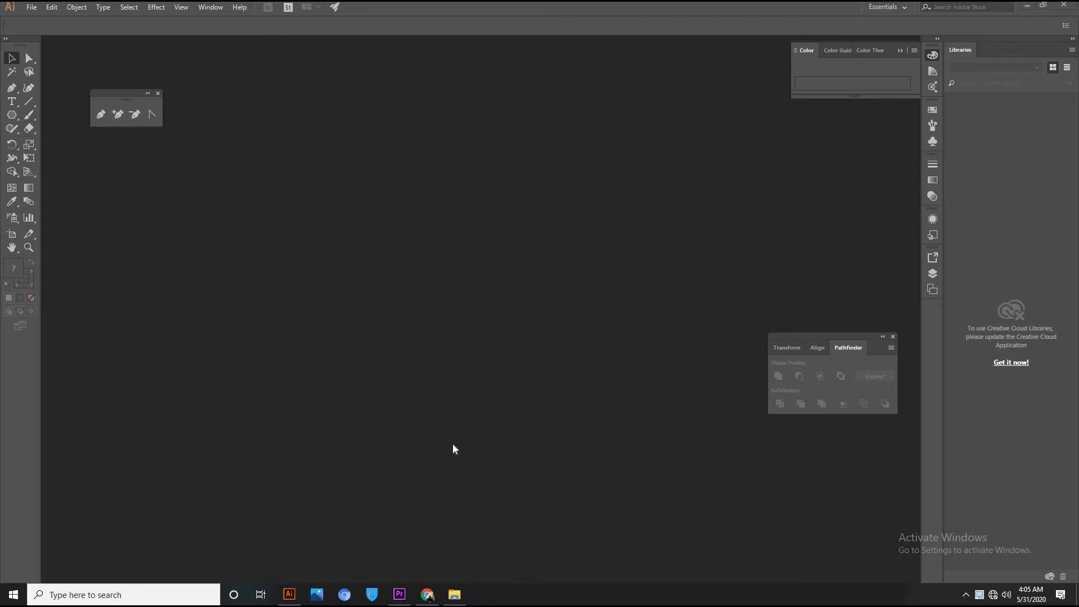
Create a new 8.5 × 5.5 cm CMYK document and zoom out to see the whole artboard.
click(36, 8)
click(42, 17)
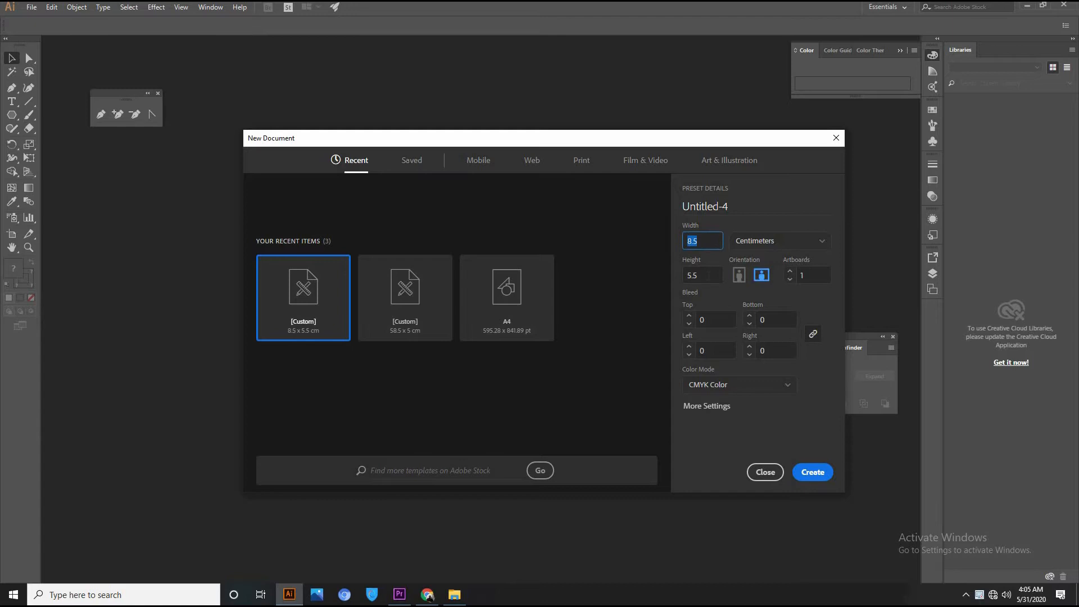
click(813, 472)
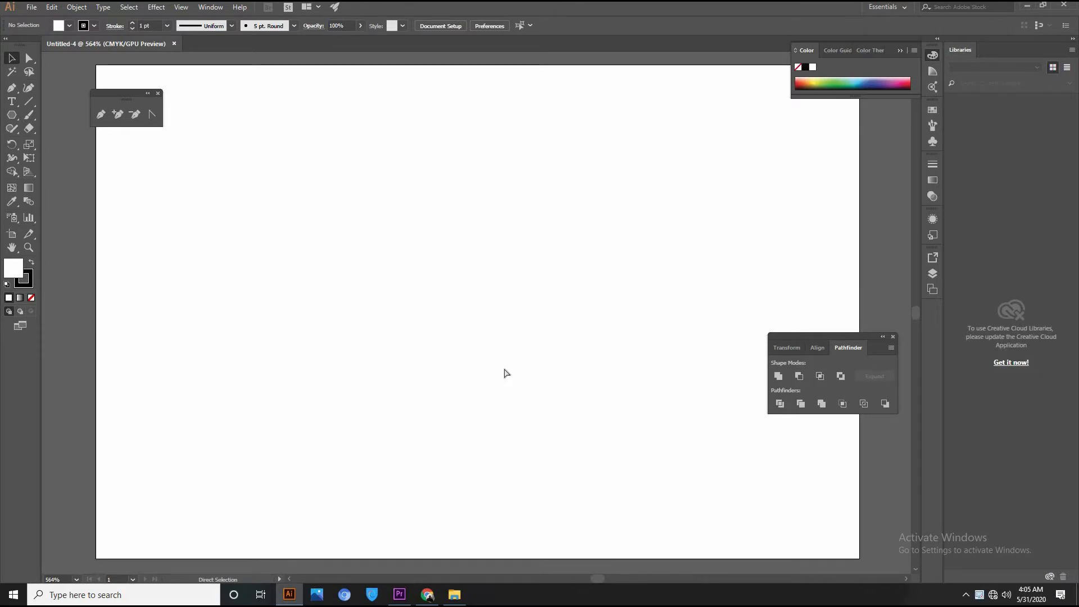
key(ctrl+minus)
key(ctrl+minus)
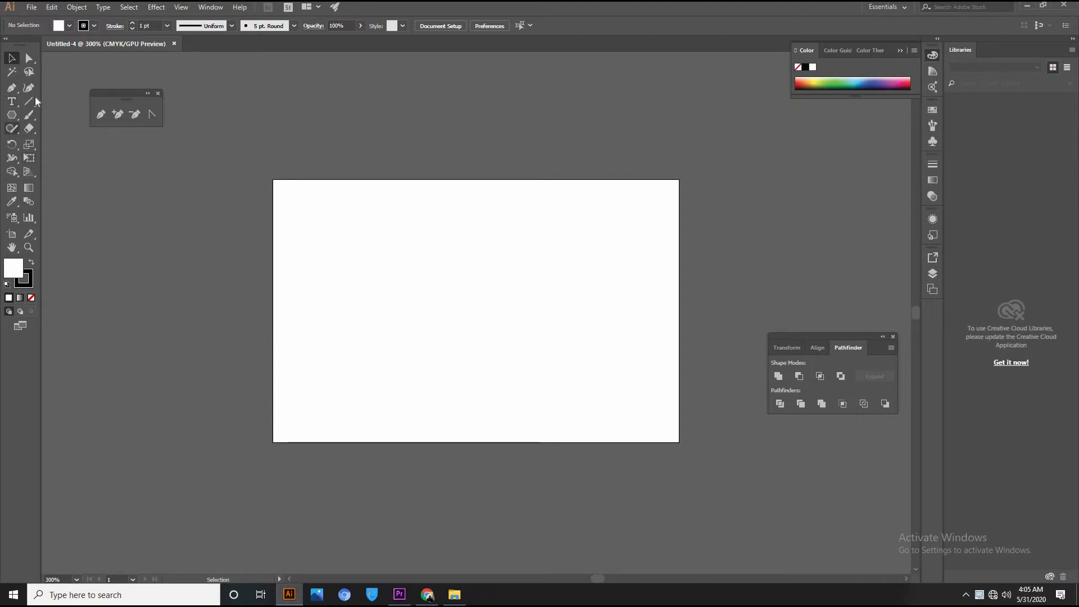
Draw a rounded rectangle on the artboard and reduce its corner radius.
click(12, 116)
click(11, 117)
click(61, 128)
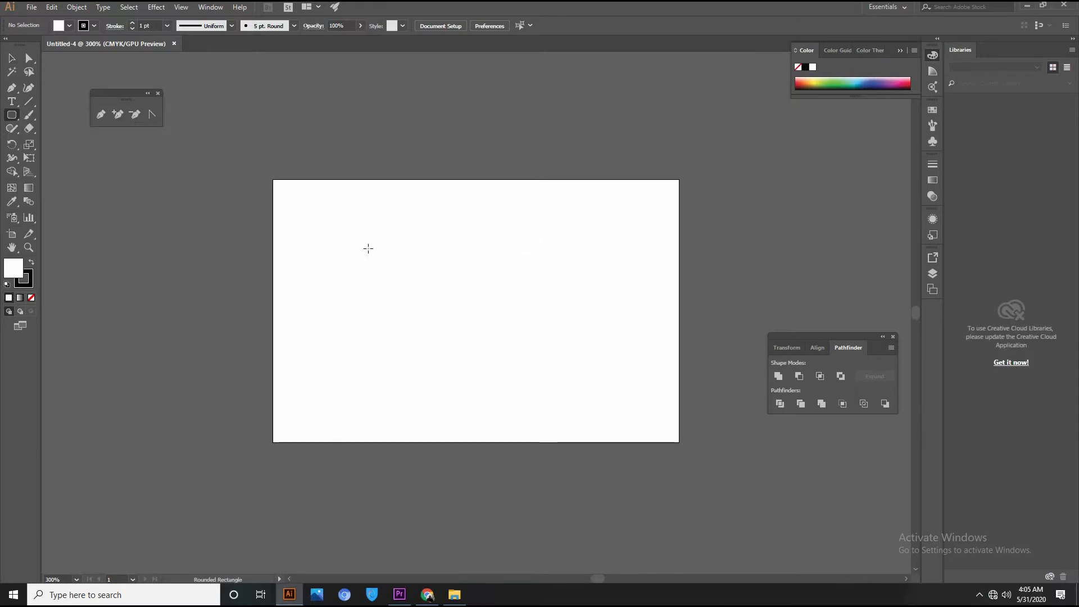
drag(383, 236, 556, 340)
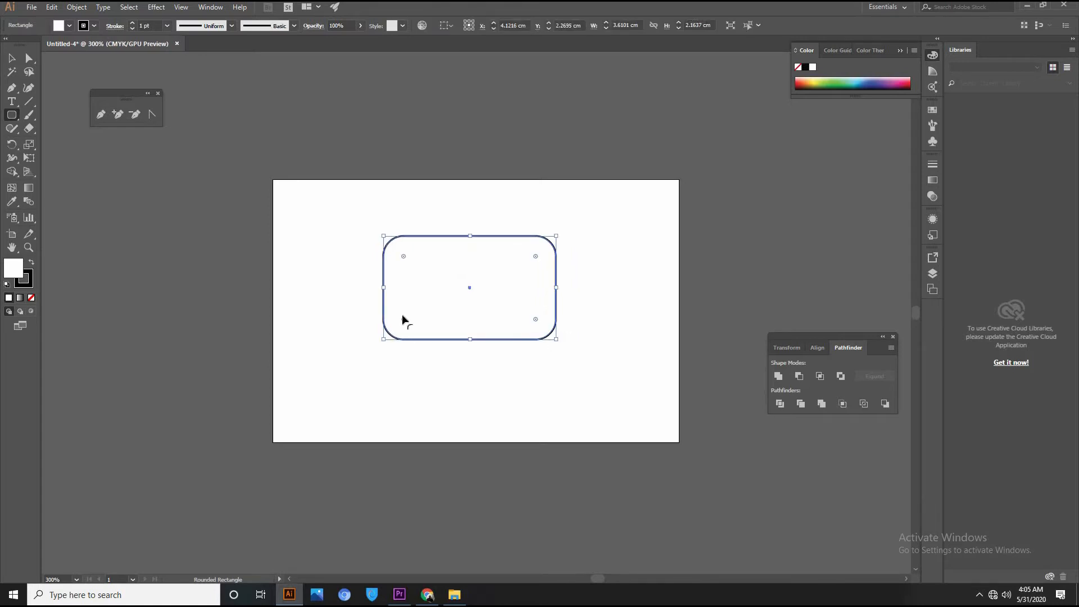
click(12, 59)
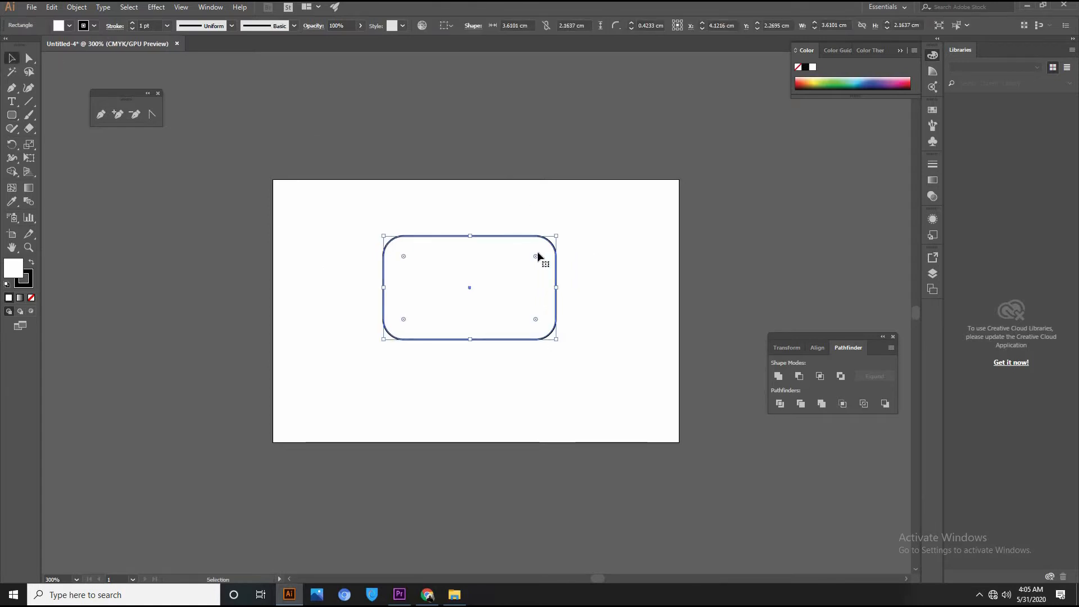
drag(535, 256, 547, 250)
Paste a copy in front, shrink it to 3.33 × 1.88 cm inside the original, and fill it green.
key(a)
key(v)
drag(558, 235, 535, 295)
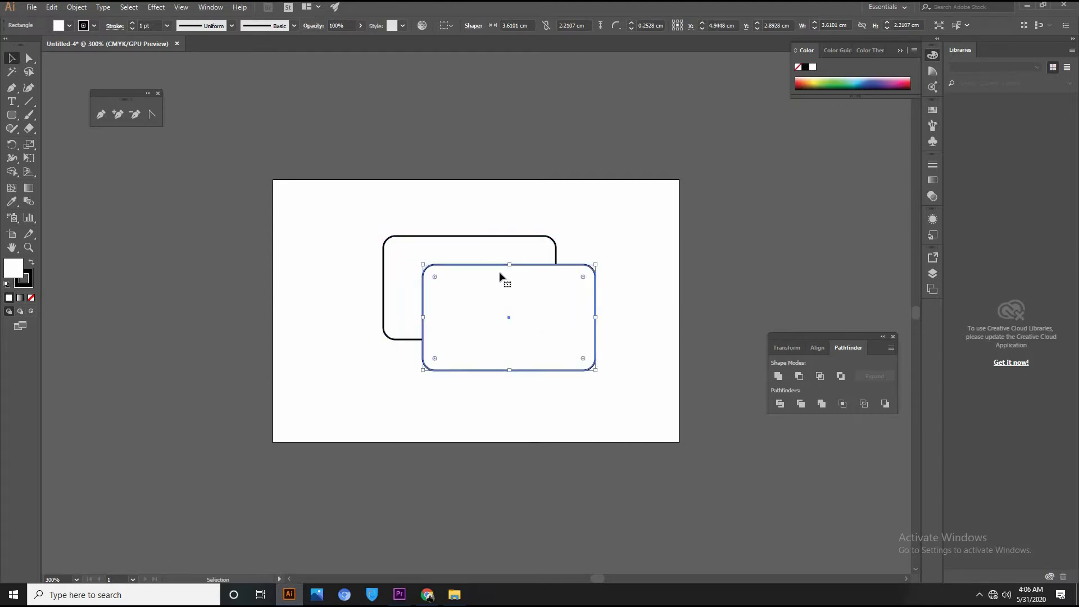
key(Delete)
click(546, 264)
key(a)
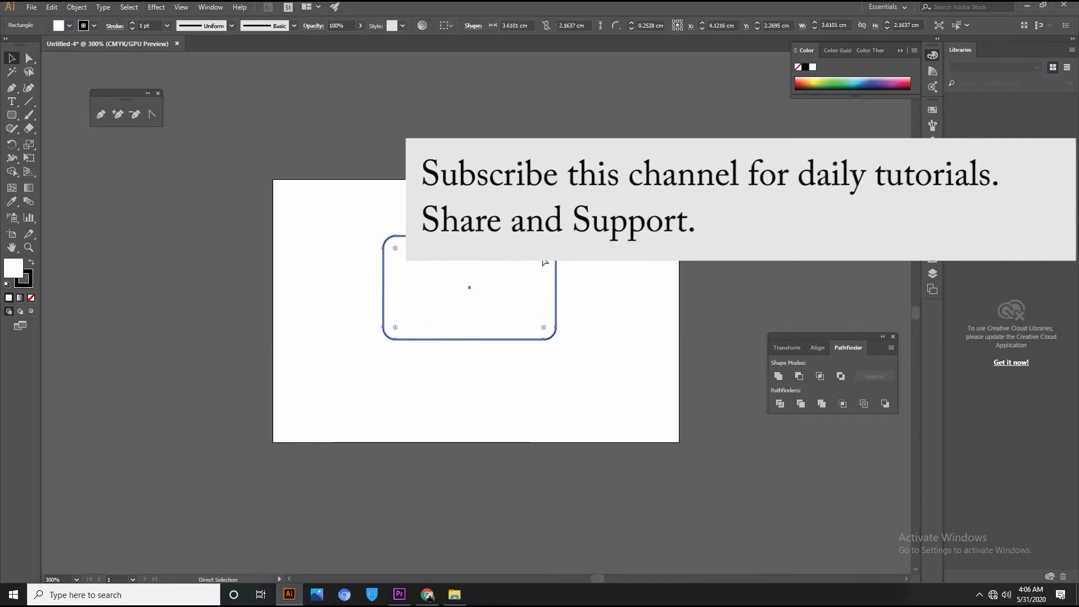
key(ctrl+z)
drag(526, 292, 519, 268)
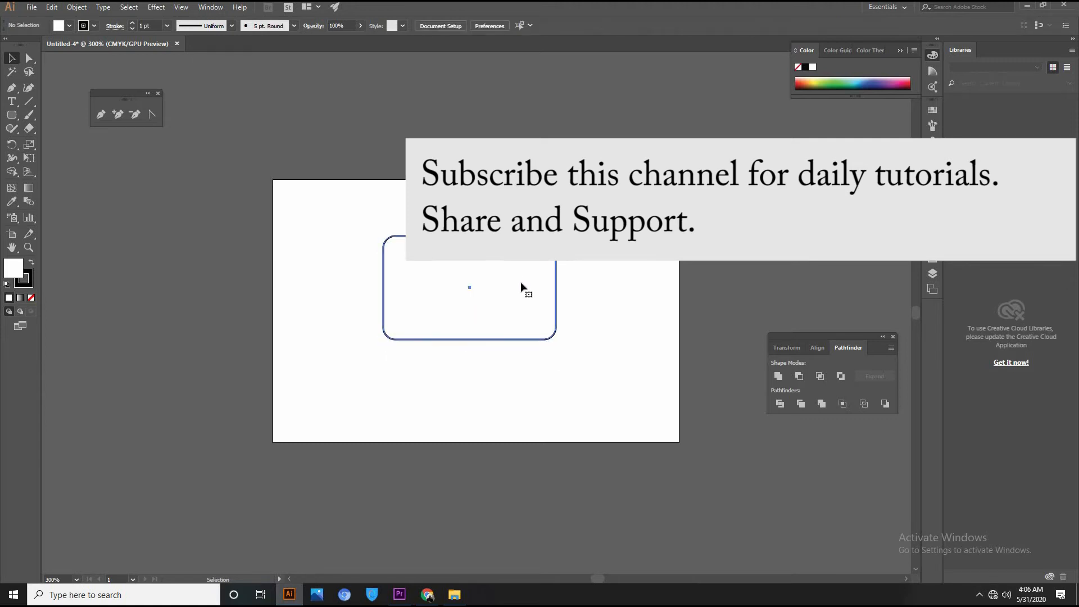
key(ctrl)
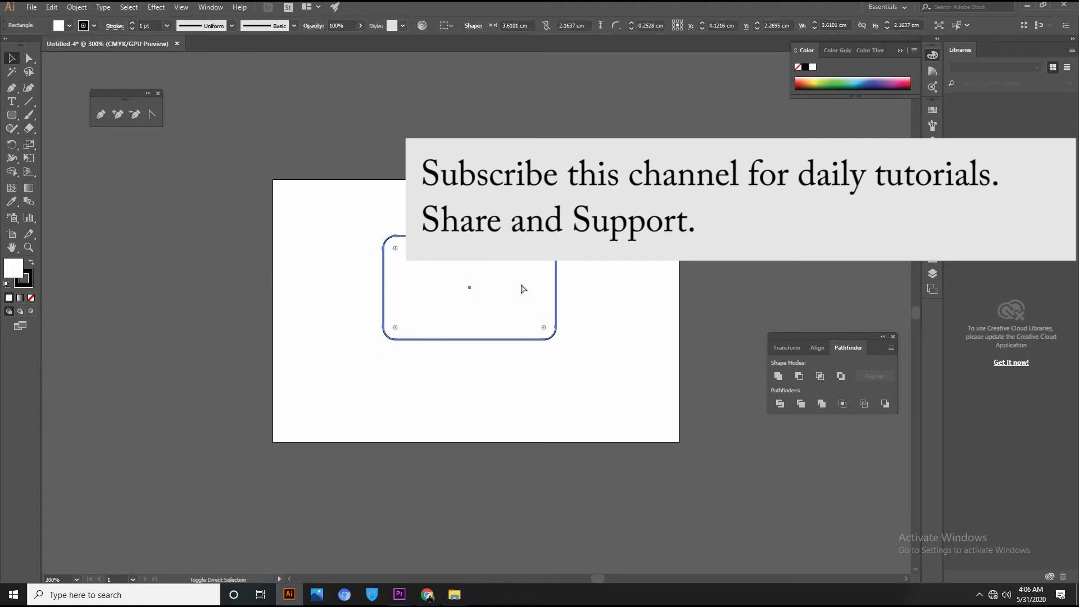
drag(555, 235, 545, 242)
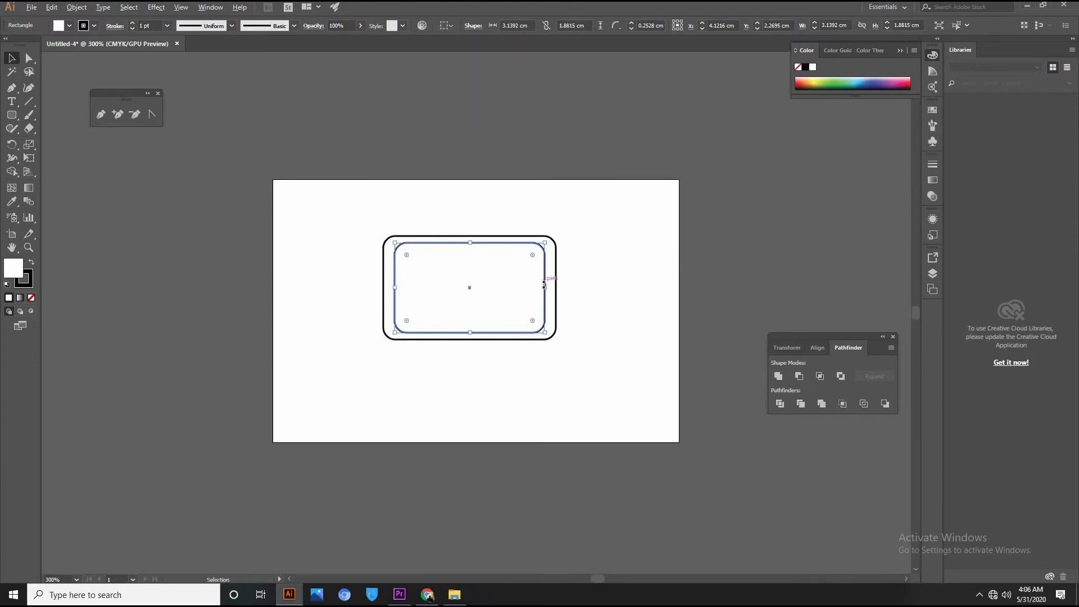
drag(548, 287, 552, 287)
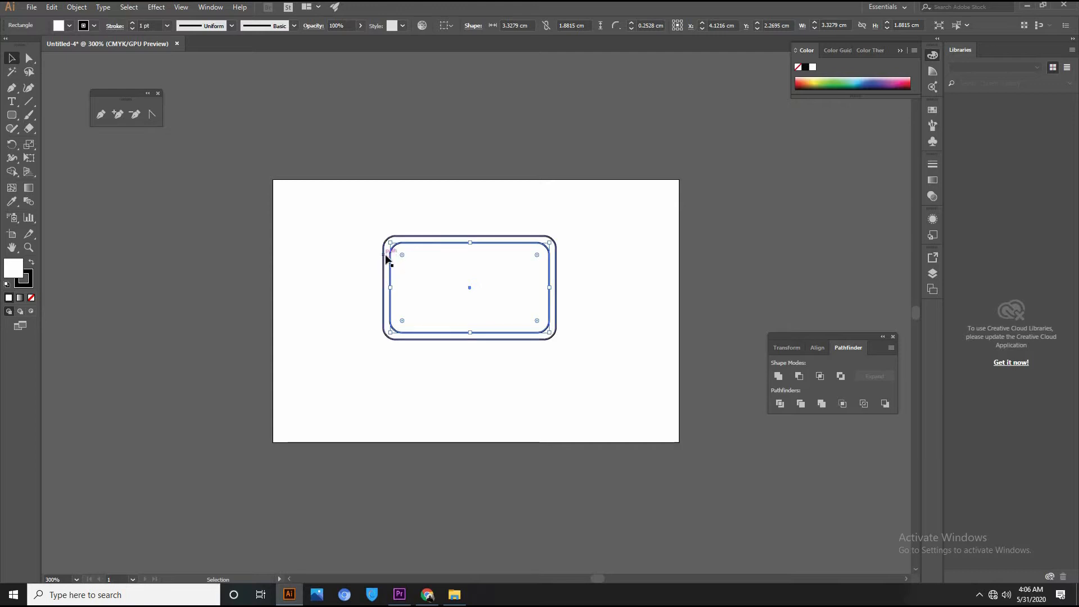
click(837, 82)
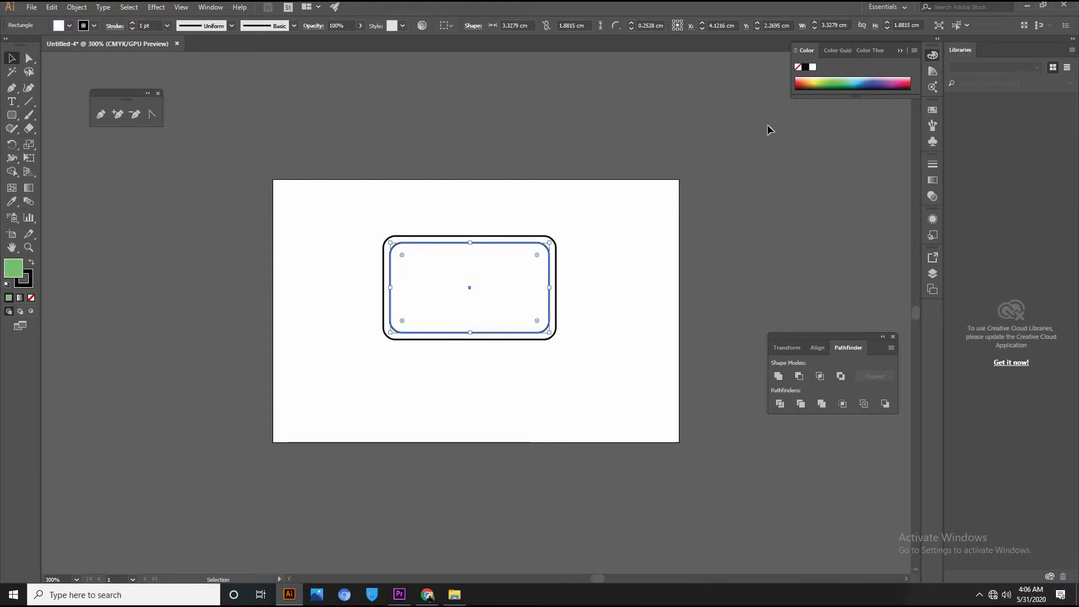
Fill the outer rounded rectangle yellow.
click(625, 298)
click(553, 277)
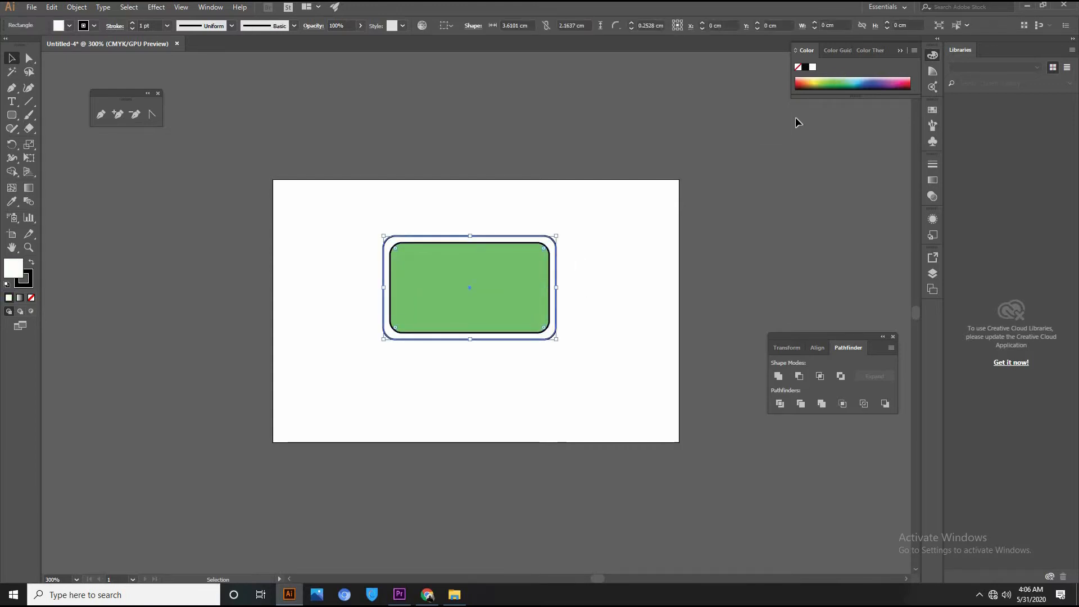
click(814, 79)
click(580, 320)
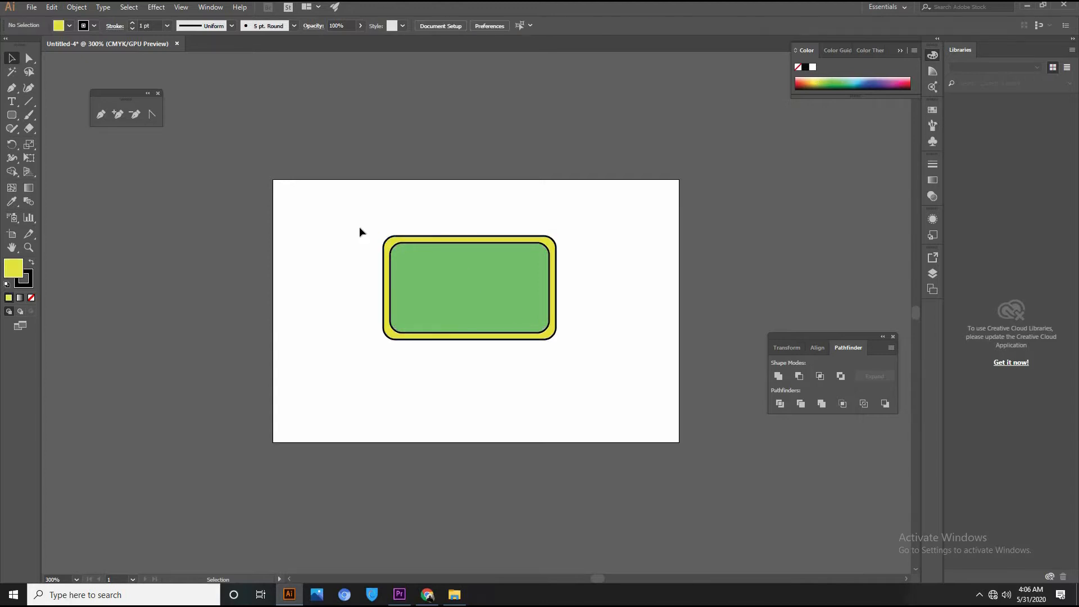
Select both shapes and subtract the inner one using Pathfinder Minus Front.
key(ctrl+a)
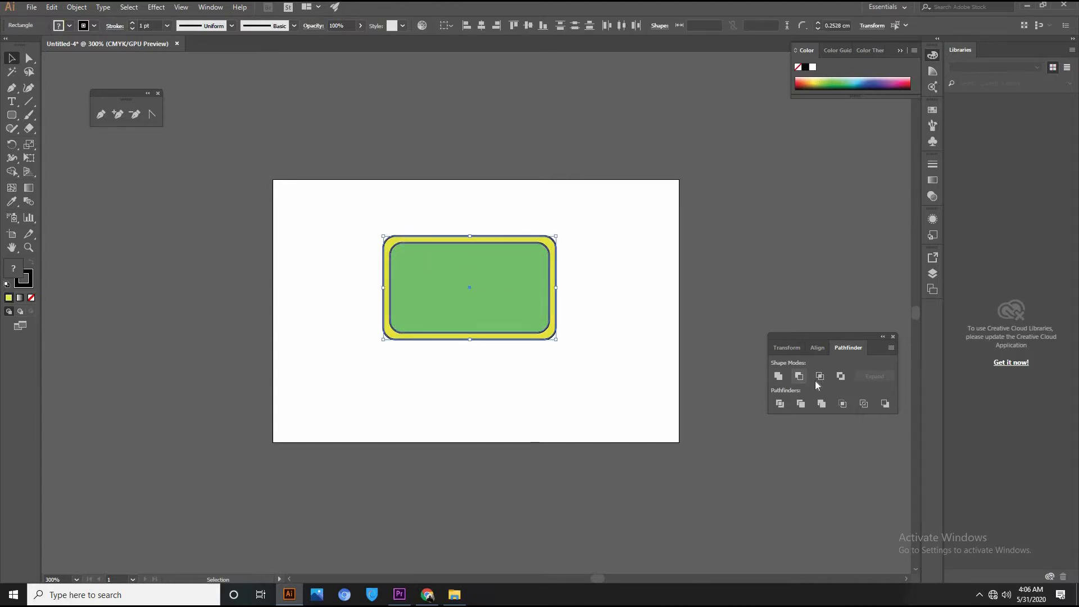
click(215, 10)
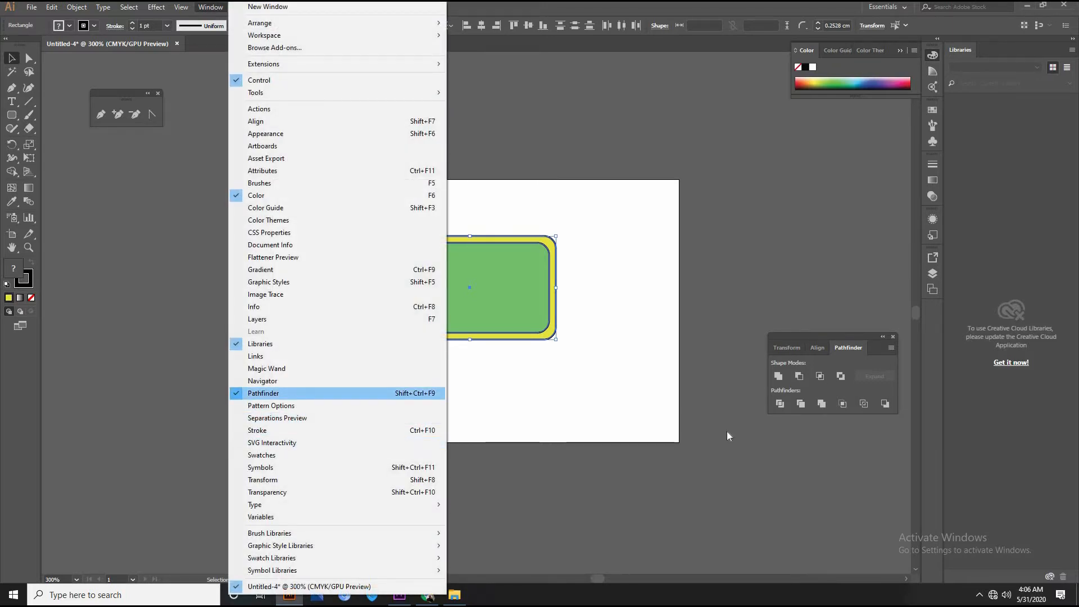
click(799, 377)
click(537, 391)
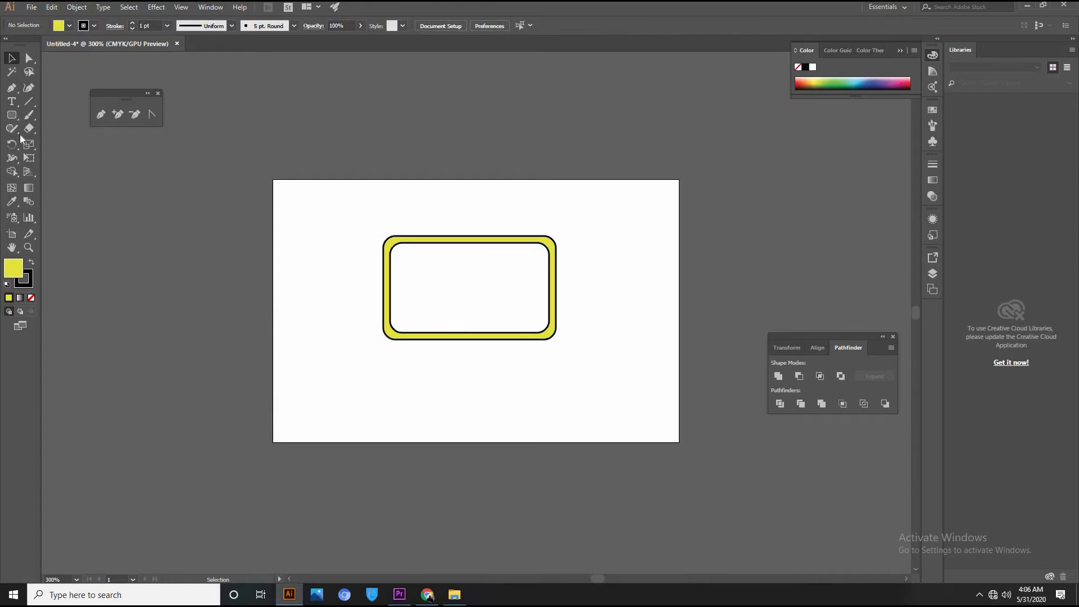
Move the yellow frame up-right and drag a vertical ruler guide through its centre.
drag(489, 339, 546, 319)
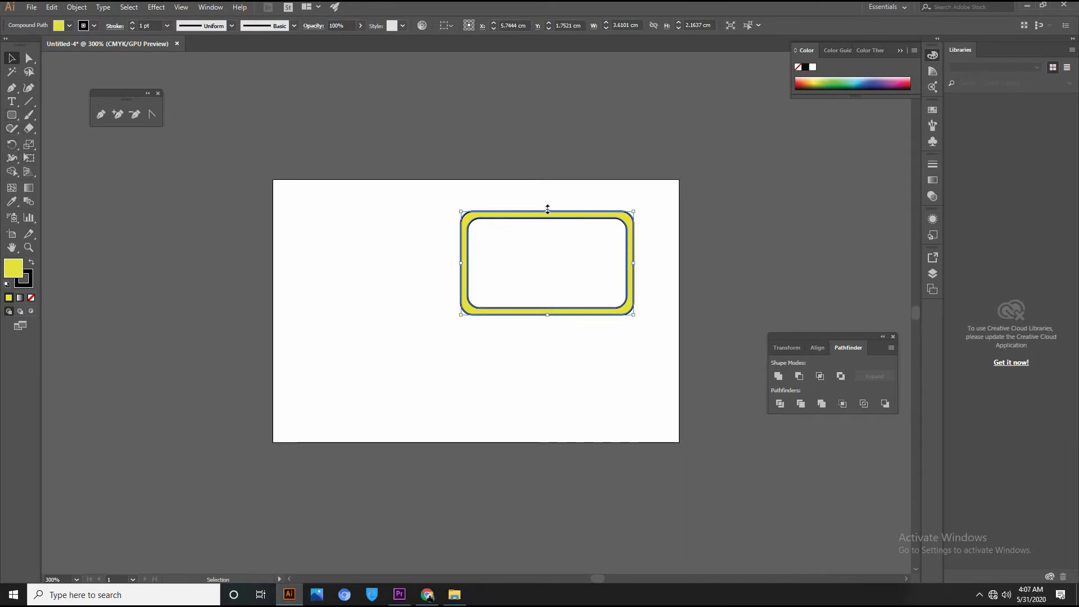
key(ctrl+shift+b)
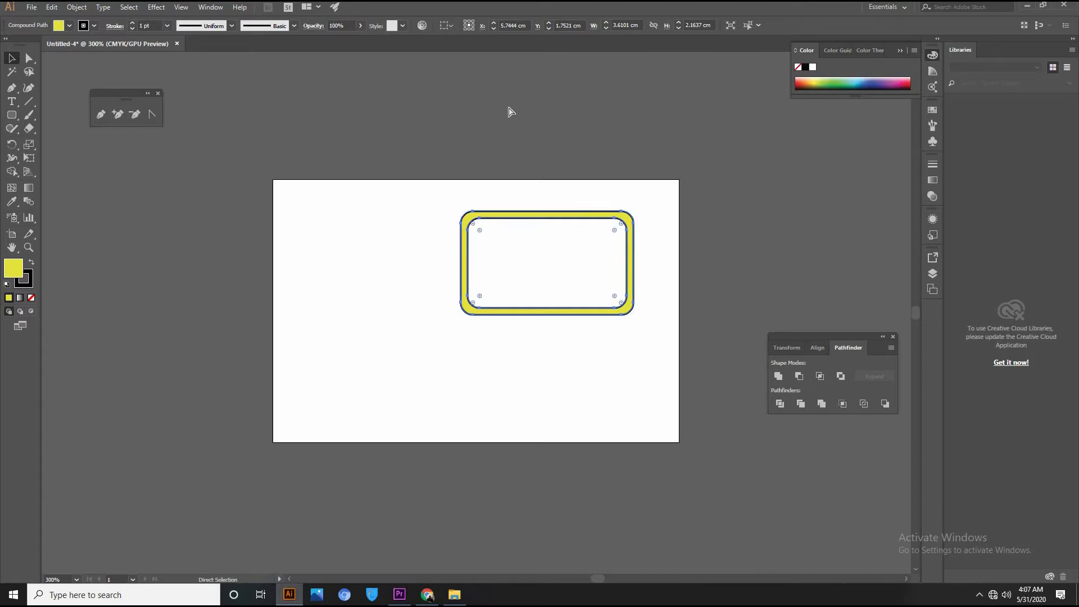
key(ctrl+r)
key(ctrl+shift+b)
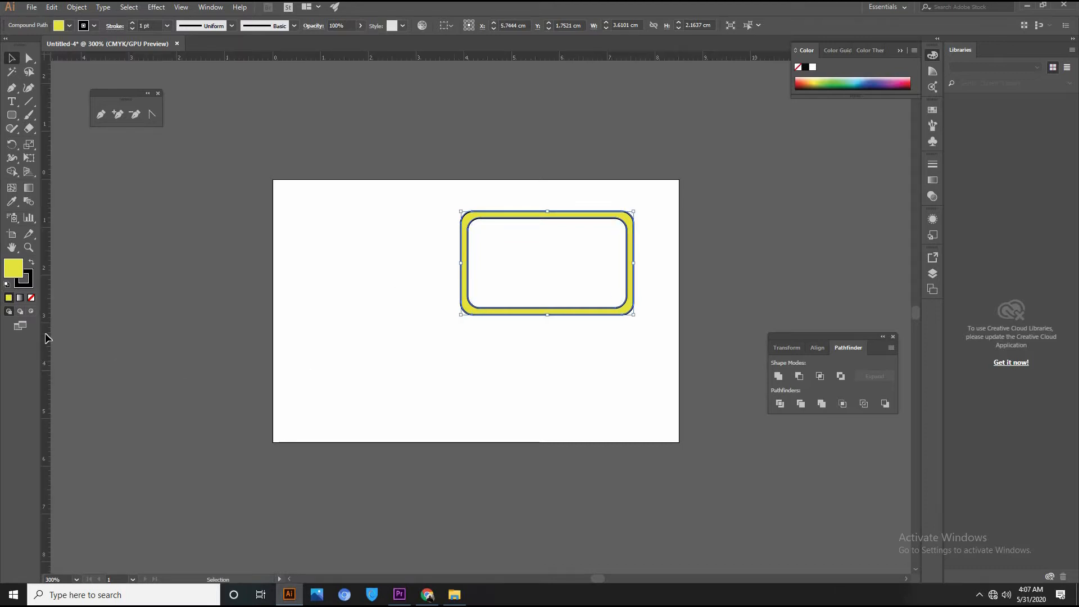
drag(101, 335, 547, 428)
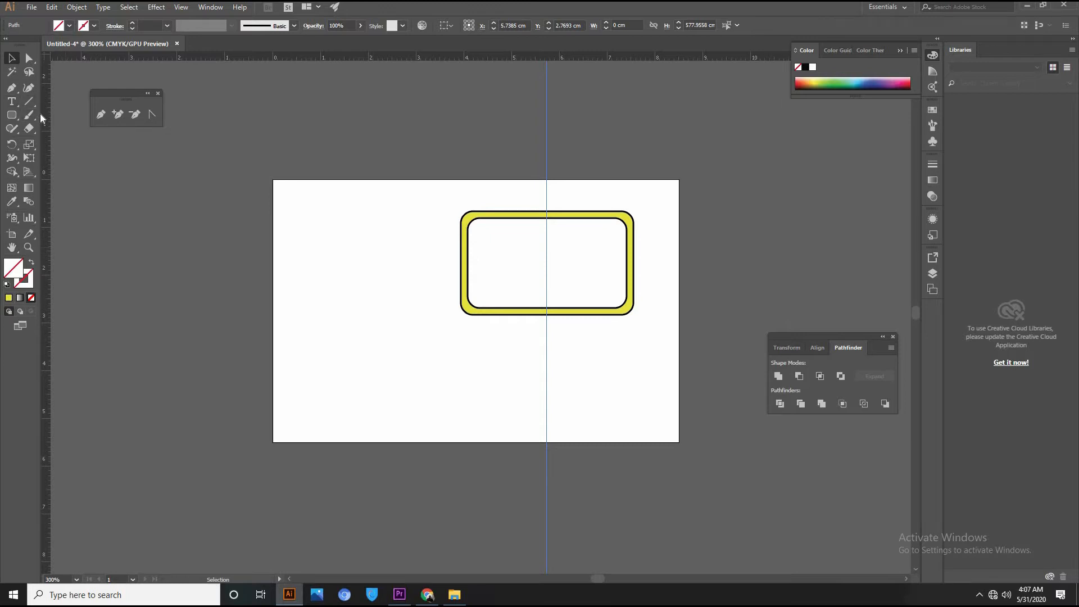
click(13, 116)
Draw a teal rectangle under the frame and duplicate it just below as a wider 3.1 cm bar.
drag(13, 116, 84, 115)
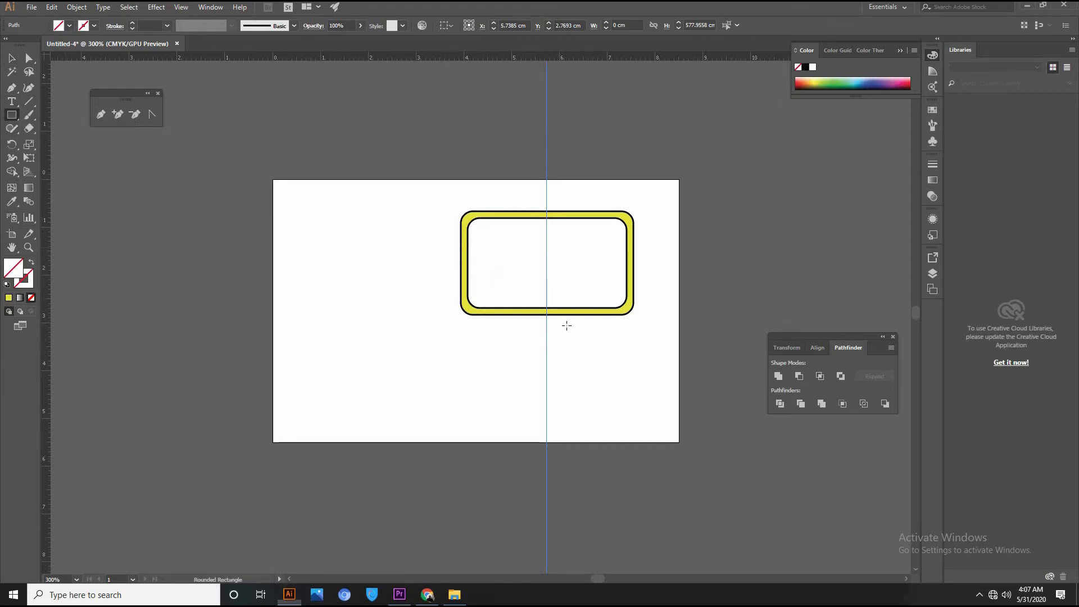
drag(498, 332, 594, 361)
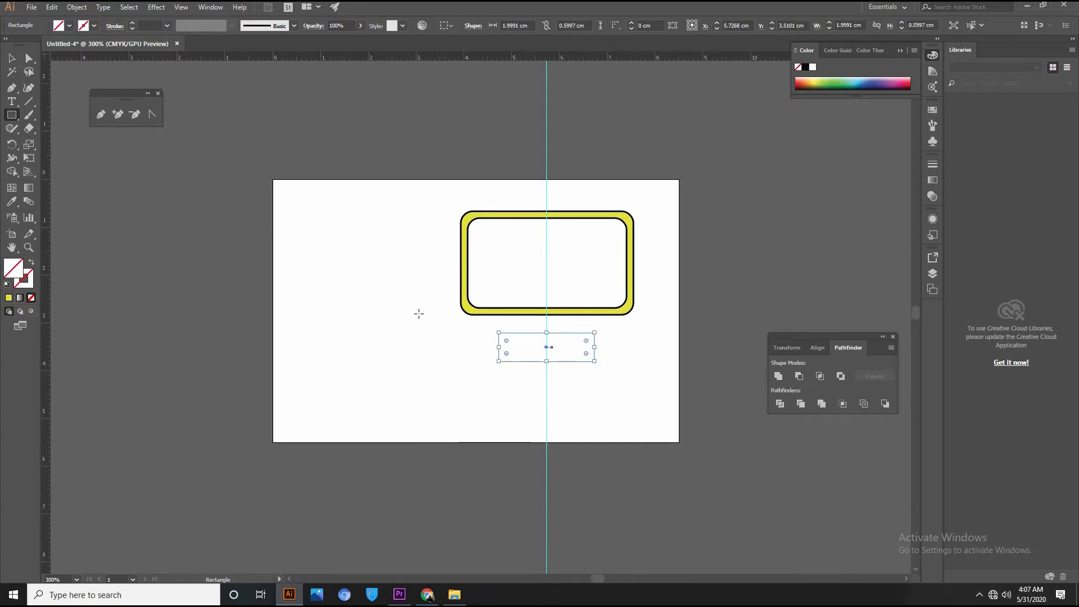
key(Up)
key(Up)
key(Up)
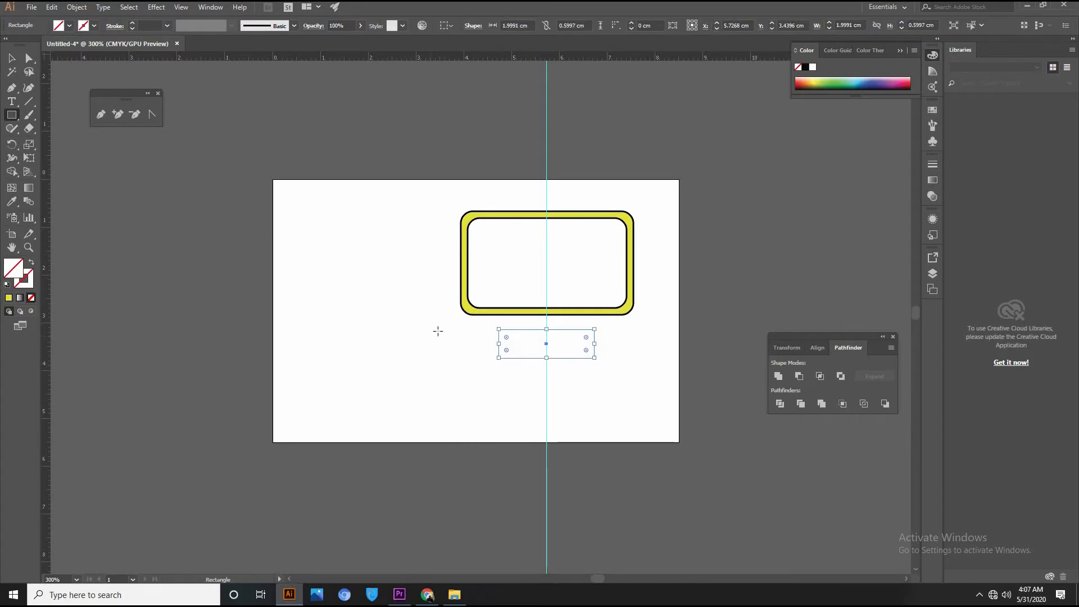
click(825, 78)
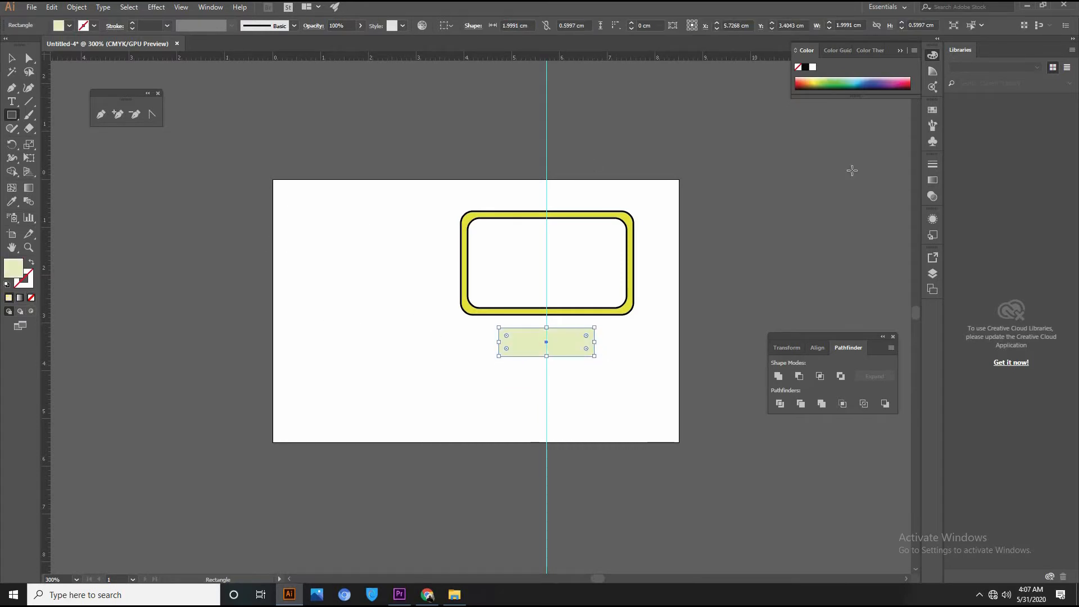
click(13, 59)
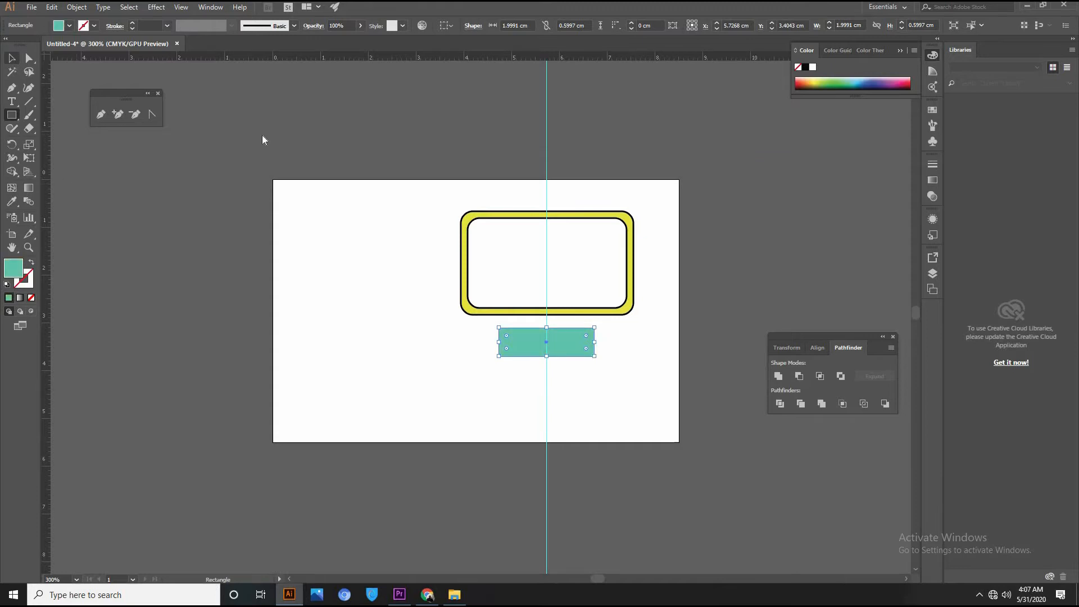
click(646, 369)
drag(558, 344, 621, 364)
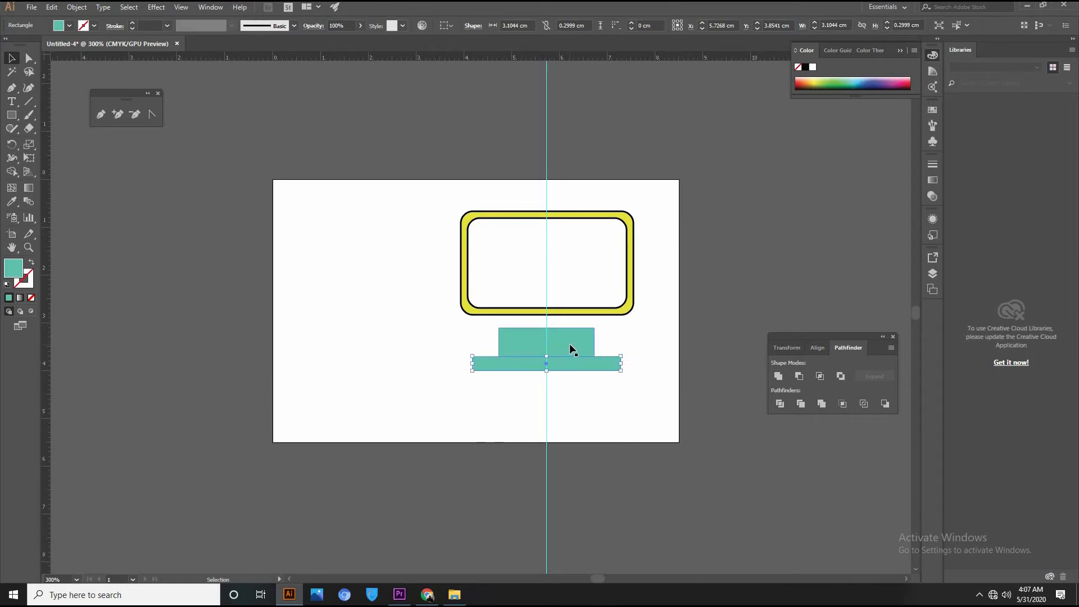
Move the small teal rectangle's top corner points inward to form a trapezoid.
click(586, 341)
click(27, 59)
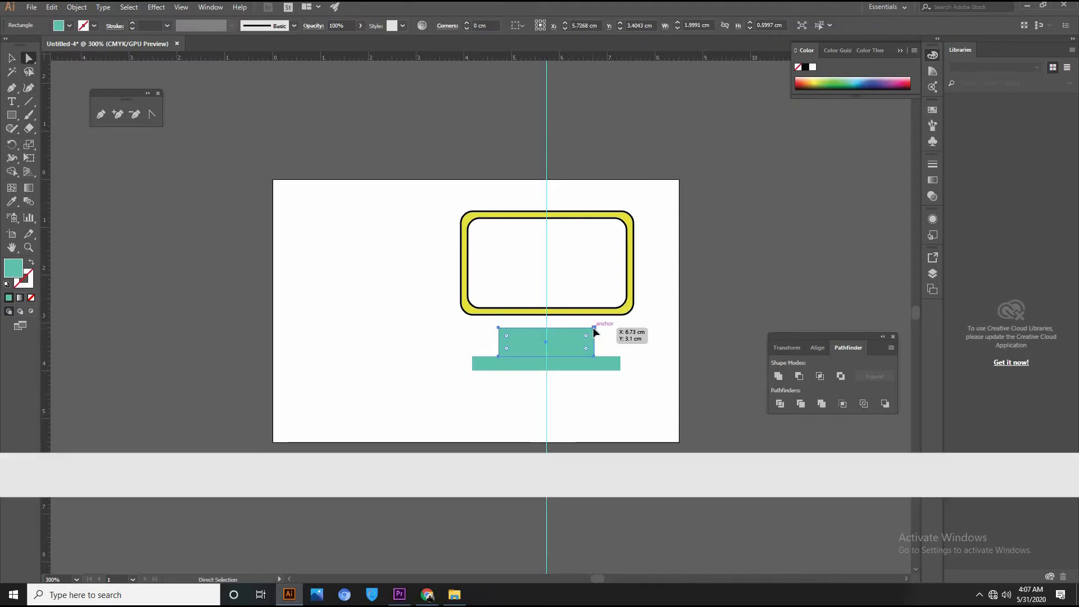
click(594, 328)
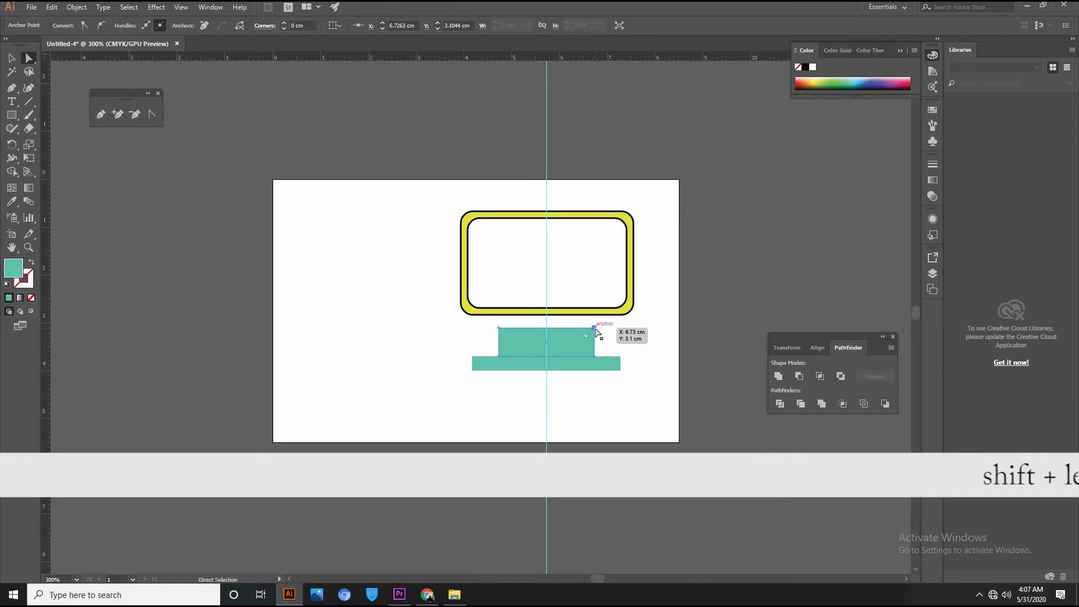
key(shift+Left)
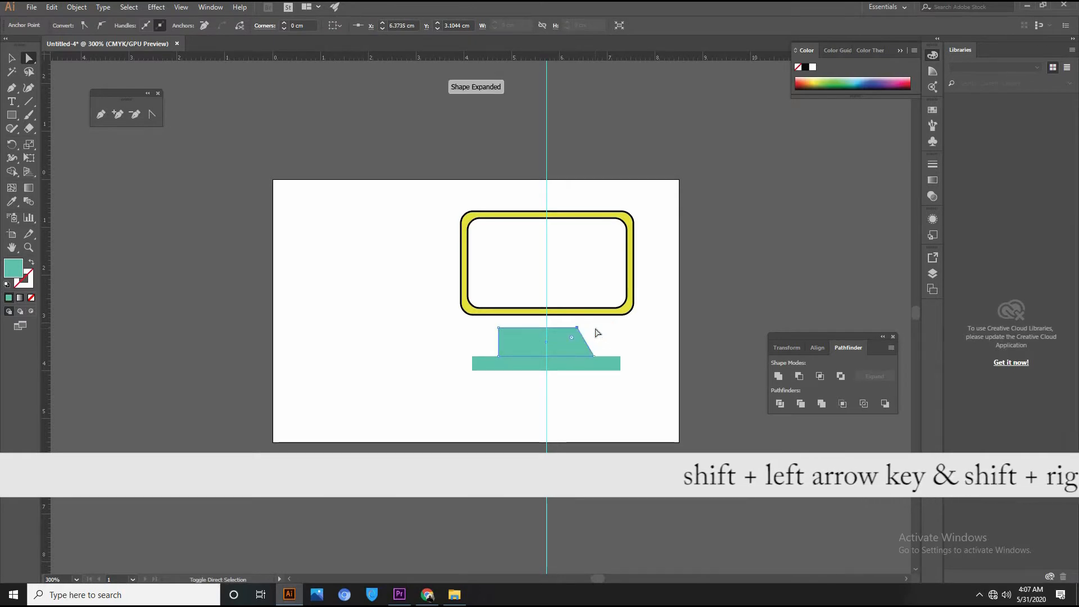
click(500, 329)
key(shift+Right)
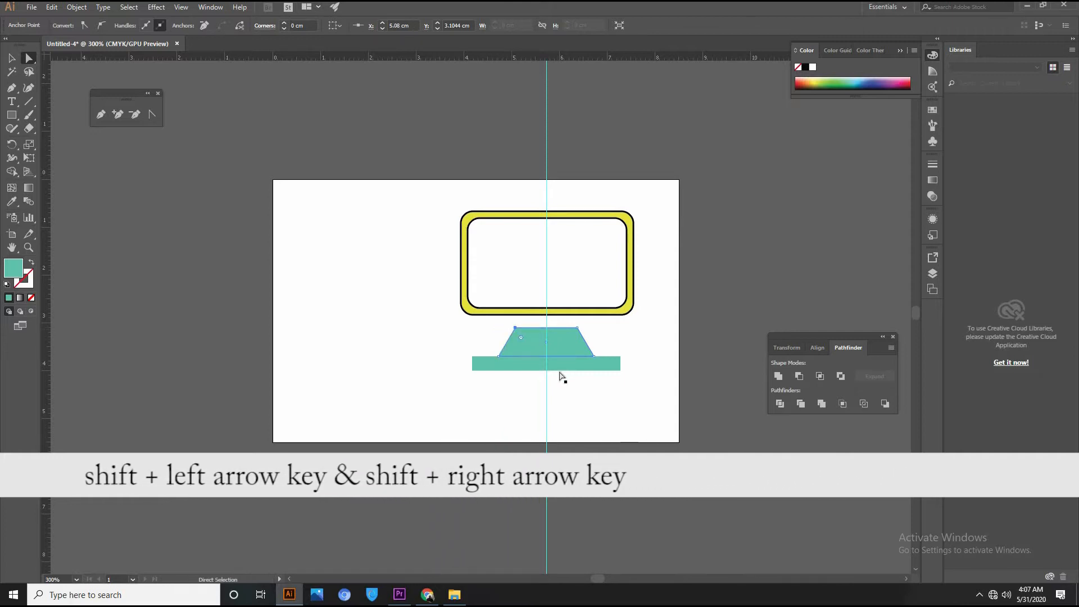
Raise the trapezoid and the base bar so they meet without a gap.
click(570, 351)
drag(569, 348, 569, 342)
click(575, 364)
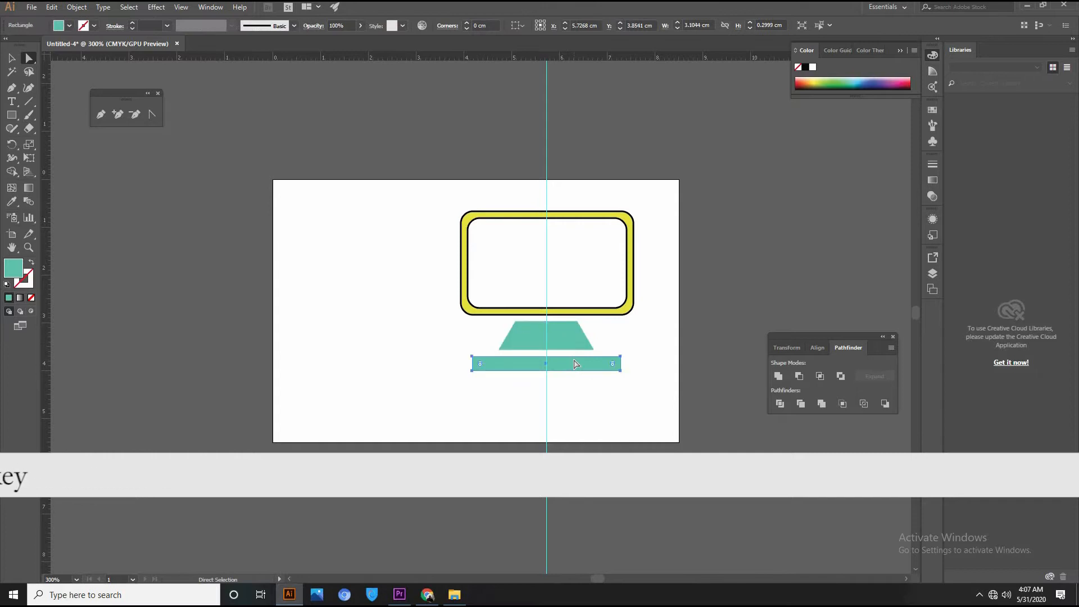
drag(576, 364, 575, 356)
click(695, 316)
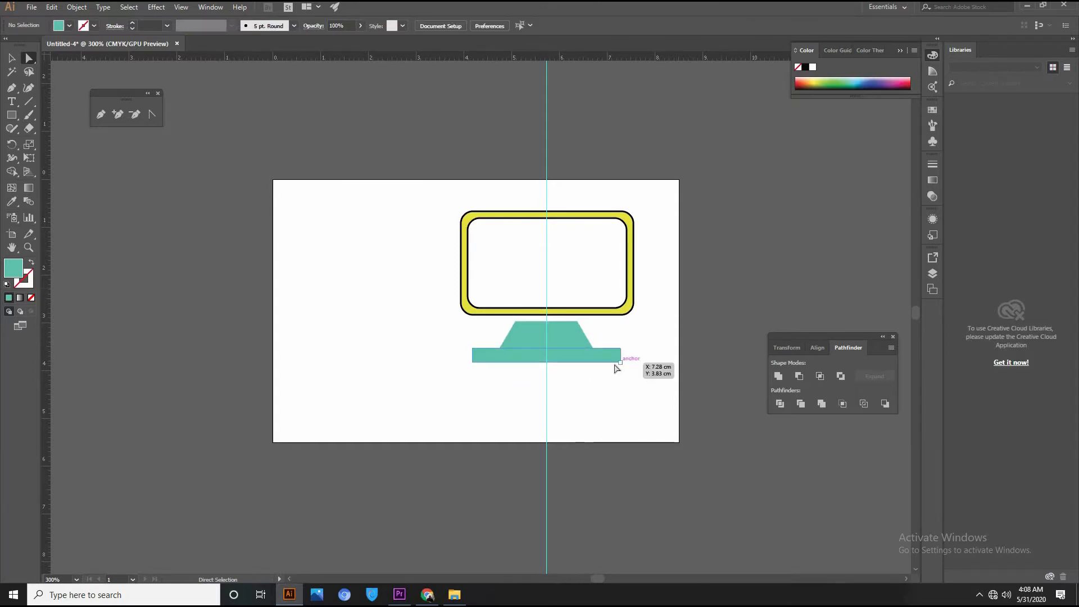
Select the frame, trapezoid and base bar and unite them into one teal monitor shape.
key(v)
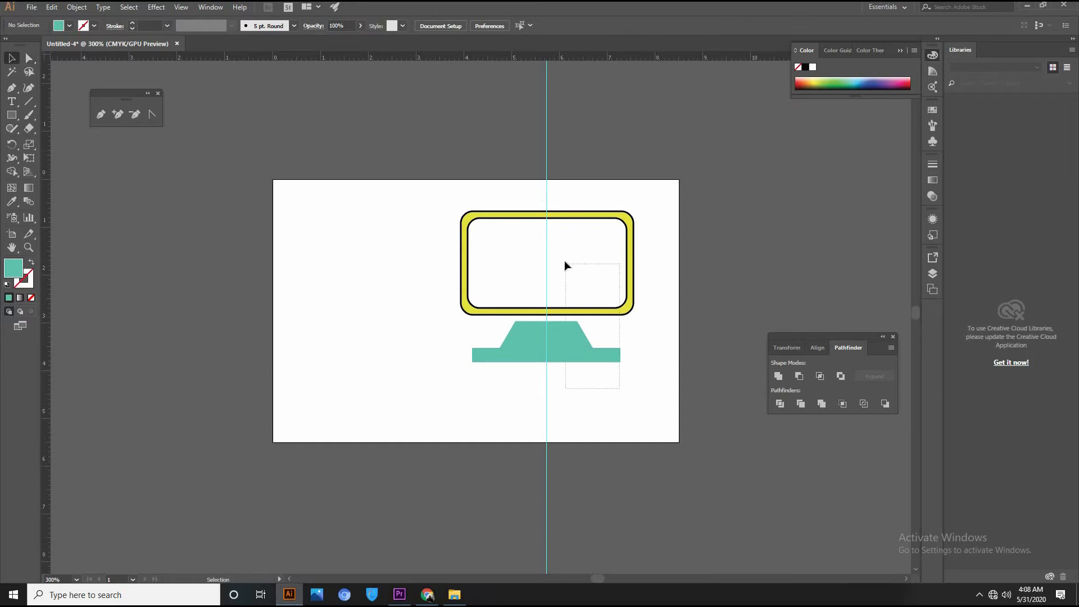
key(ctrl+a)
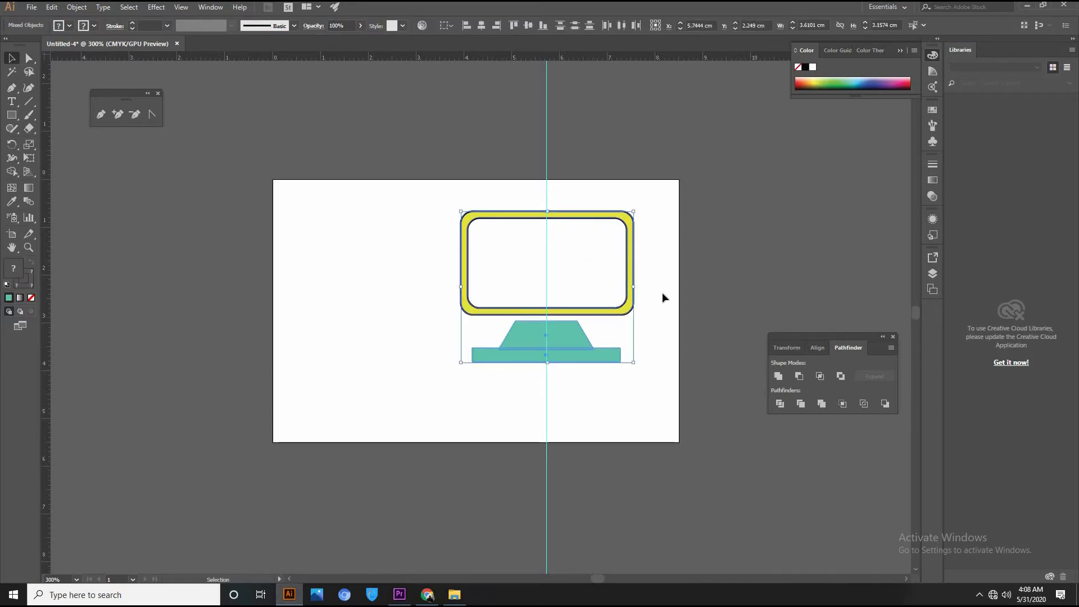
click(780, 376)
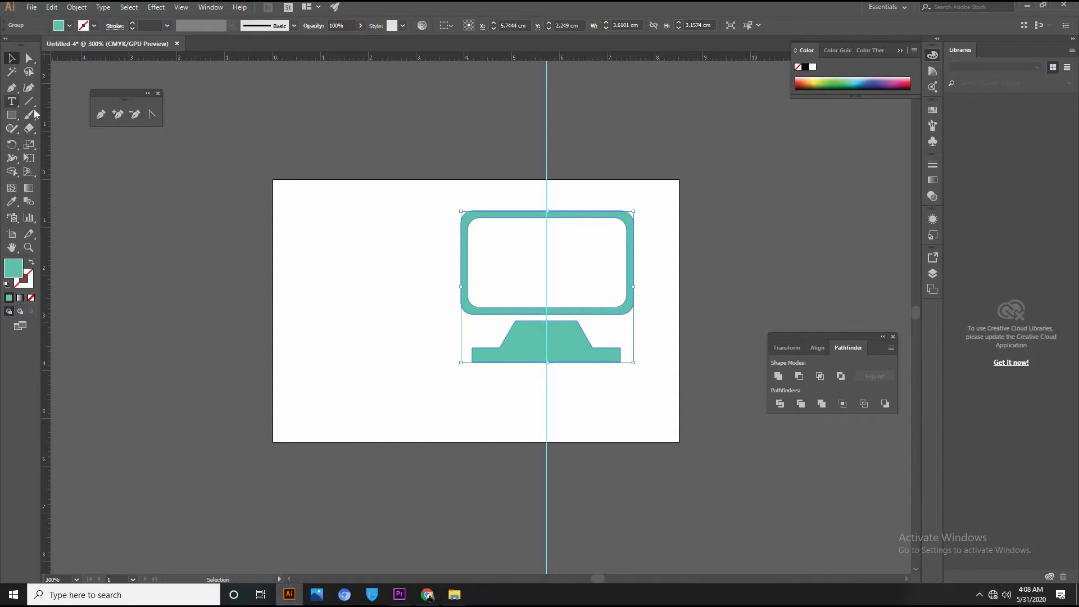
Type the text 'COMUTER HOSPITAL' left of the monitor.
click(13, 101)
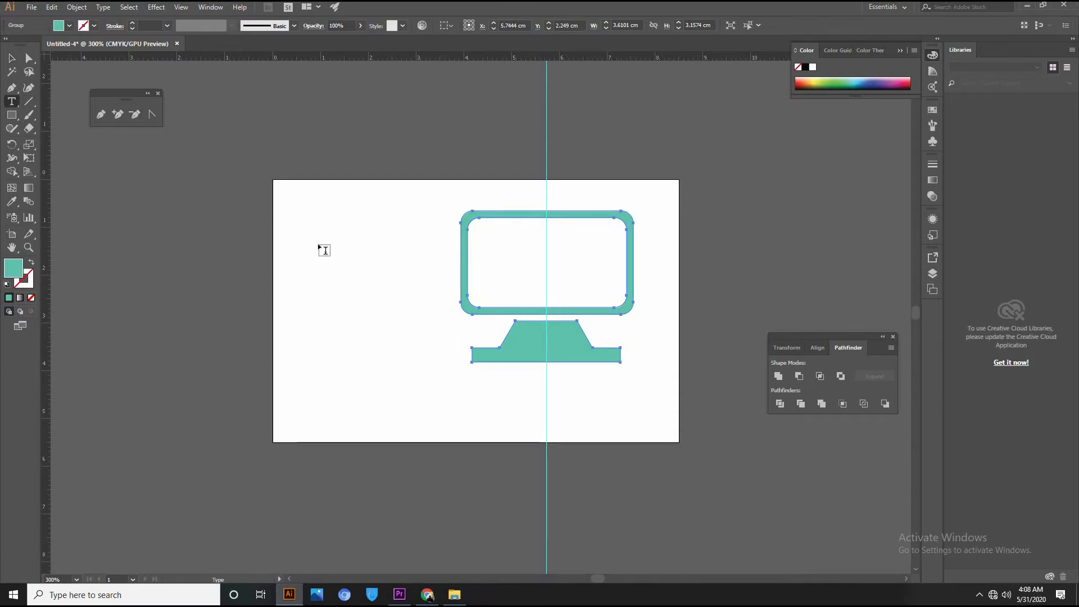
click(365, 312)
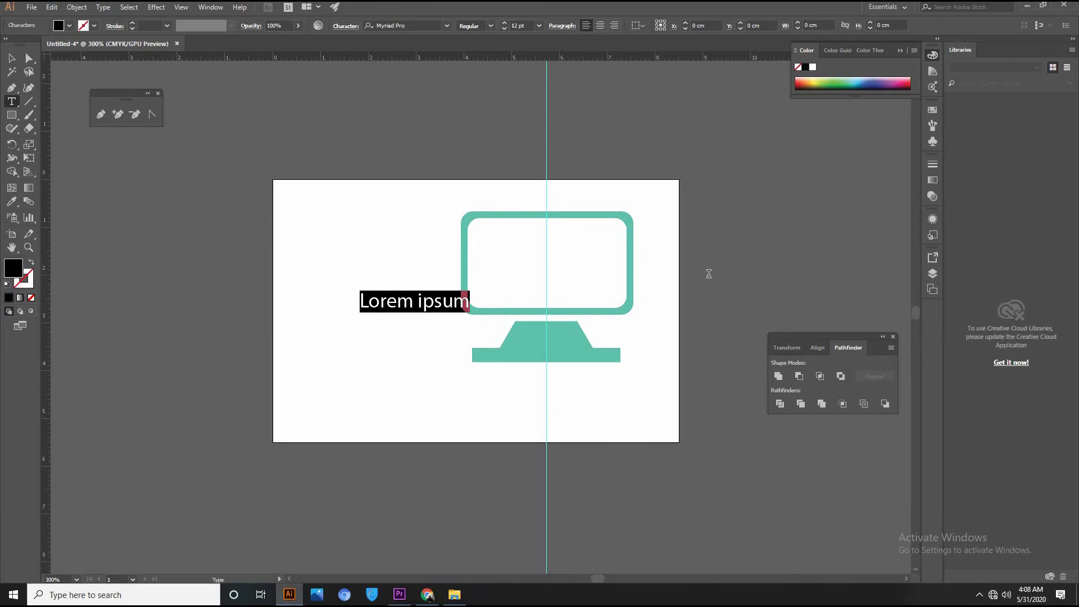
text(COM)
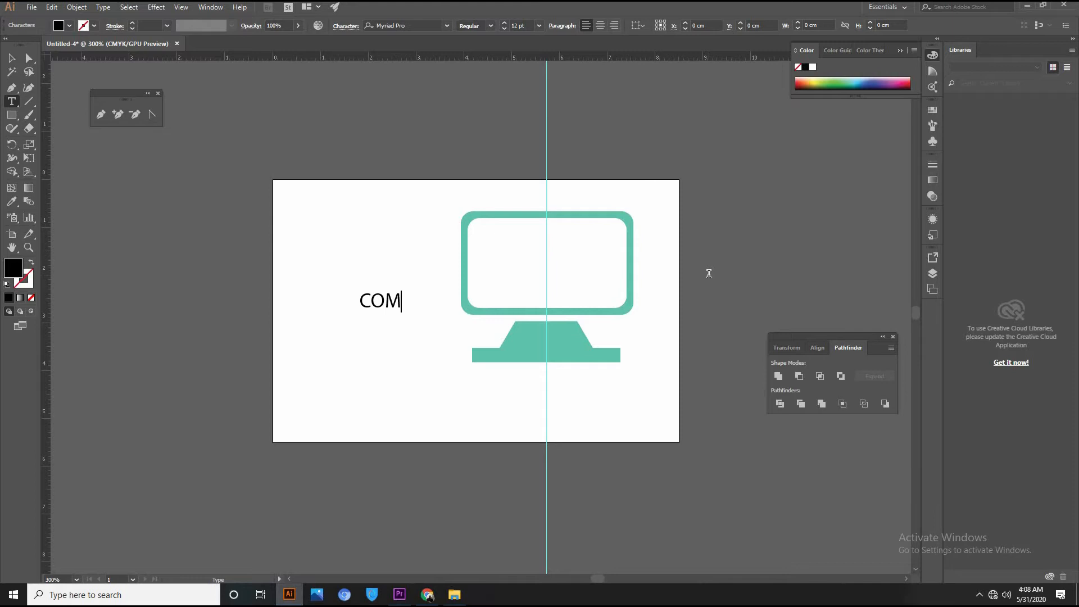
text(UTER)
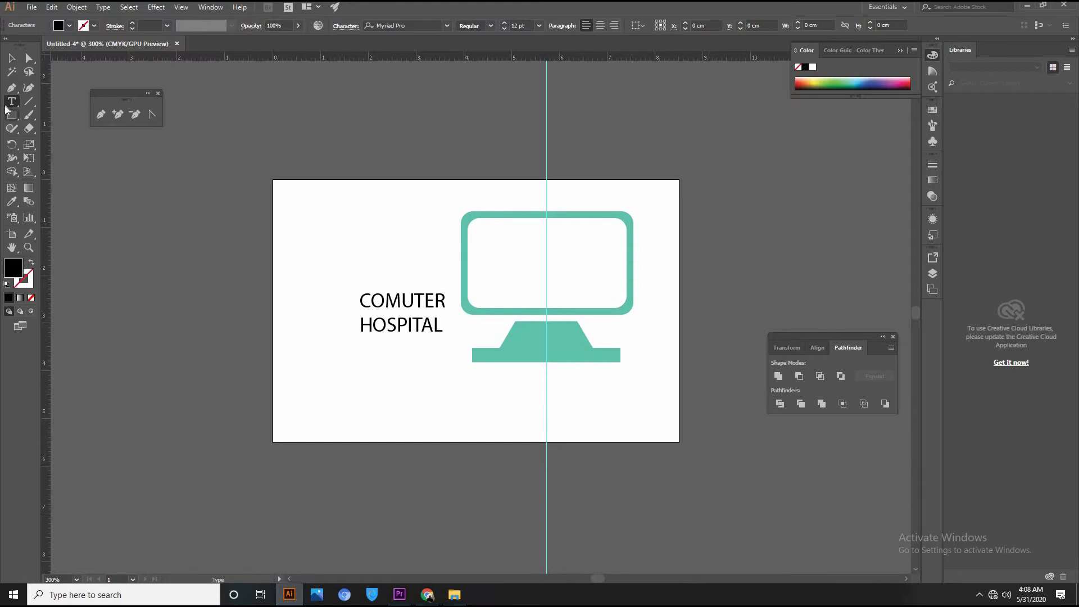
click(12, 58)
click(426, 370)
Move the text into the monitor screen, set it to 10 pt, and centre it on the guide.
drag(411, 322, 527, 292)
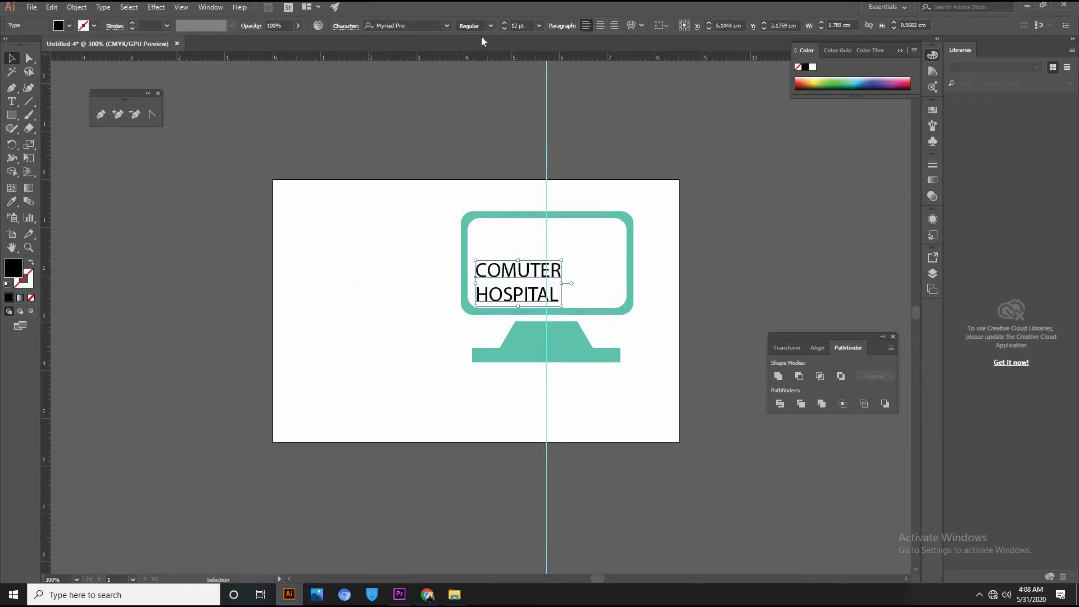
click(505, 28)
click(504, 28)
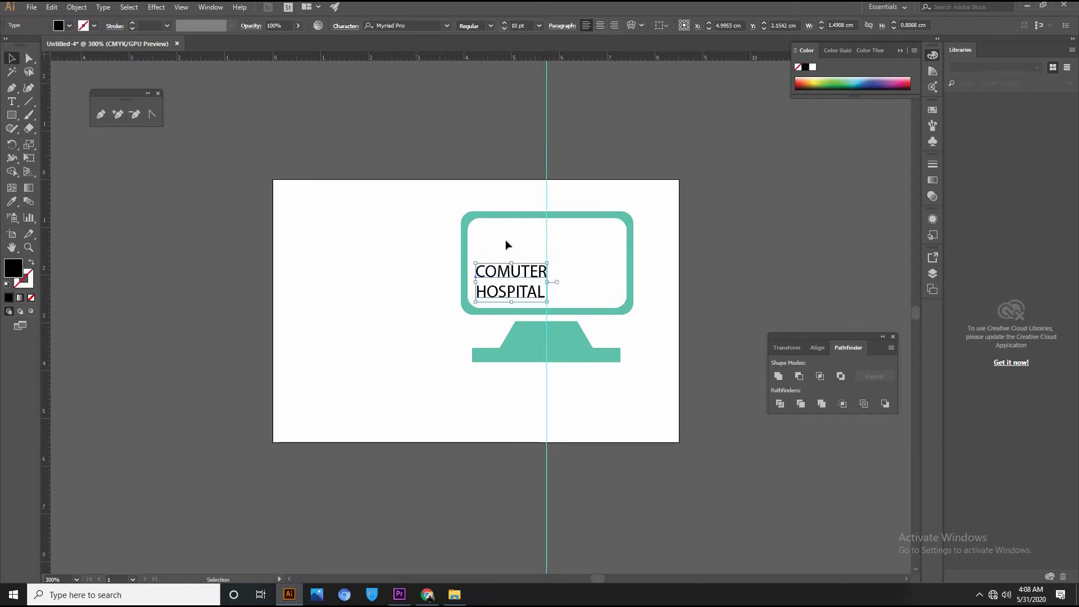
drag(532, 276, 538, 275)
drag(548, 272, 549, 281)
click(739, 270)
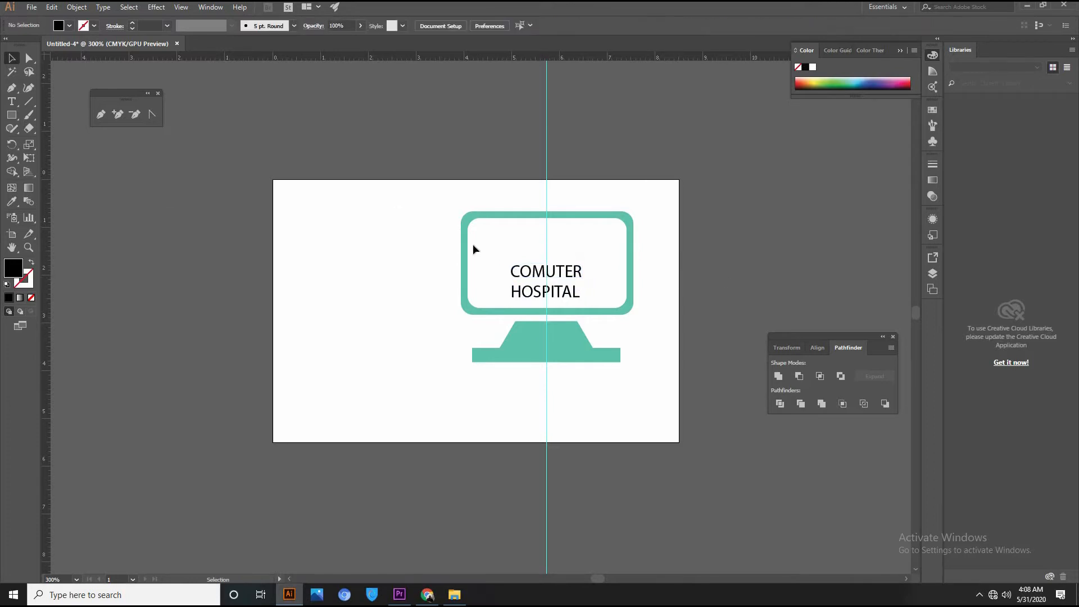
click(11, 115)
Draw a black circle left of the monitor and a tall black bar left of the artboard.
click(67, 144)
drag(321, 259, 394, 331)
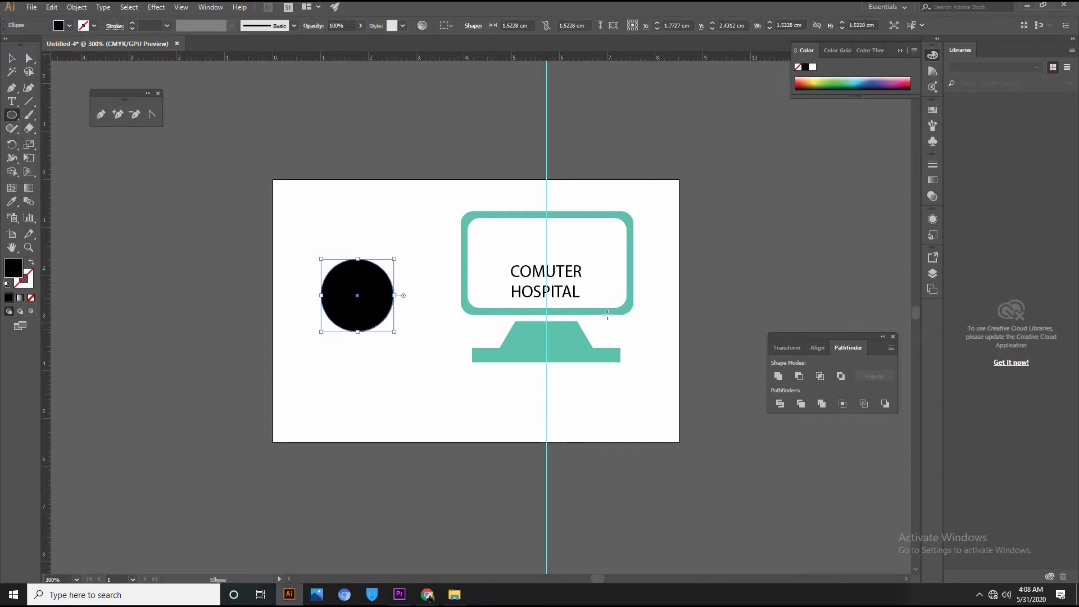
drag(11, 116, 84, 116)
drag(229, 308, 246, 368)
Copy the bar, turn it horizontal, and centre it across the first to form a cross.
key(v)
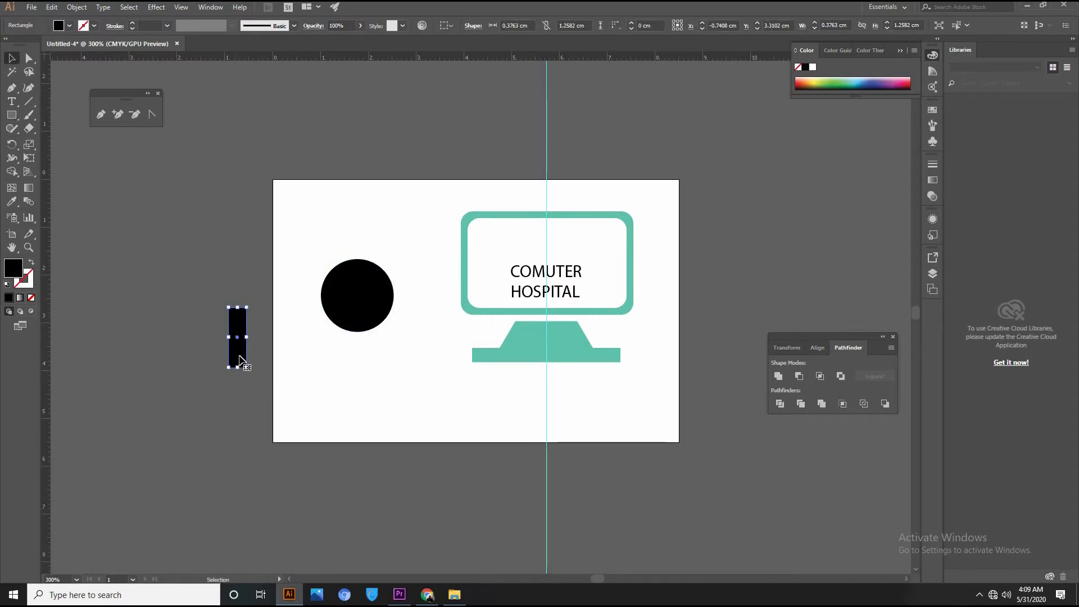
mouse_move(241, 360)
mouse_down()
mouse_move(288, 378)
mouse_move(309, 409)
mouse_move(336, 384)
mouse_move(339, 361)
mouse_move(246, 341)
mouse_up()
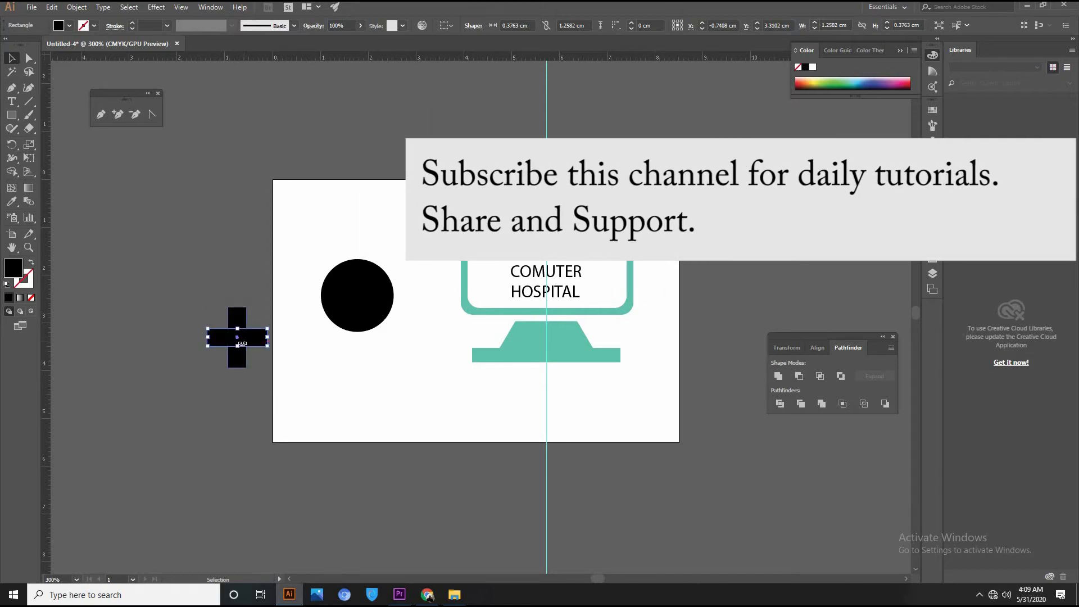
click(181, 7)
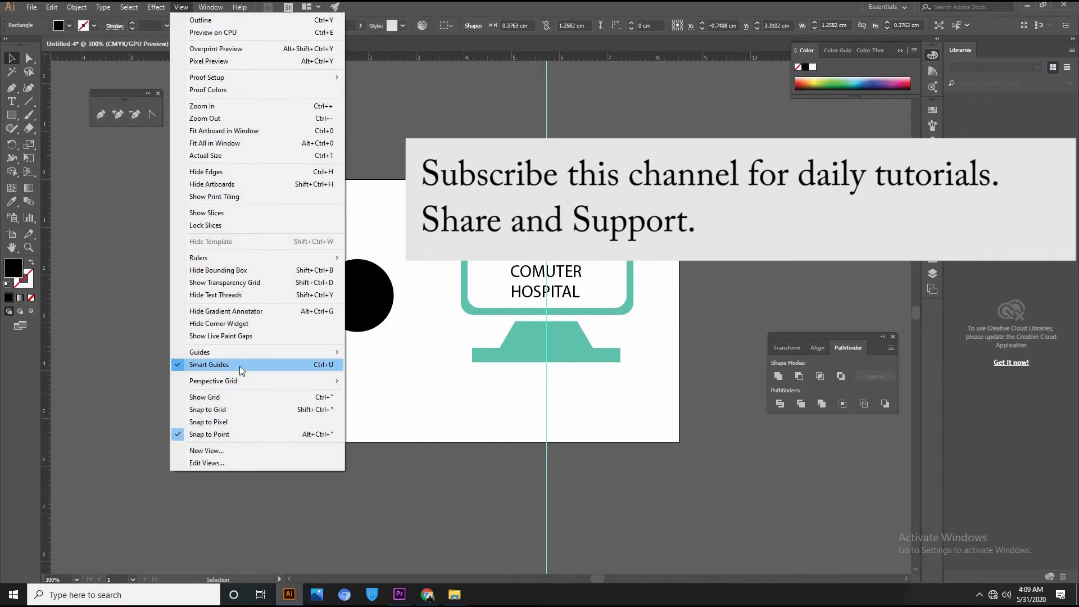
click(269, 534)
drag(244, 346, 257, 339)
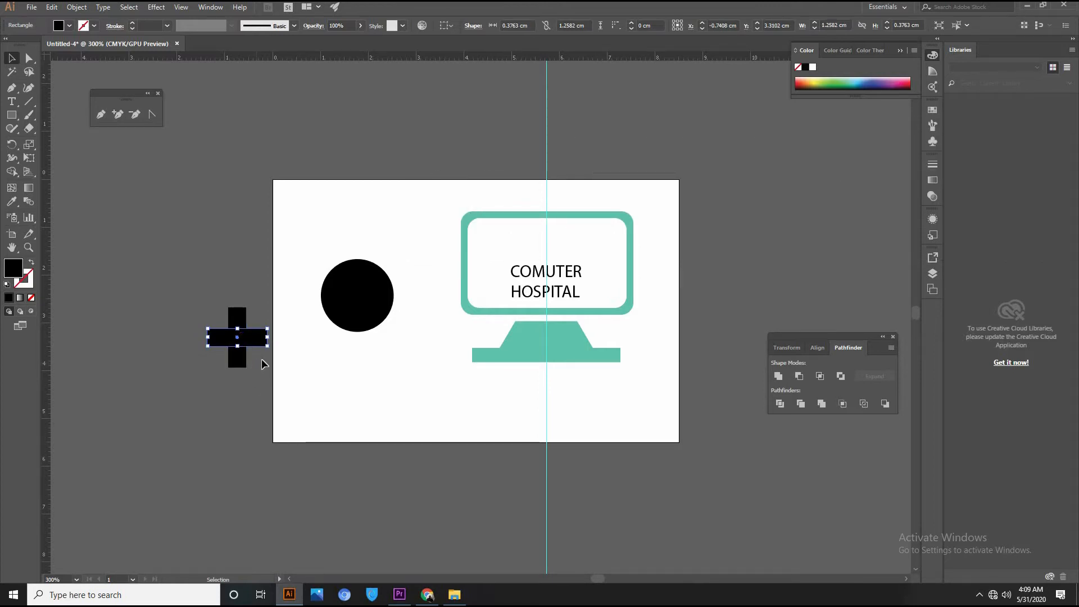
drag(196, 282, 196, 282)
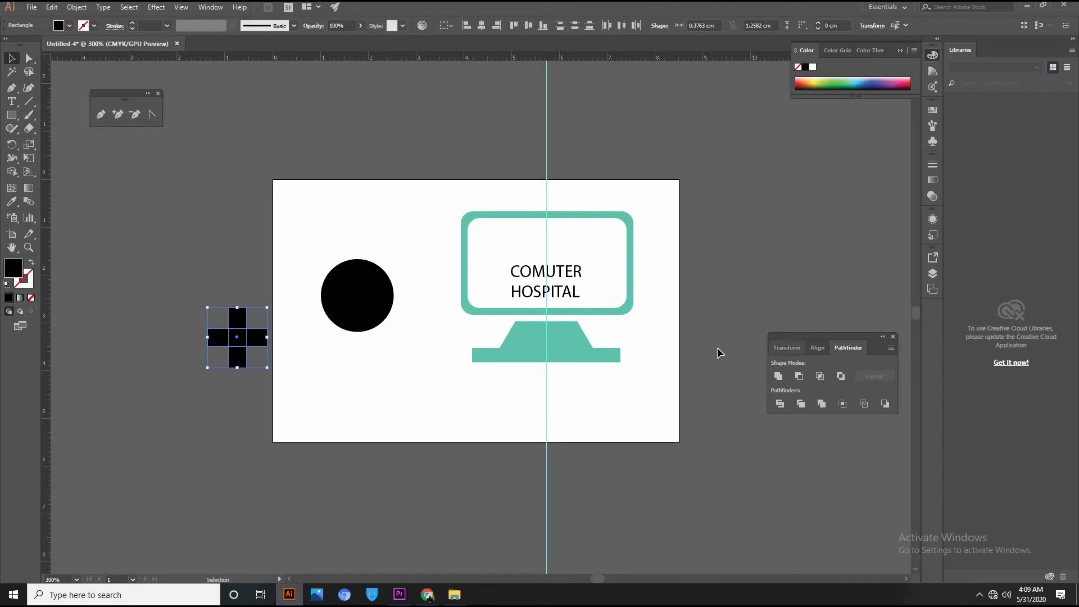
Unite the cross bars, scale the cross to about 0.95 cm, and knock it out of the circle.
click(778, 376)
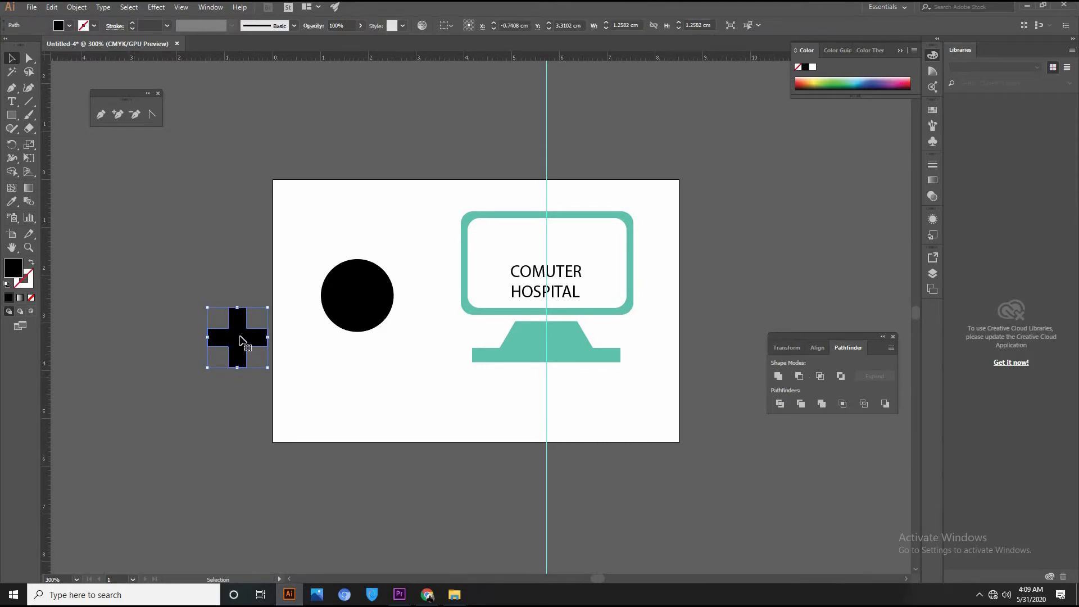
drag(270, 308, 351, 298)
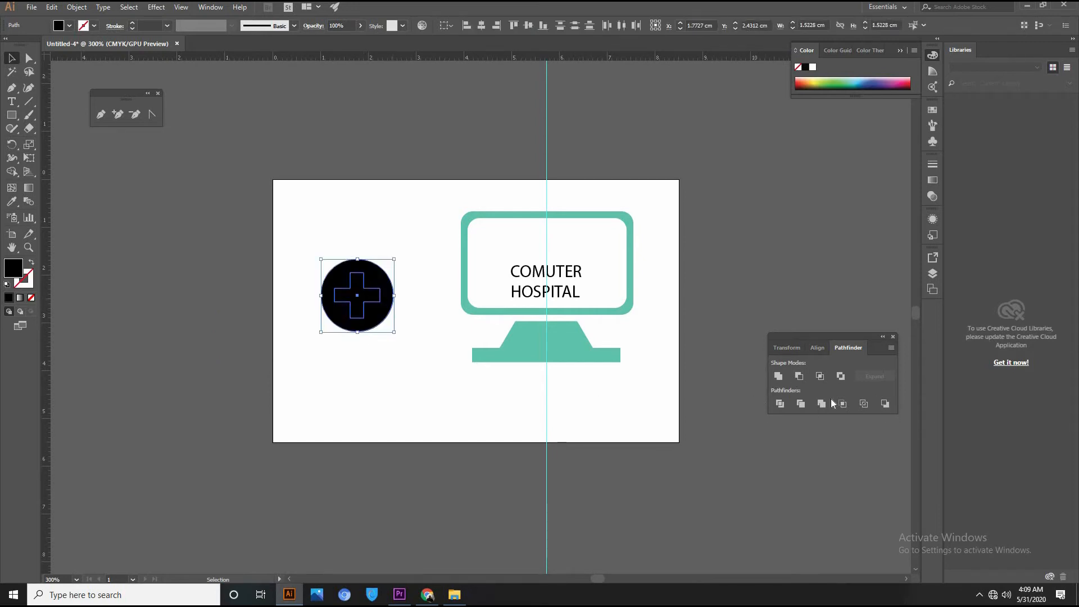
click(798, 376)
click(394, 306)
click(382, 292)
Shrink the badge to about 1.11 cm and place it on the monitor's top-right corner.
mouse_move(386, 263)
mouse_down()
mouse_move(400, 205)
mouse_move(384, 269)
mouse_up()
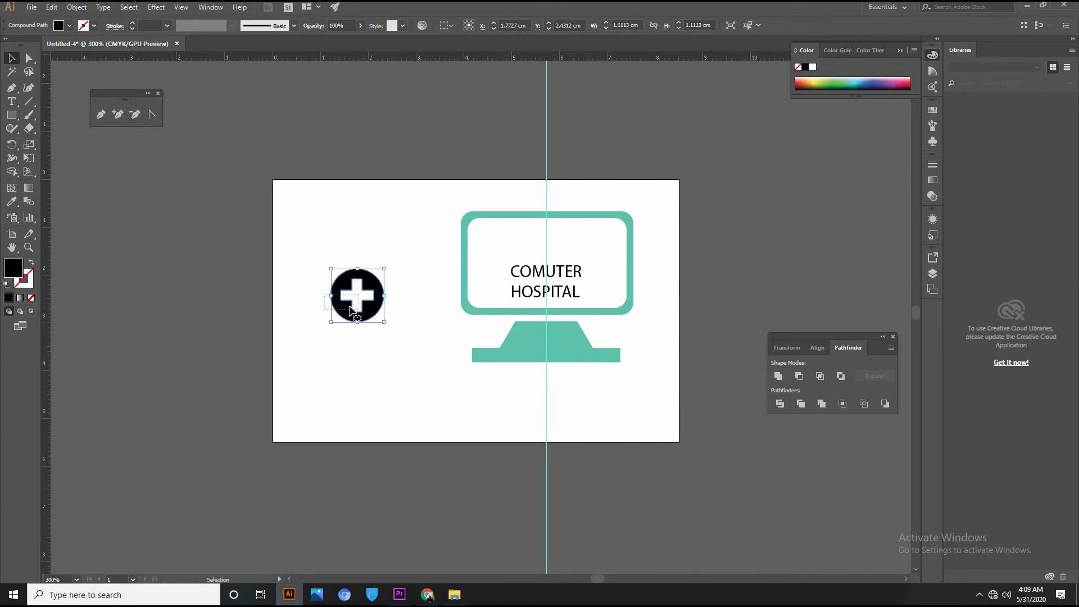
drag(639, 288, 624, 263)
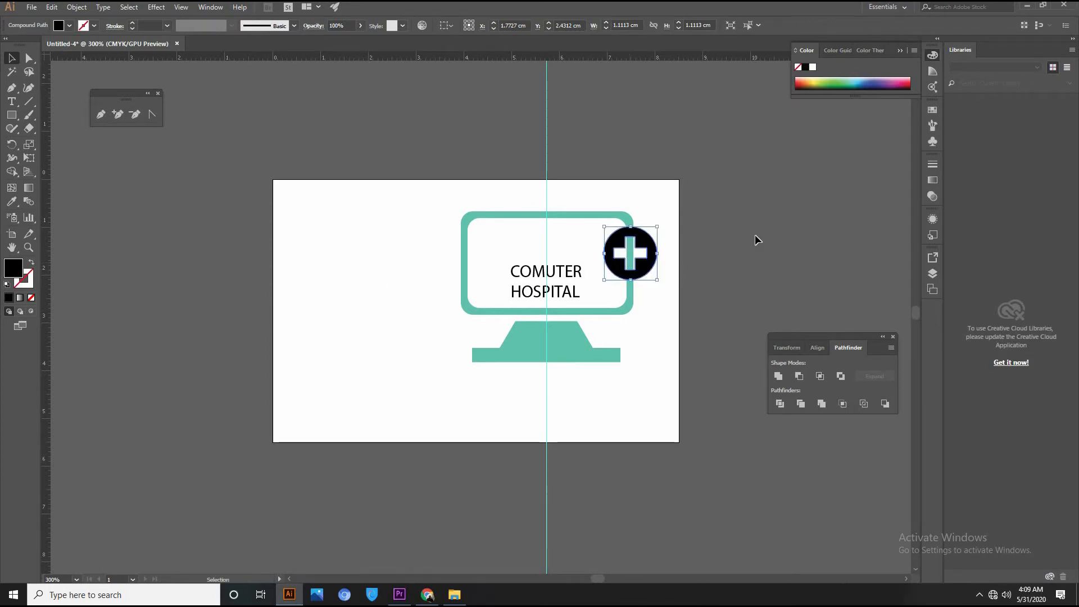
click(754, 234)
click(646, 256)
key(Left)
key(Left)
key(Right)
click(202, 227)
click(11, 88)
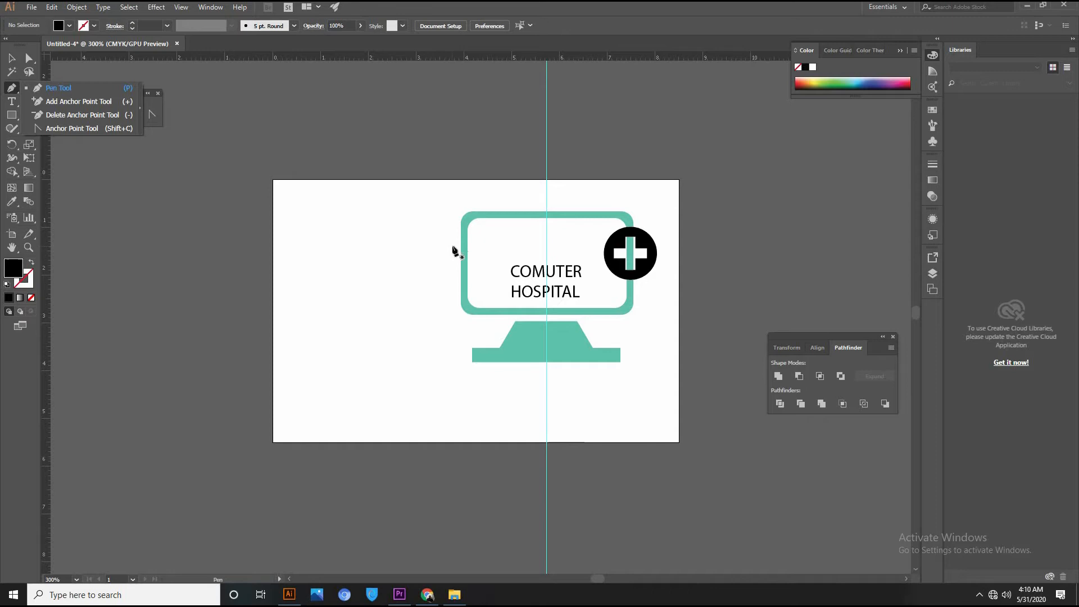
Draw a zigzag heartbeat line of spikes and dips across the monitor screen, ending at the badge.
click(472, 247)
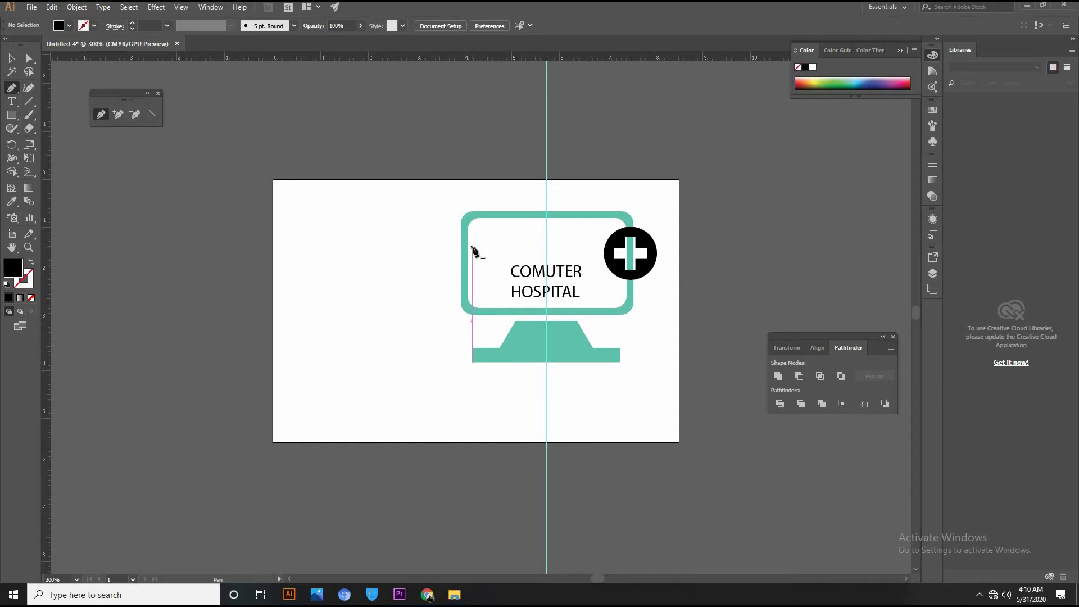
click(504, 247)
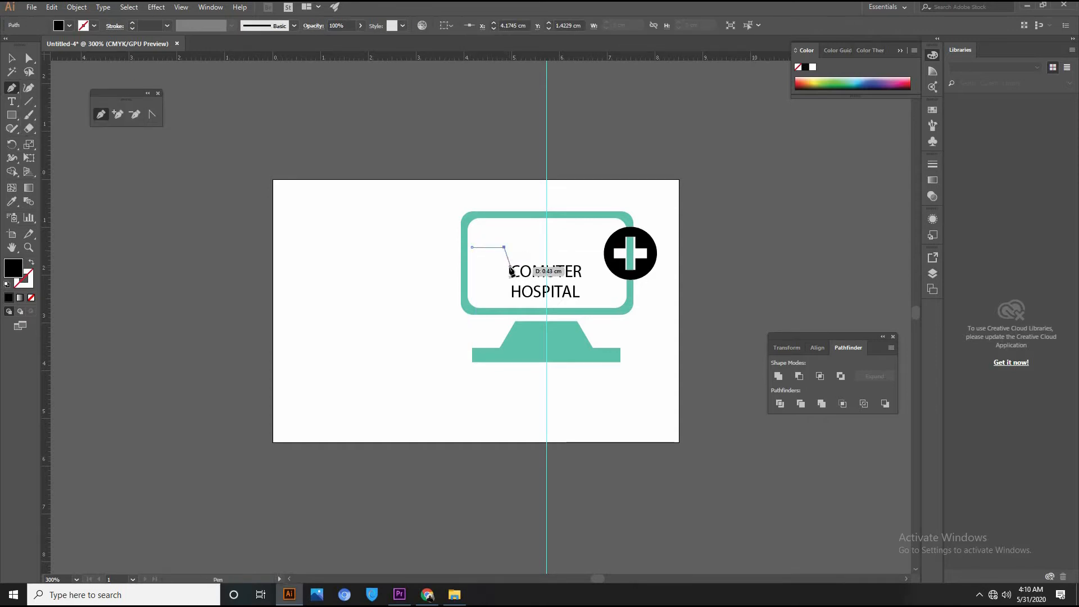
click(510, 261)
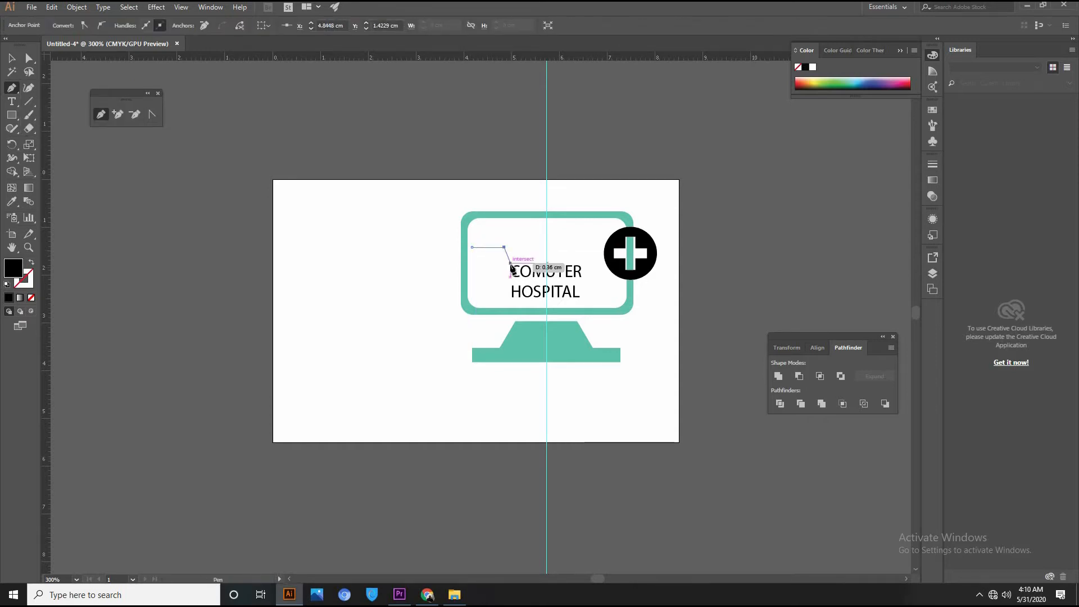
click(516, 222)
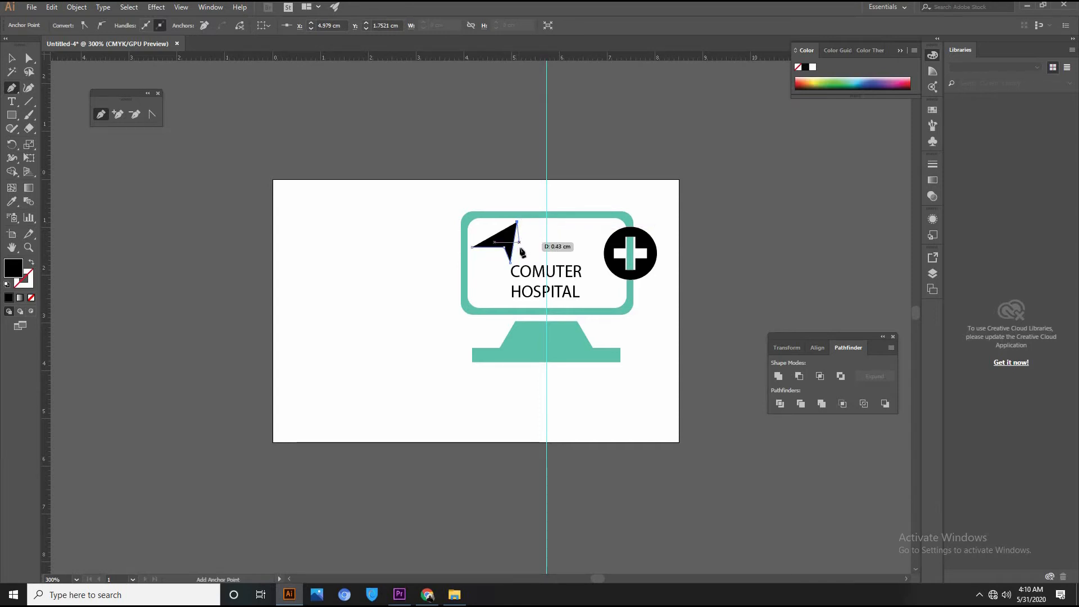
click(522, 257)
click(527, 229)
click(531, 253)
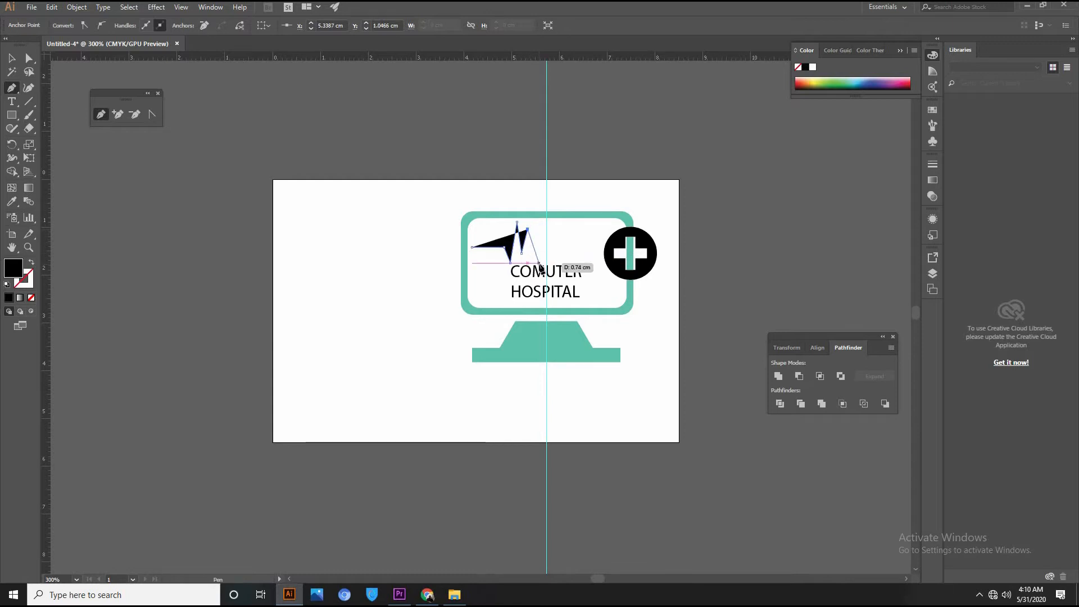
click(537, 262)
click(544, 226)
click(543, 247)
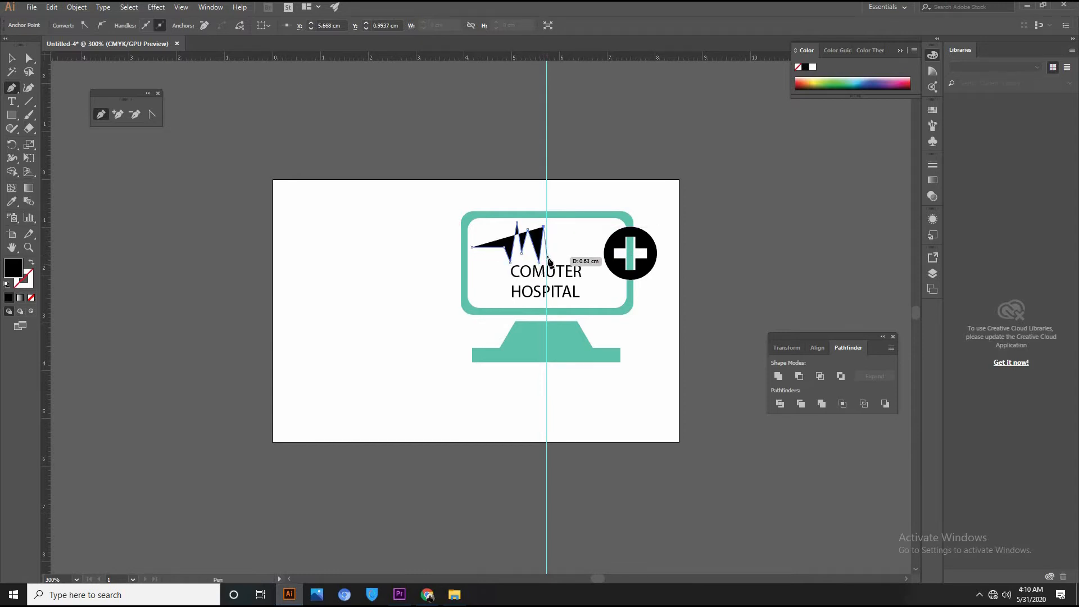
click(547, 260)
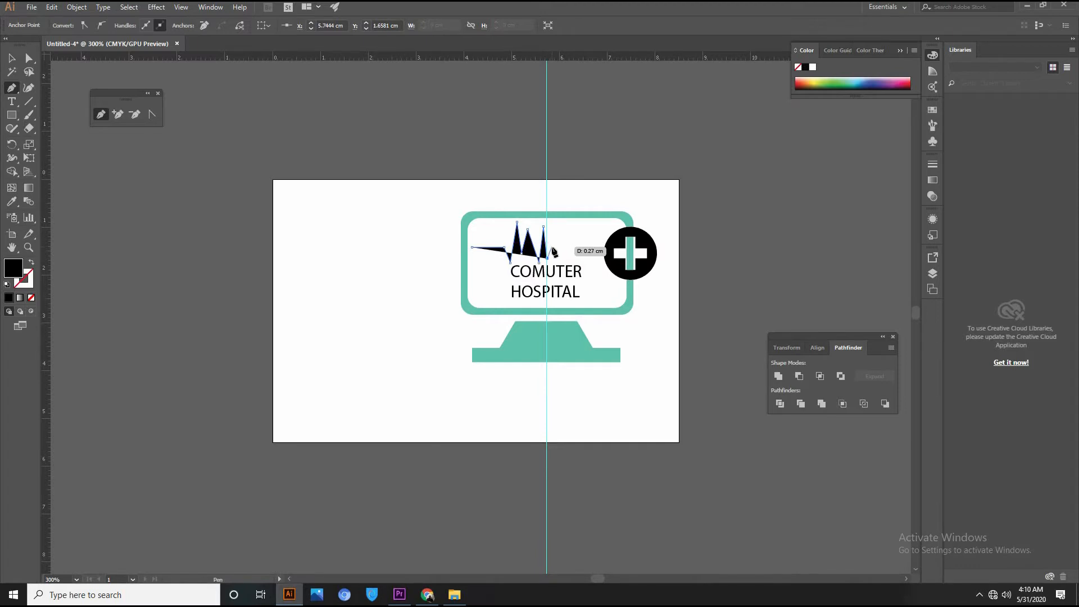
click(551, 248)
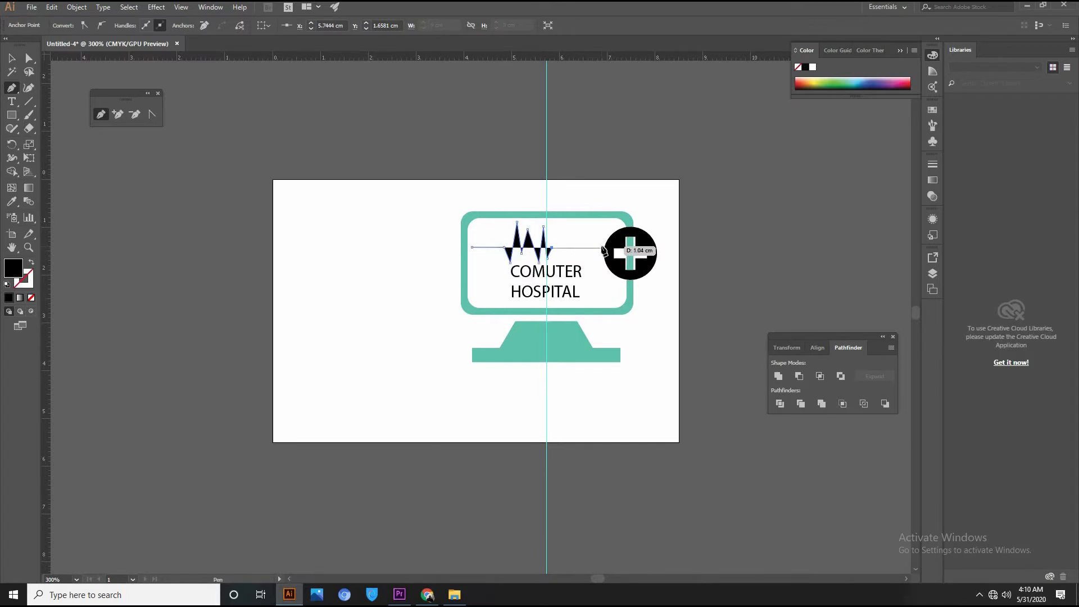
click(604, 247)
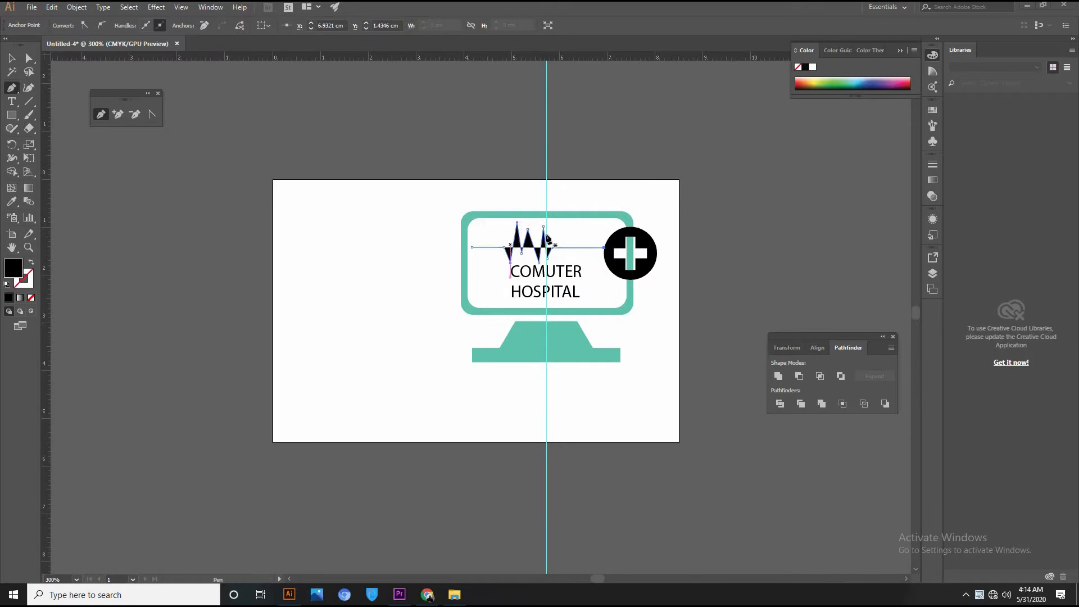
Drag the heartbeat line's left anchor slightly left with Direct Selection.
click(29, 58)
drag(472, 246, 513, 264)
scroll(513, 264, up, 3)
Zoom in on the waveform and make it a black stroke with no fill.
scroll(513, 265, down, 1)
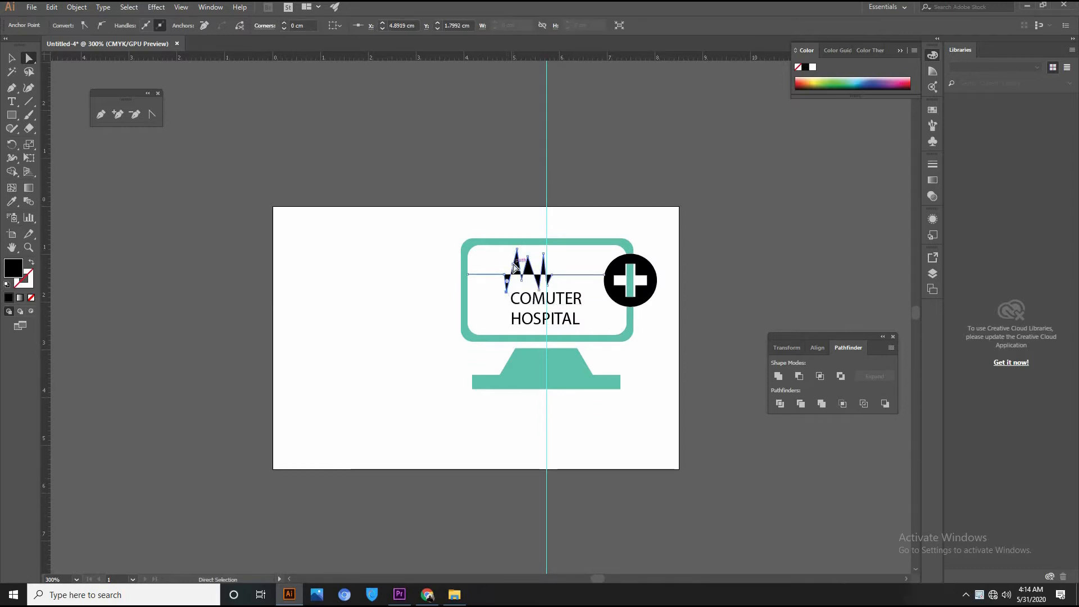
key(ctrl+plus)
key(ctrl+plus)
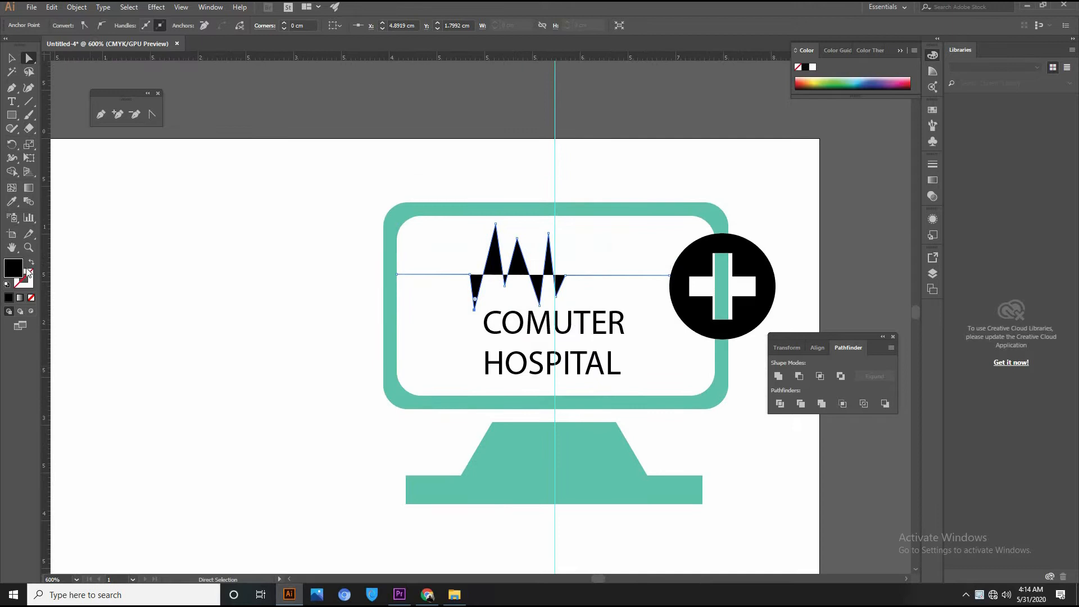
click(31, 262)
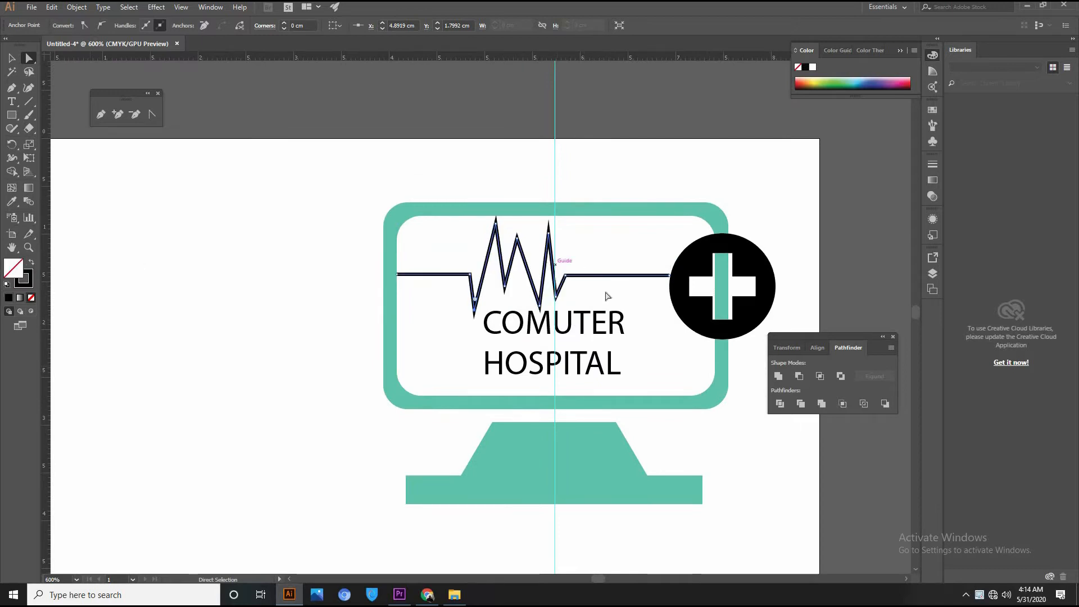
Drag the waveform's anchors to reposition its peaks, valleys and right end.
drag(670, 276, 644, 309)
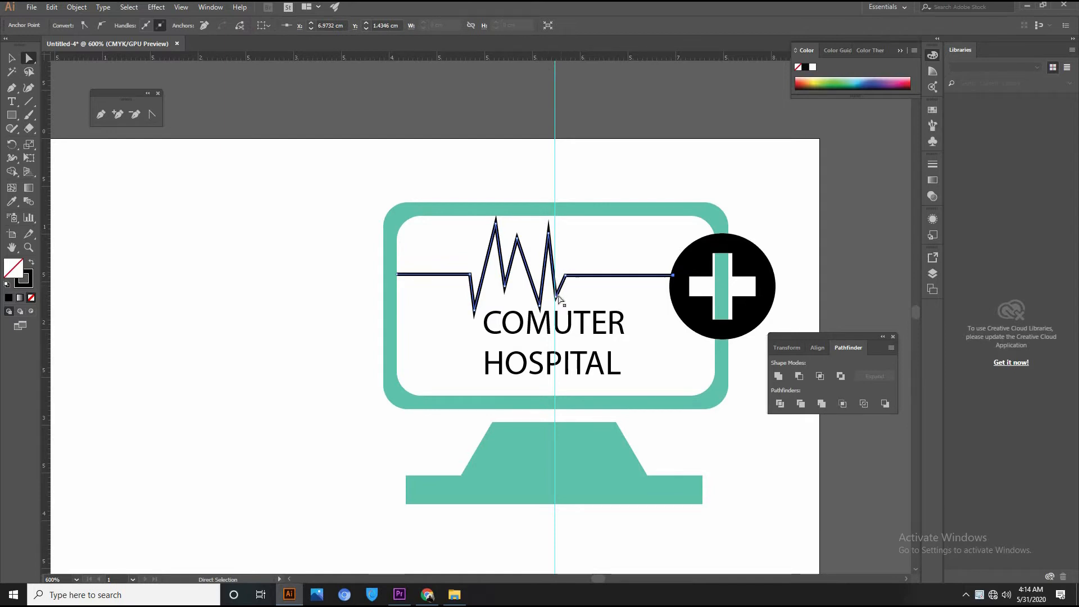
click(557, 298)
drag(549, 233, 554, 232)
drag(526, 306, 549, 308)
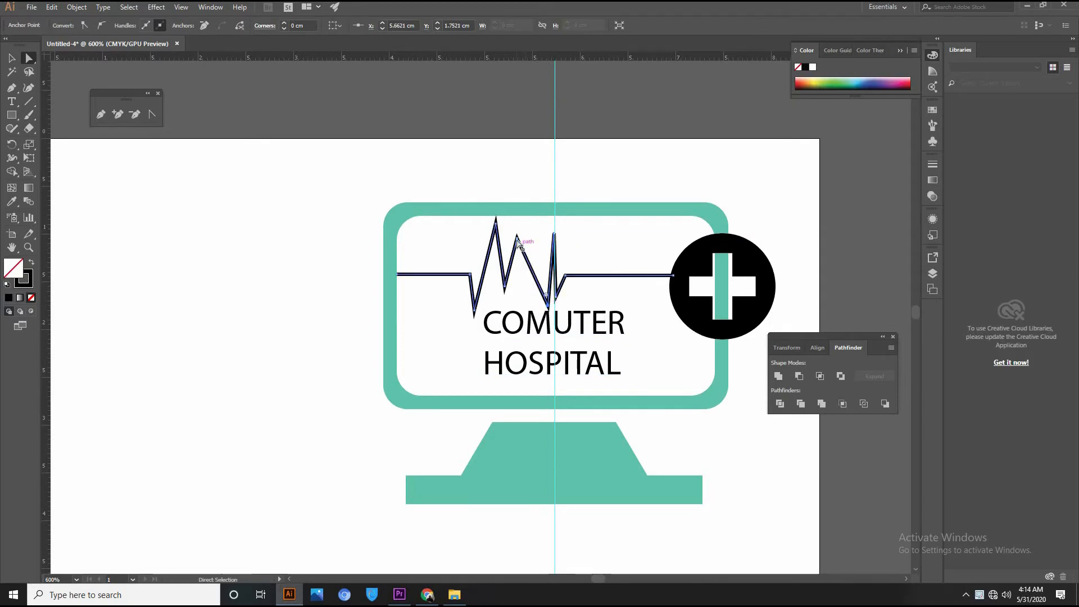
drag(517, 239, 521, 239)
drag(548, 309, 537, 305)
mouse_move(552, 231)
mouse_down()
mouse_move(569, 234)
mouse_move(549, 223)
mouse_up()
click(555, 234)
drag(476, 317, 480, 318)
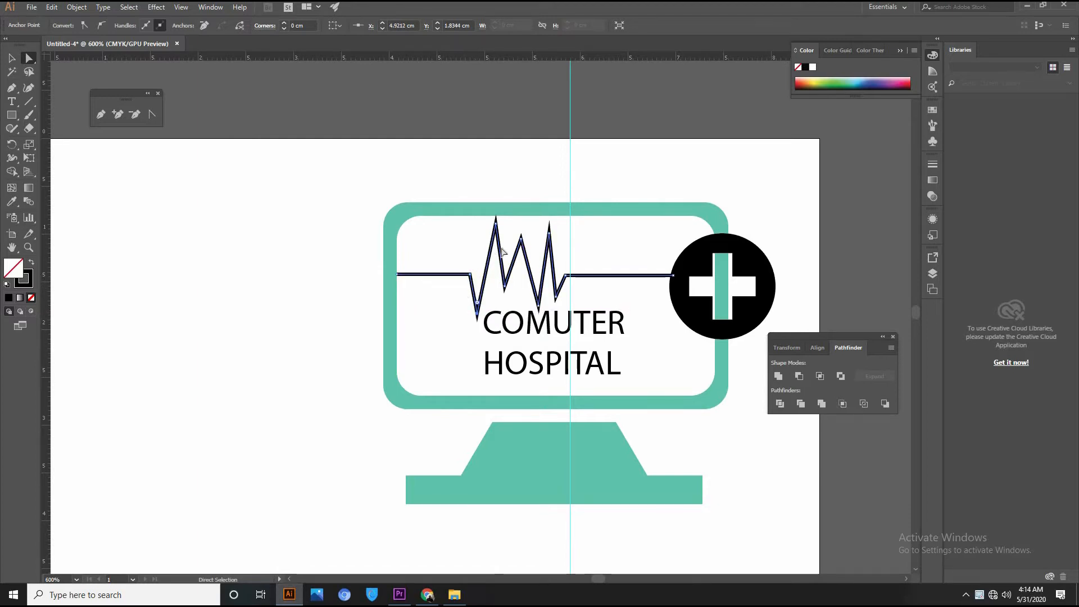
click(11, 59)
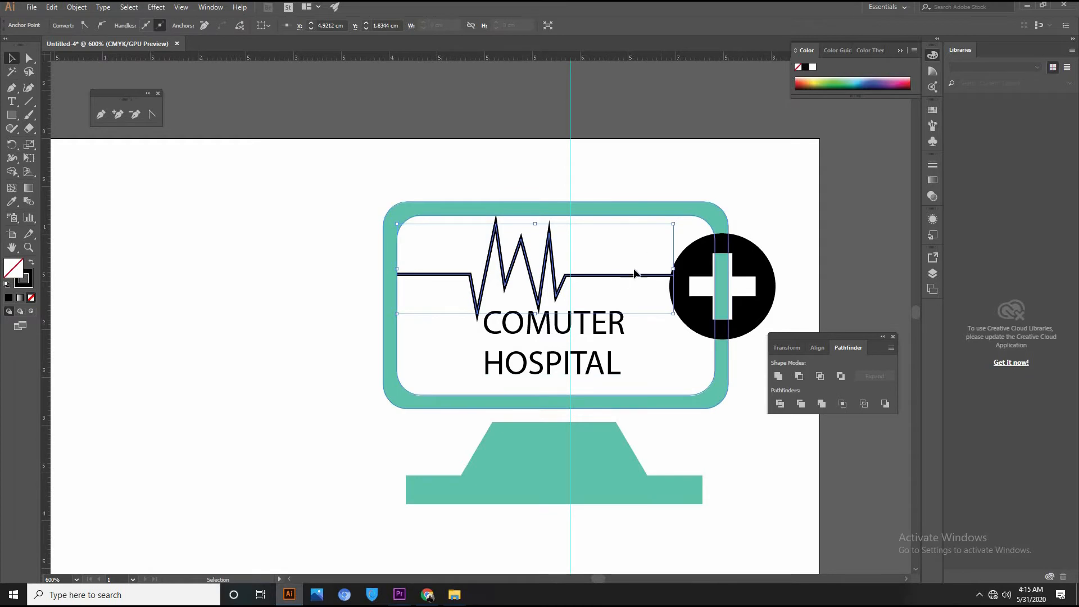
Give the heartbeat line a 2 pt stroke and expand it into a filled shape.
click(239, 127)
click(426, 274)
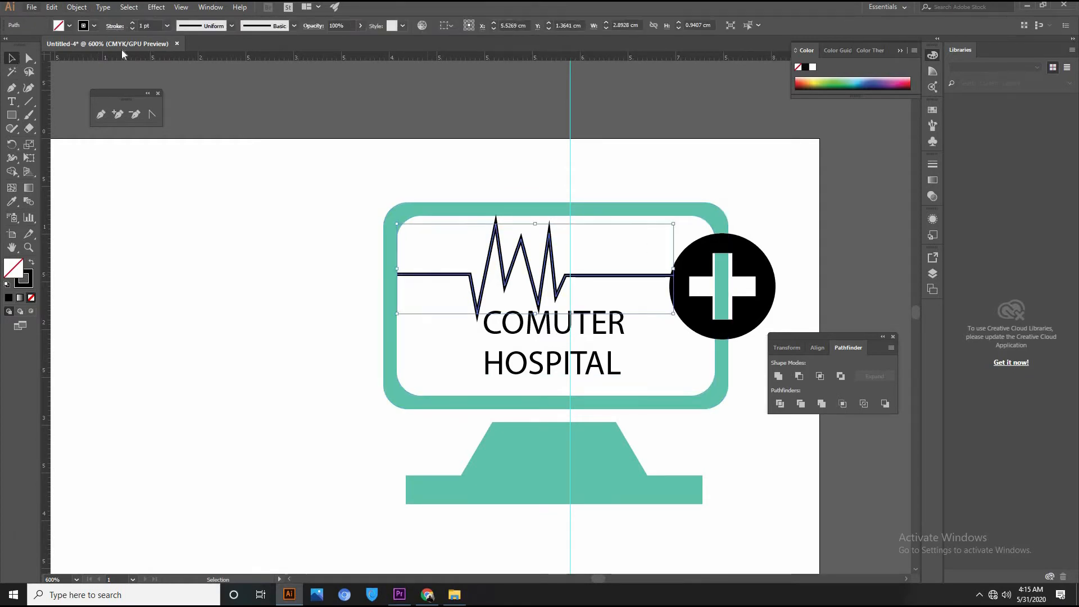
click(132, 23)
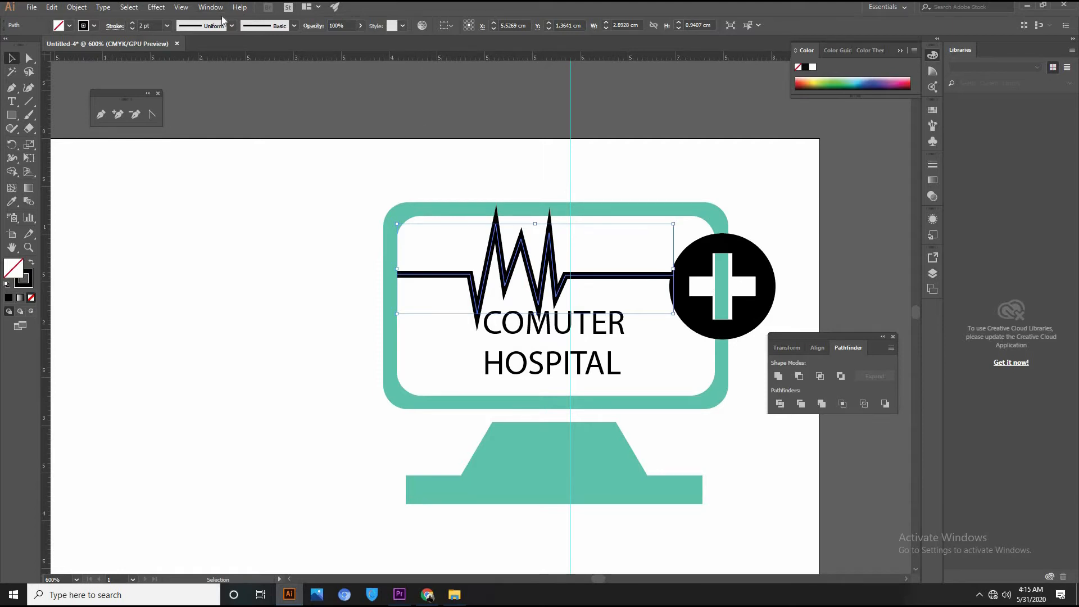
click(78, 7)
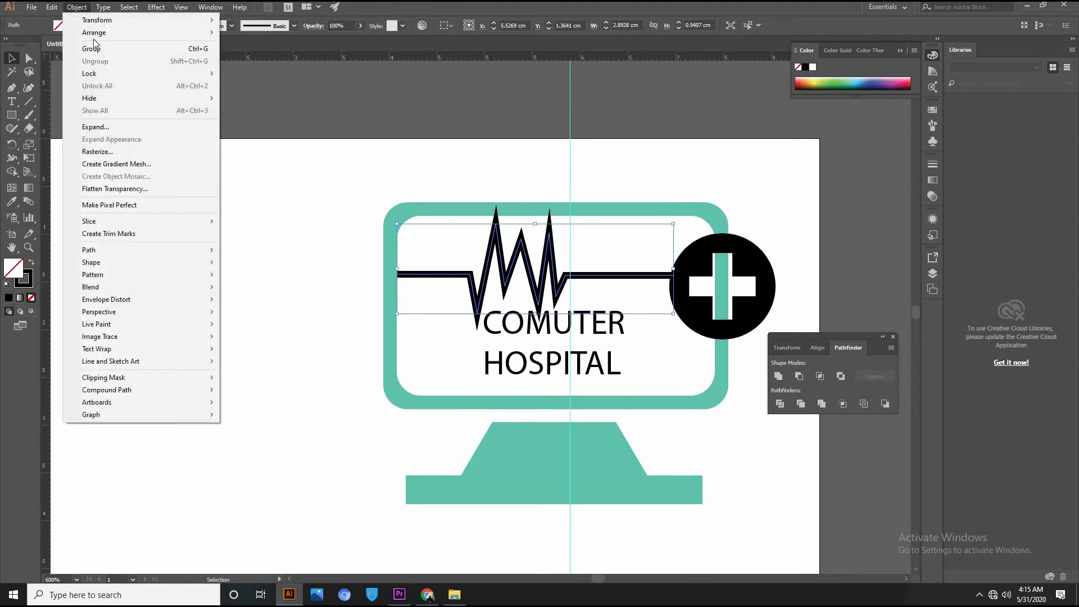
click(122, 128)
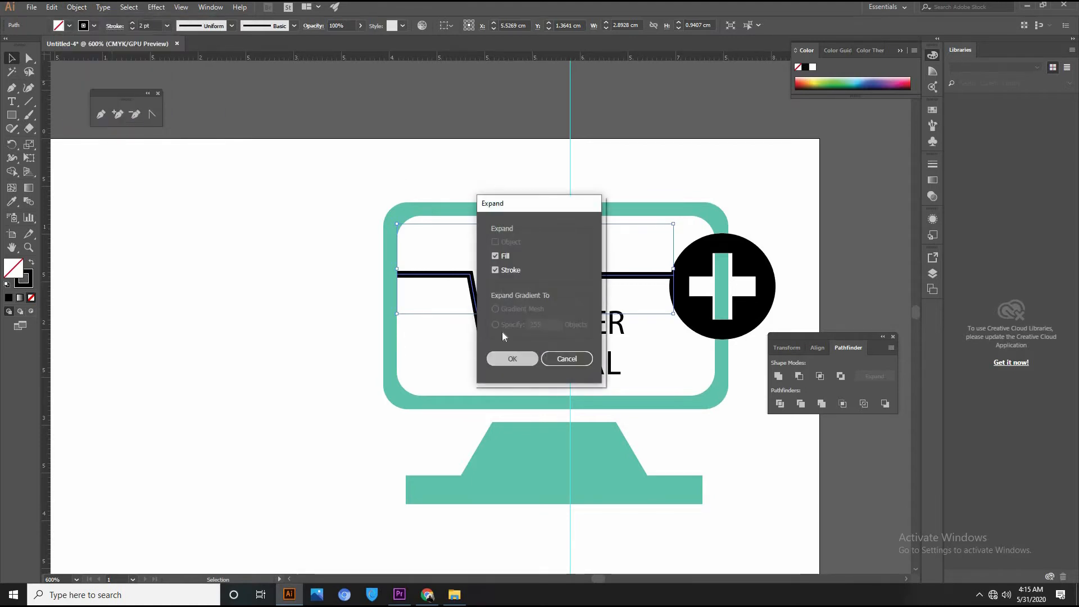
click(512, 358)
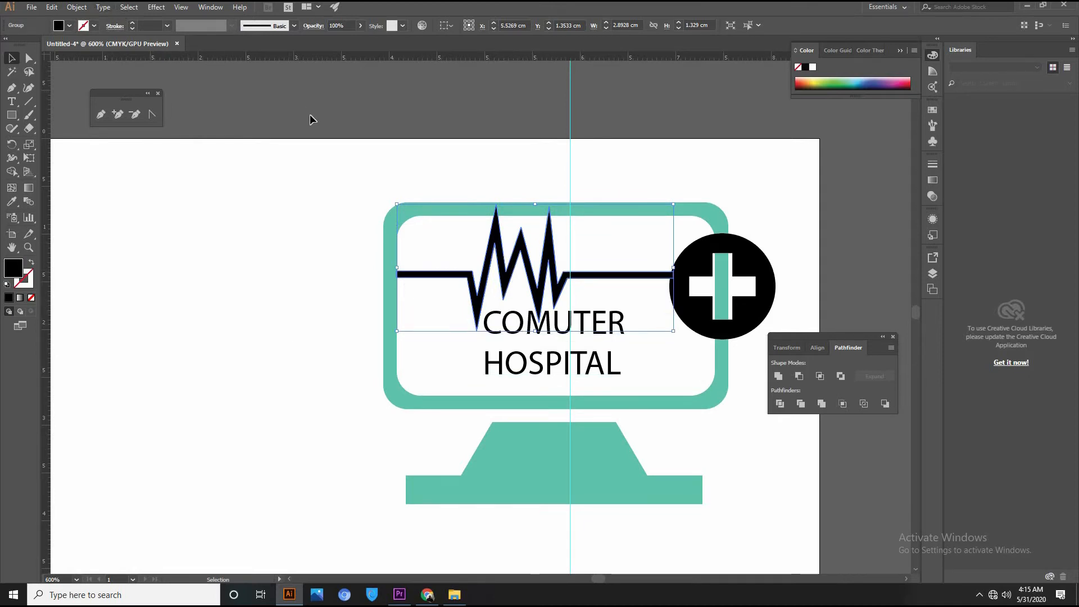
Scale the zigzag down and nudge its right endpoint to meet the plus circle.
drag(672, 209, 643, 219)
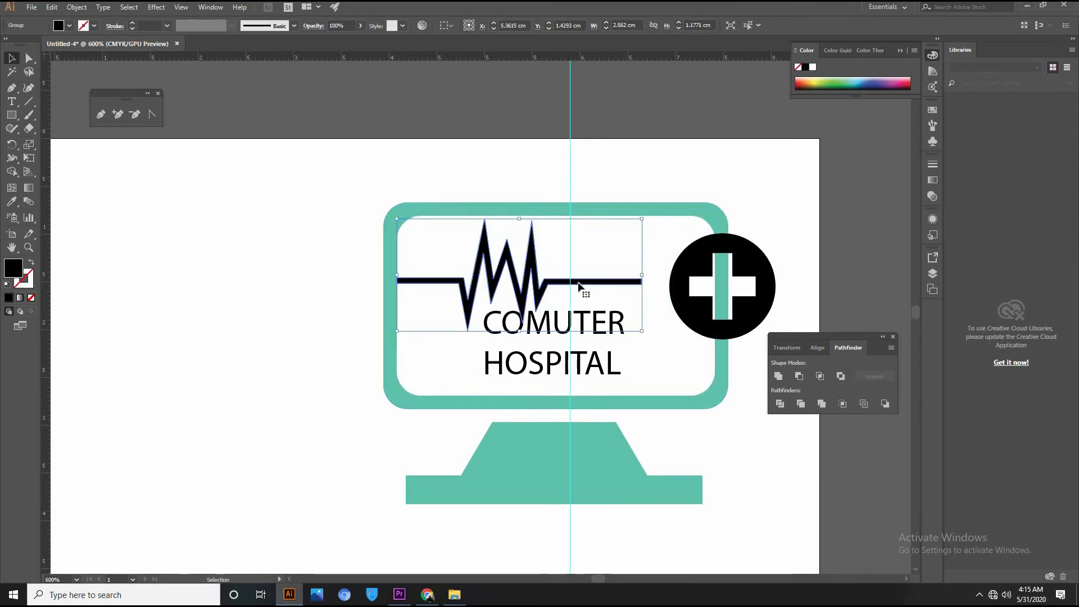
key(a)
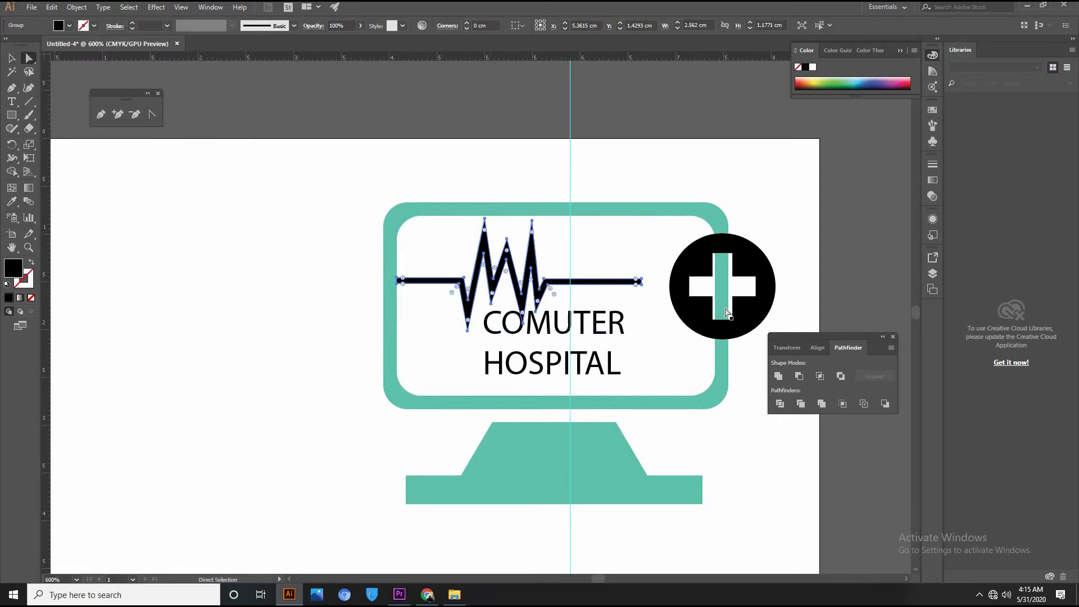
drag(631, 272, 648, 287)
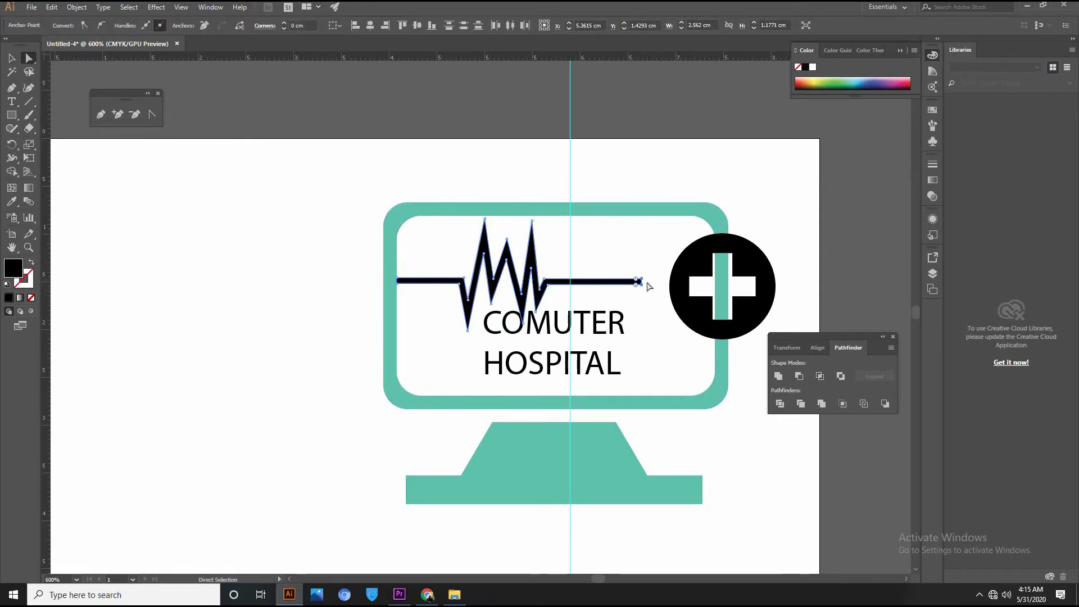
key(shift+Right)
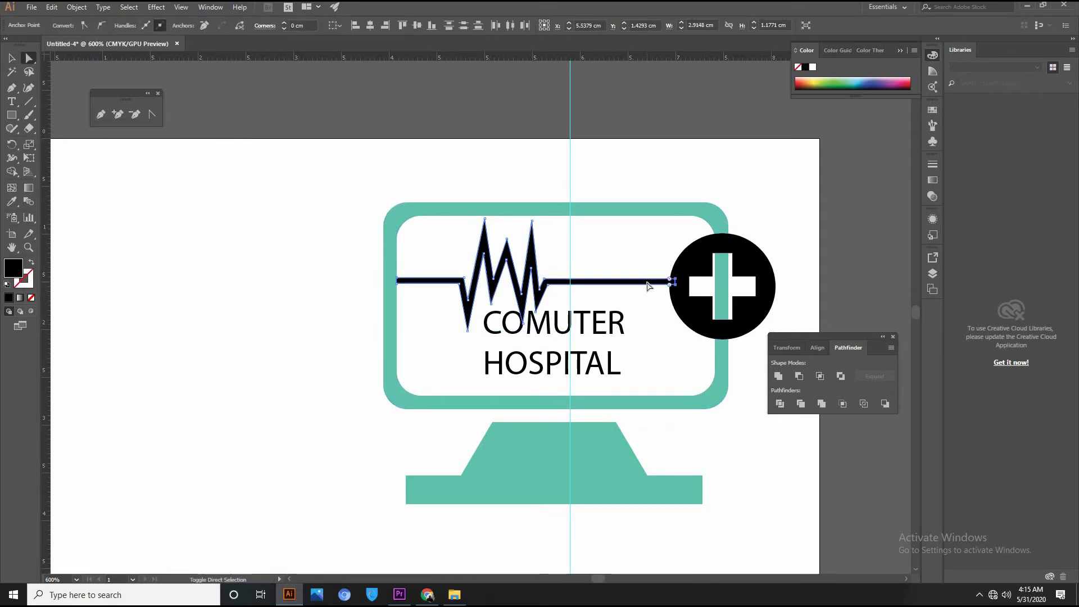
click(855, 224)
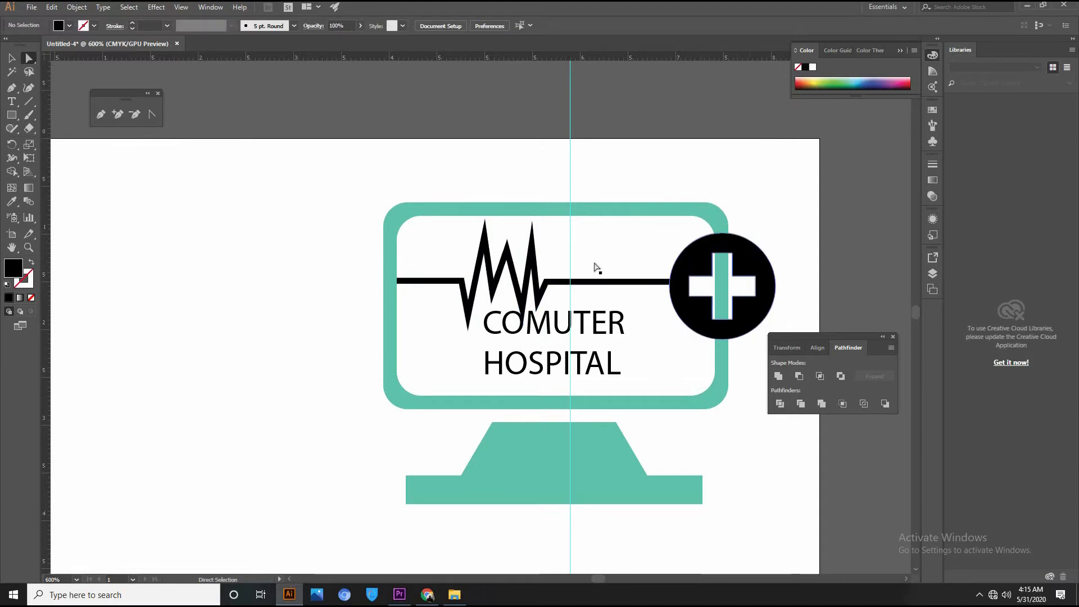
Alt-drag a copy of the plus badge to the upper right and delete its inner cross.
key(v)
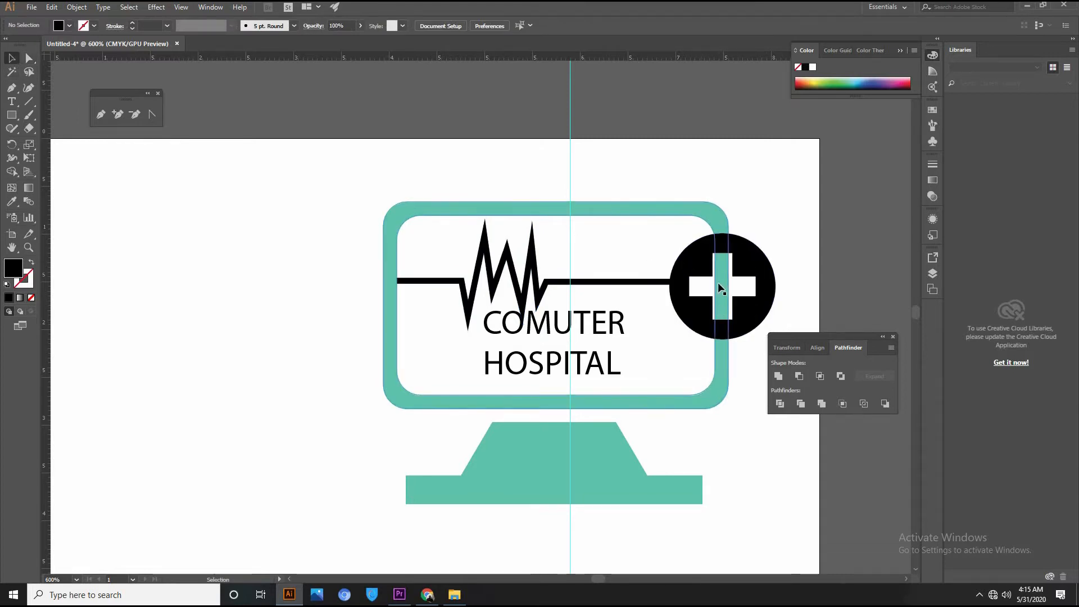
drag(762, 262, 869, 215)
key(a)
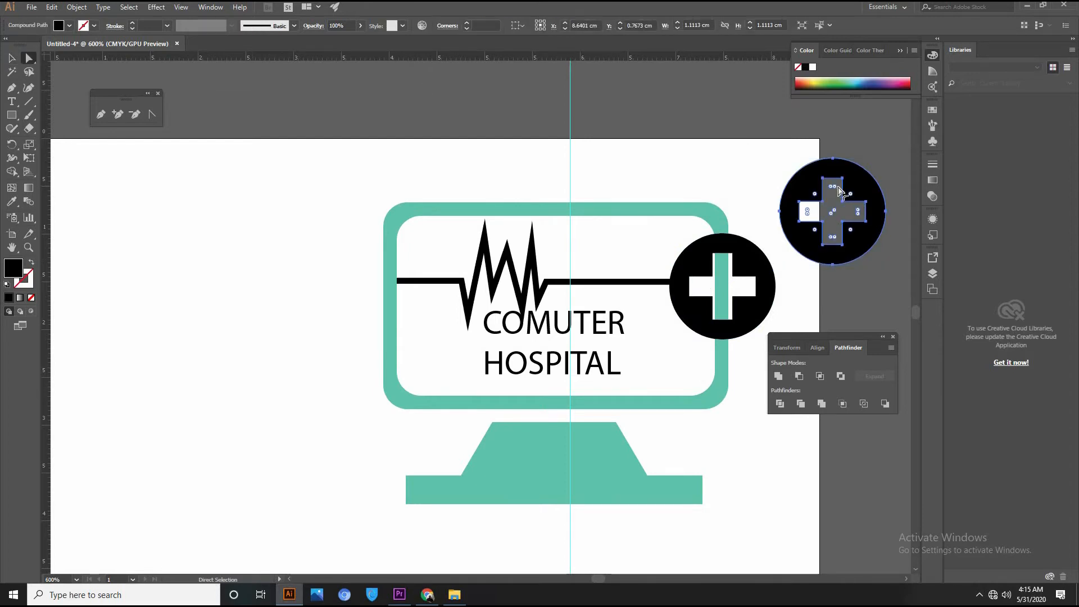
click(830, 179)
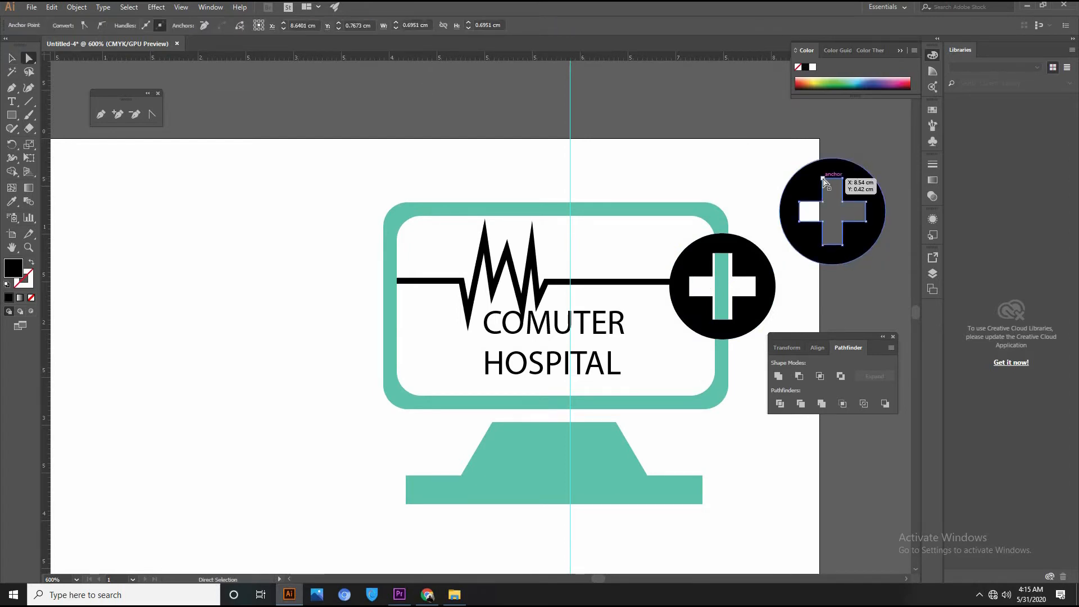
click(824, 179)
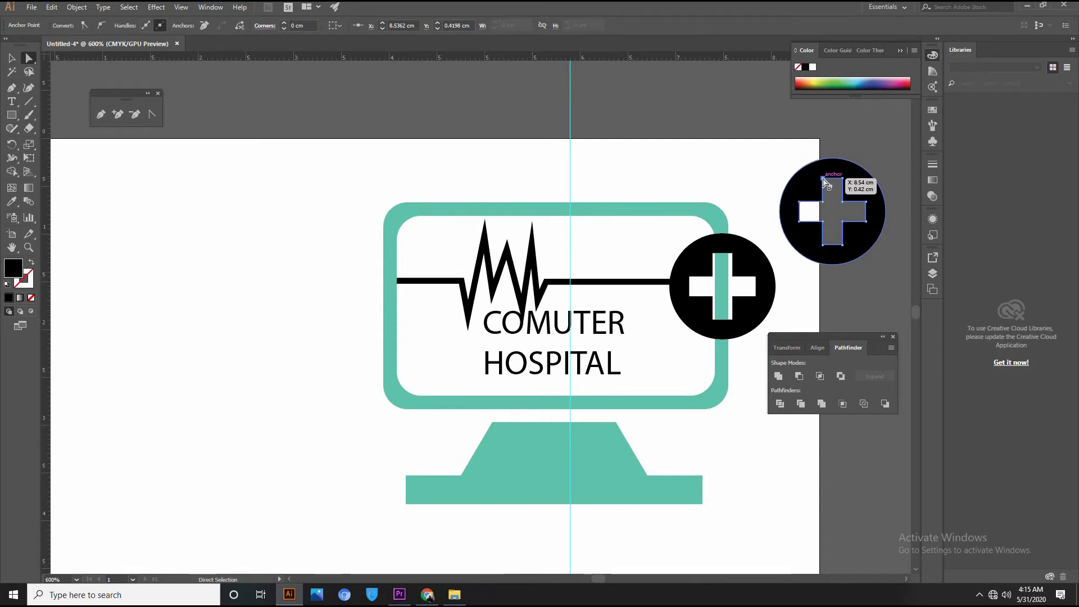
key(Delete)
key(Delete)
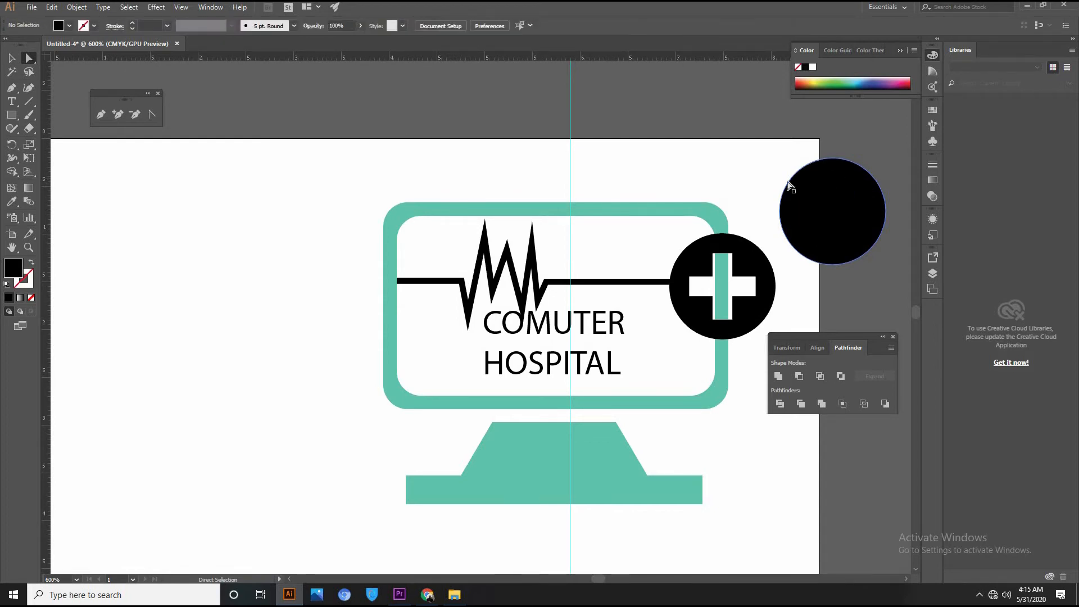
Enlarge the black circle to about 1.19 cm, place it over the plus badge, and add the frame and stand.
click(12, 57)
click(819, 193)
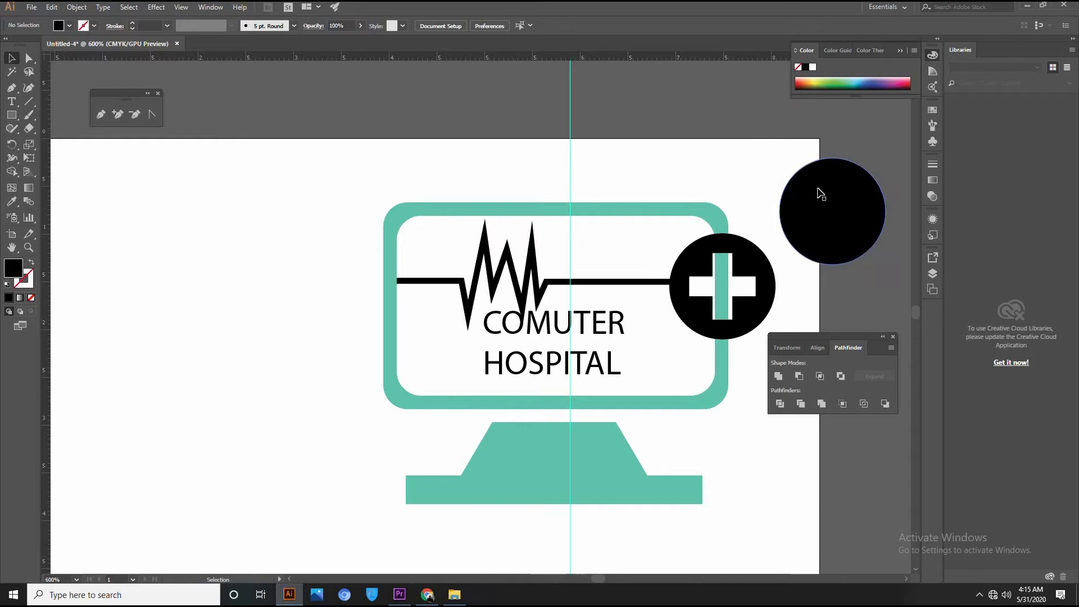
drag(892, 157, 893, 155)
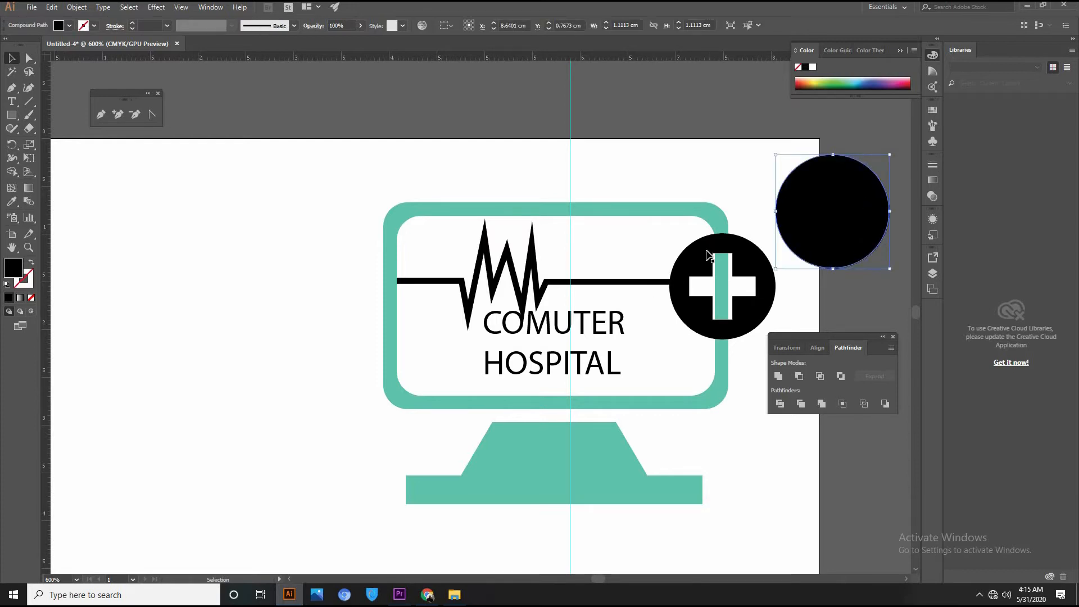
drag(823, 241, 734, 291)
drag(720, 289, 727, 290)
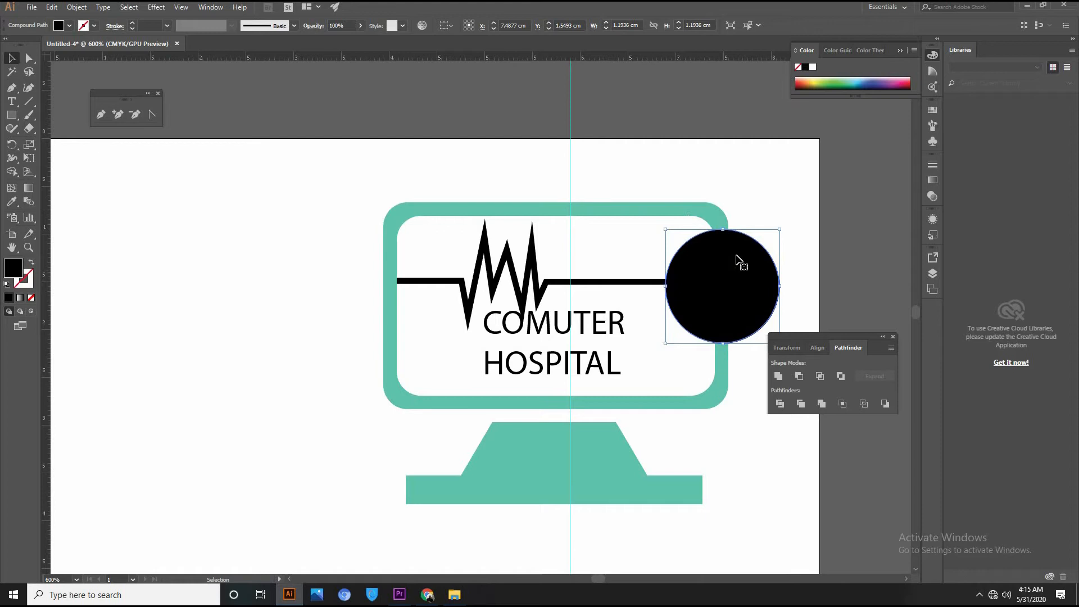
shift+click(645, 211)
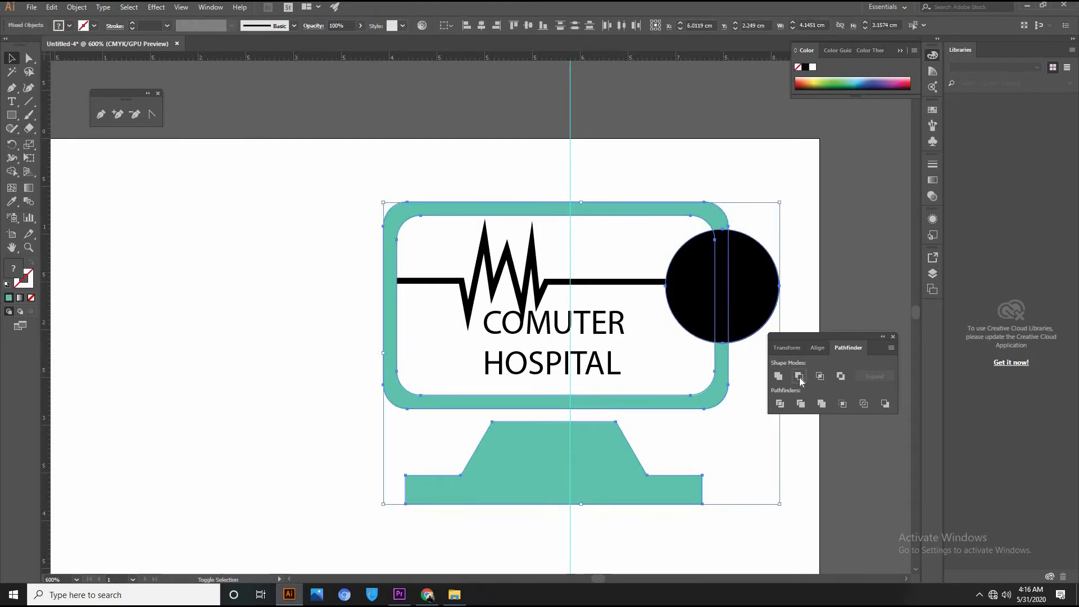
Try Minus Front on the logo, undo it since the stand vanished, and reselect the monitor group.
click(799, 376)
click(823, 275)
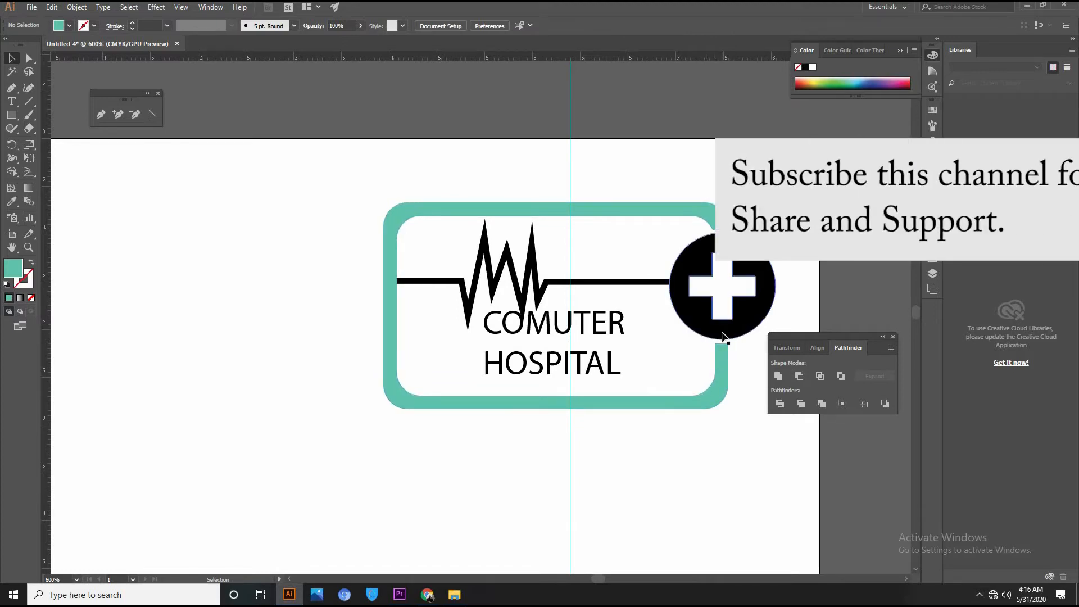
scroll(618, 293, down, 3)
key(ctrl+z)
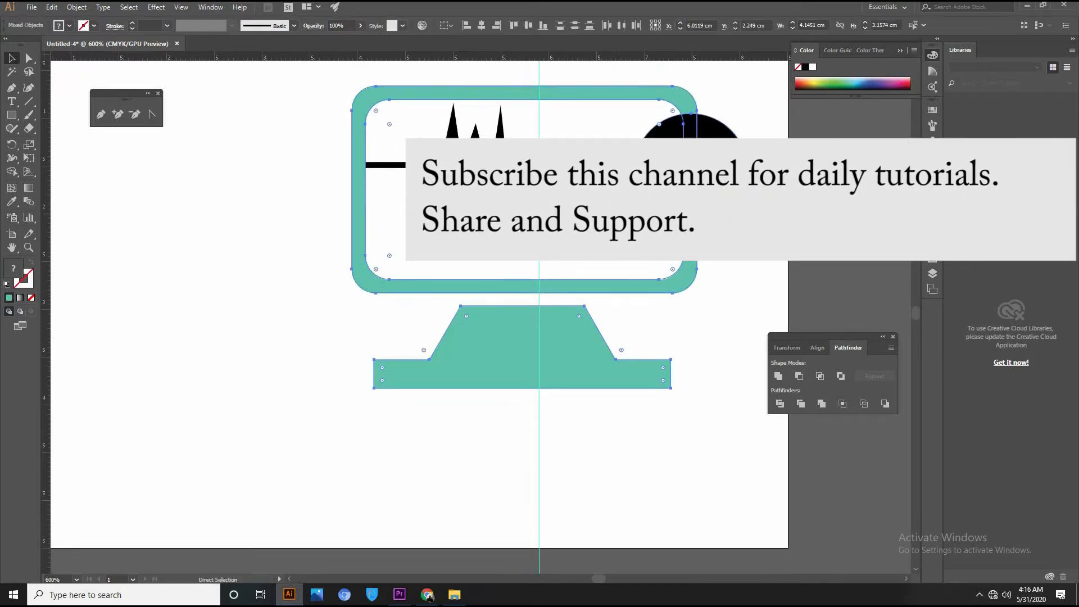
click(754, 260)
click(596, 355)
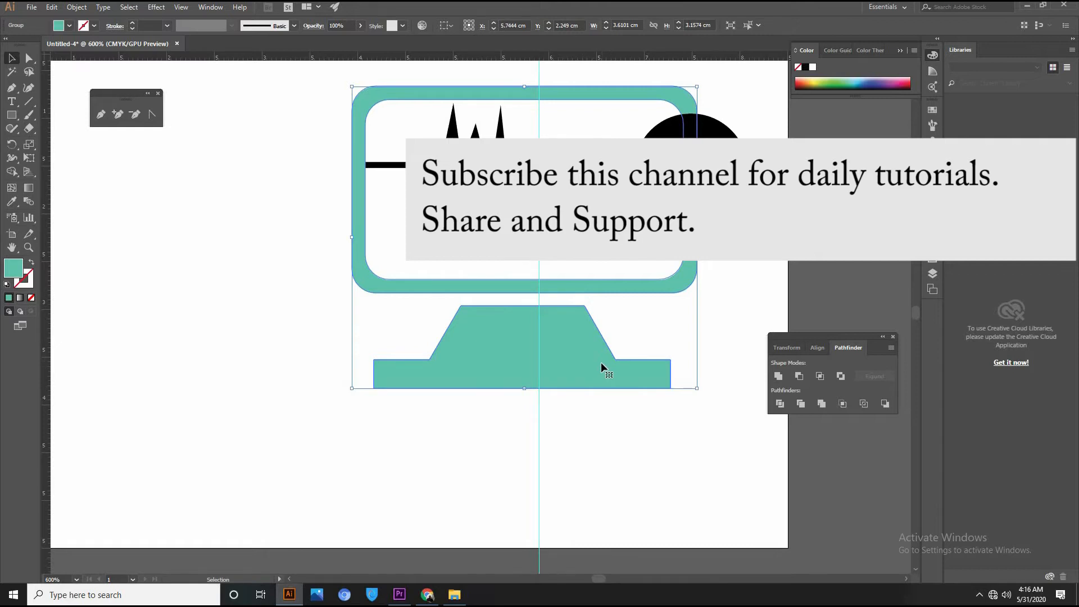
click(221, 231)
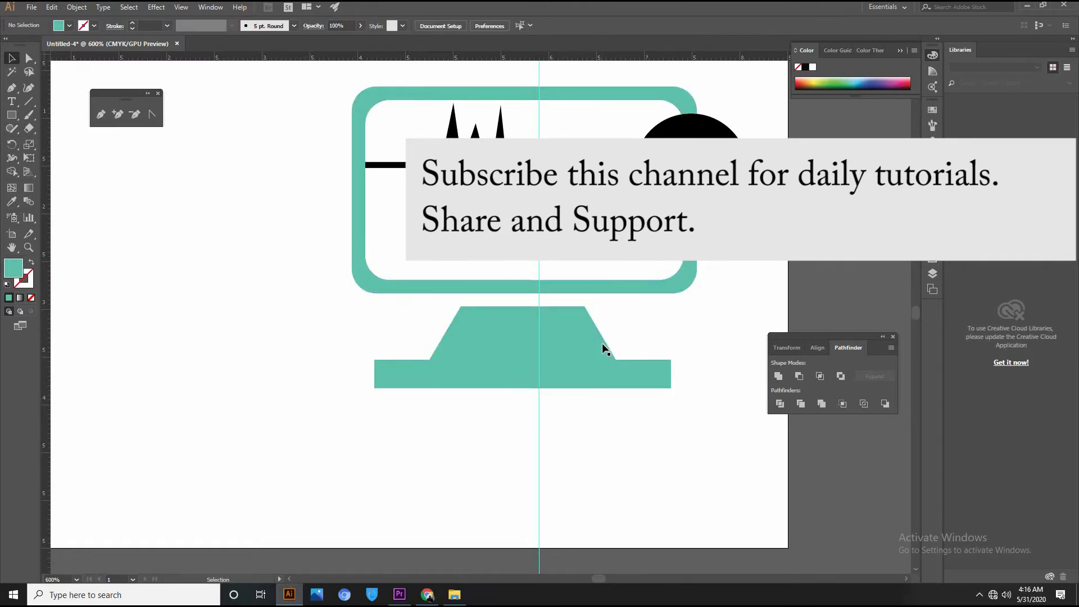
click(602, 343)
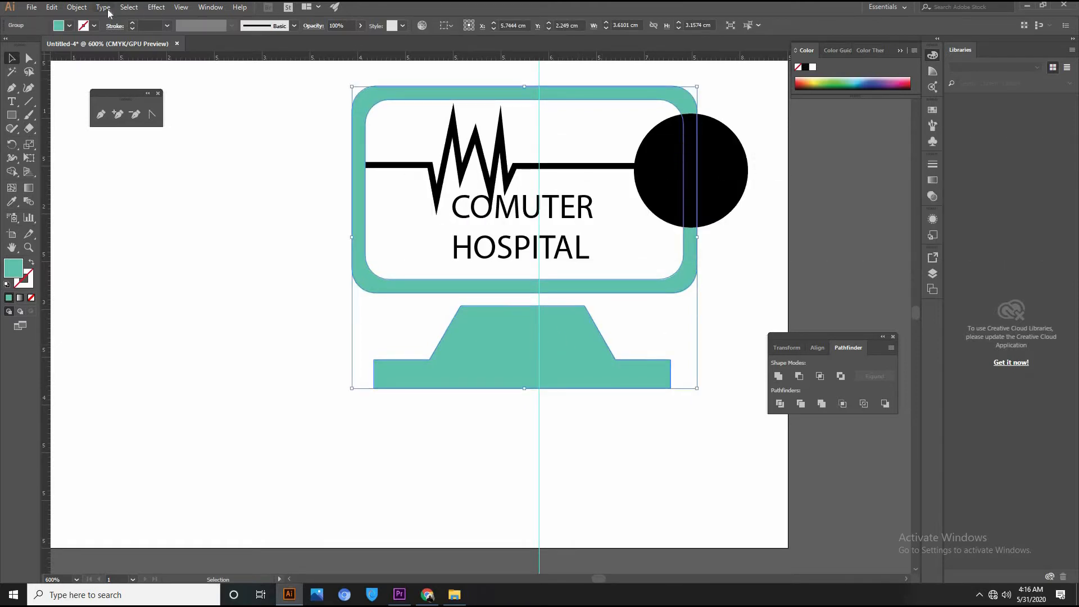
Ungroup the monitor logo artwork.
click(76, 7)
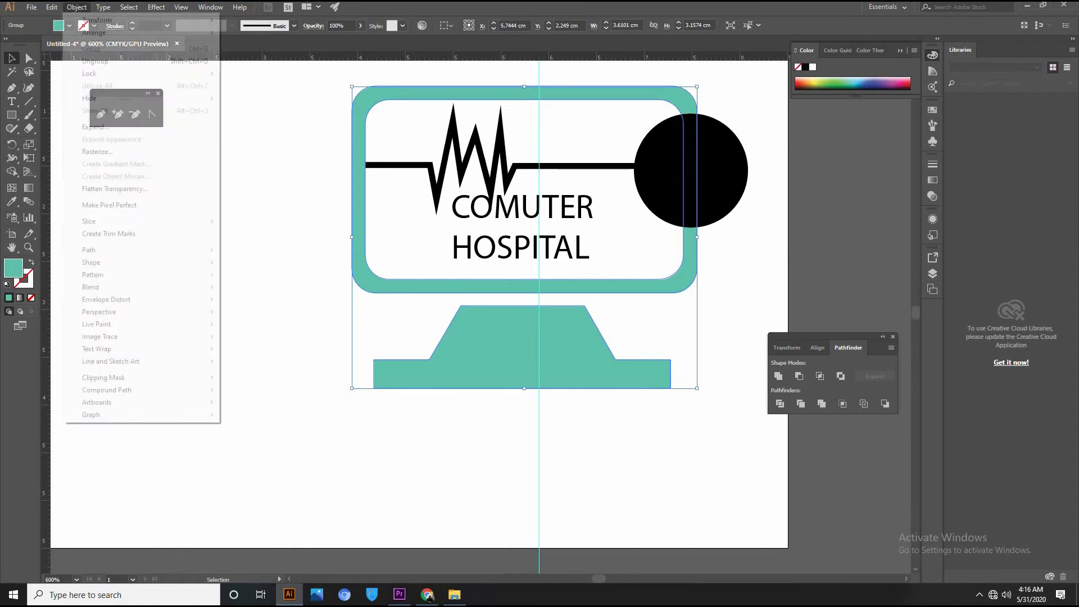
click(468, 411)
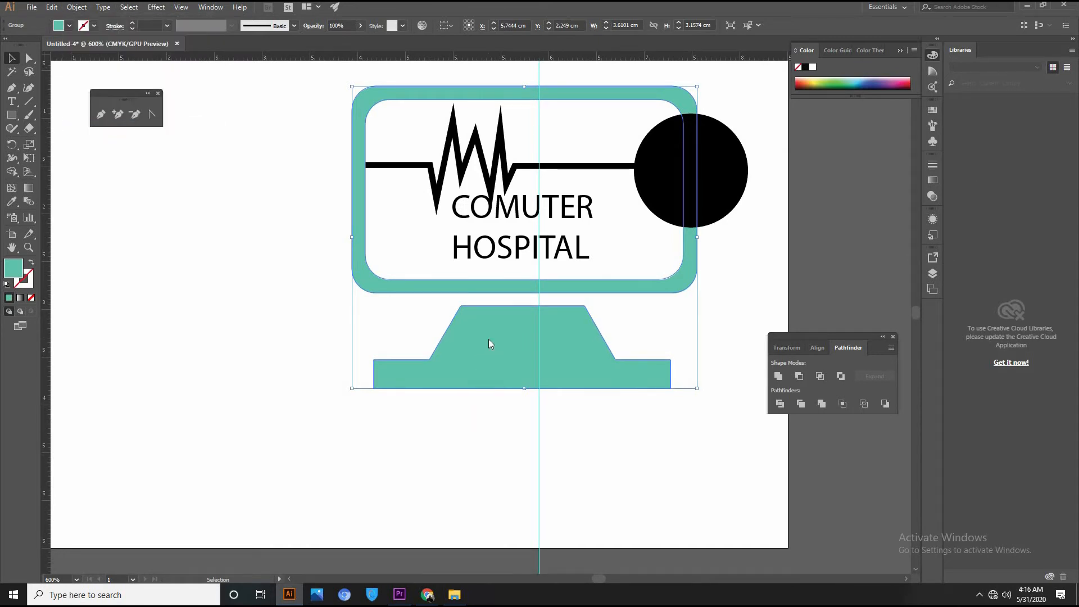
right_click(488, 339)
click(539, 421)
click(385, 440)
Subtract the circle from the monitor frame with Minus Front, then Unite the frame and stand.
click(518, 346)
click(677, 106)
shift+click(734, 193)
click(799, 377)
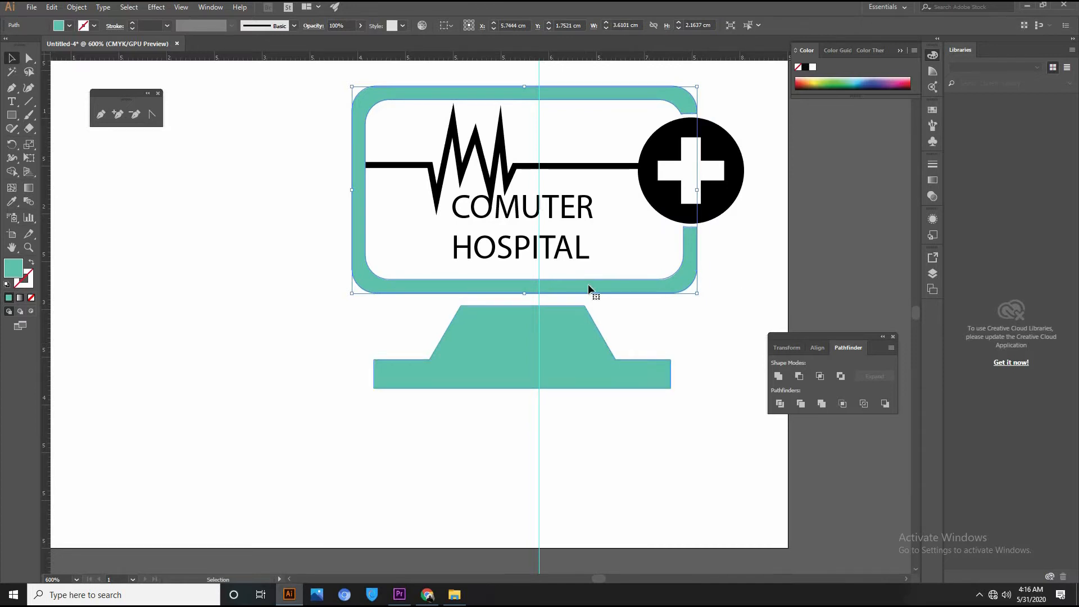
shift+click(575, 342)
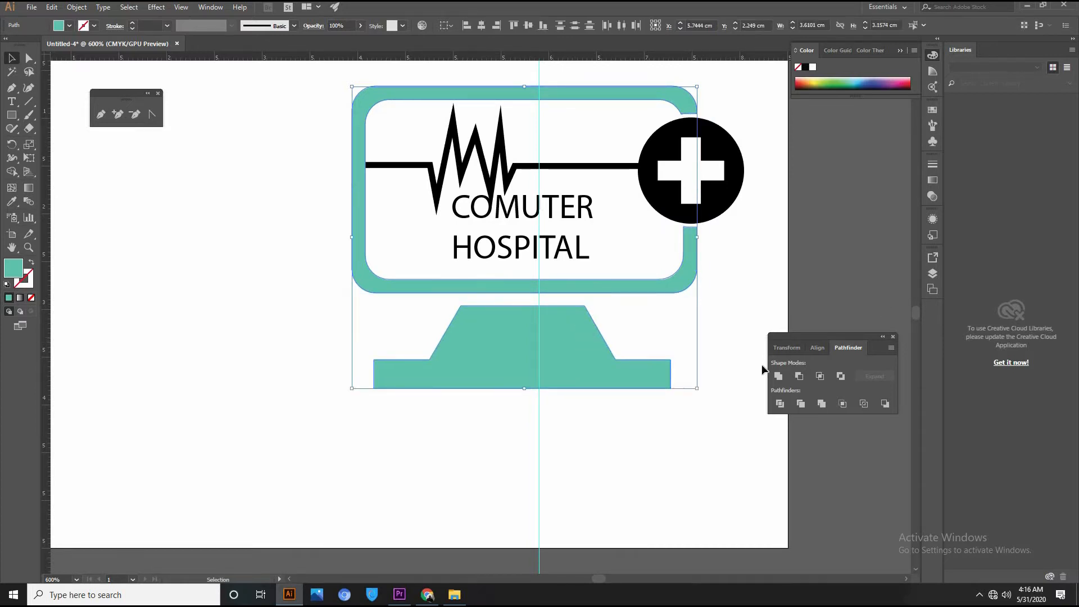
click(777, 376)
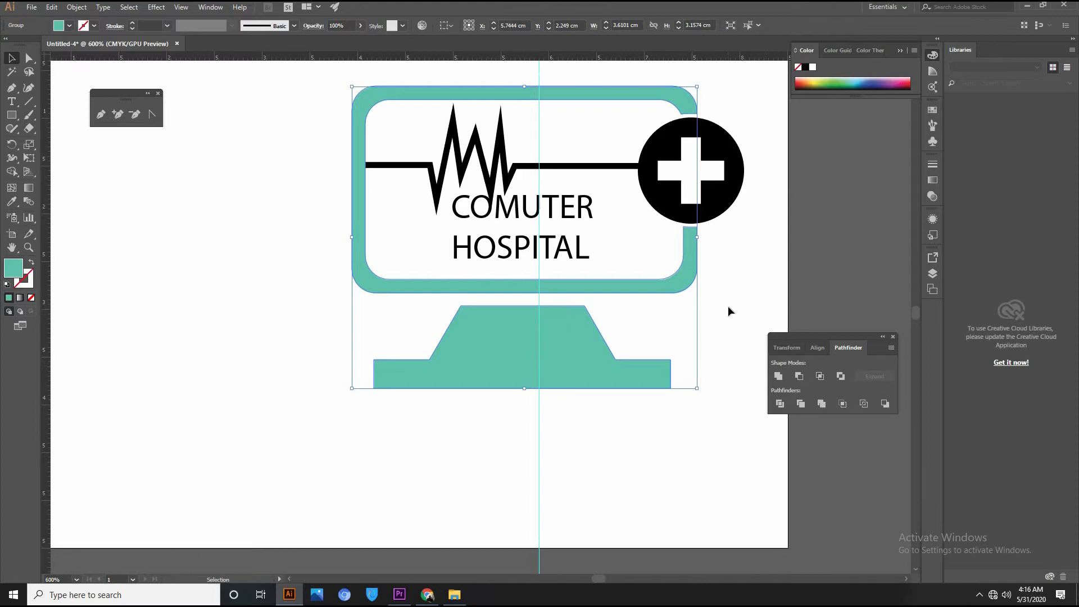
click(673, 225)
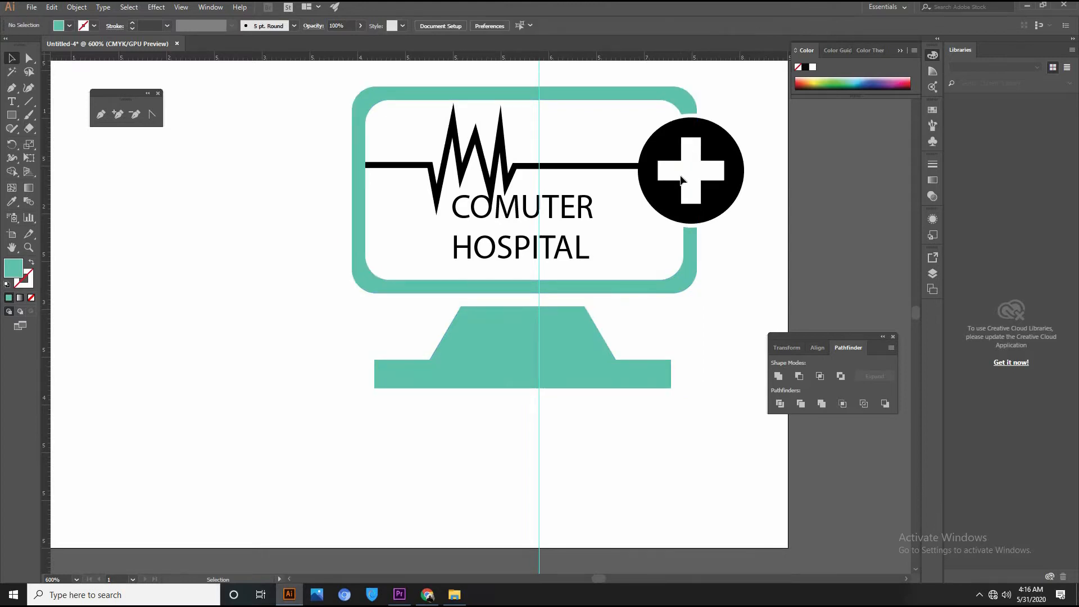
Centre-align COMUTER HOSPITAL in the Paragraph panel and move it right beneath the cross circle.
drag(575, 223, 615, 225)
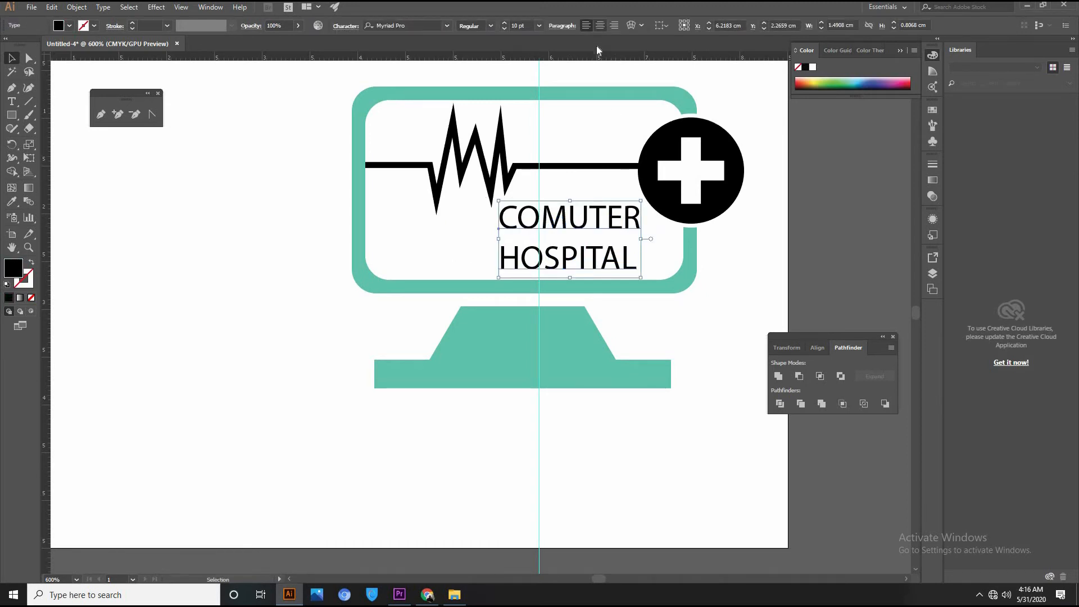
click(212, 8)
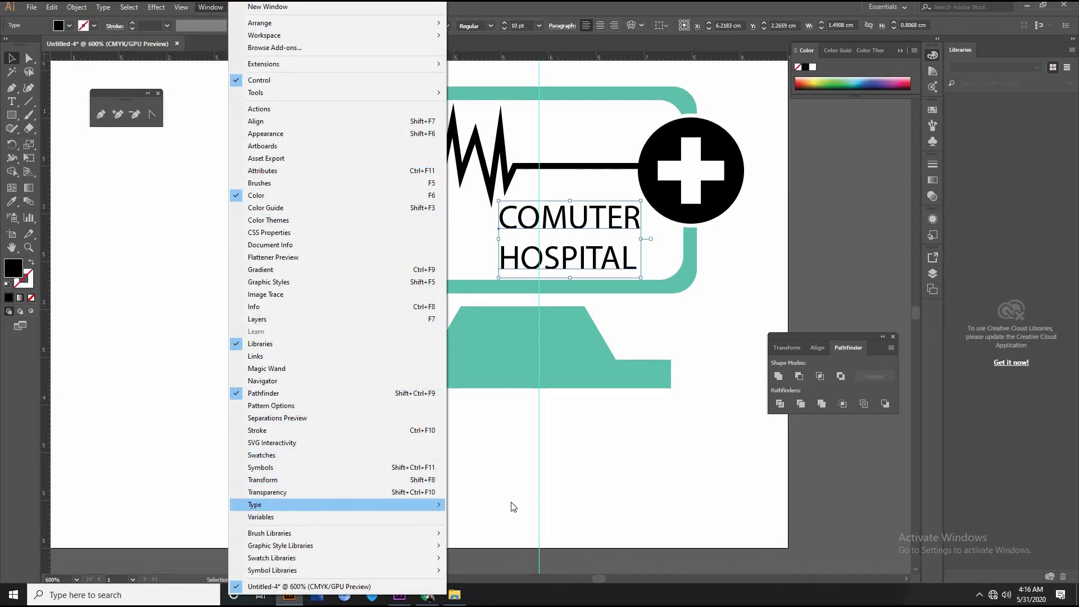
mouse_move(512, 507)
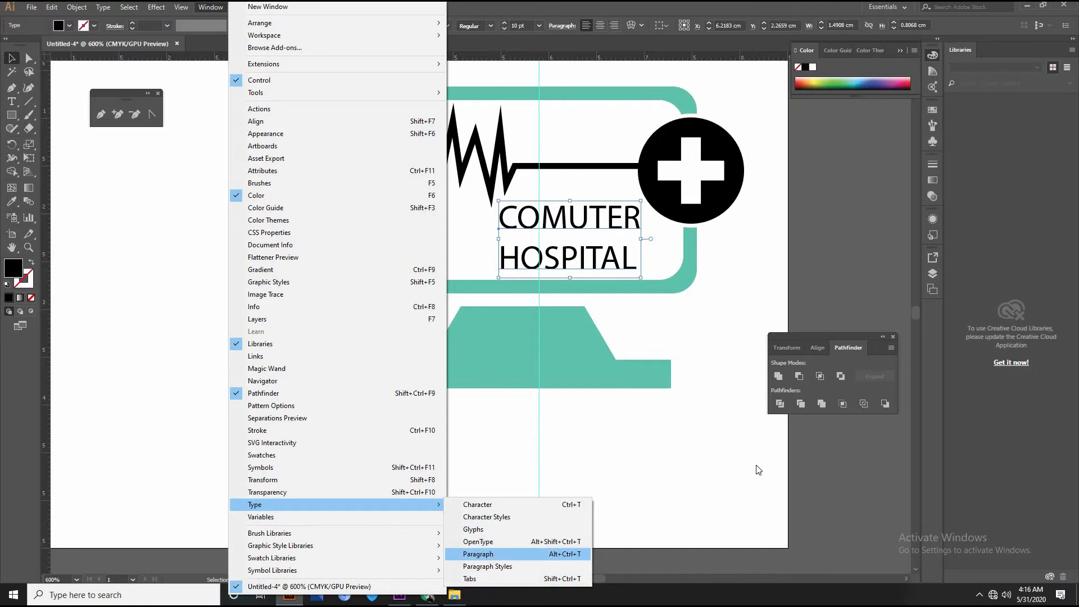
click(478, 554)
click(596, 98)
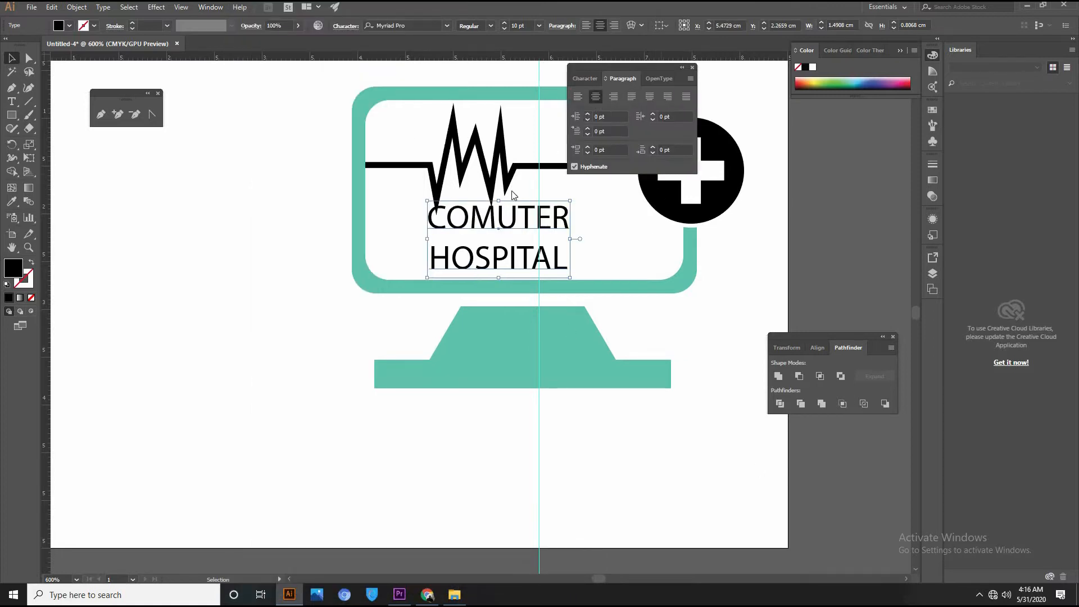
drag(462, 227, 572, 223)
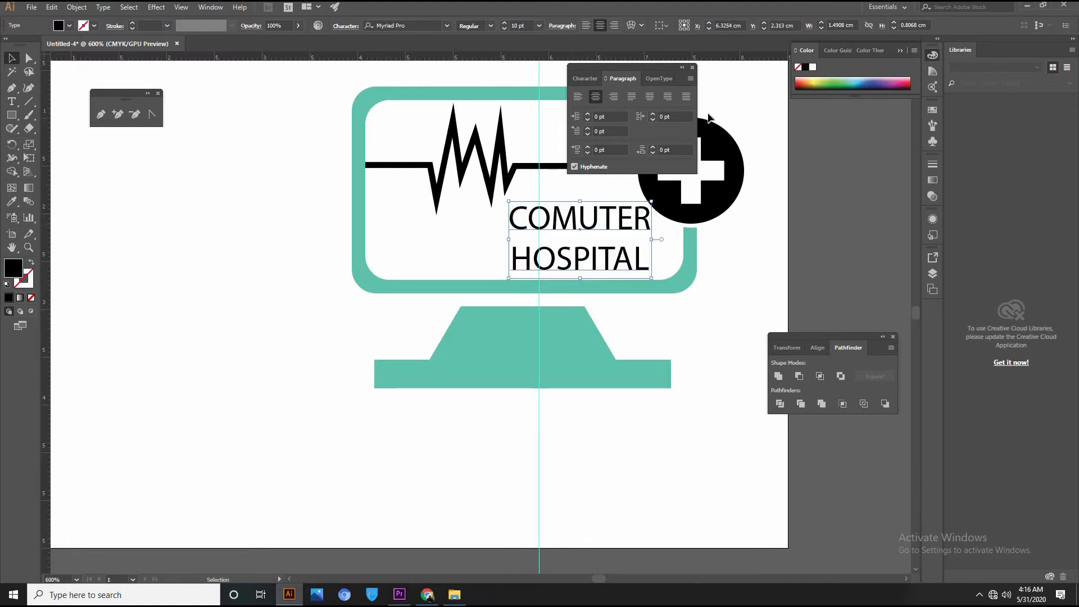
click(692, 67)
click(763, 292)
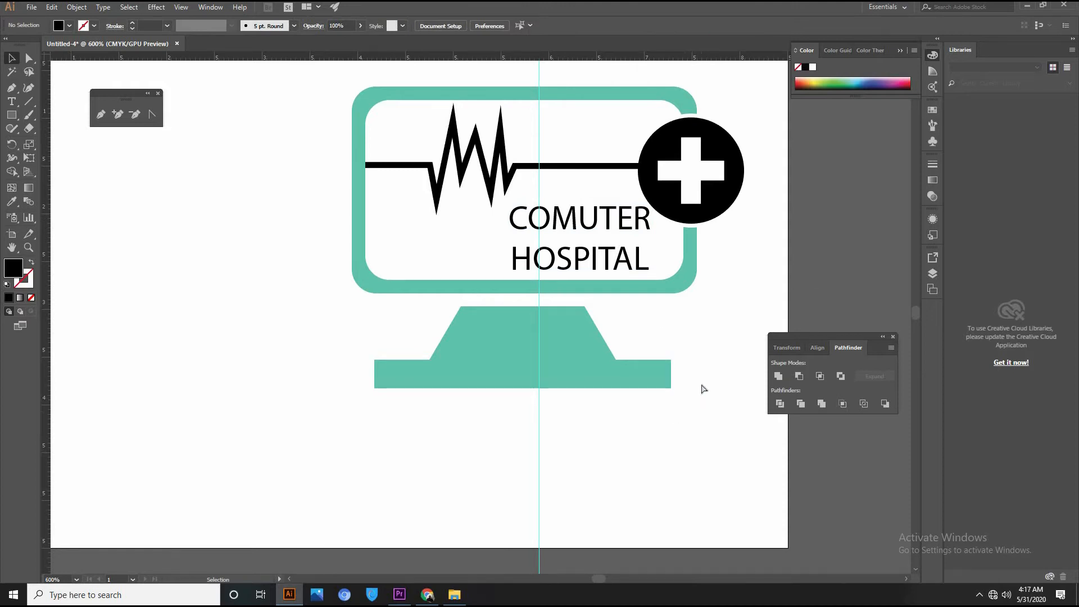
key(ctrl+minus)
key(ctrl+minus)
key(ctrl+minus)
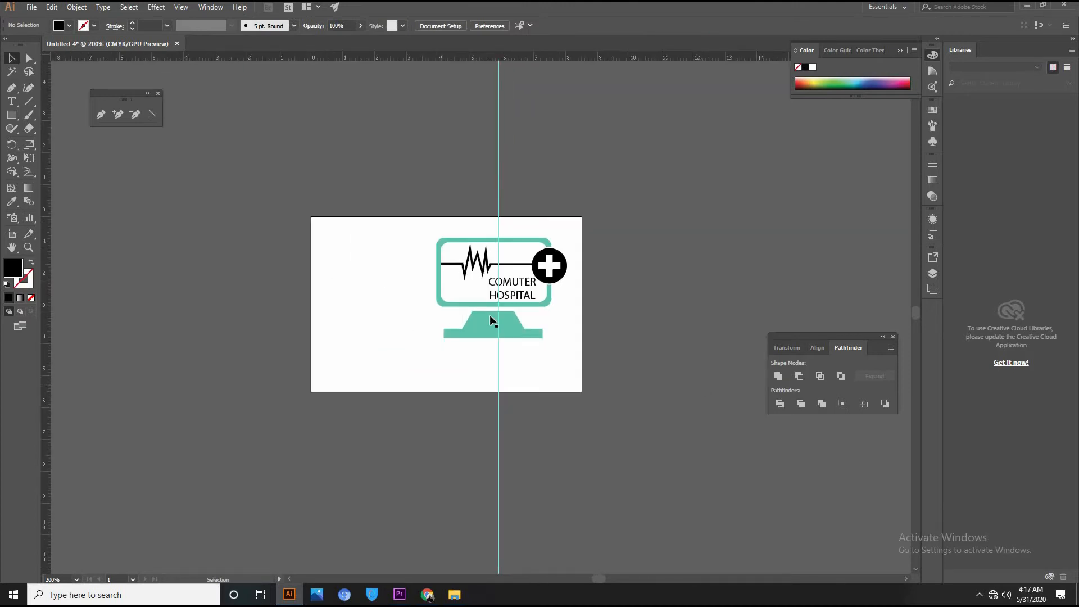
Apply Type > Create Outlines to the COMUTER HOSPITAL text, then marquee-select all logo parts.
click(528, 299)
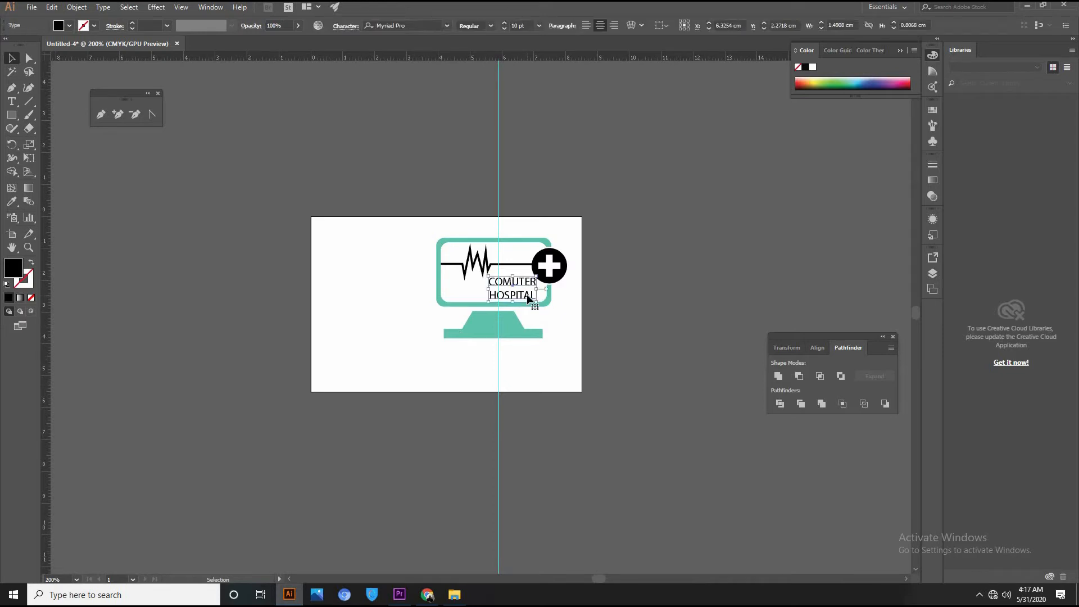
click(103, 6)
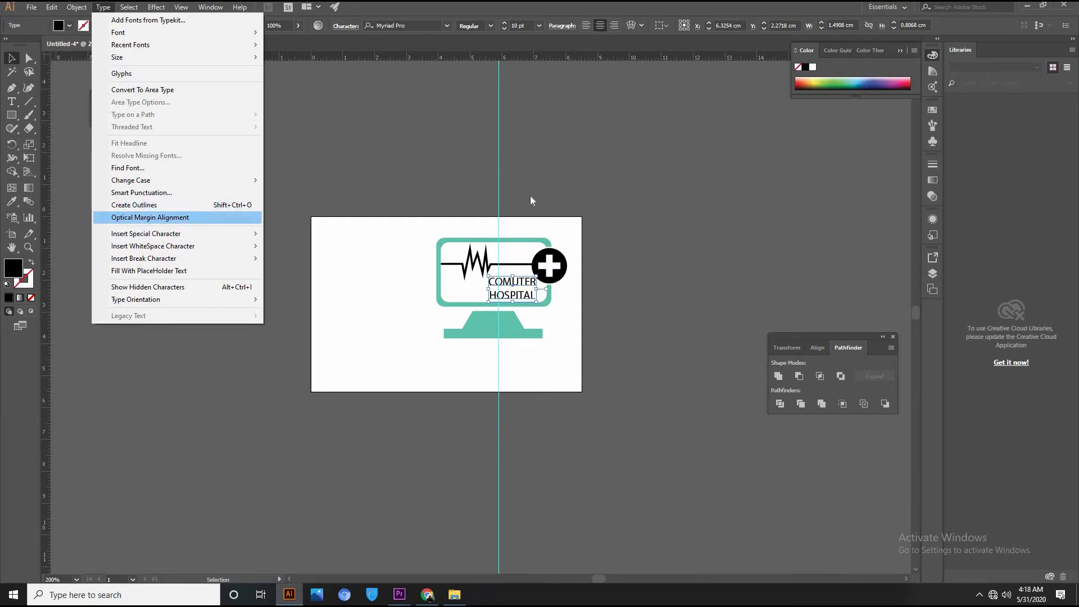
click(136, 206)
click(553, 289)
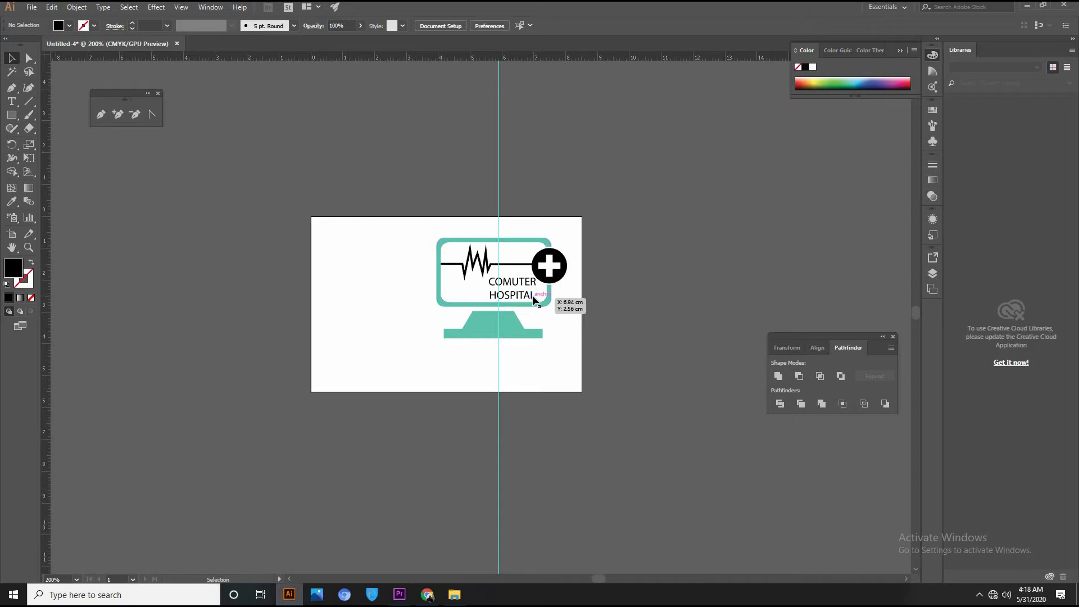
drag(574, 342, 509, 221)
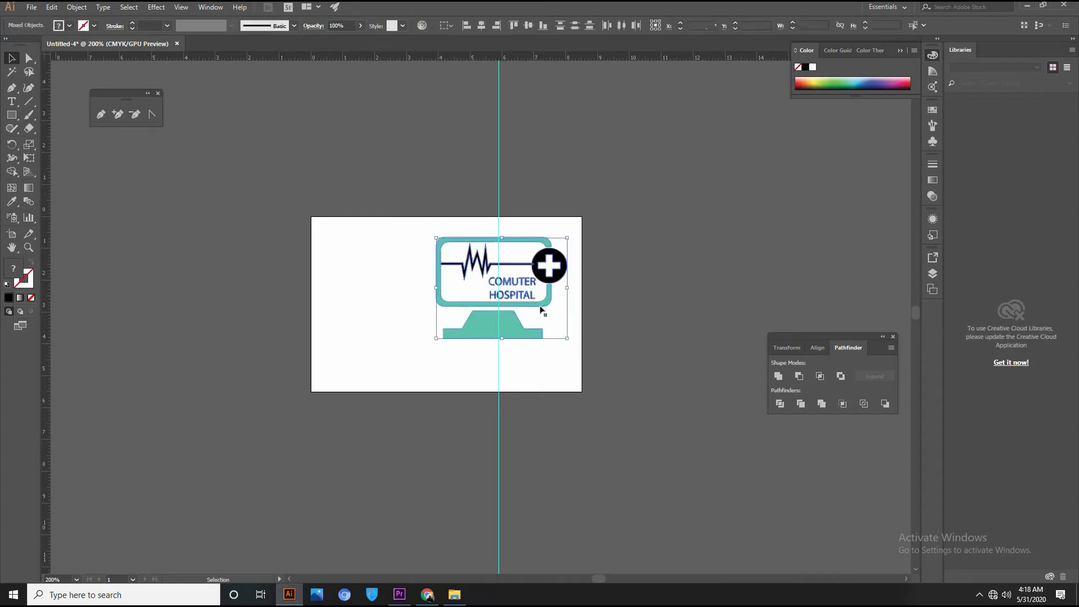
Group the logo, move it off the card, and draw a rectangle covering the 8.5 × 5.5 cm artboard.
key(ctrl+g)
drag(527, 308, 775, 236)
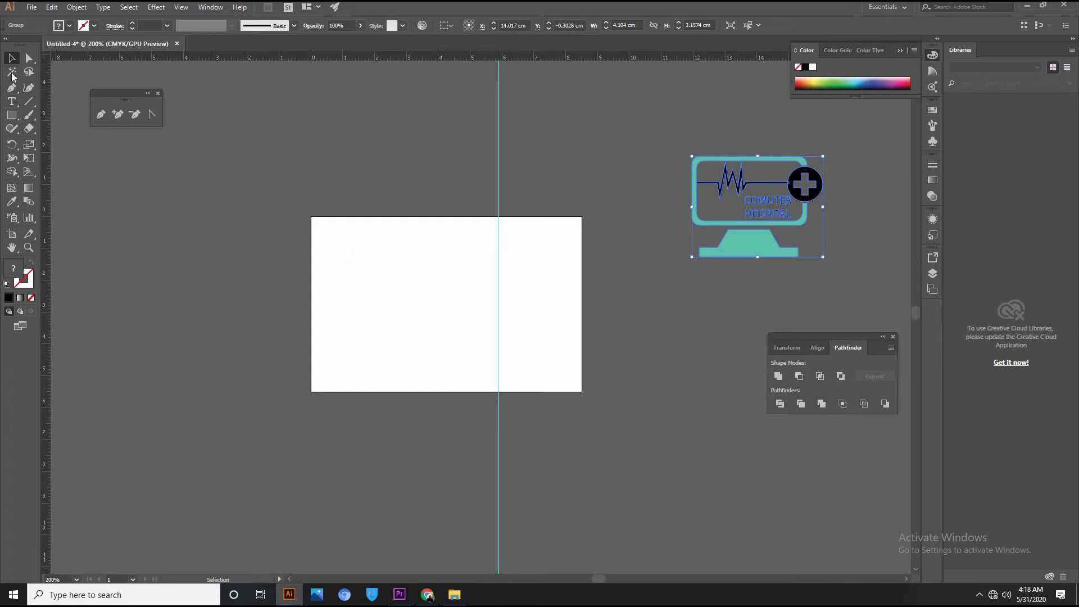
click(12, 115)
drag(310, 216, 582, 392)
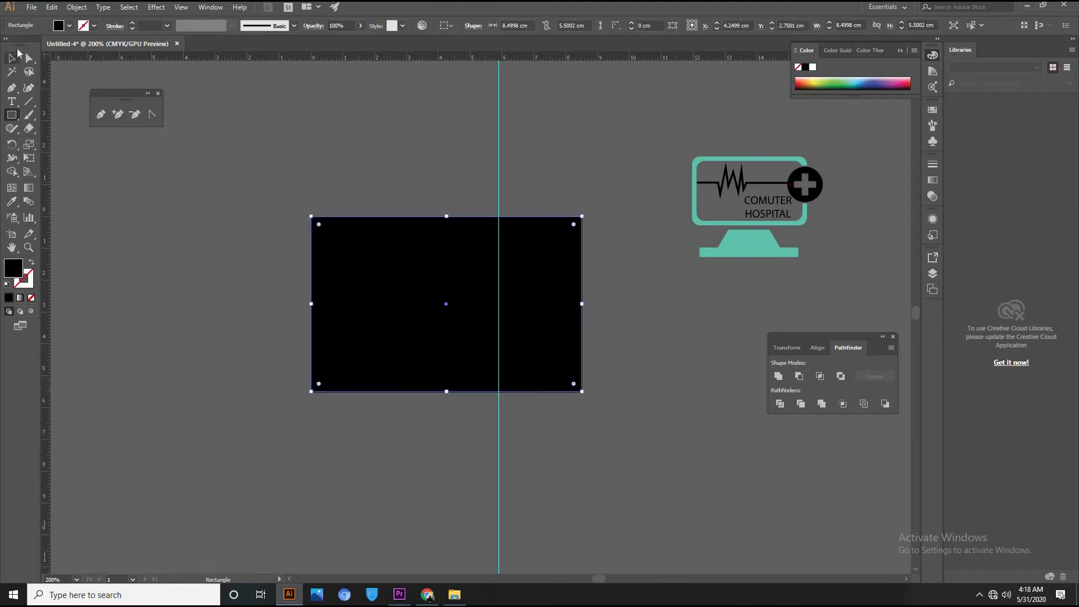
Move the vertical guide to the card's centre line.
key(a)
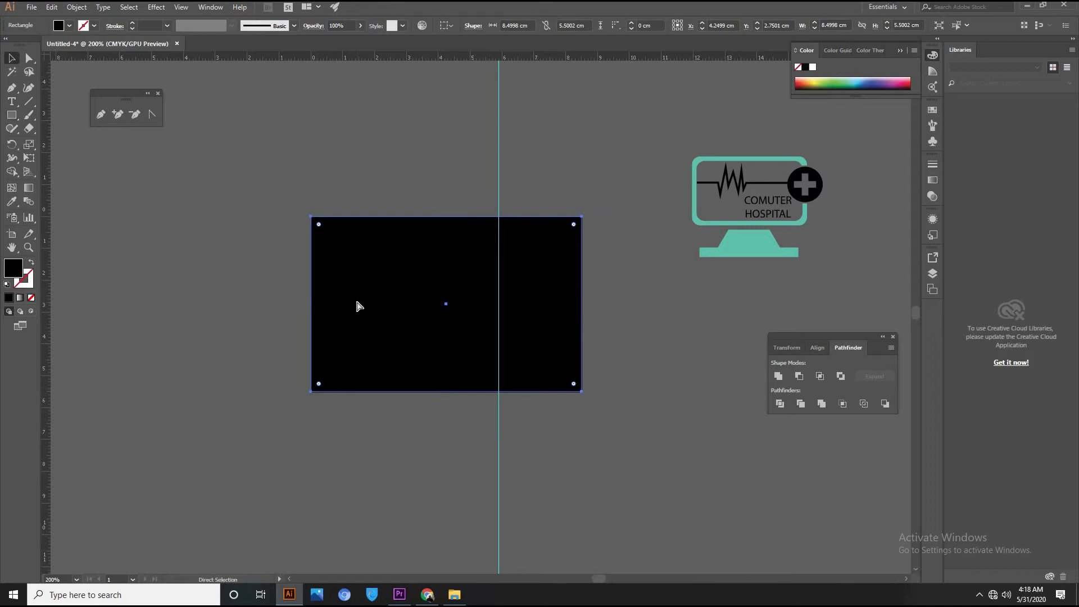
key(v)
drag(492, 170, 449, 202)
click(454, 333)
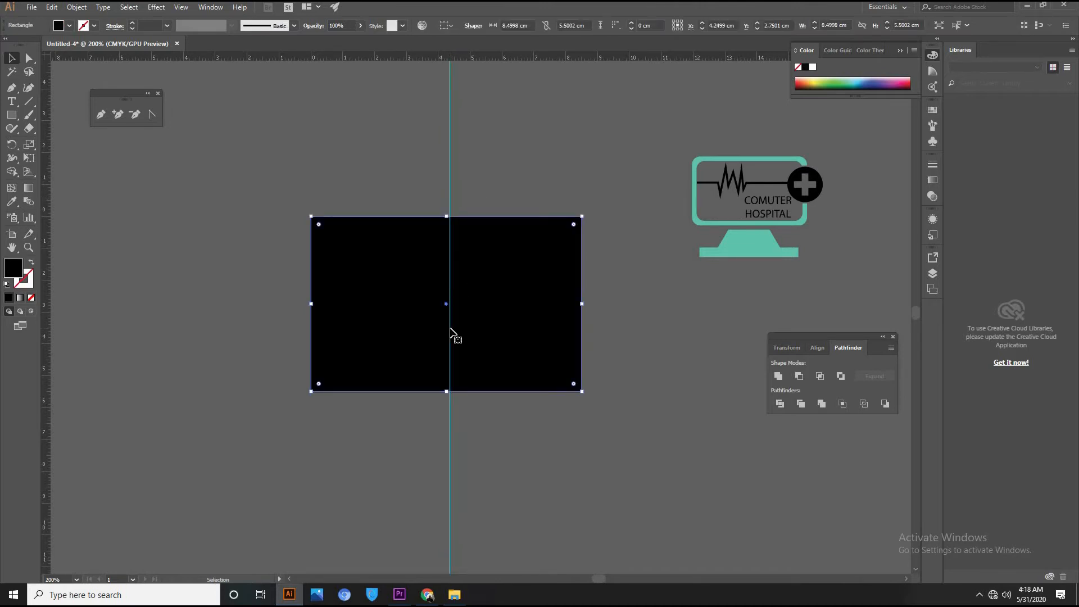
drag(448, 330, 450, 390)
key(a)
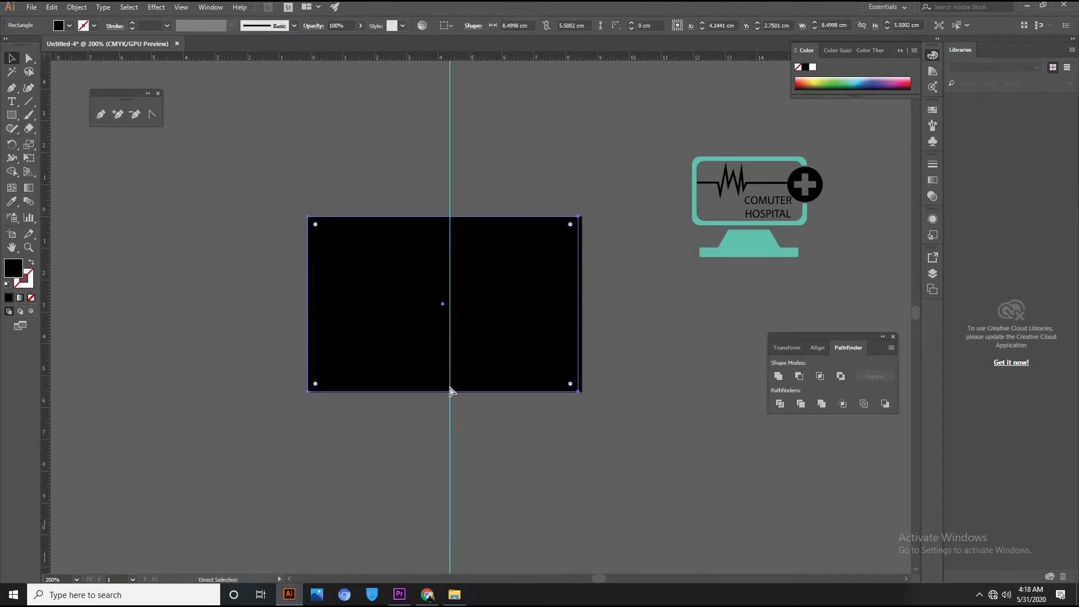
key(ctrl+z)
drag(450, 436, 446, 436)
Shrink the rectangle to the card's right half, 4.27 × 5.5 cm, and fill it orange.
click(453, 289)
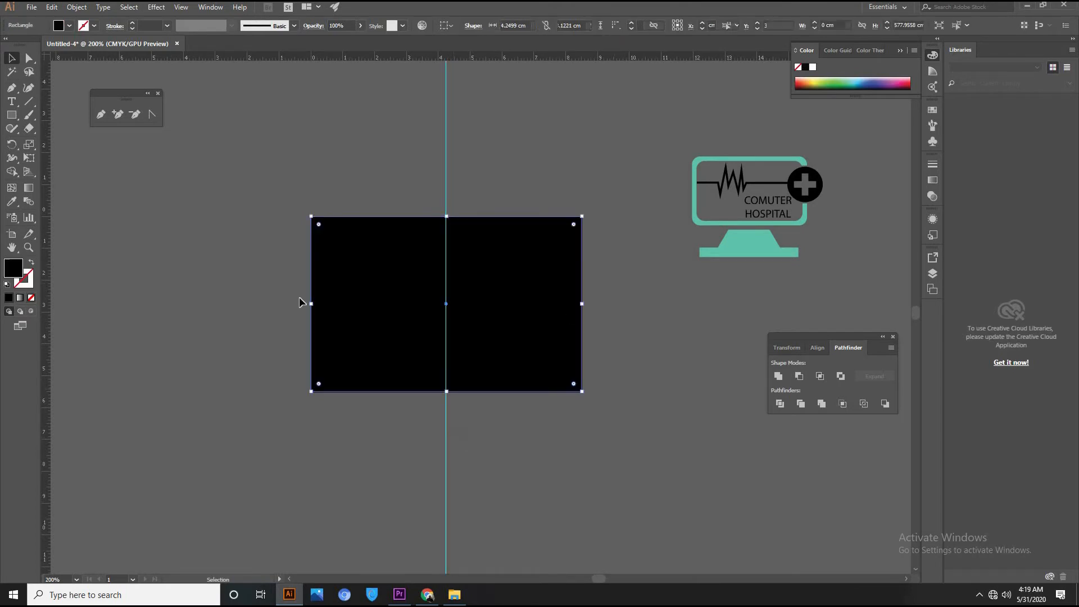
drag(313, 306, 446, 319)
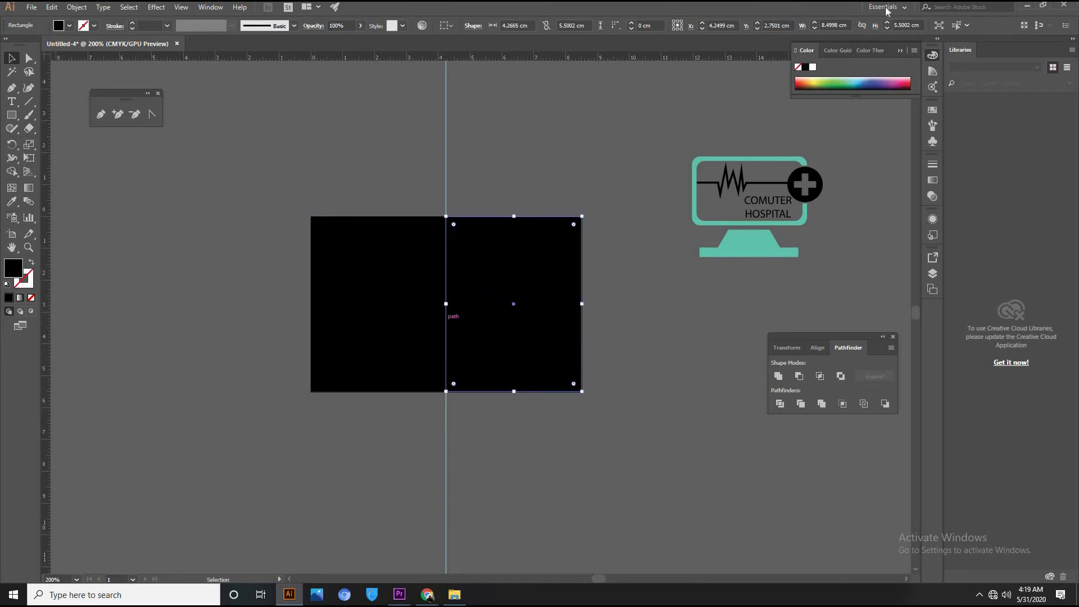
click(810, 80)
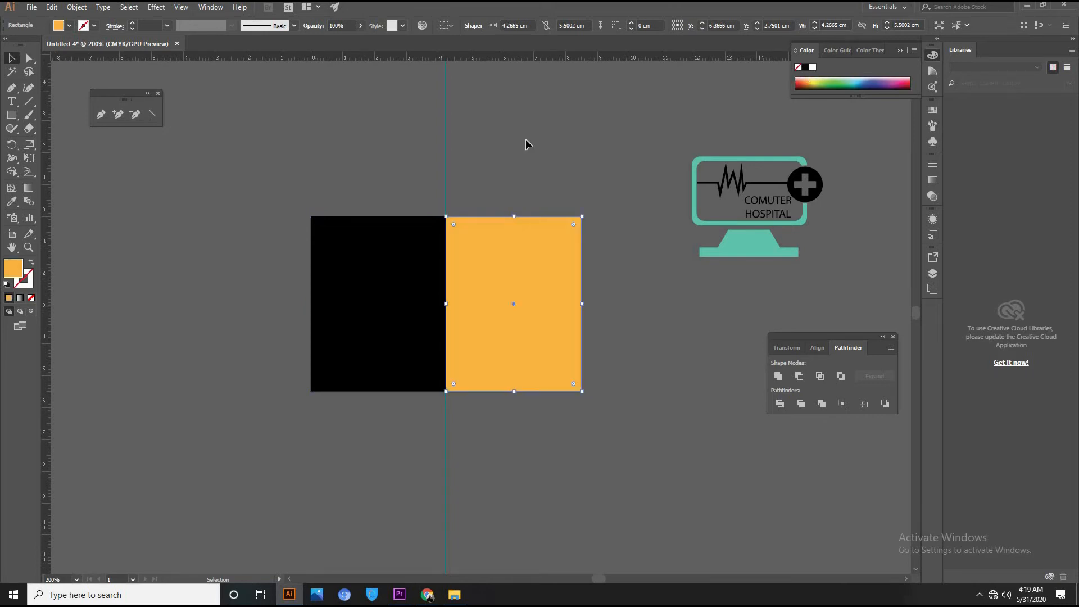
Cut a V notch into the orange shape's left edge with a new anchor dragged inward.
click(28, 58)
key(Left)
key(Left)
key(Left)
key(Left)
key(Left)
key(Left)
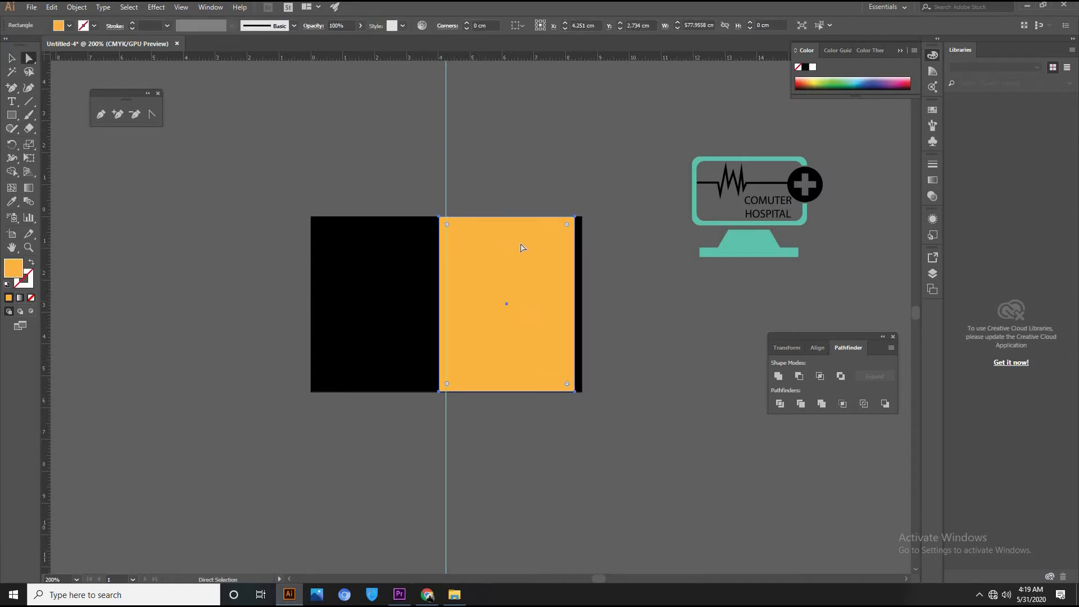
key(ctrl+z)
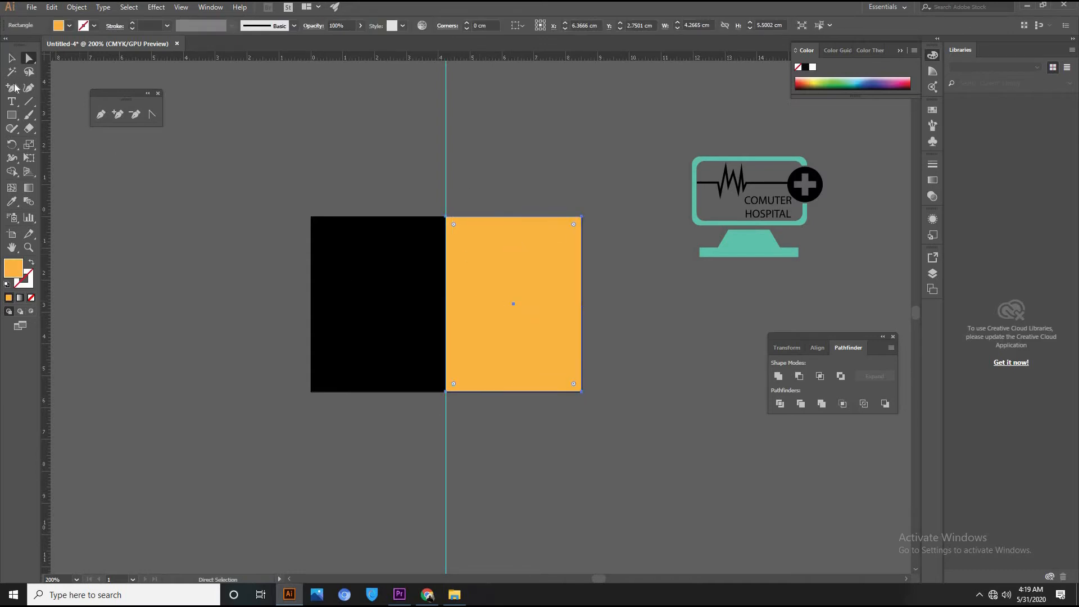
click(11, 88)
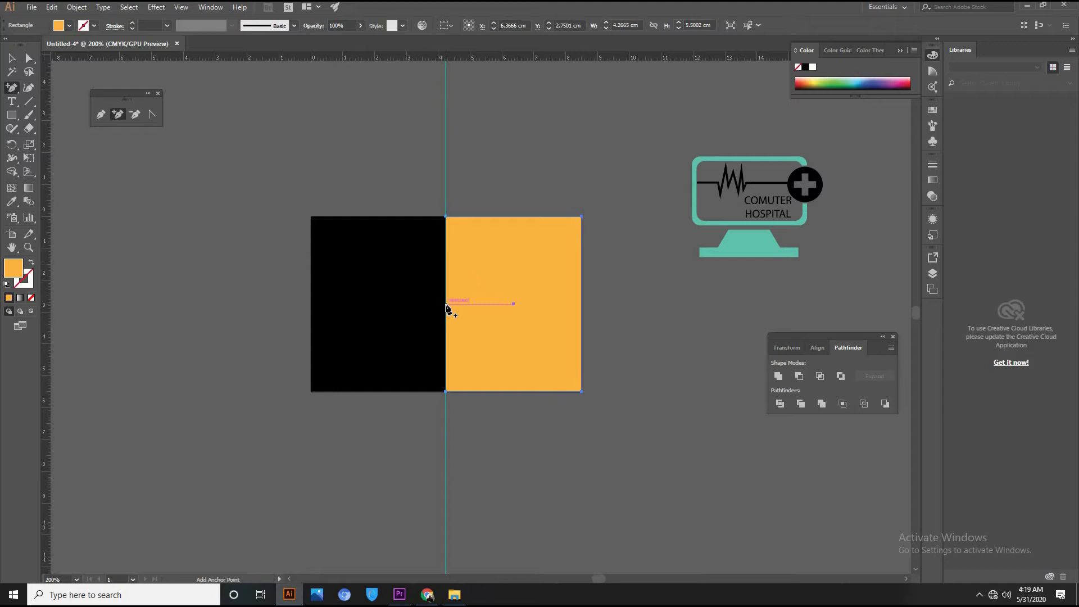
click(446, 303)
key(a)
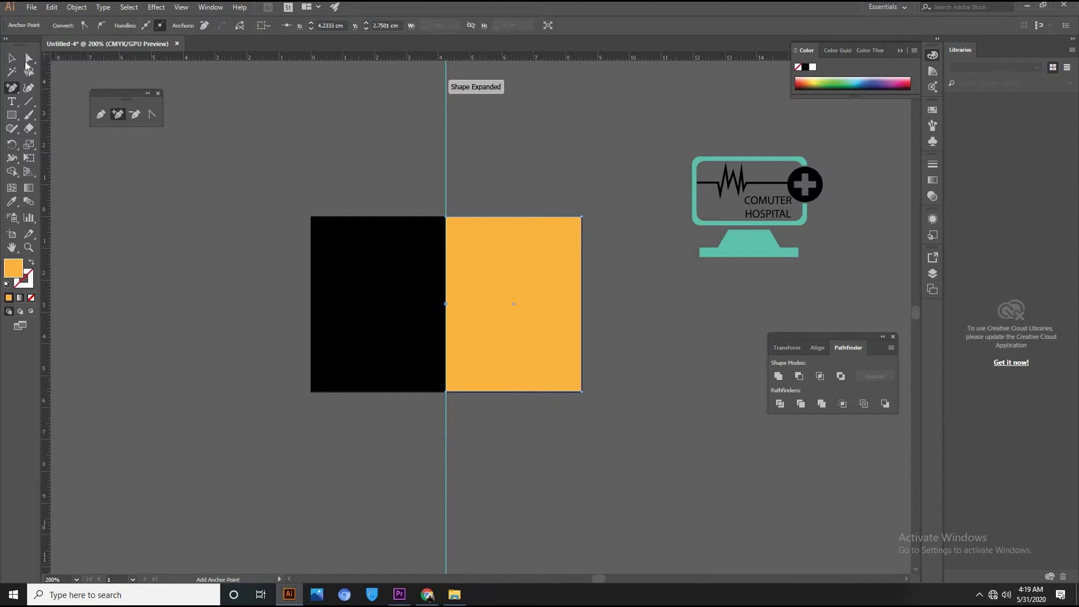
drag(445, 304, 502, 306)
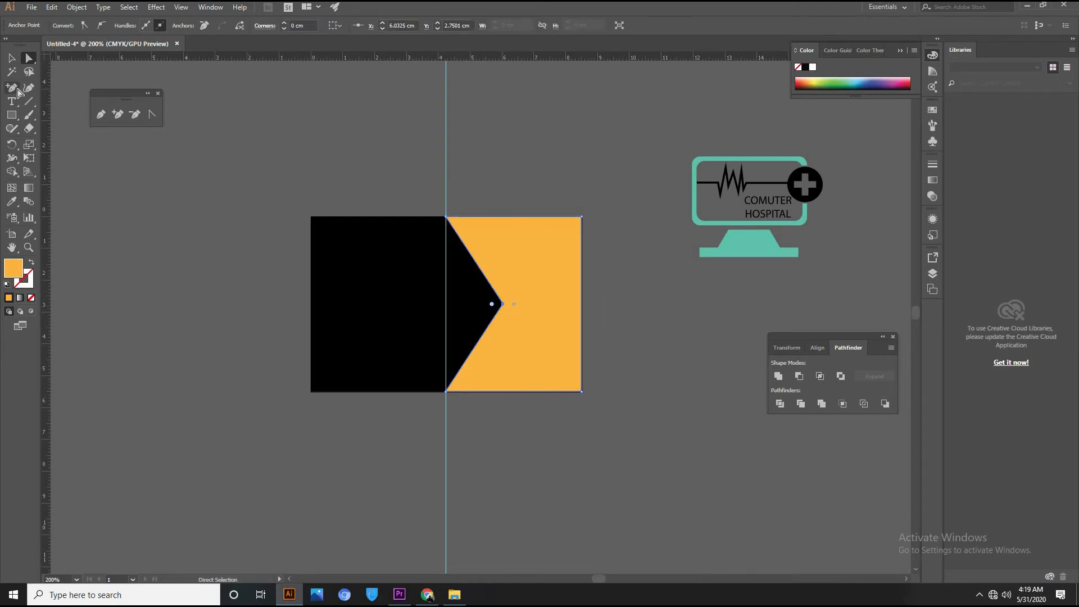
click(12, 57)
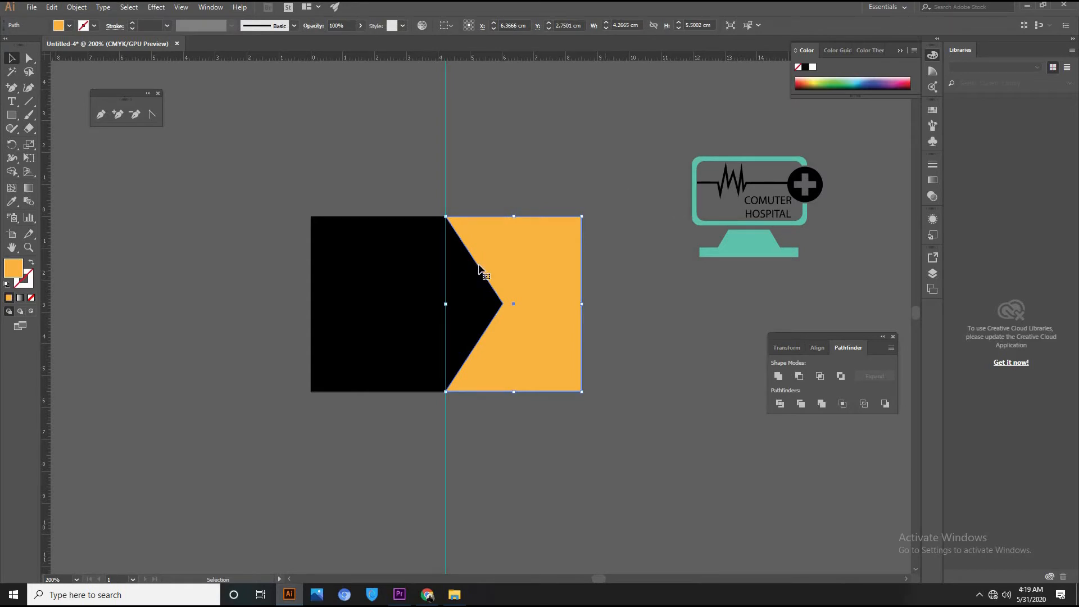
Draw a 4.13 cm circle with the Ellipse tool at the notch's tip.
click(12, 114)
drag(12, 115, 42, 146)
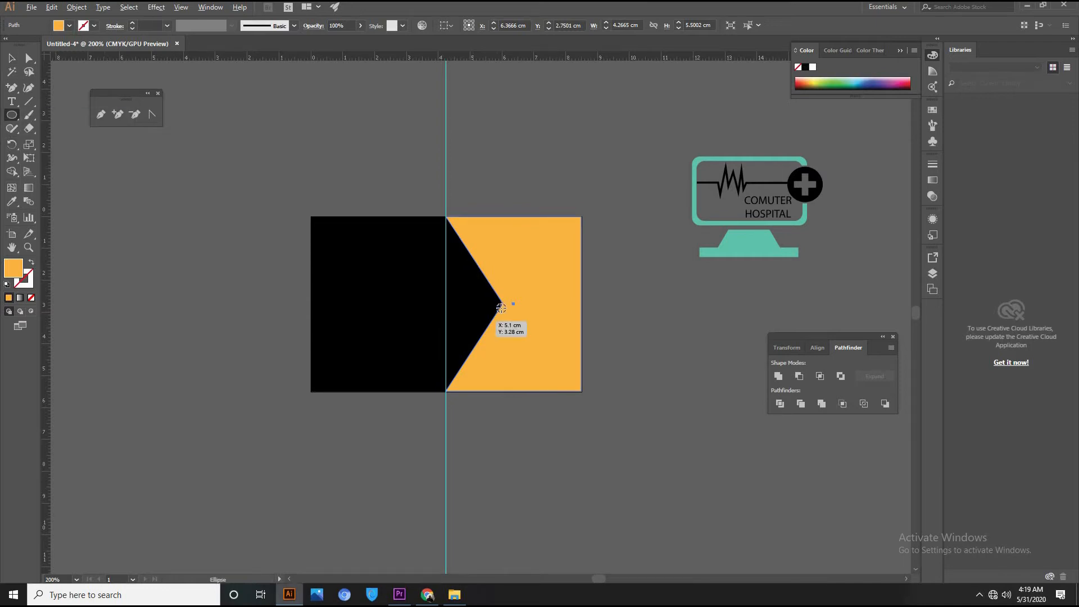
drag(501, 304, 570, 369)
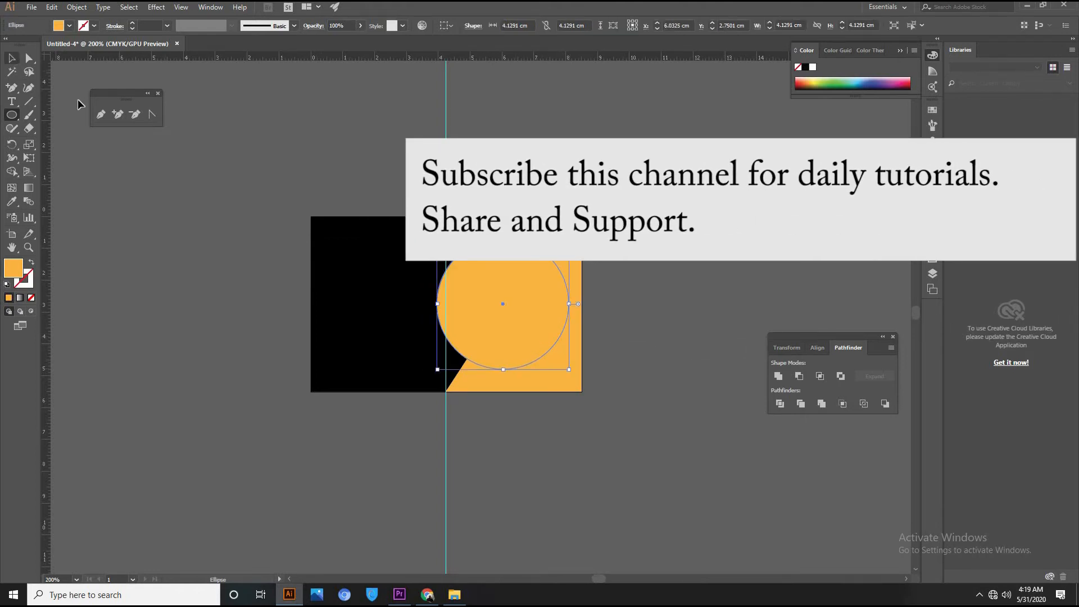
key(v)
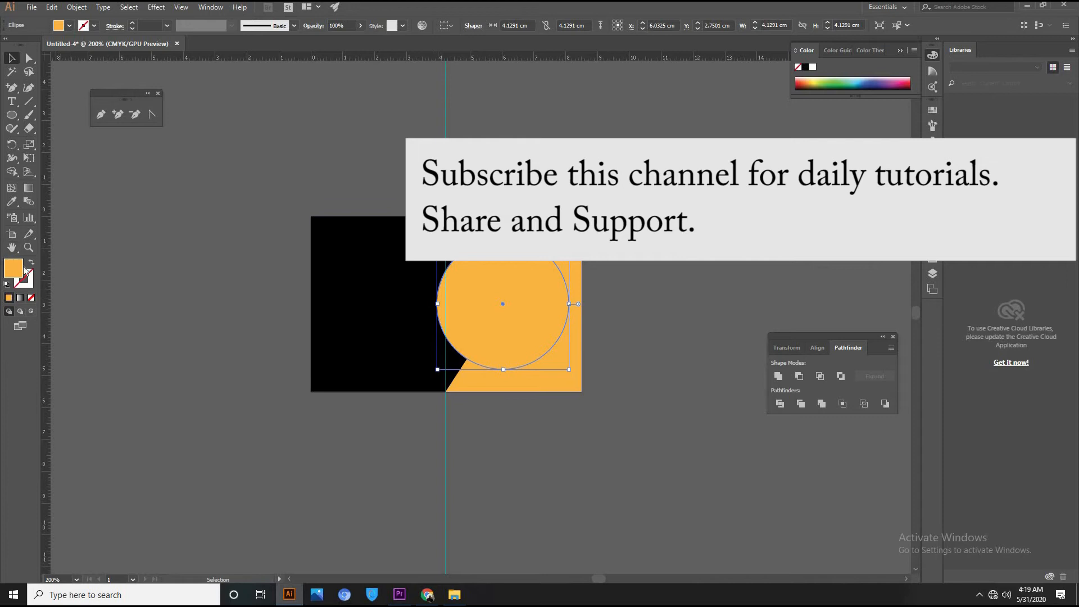
Fill the left rectangle and the circle with dark charcoal grey 232323.
click(374, 285)
shift+click(526, 312)
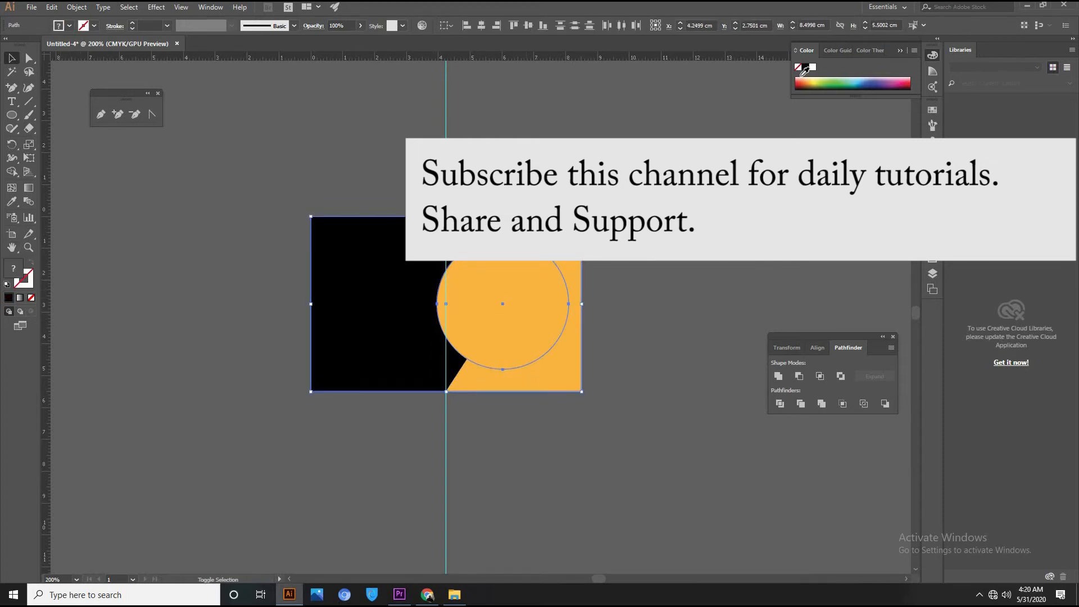
click(930, 111)
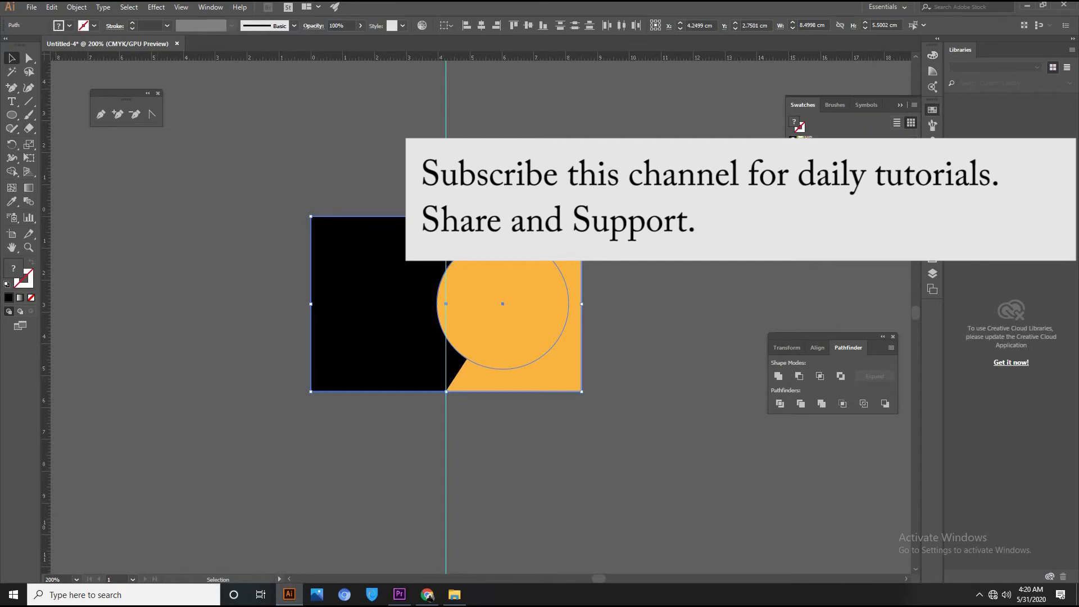
click(808, 148)
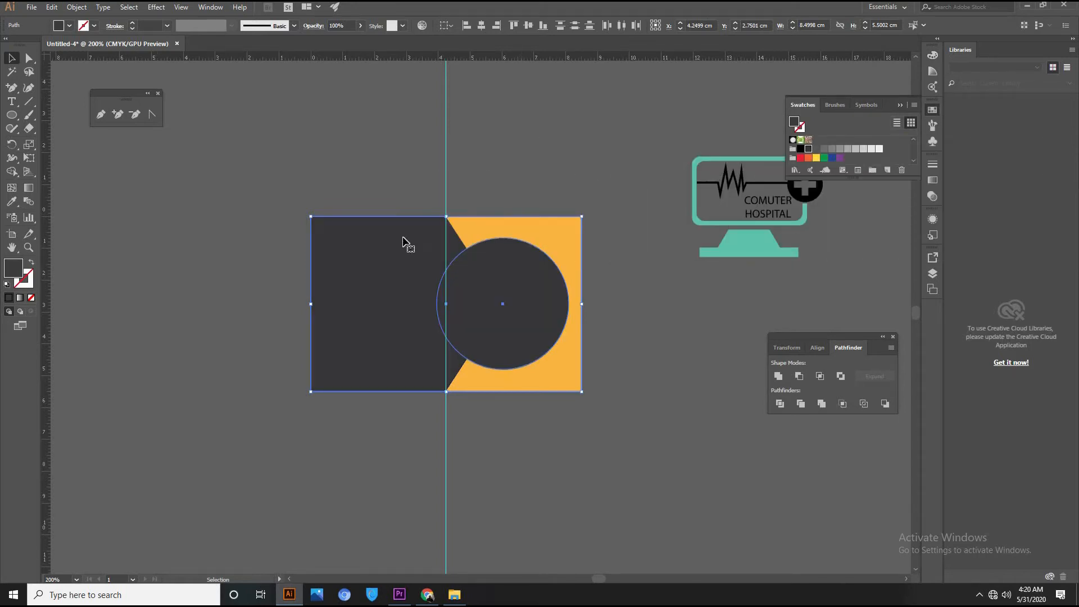
double_click(12, 270)
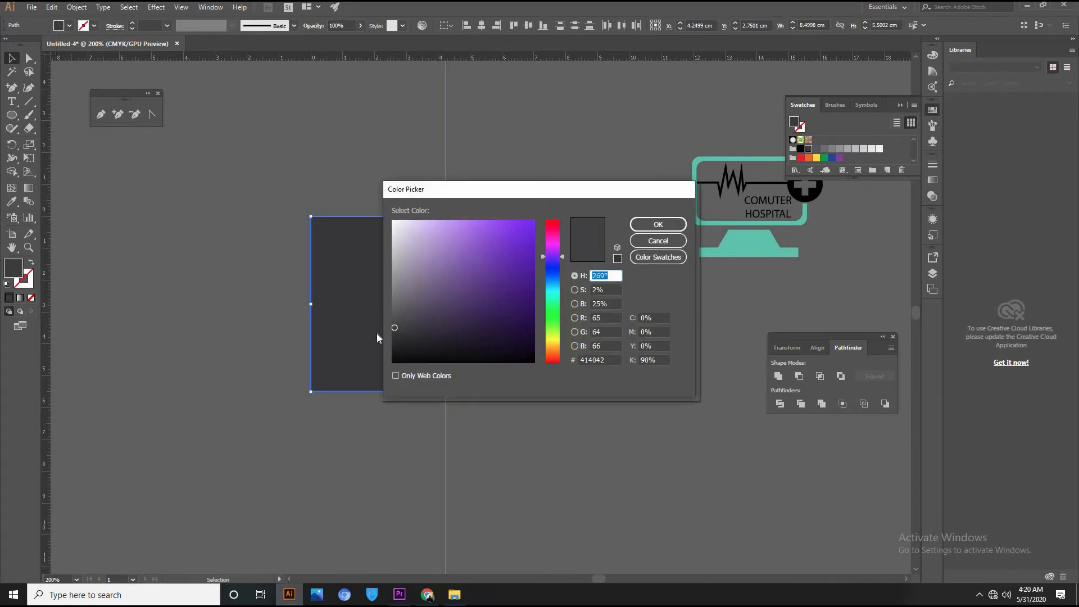
click(394, 349)
click(658, 224)
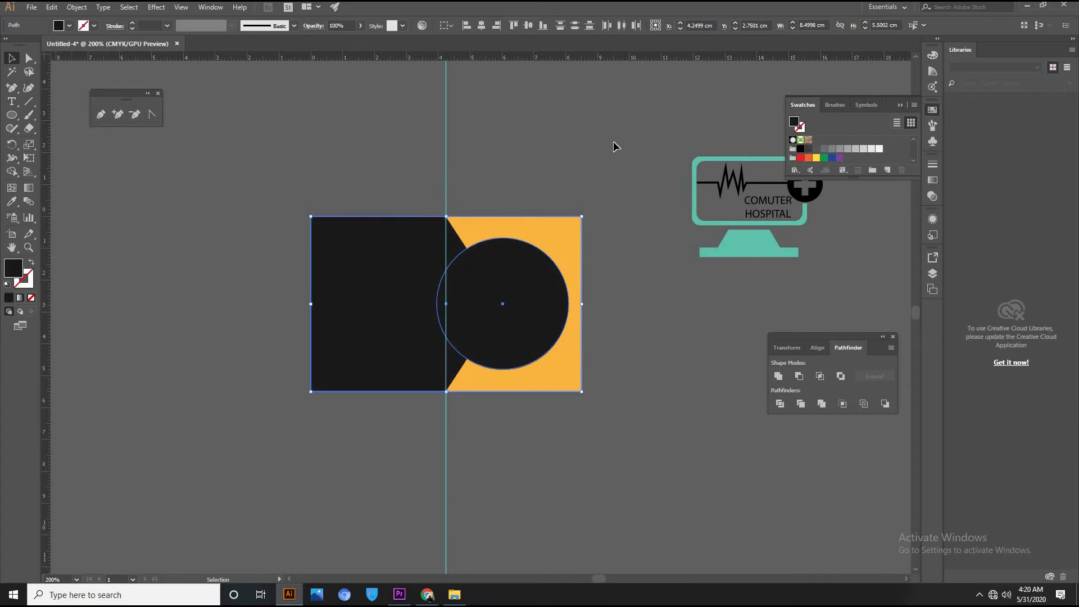
click(613, 141)
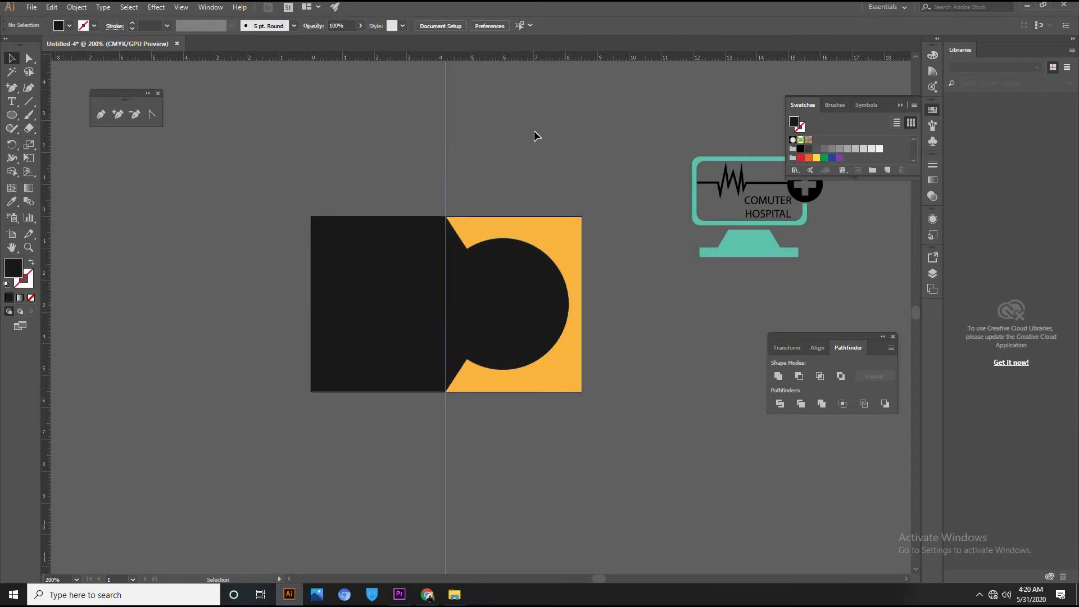
Enlarge the circle to 4.267 cm and fill it pure black.
click(514, 230)
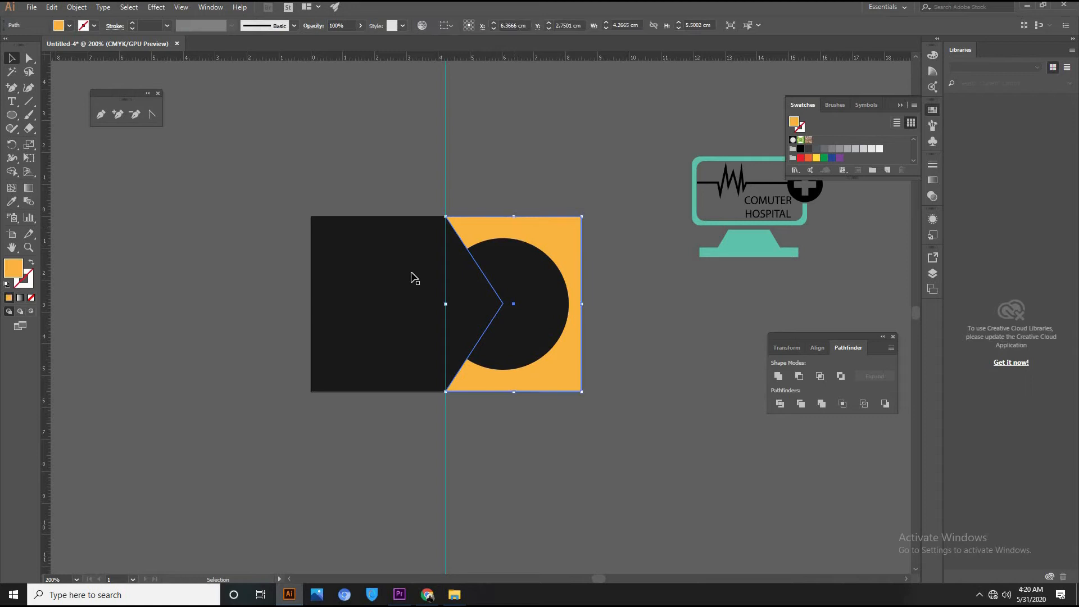
click(614, 262)
click(523, 296)
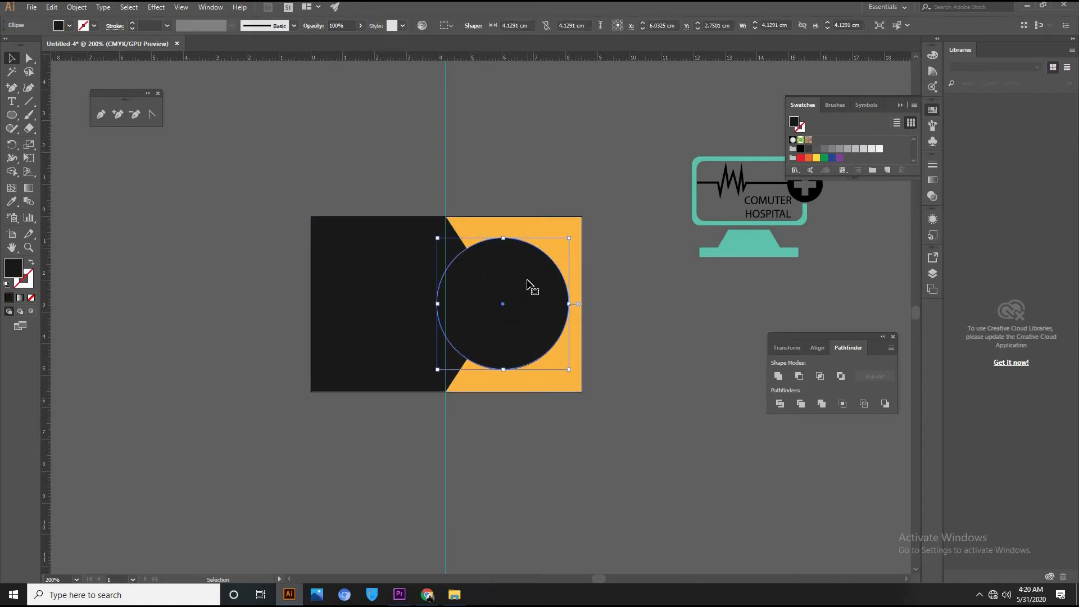
key(a)
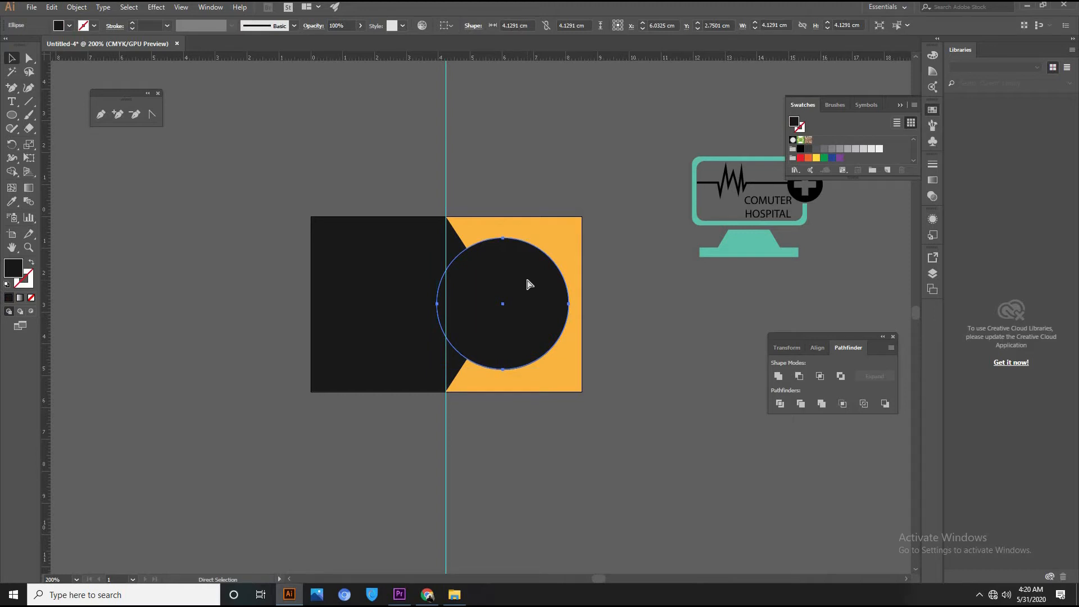
drag(569, 238, 571, 235)
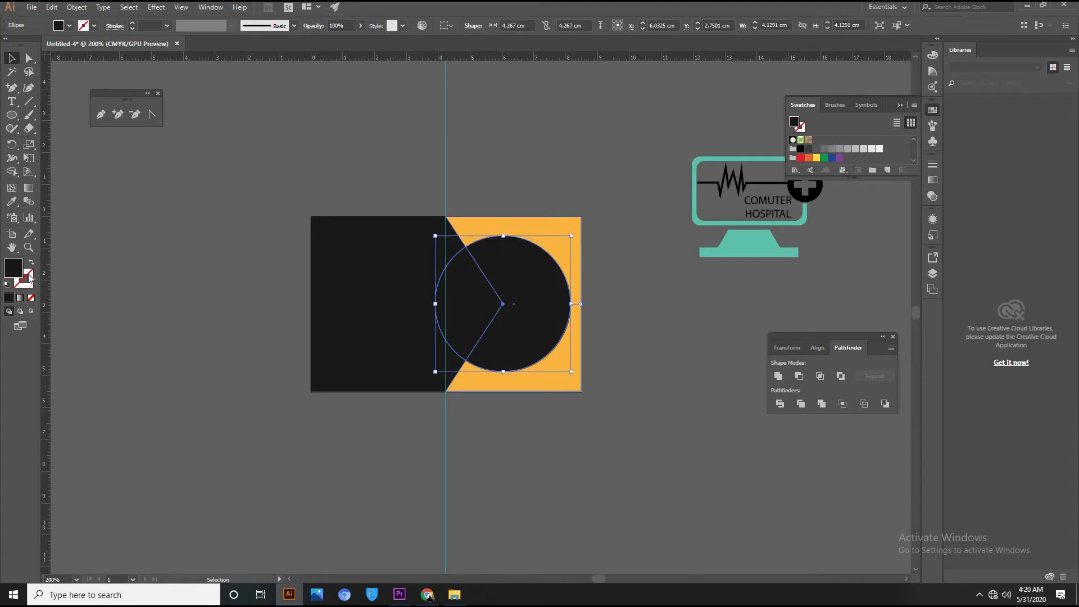
click(800, 149)
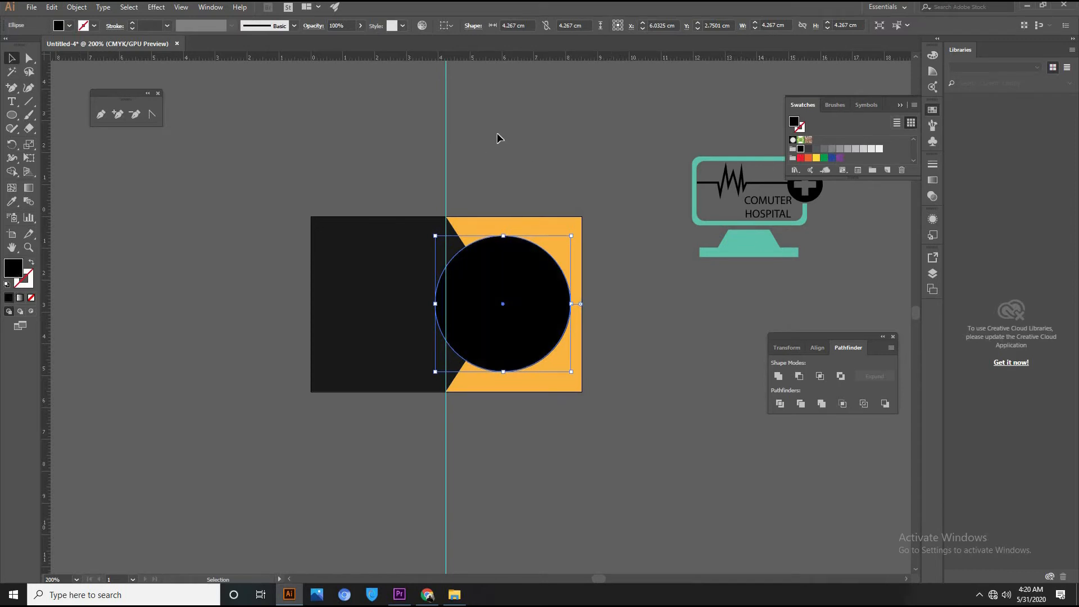
Send the black circle one step backward and nudge it slightly left.
right_click(515, 290)
mouse_move(568, 466)
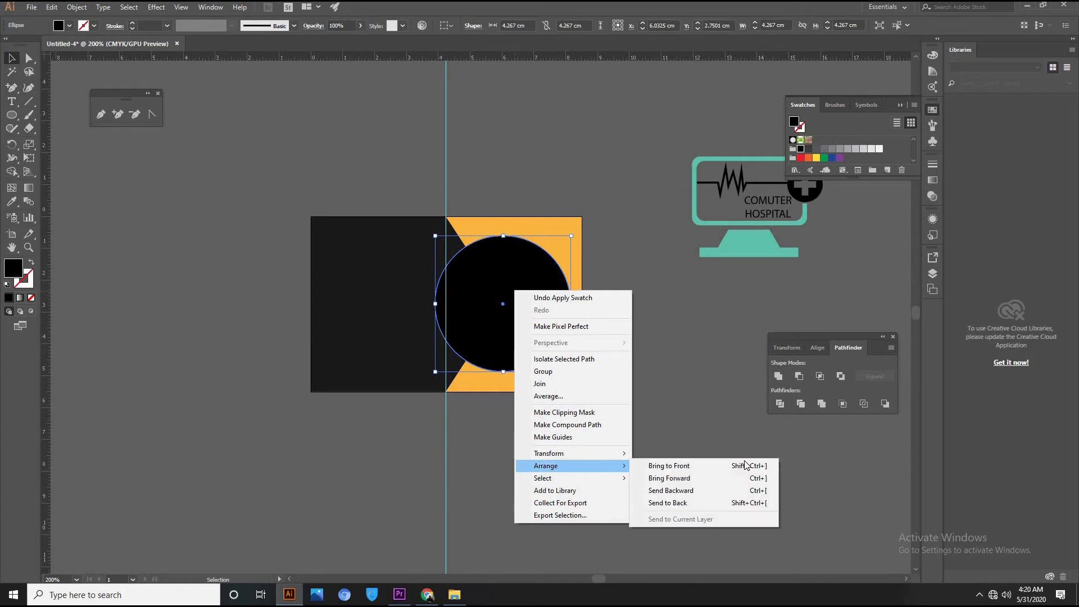
click(710, 490)
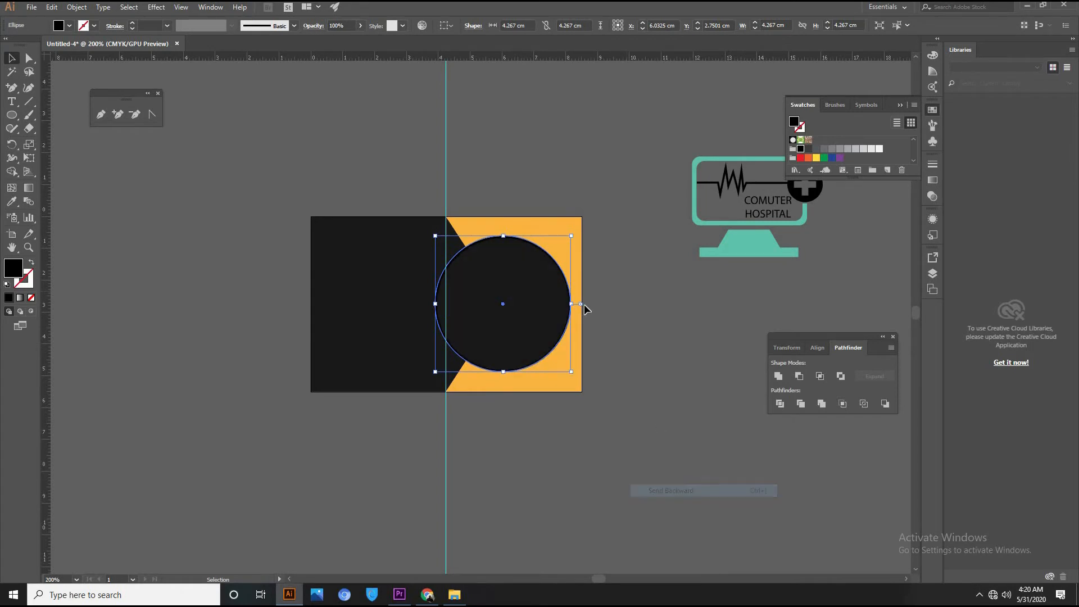
click(433, 267)
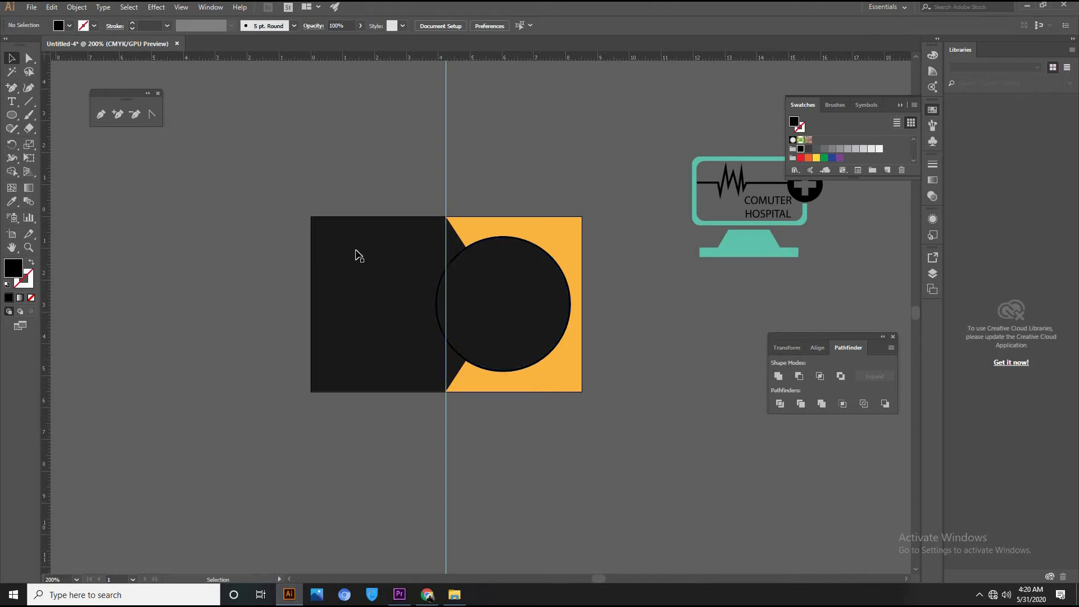
click(416, 268)
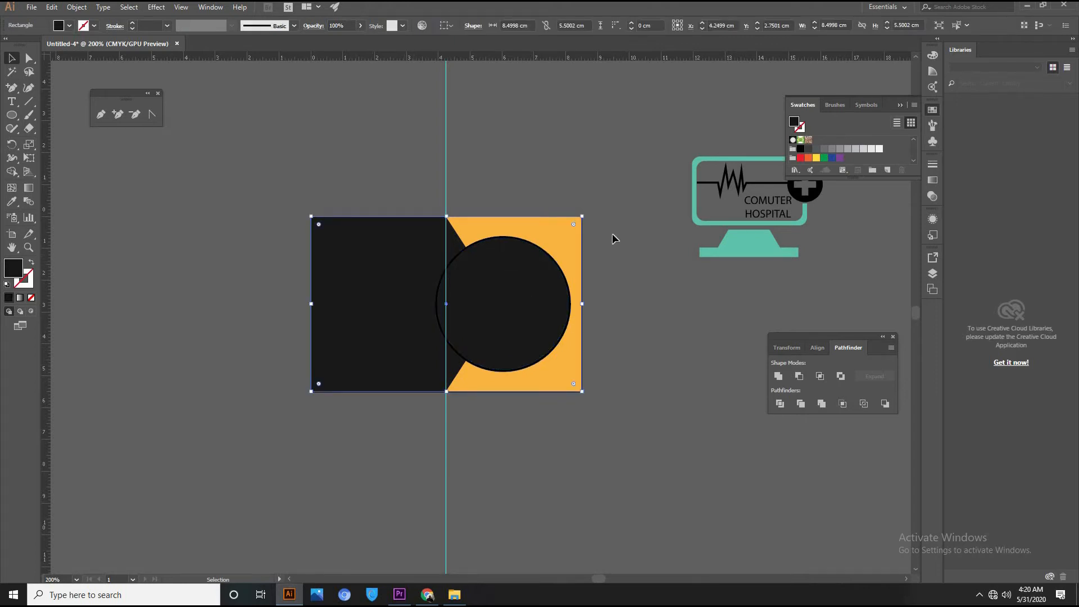
click(567, 346)
key(Left)
click(662, 329)
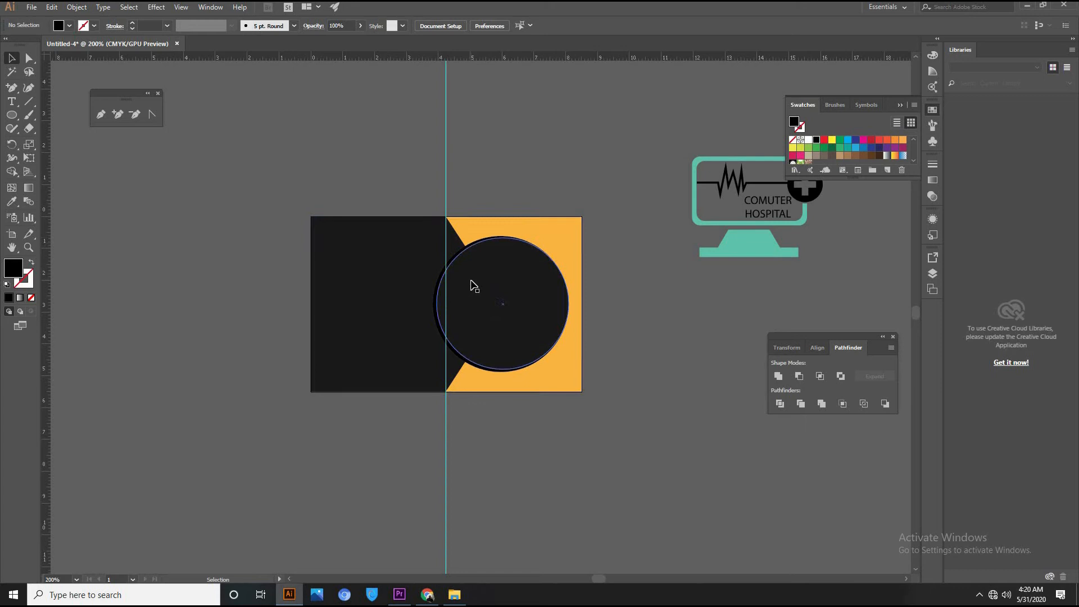
click(558, 238)
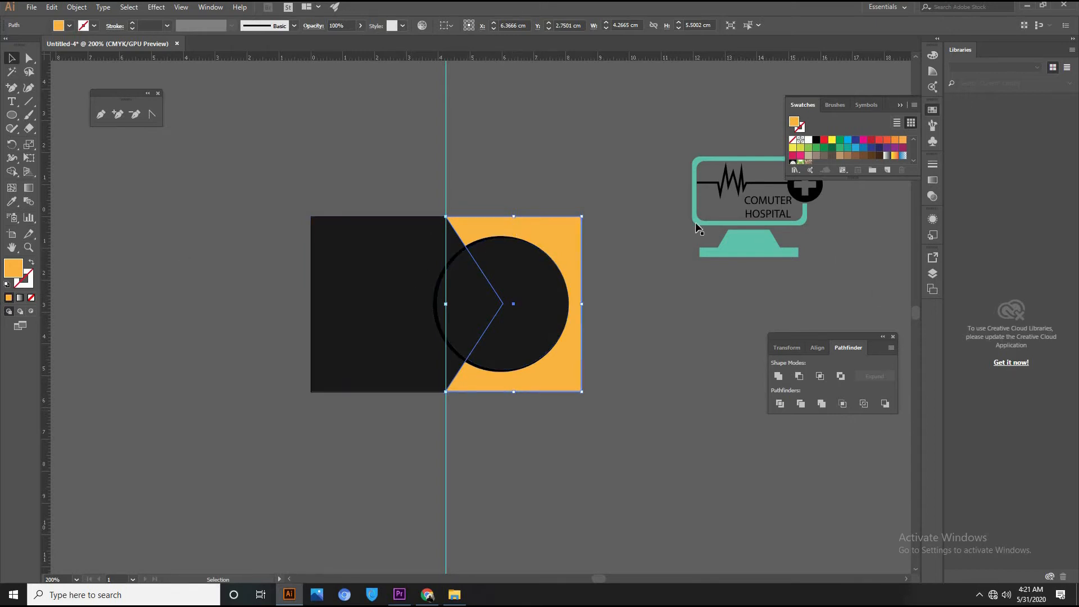
Bring the notched shape forward, fill it black, then send it to the back.
key(ctrl)
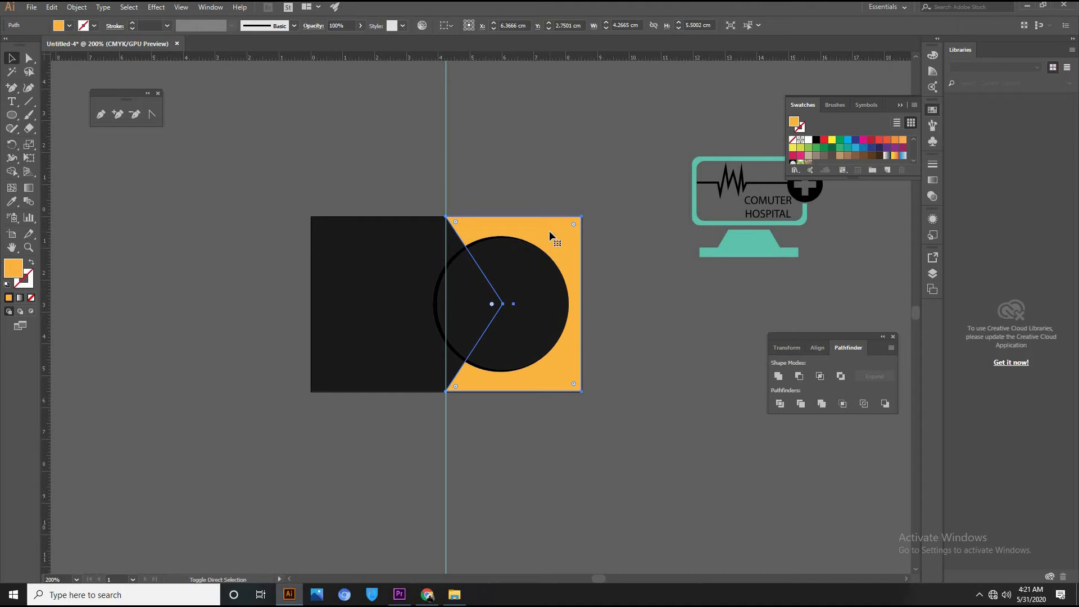
key(ctrl+shift+])
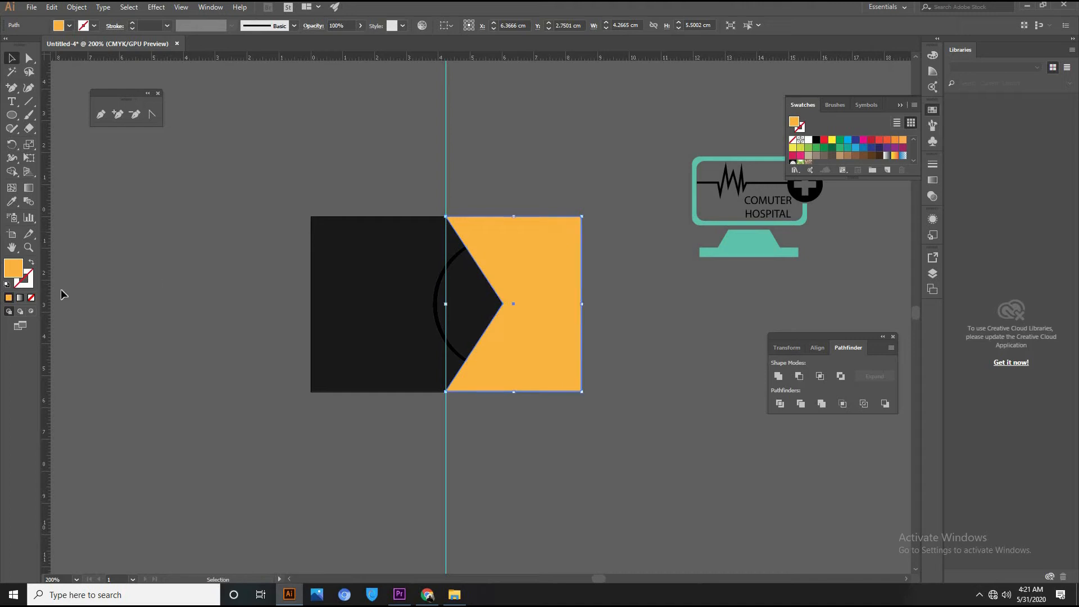
click(816, 140)
key(shift+Left)
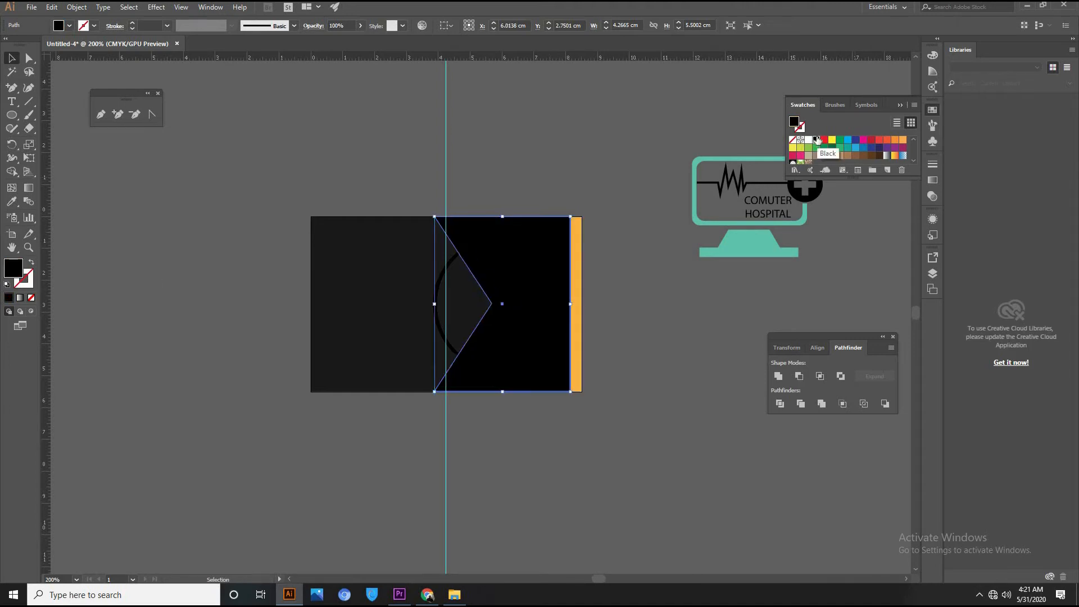
key(Right)
key(Right)
key(Right)
key(Right)
key(Right)
key(Right)
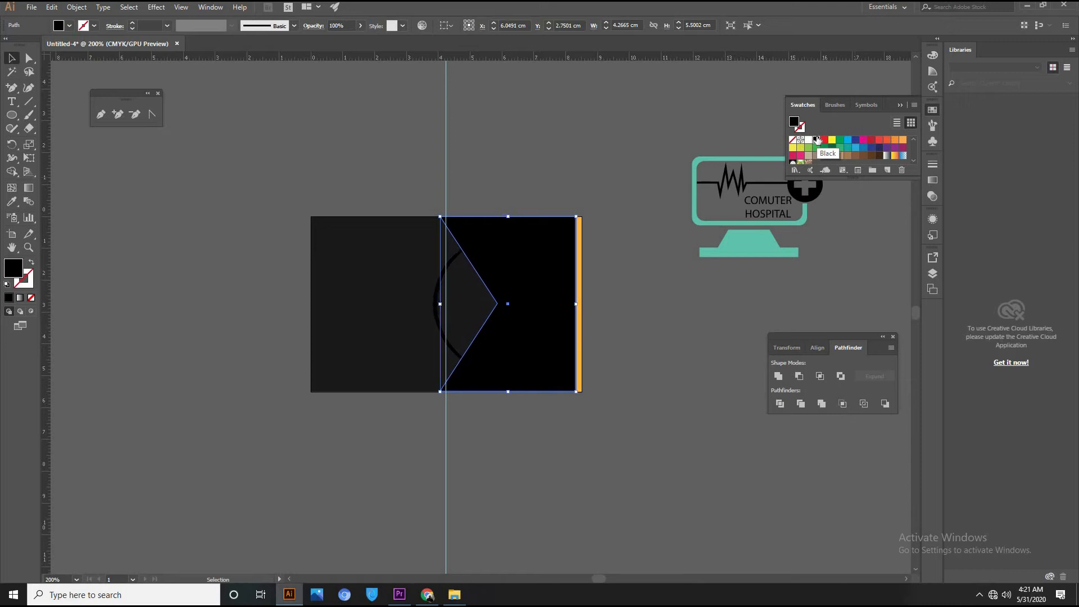
right_click(534, 267)
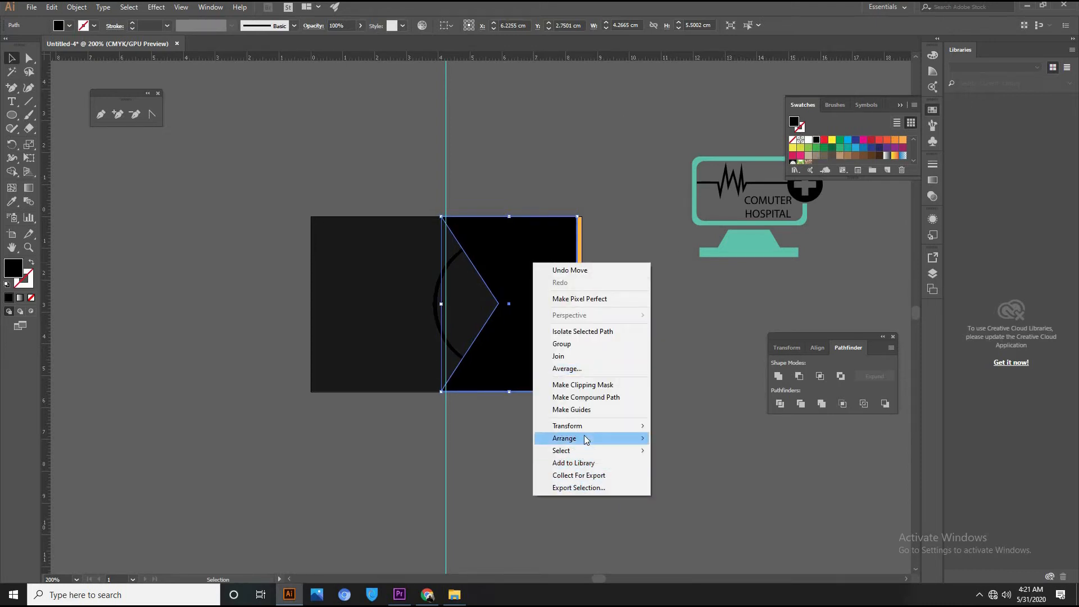
mouse_move(584, 438)
click(694, 476)
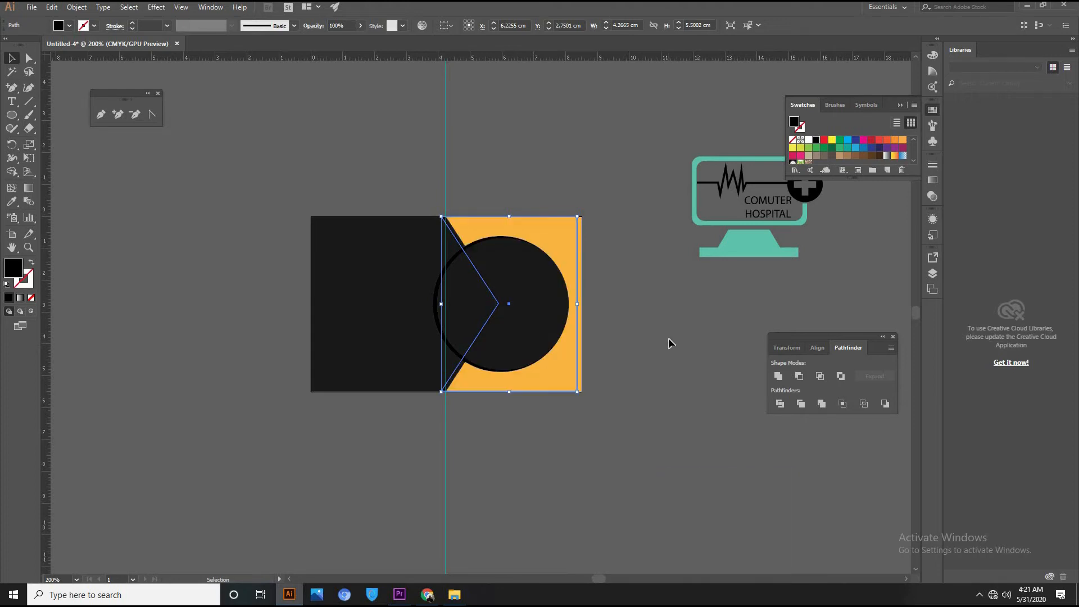
click(640, 344)
Send the large dark left rectangle to the back of the stack too.
click(341, 282)
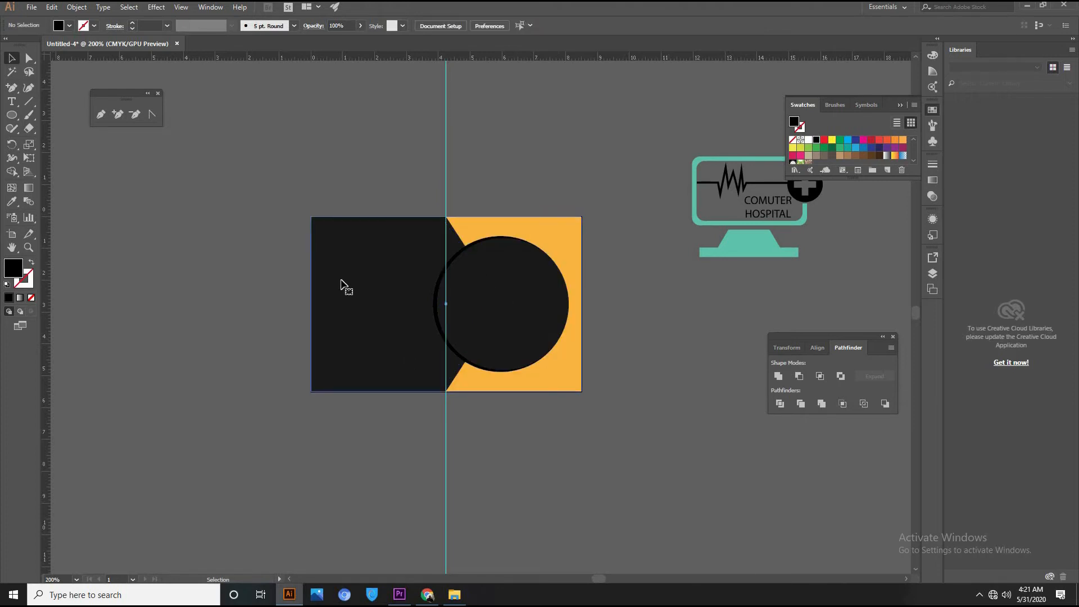
right_click(343, 282)
mouse_move(404, 455)
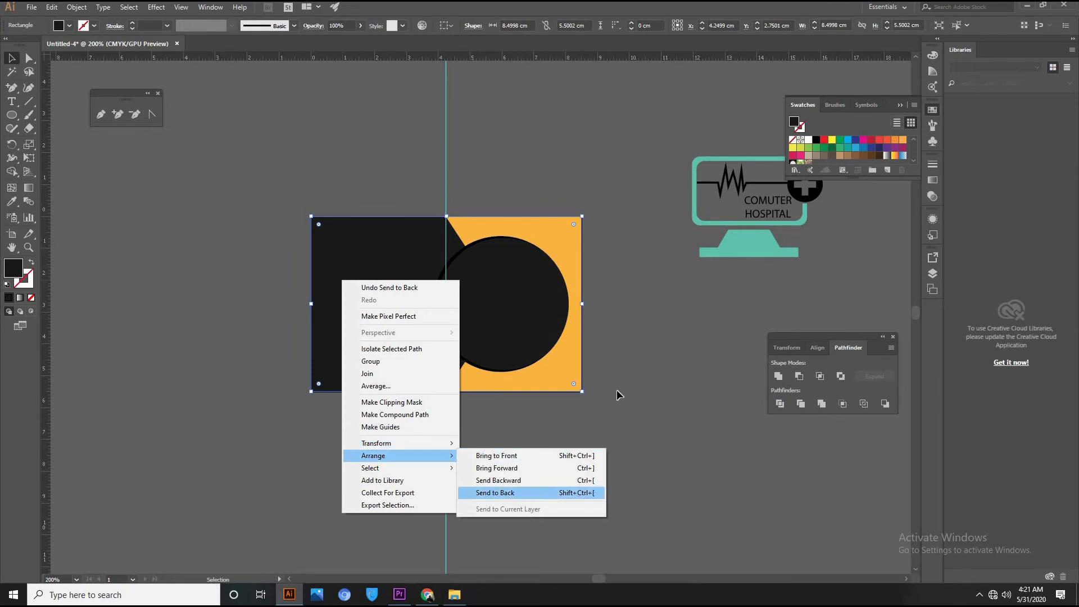
key(ctrl+2)
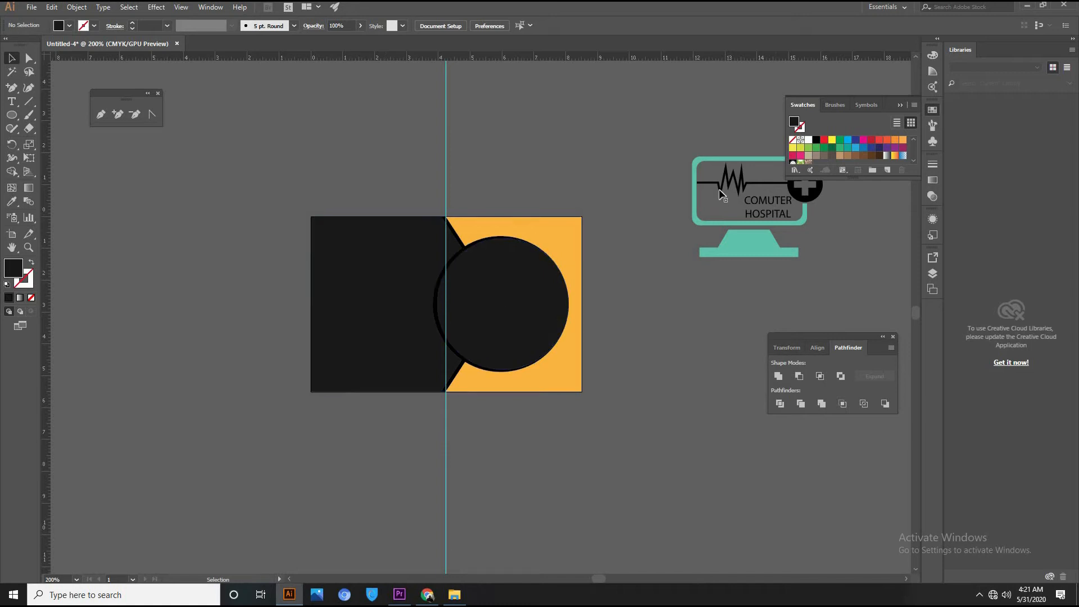
drag(686, 289, 612, 317)
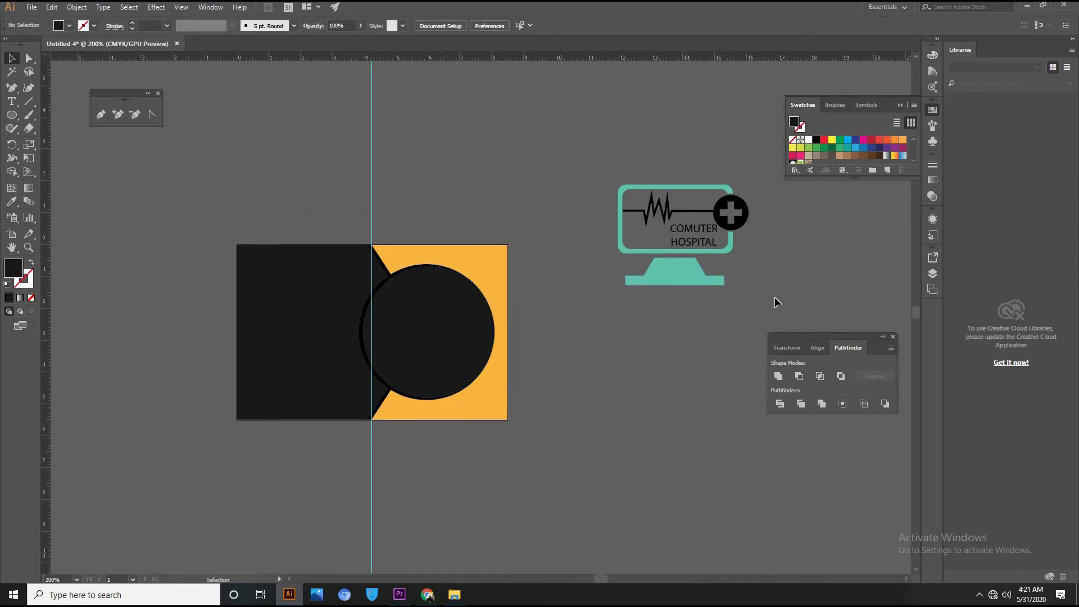
Recolour the logo with the sampled orange, move it onto the circle and shrink it to about 2.3 cm.
click(687, 278)
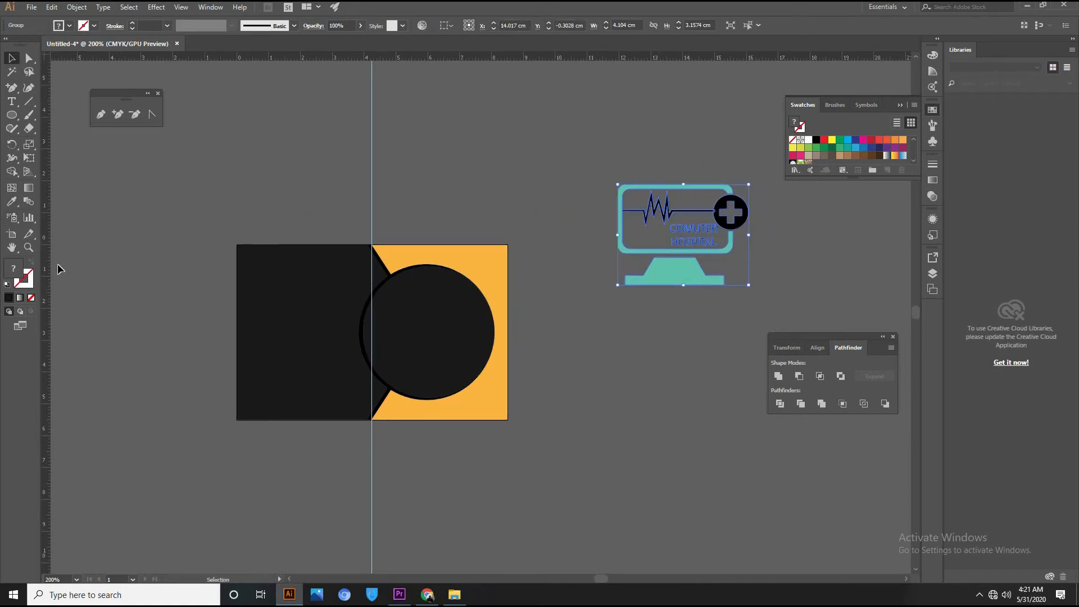
click(11, 201)
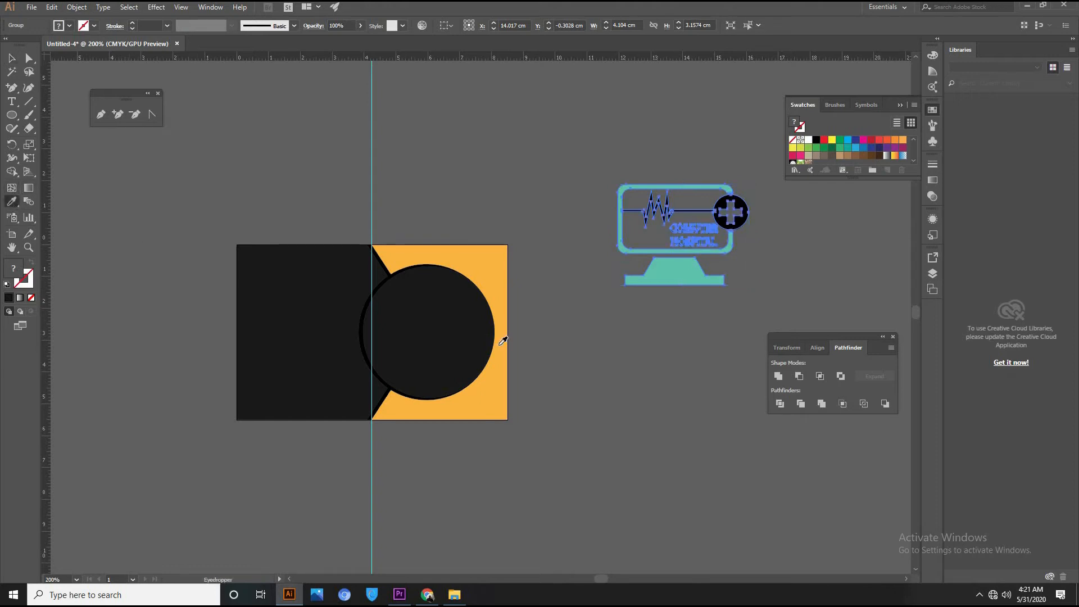
click(488, 260)
click(11, 58)
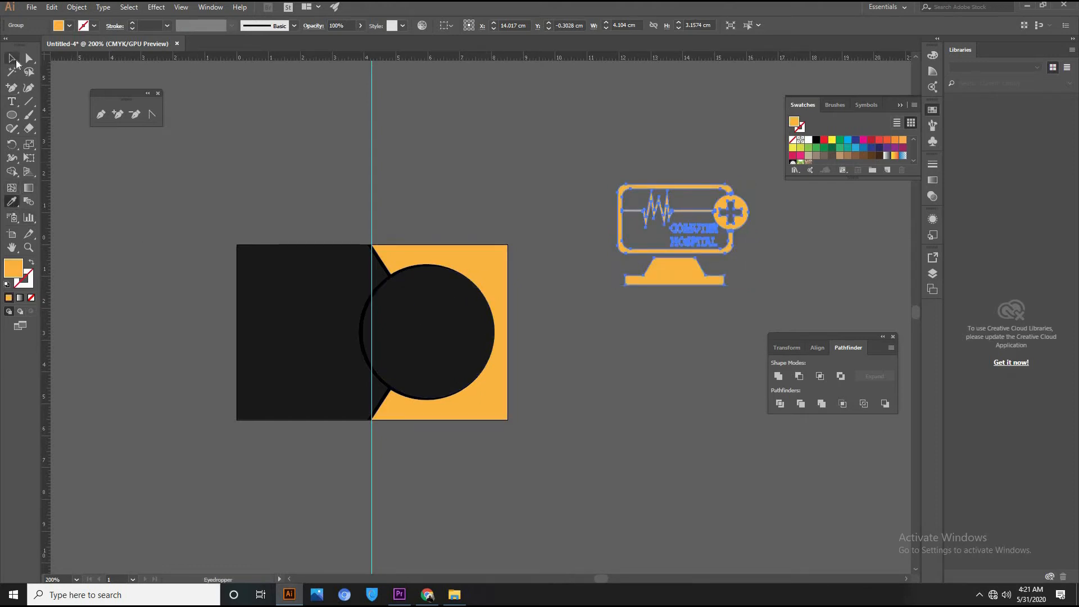
drag(691, 233, 442, 338)
drag(494, 293, 469, 310)
Bring the logo in front of the black circle and centre it inside.
right_click(652, 302)
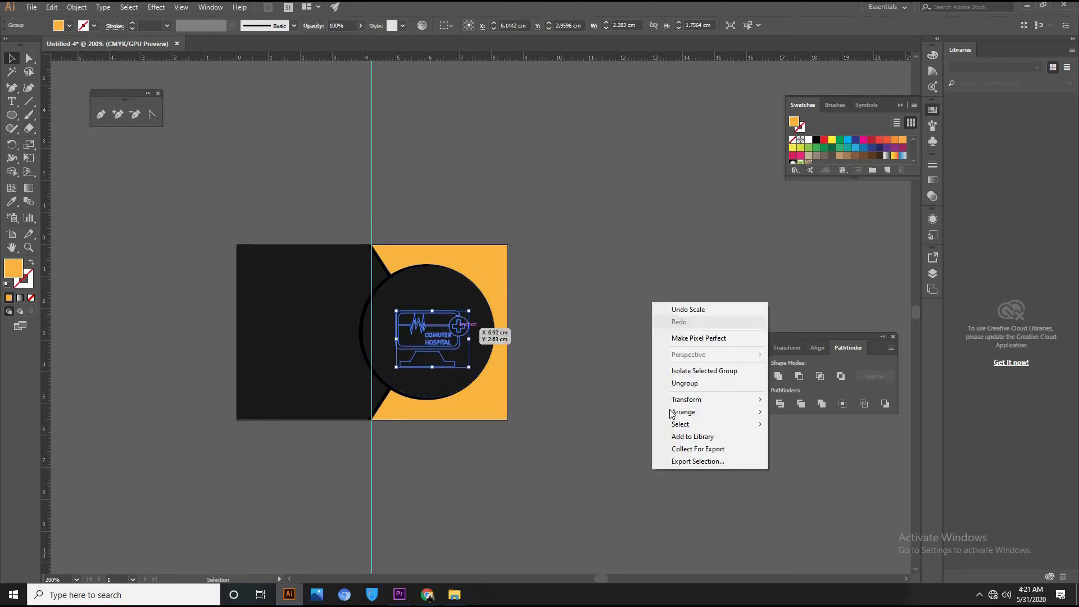
mouse_move(682, 412)
click(842, 411)
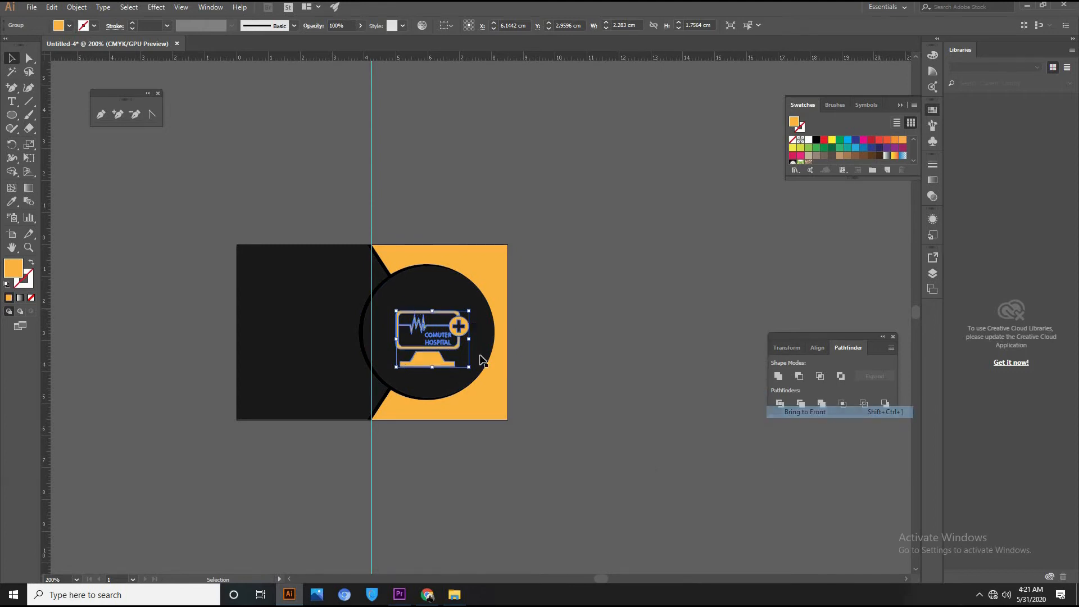
drag(445, 348, 440, 345)
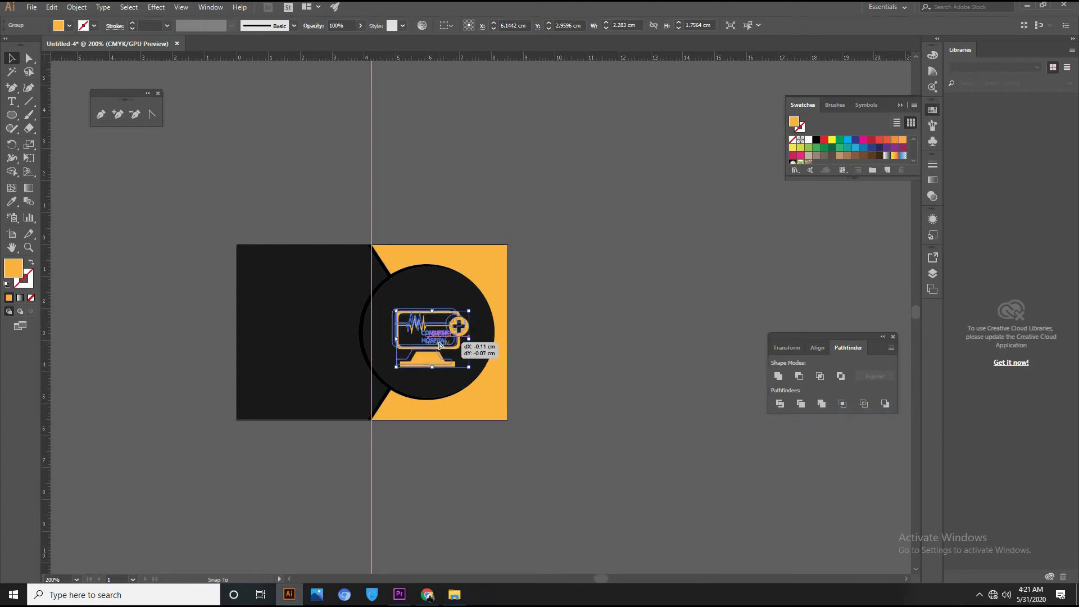
click(621, 265)
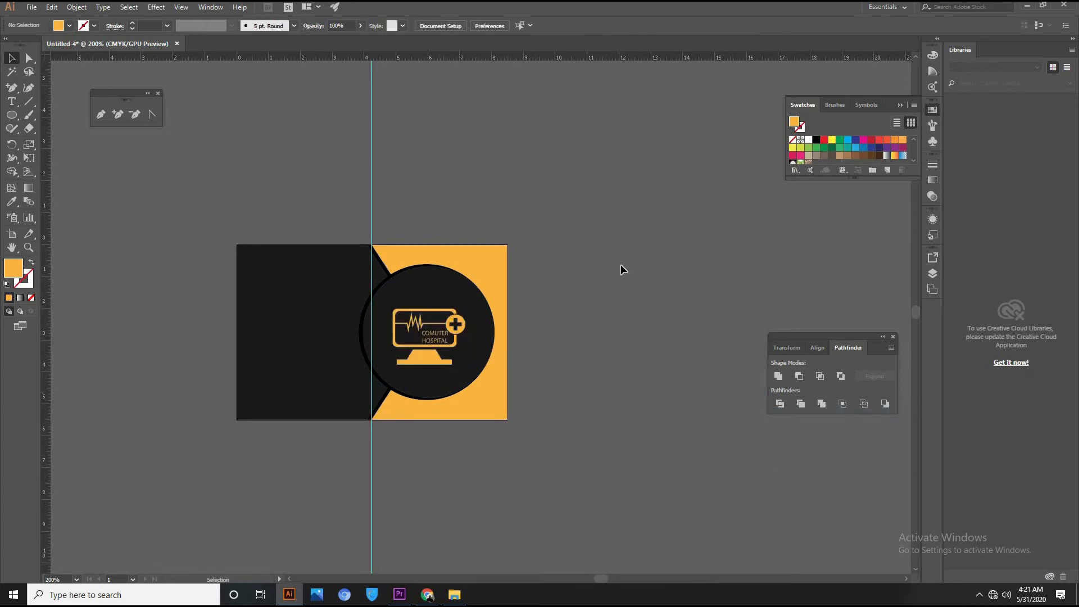
drag(437, 355, 439, 353)
click(585, 284)
key(space)
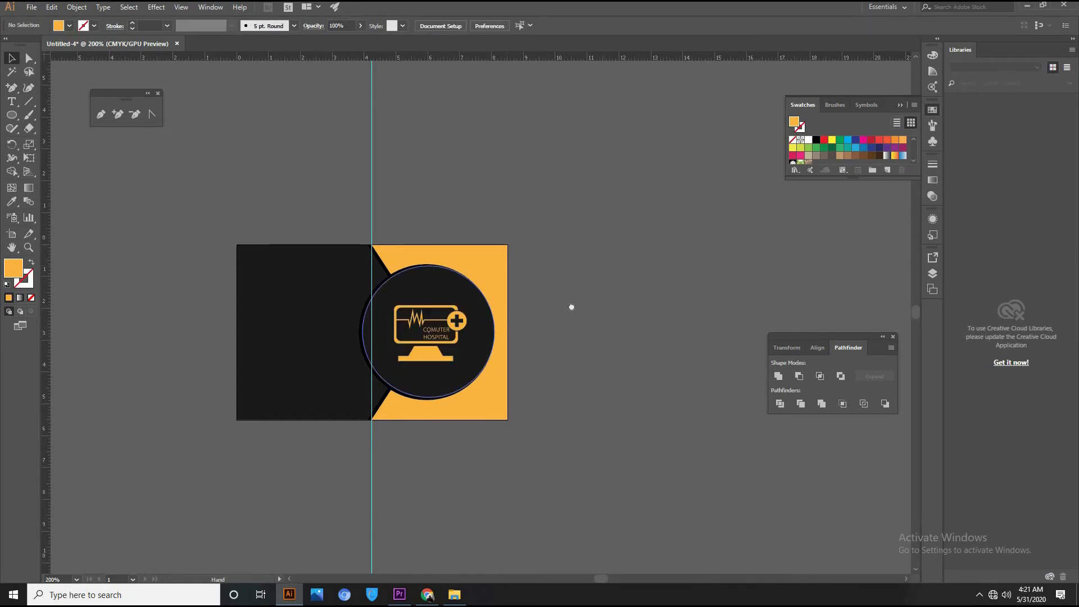
drag(571, 309, 709, 294)
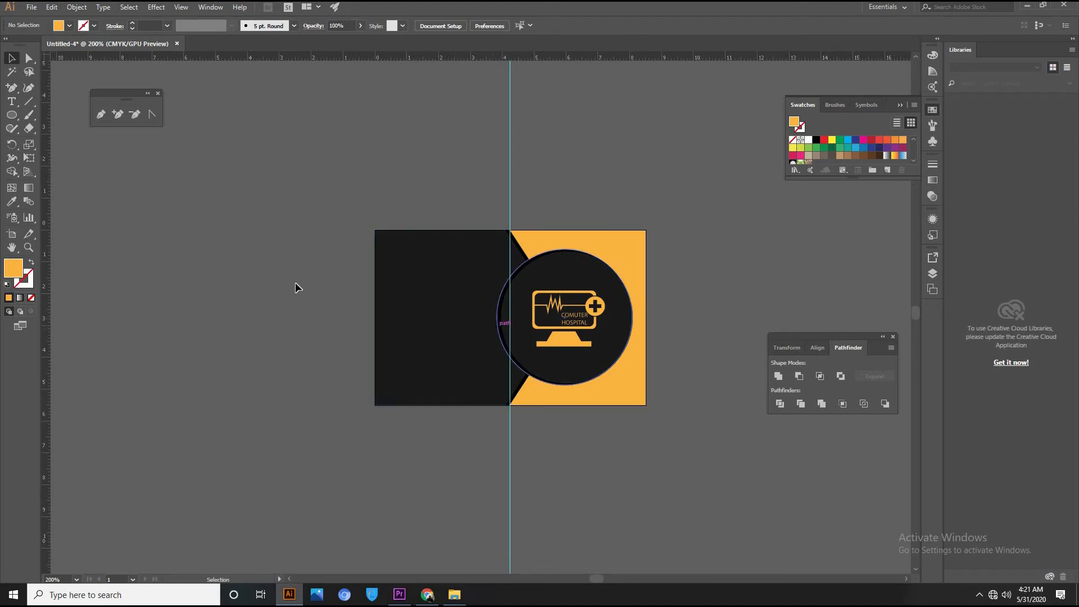
click(16, 105)
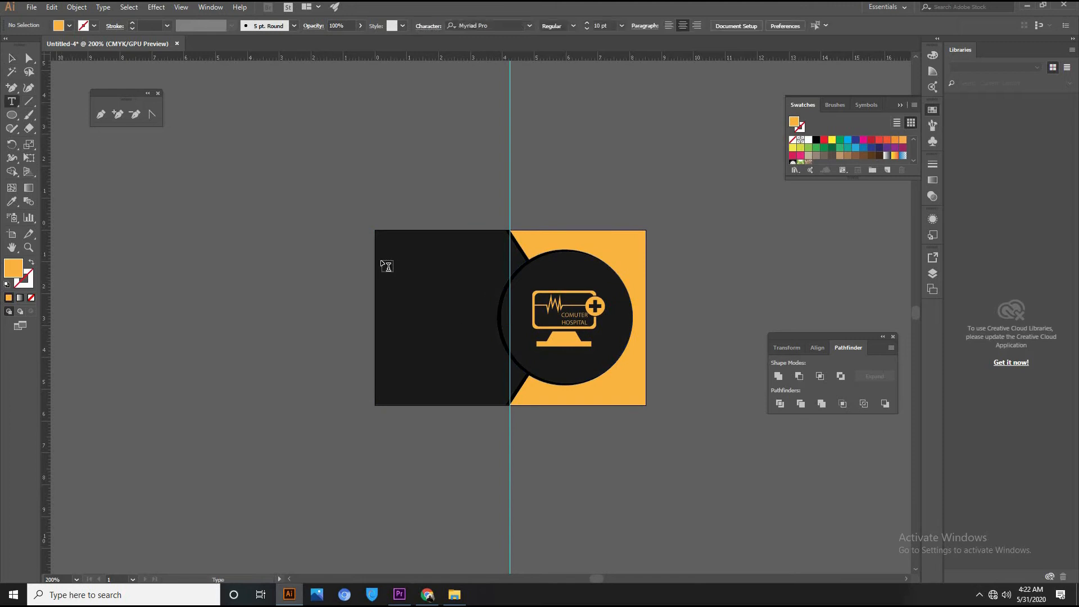
click(304, 241)
drag(375, 231, 315, 326)
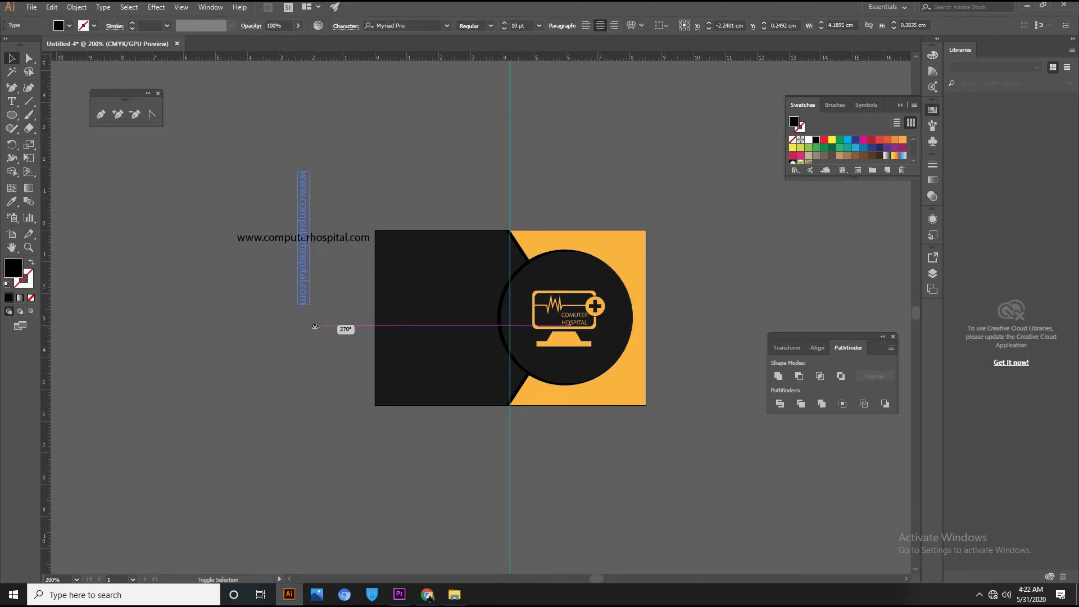
drag(298, 259, 381, 338)
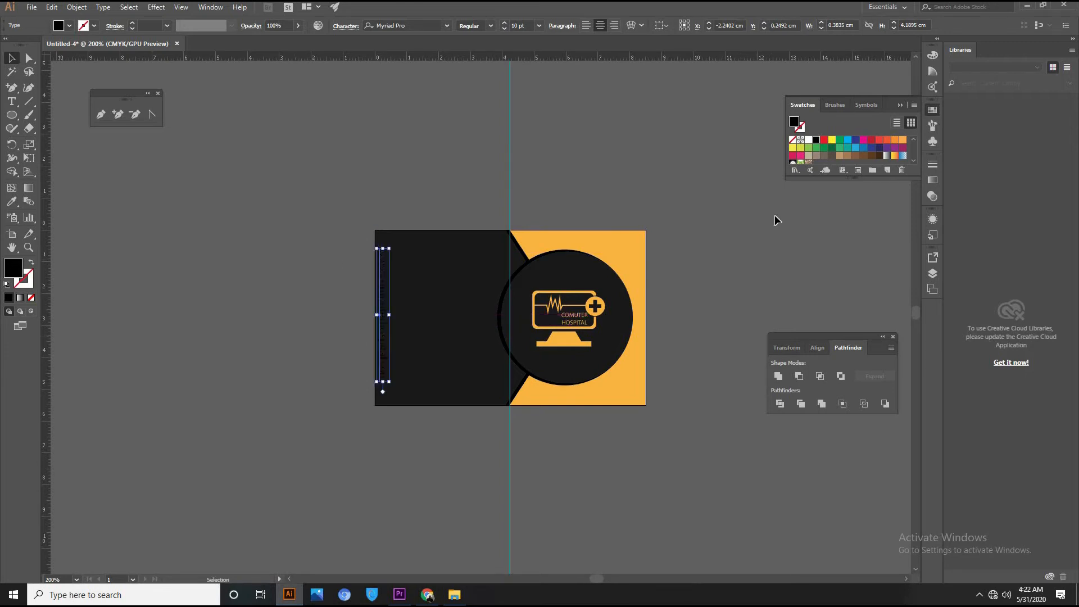
click(808, 139)
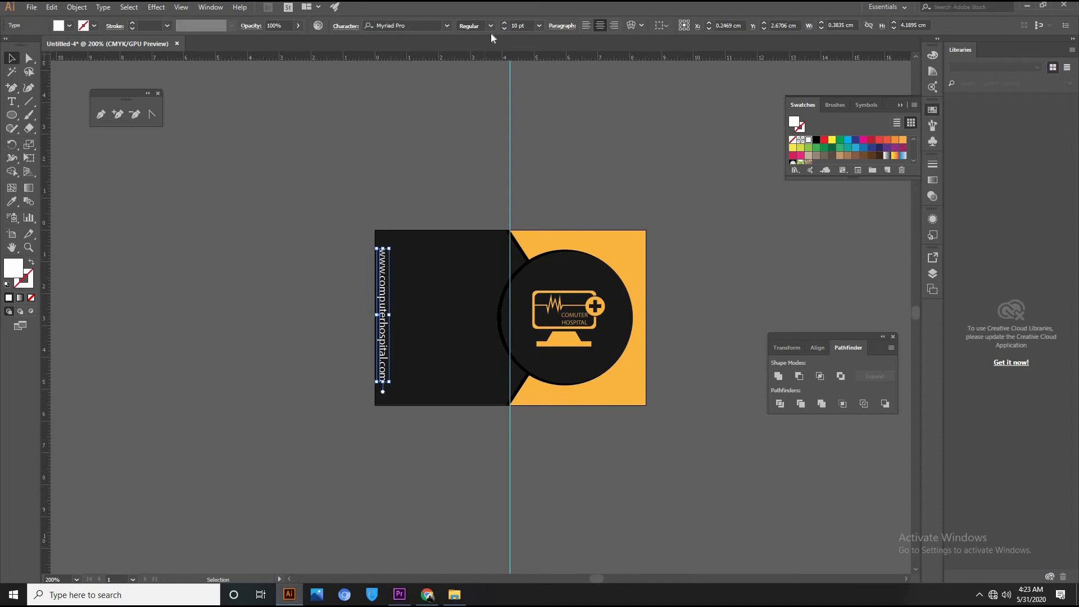
click(698, 157)
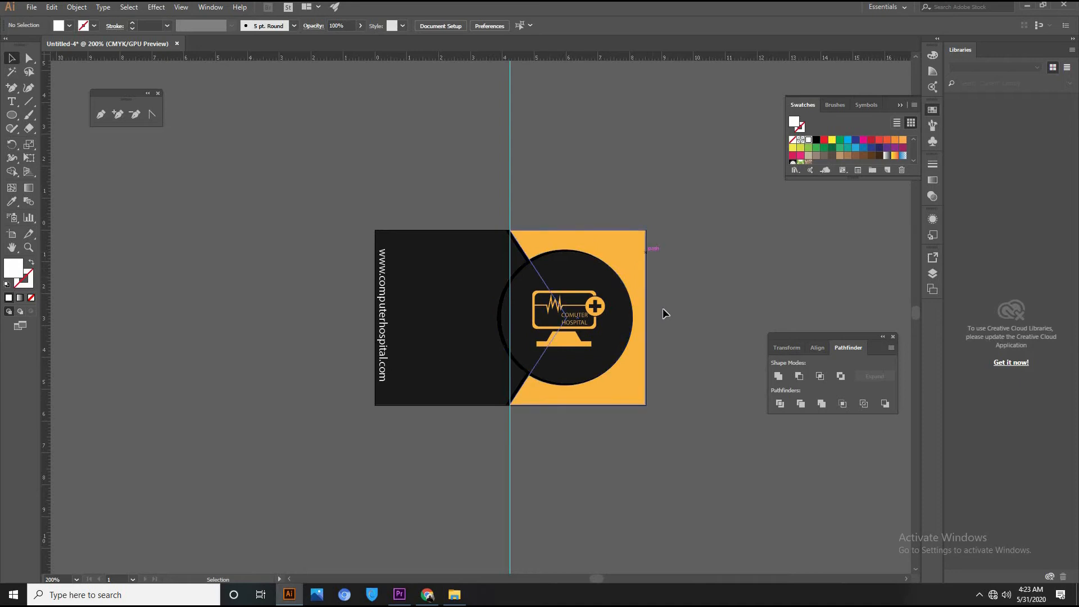
key(space)
Alt-drag the card's artboard to the right, creating 'Artboard 1 copy' with the full design.
drag(301, 252, 94, 260)
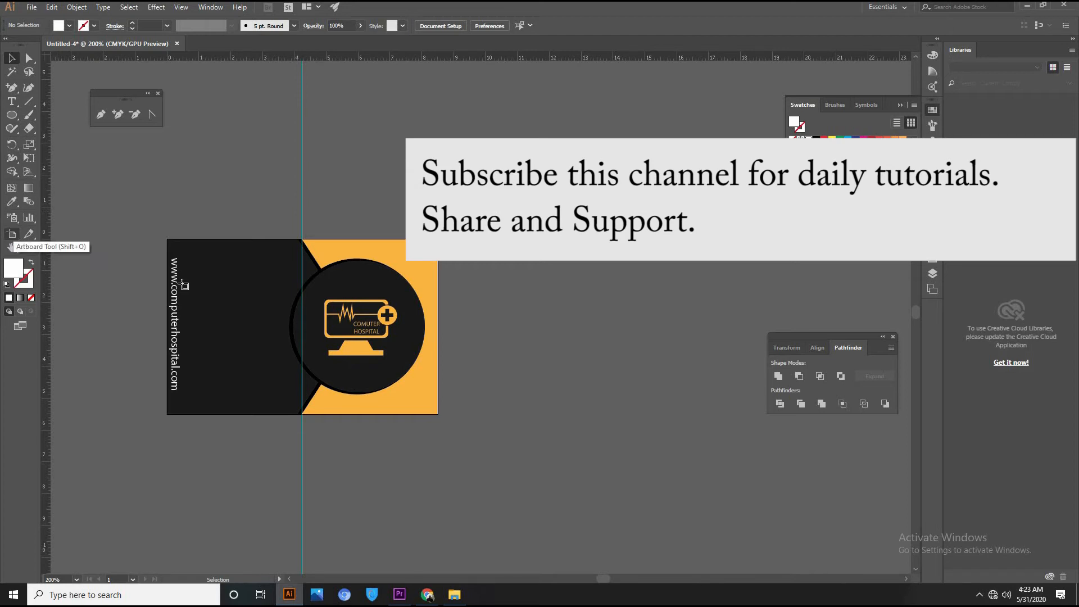
click(12, 235)
drag(244, 288, 554, 294)
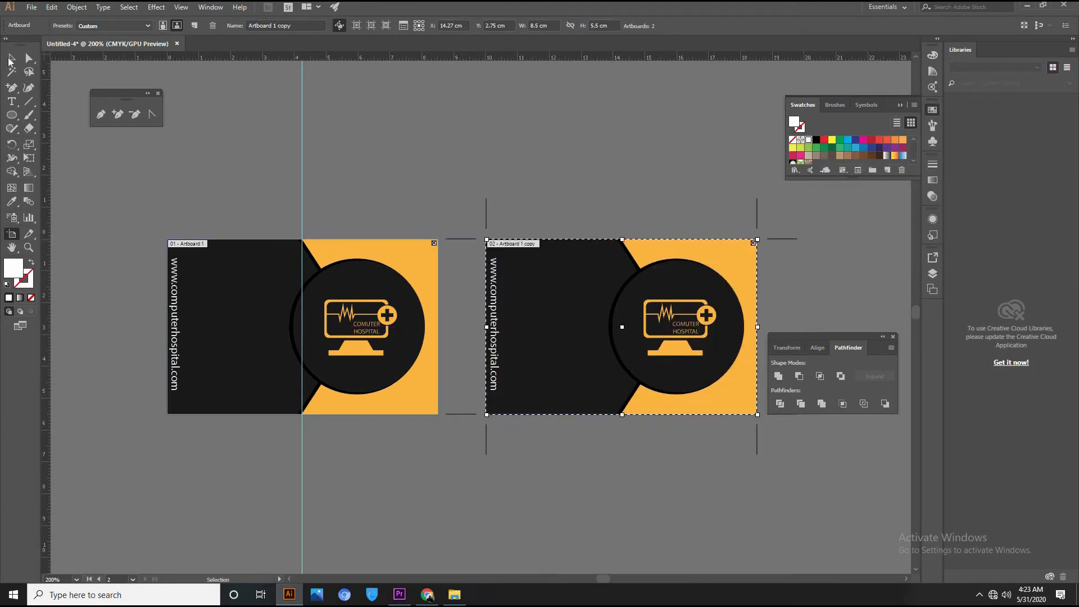
click(10, 59)
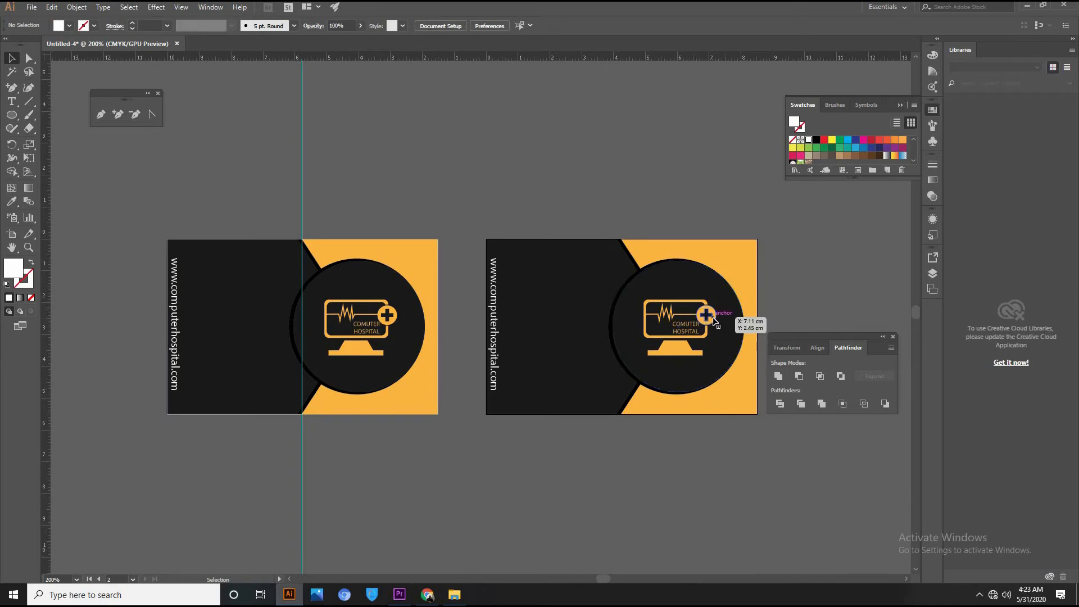
Delete the logo, black circle and website text from the copied card.
click(712, 320)
key(Delete)
click(624, 329)
key(Delete)
click(496, 314)
key(Delete)
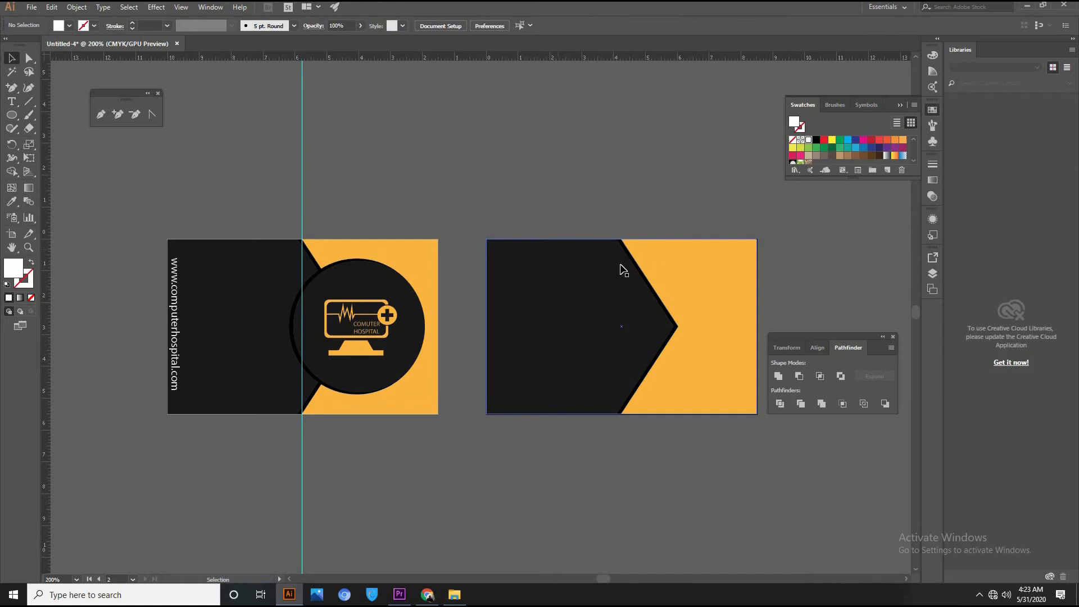
Rotate the copy's chevron shape 180° so it sits on the left side.
click(643, 277)
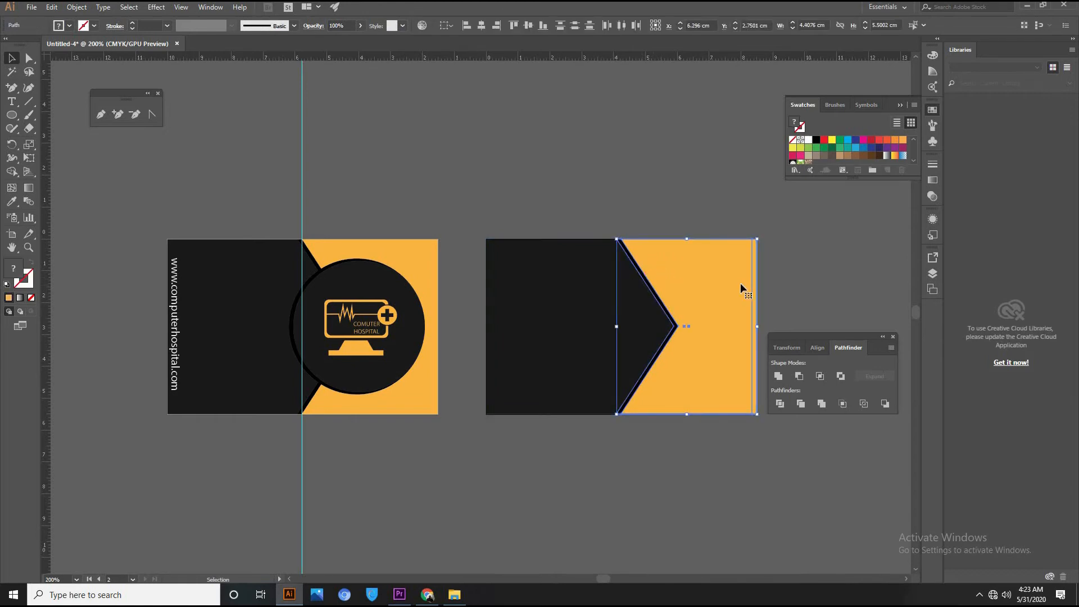
drag(762, 422, 520, 295)
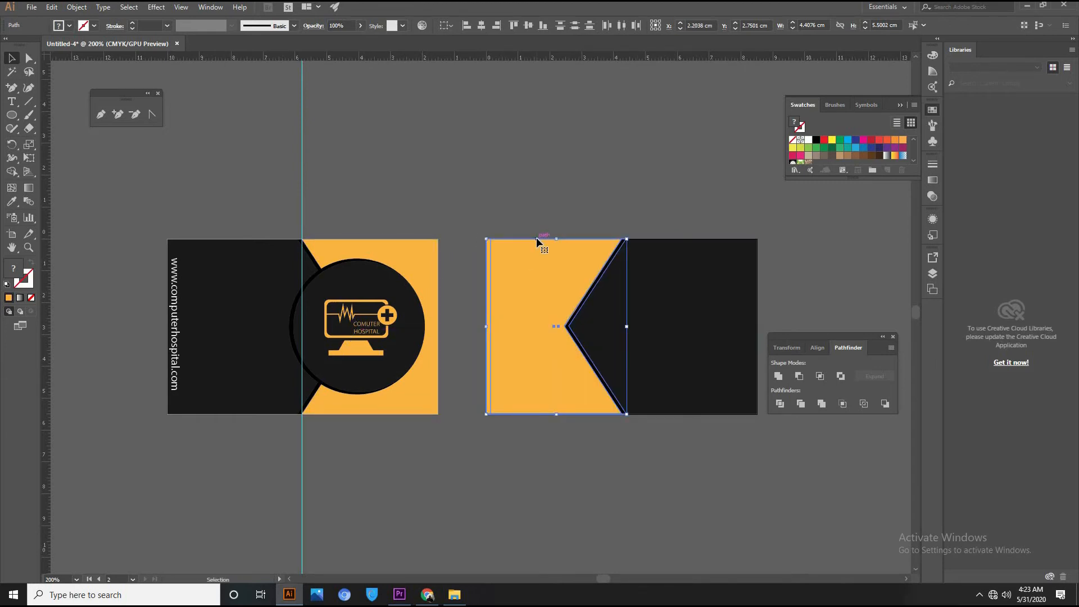
click(571, 208)
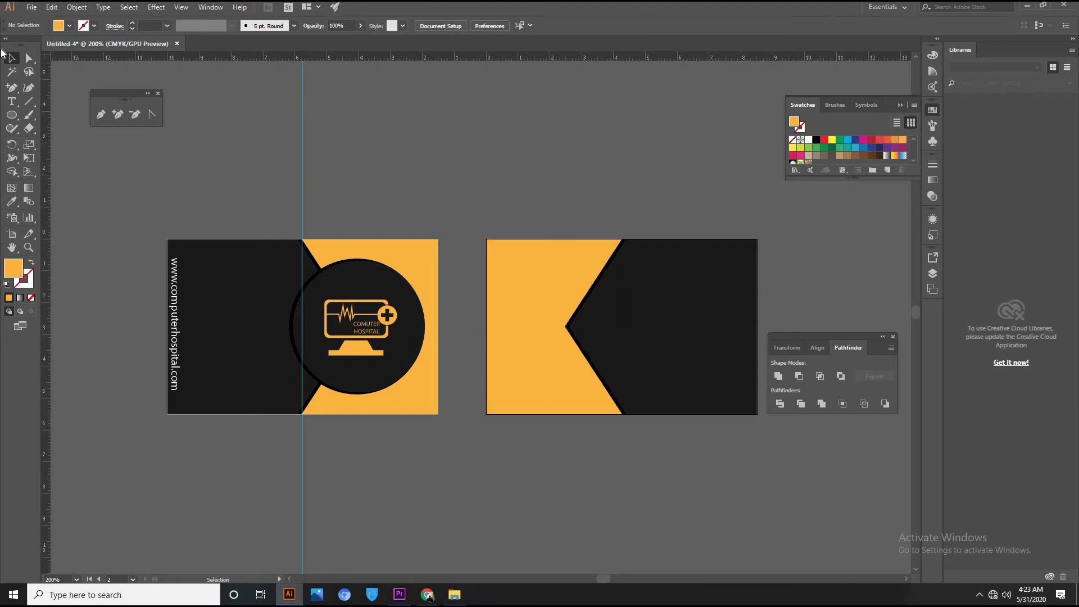
click(11, 101)
Add the person's name and 'Sales Officer' as left-aligned text in the second card's top-left.
click(588, 176)
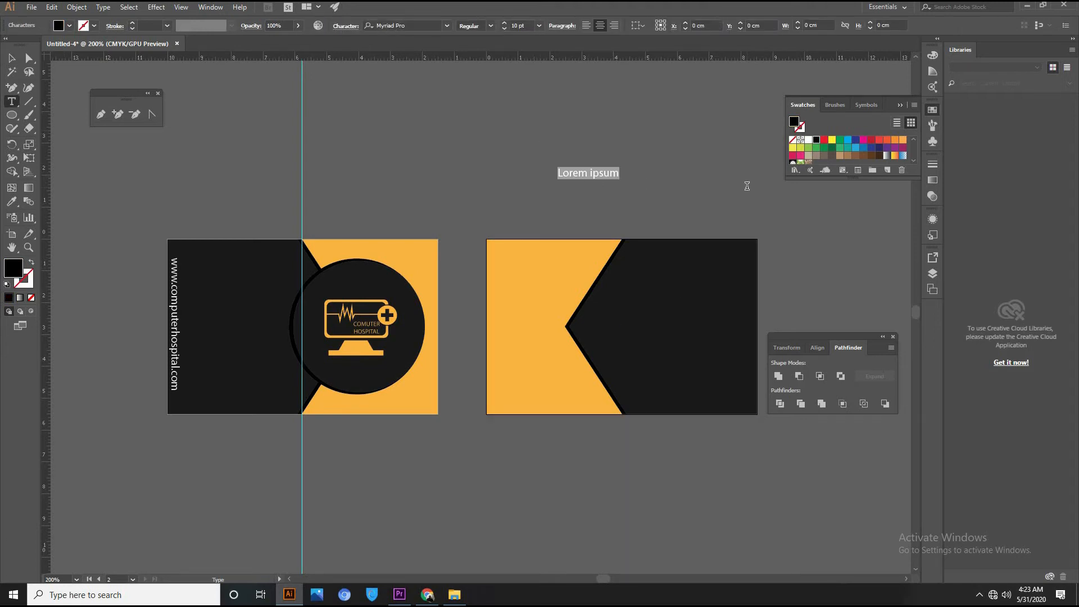
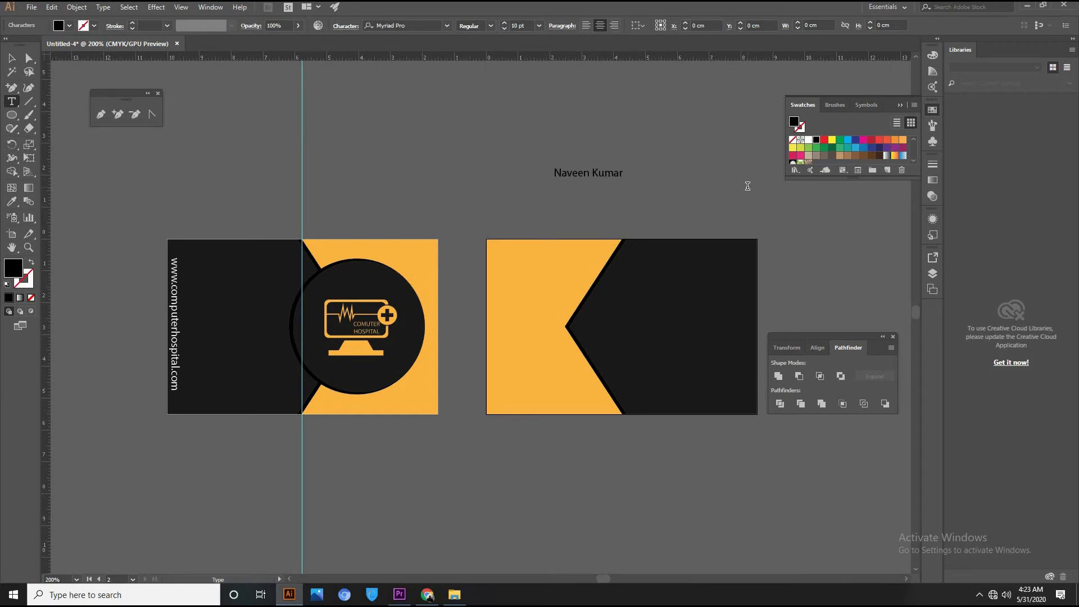
text(Sales Officer)
click(11, 58)
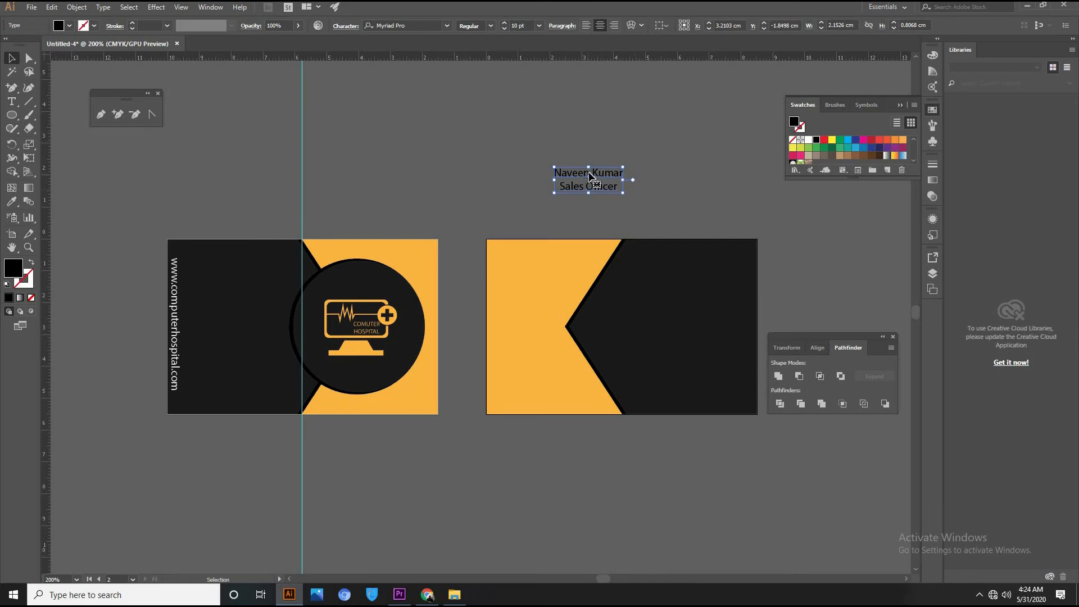
click(207, 7)
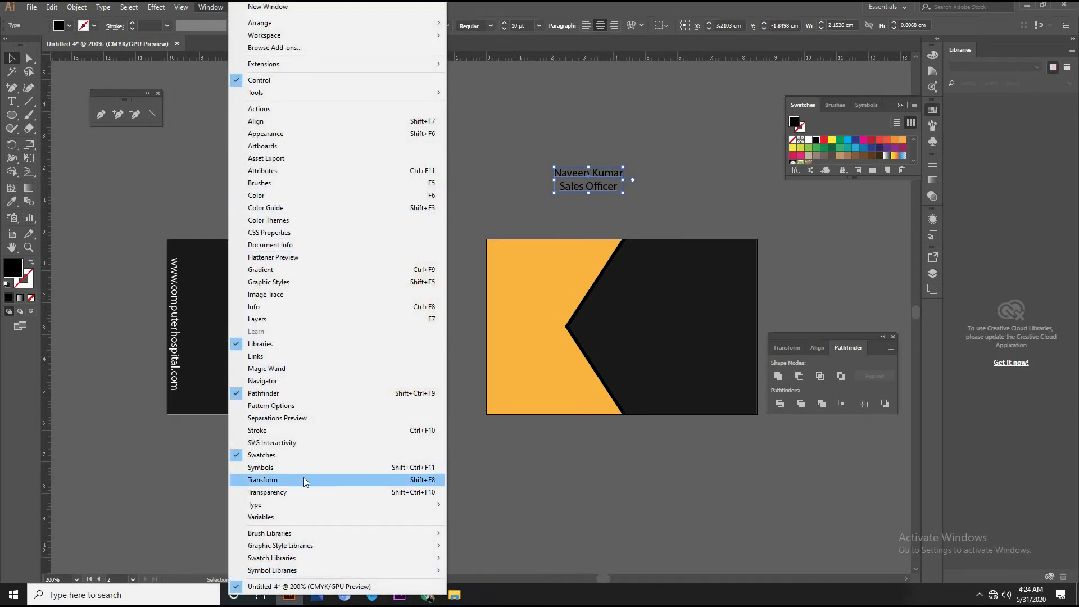
mouse_move(307, 505)
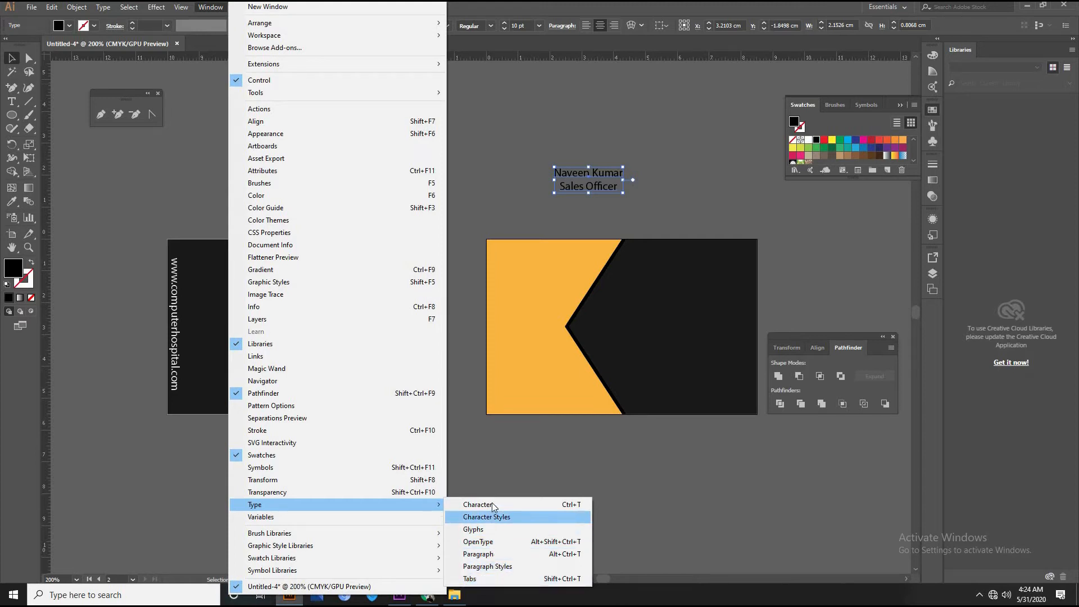
click(483, 554)
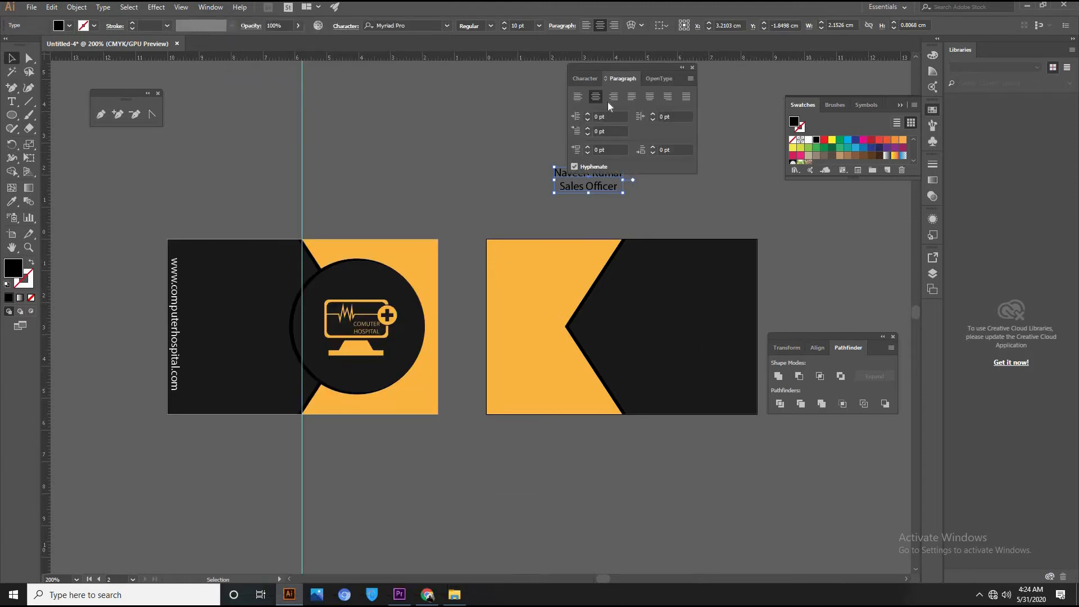
click(578, 97)
drag(606, 176, 517, 248)
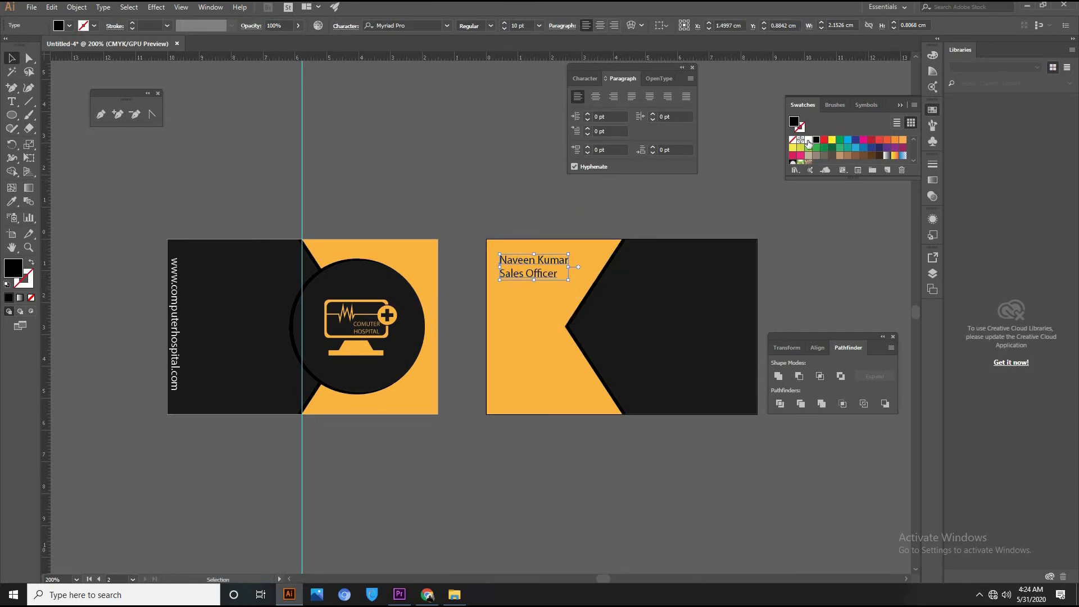
Change the name and title lines' font to Times New Roman.
click(429, 25)
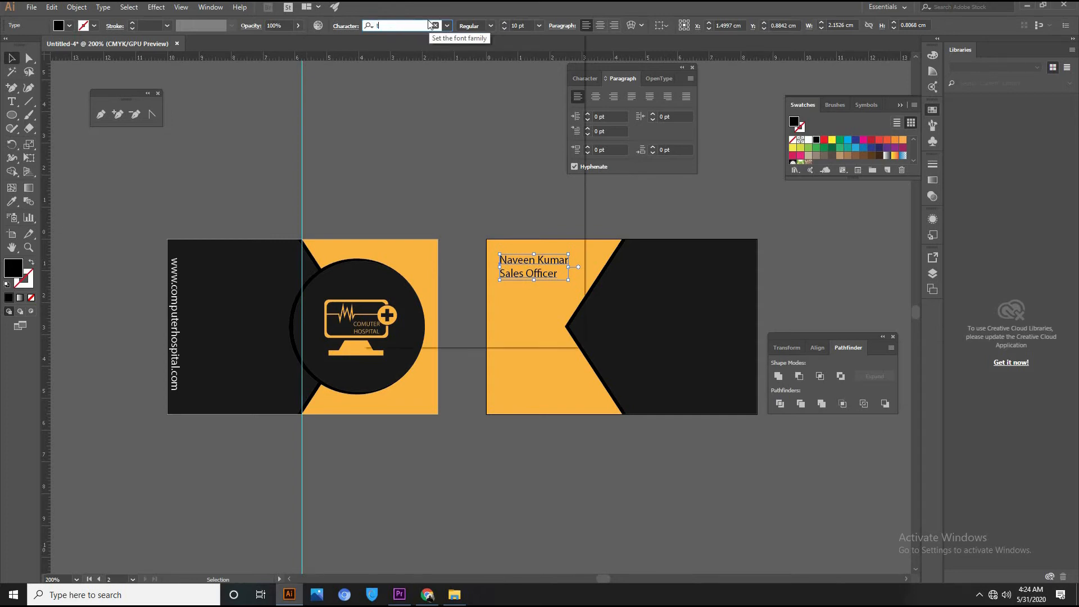
text(t)
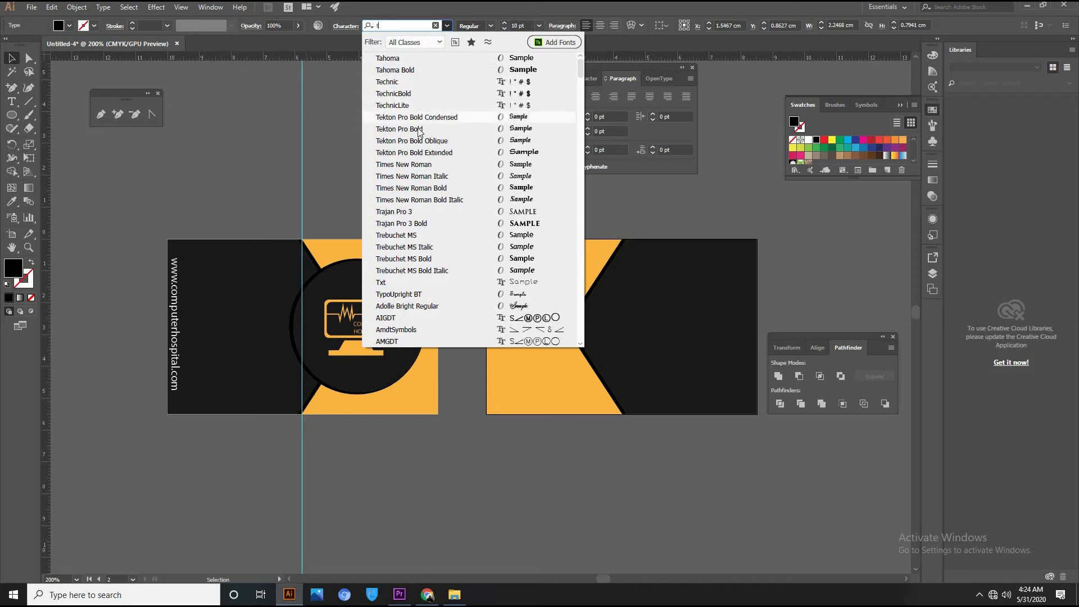
click(423, 167)
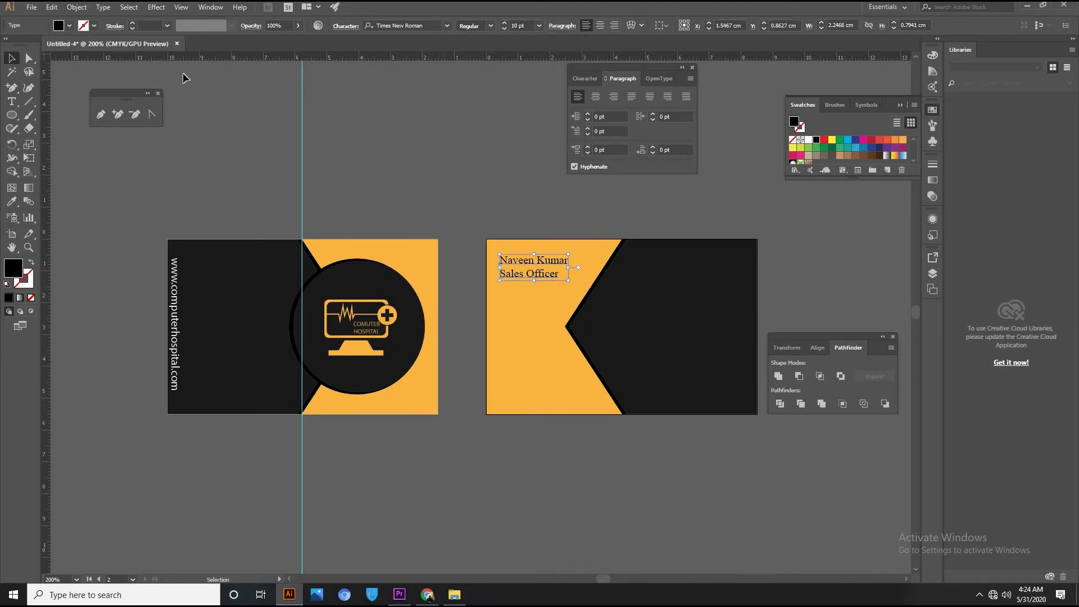
click(516, 191)
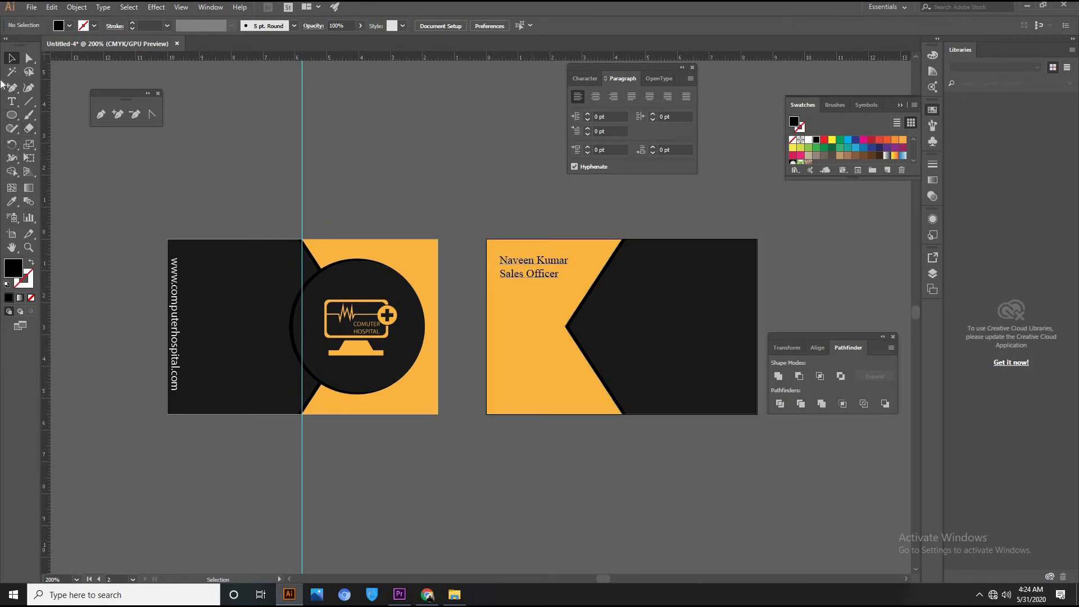
Type a Location line above the second card and duplicate it, retyping the copy as Phone.
click(12, 102)
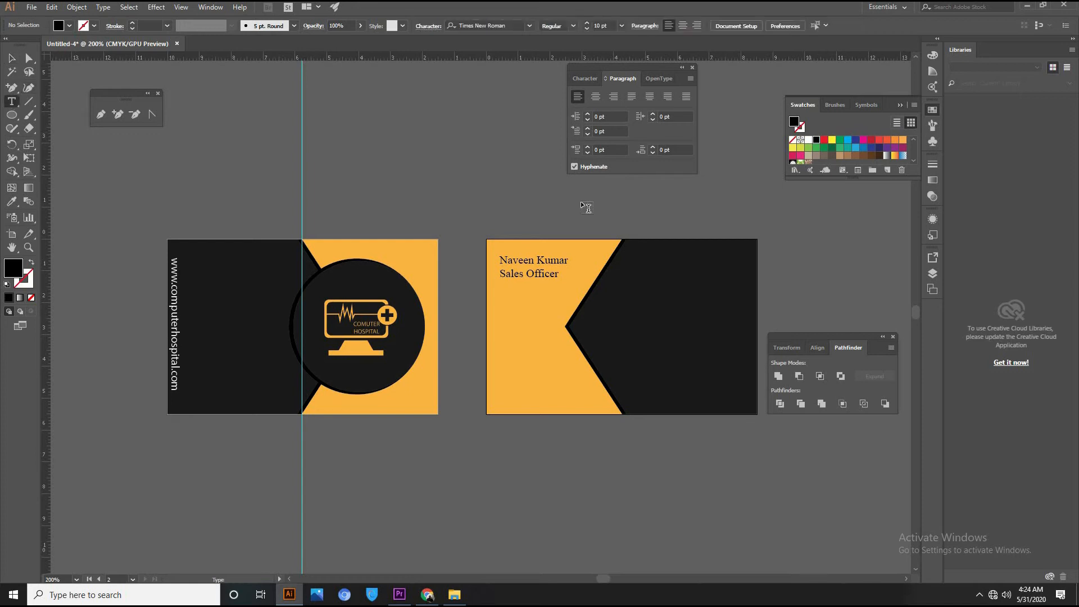
click(622, 214)
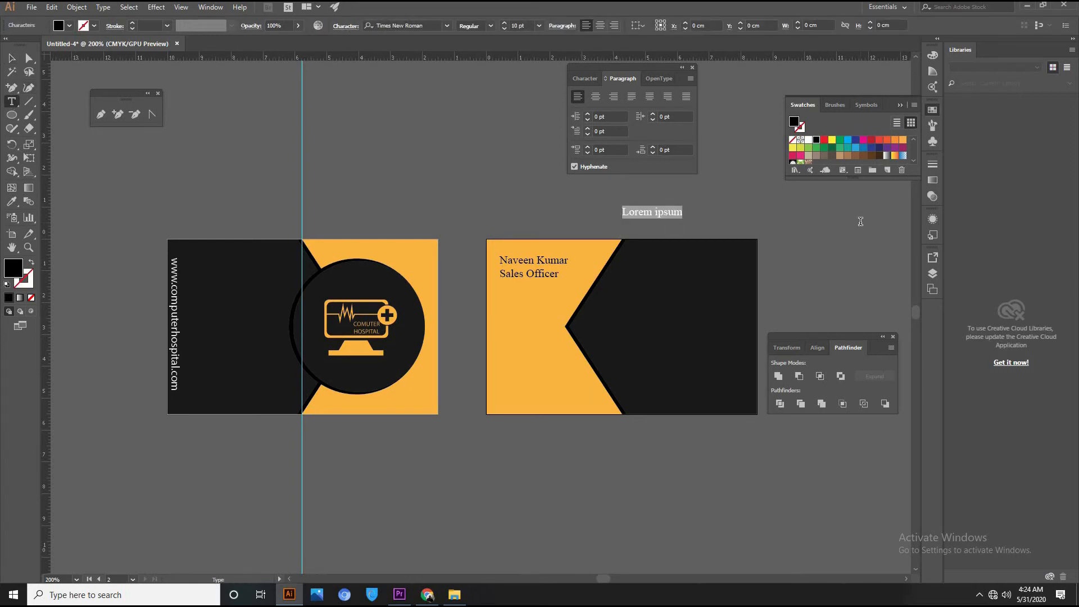
text(Location)
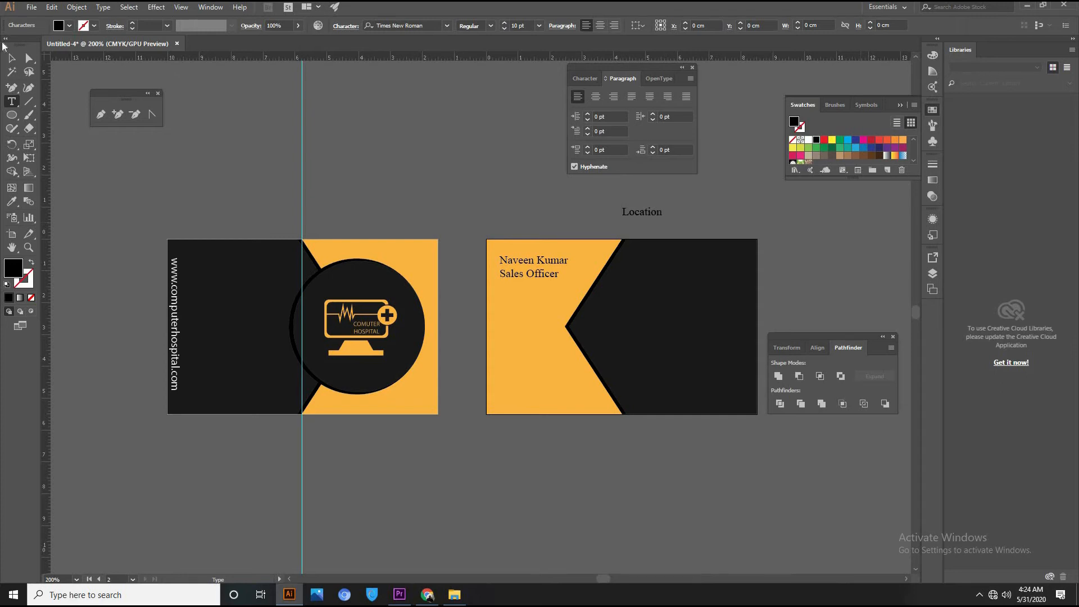
click(12, 58)
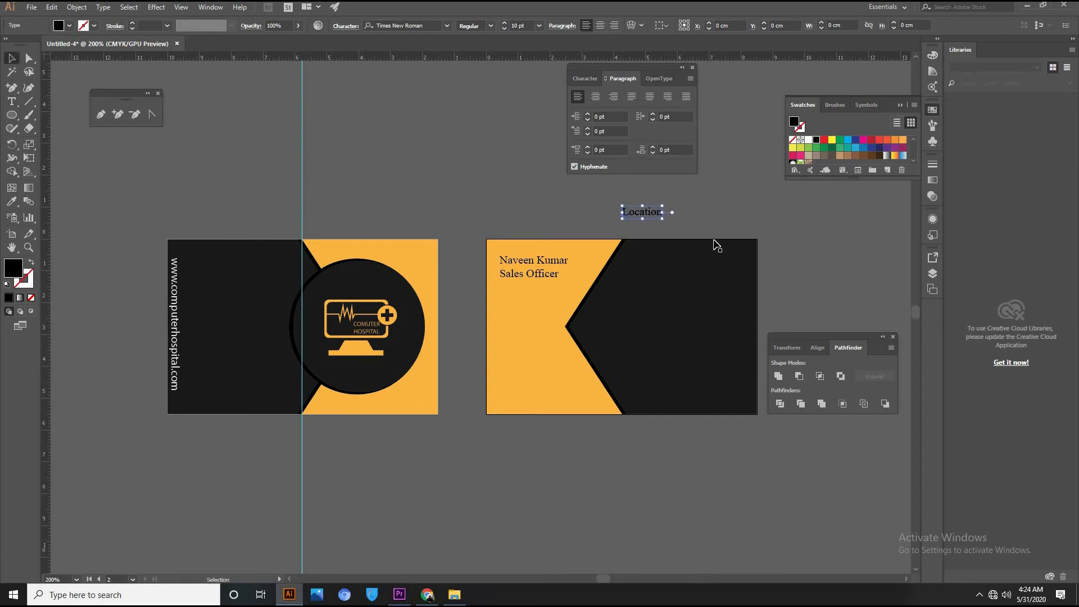
drag(639, 223, 652, 230)
double_click(651, 229)
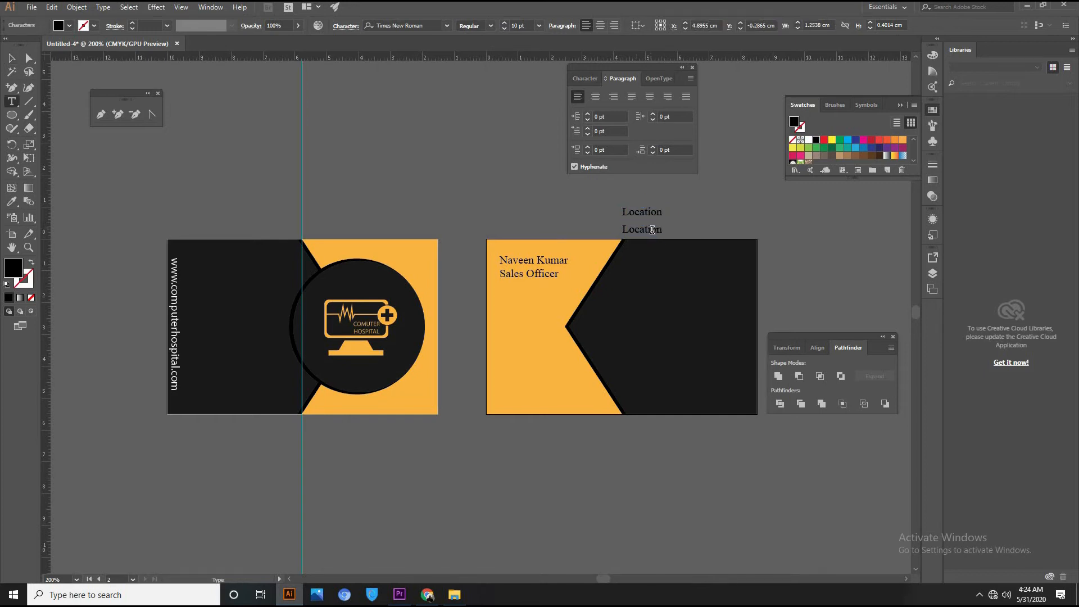
key(ctrl+a)
text(Ph)
click(11, 58)
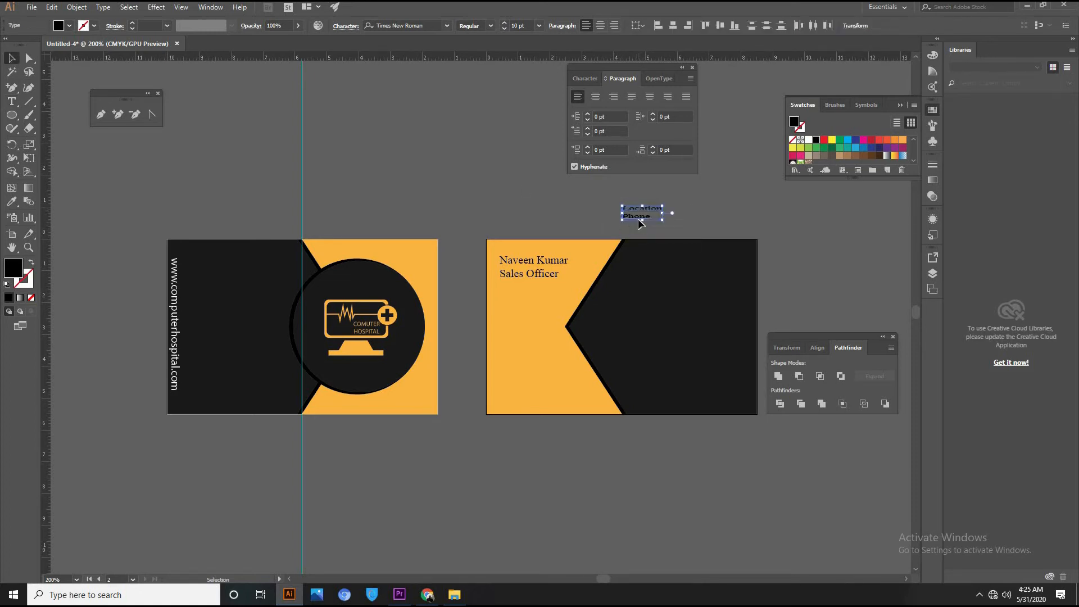
Move the text below the back card and retype the other duplicates as Website and Mail ID.
drag(640, 219, 541, 472)
double_click(625, 484)
text(Website)
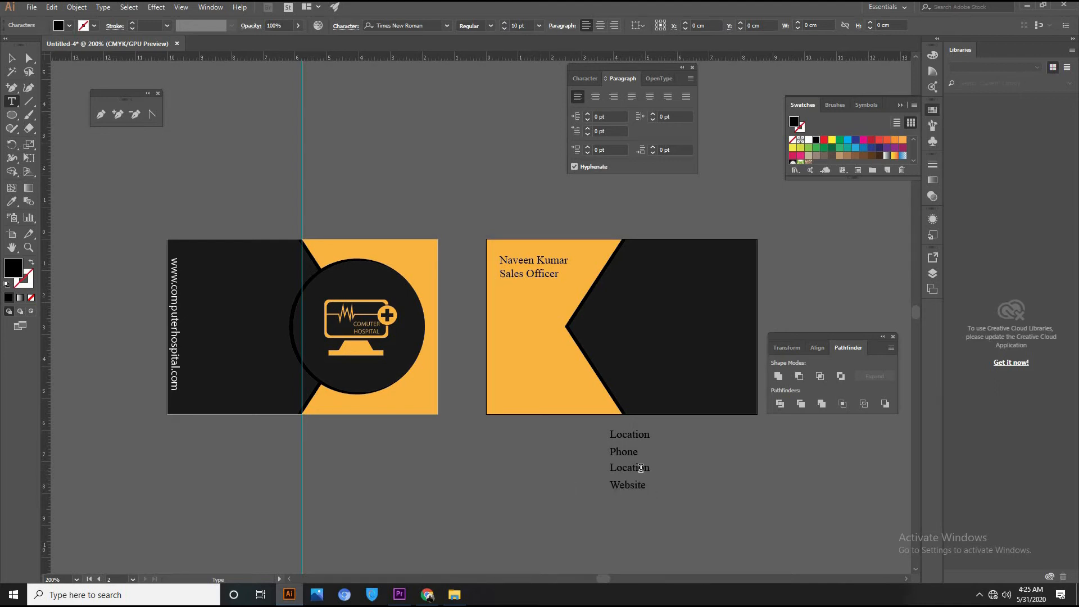
double_click(640, 467)
text(Mail ID)
click(12, 58)
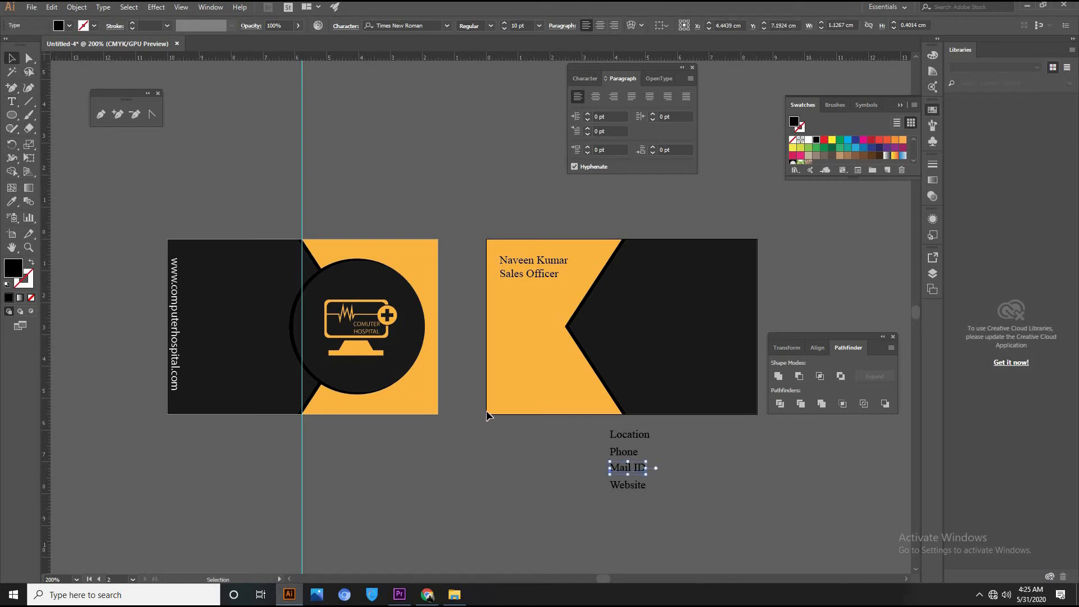
Set all four contact lines to 8 pt and tuck Phone under Location.
drag(709, 511, 523, 427)
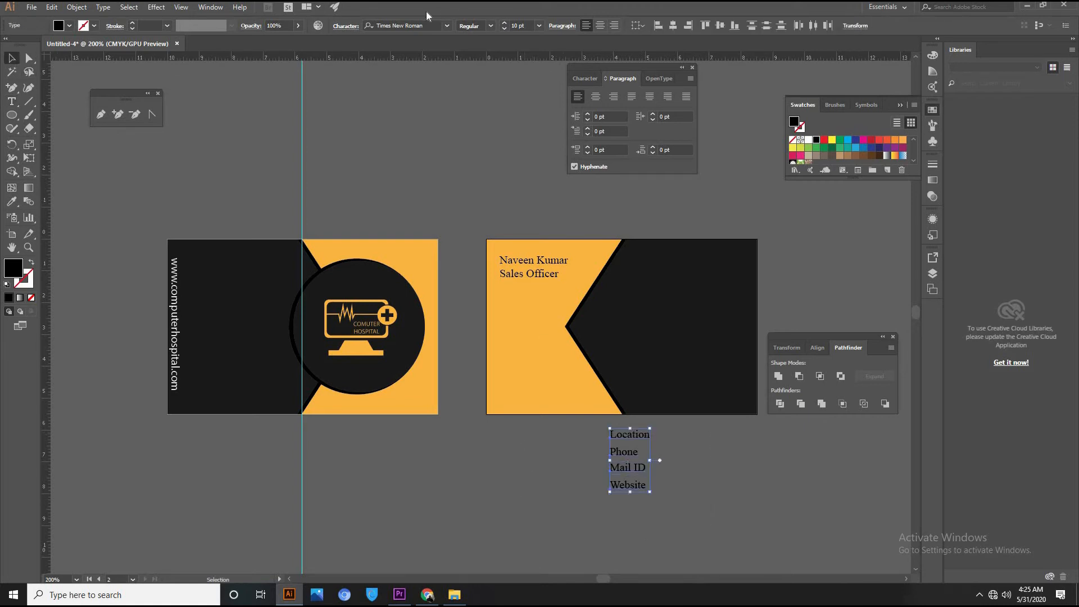
click(502, 29)
click(502, 28)
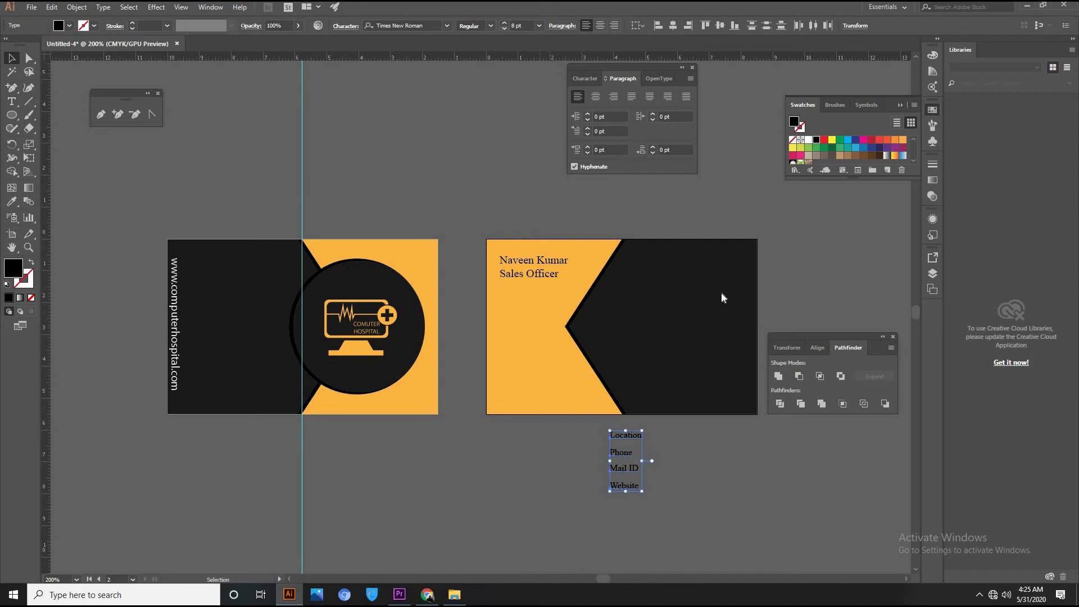
click(725, 497)
mouse_move(627, 458)
mouse_down()
mouse_move(625, 449)
mouse_move(623, 471)
mouse_up()
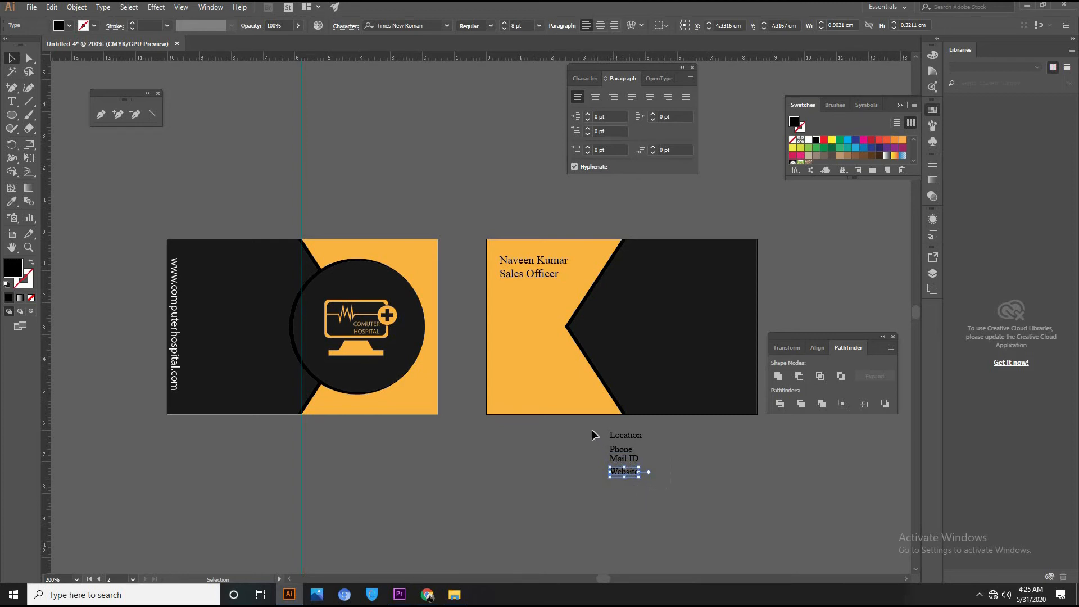
drag(592, 430, 652, 481)
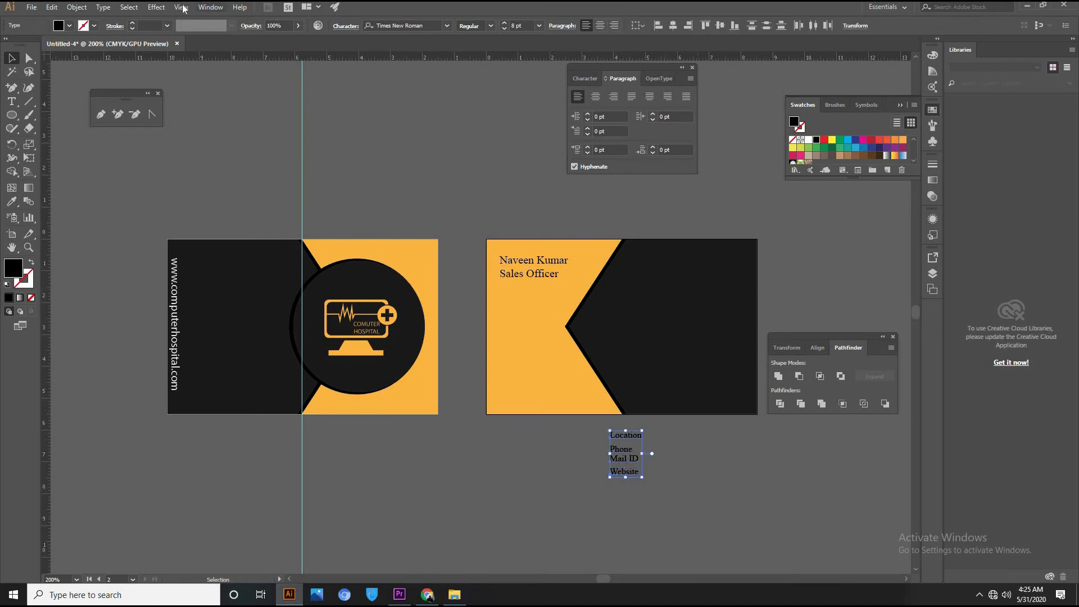
Distribute the four lines evenly with Align, fill them white, and move them onto the dark card side.
click(211, 7)
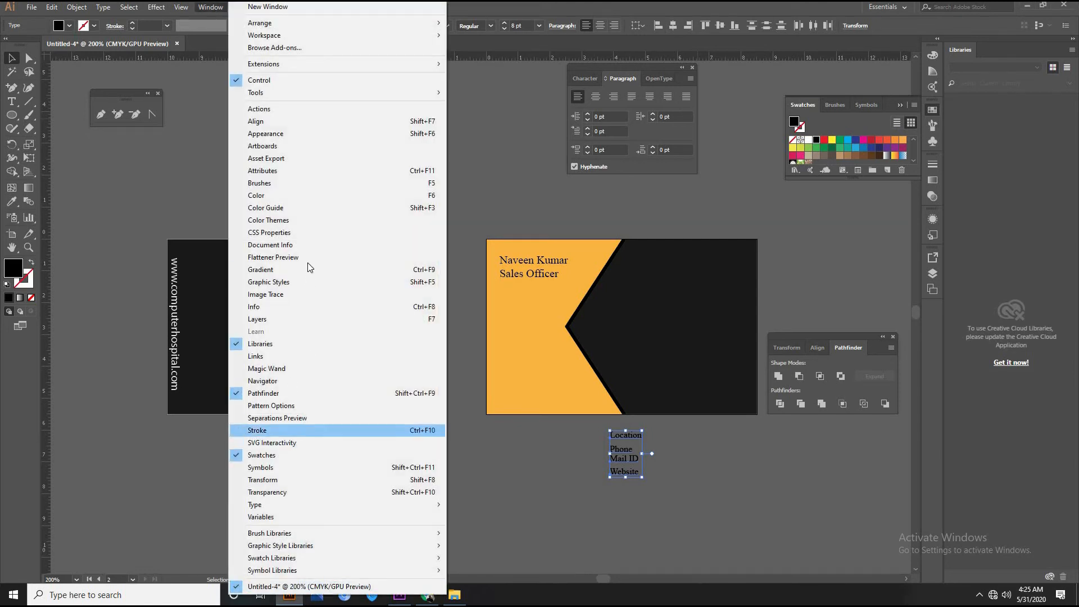
click(309, 123)
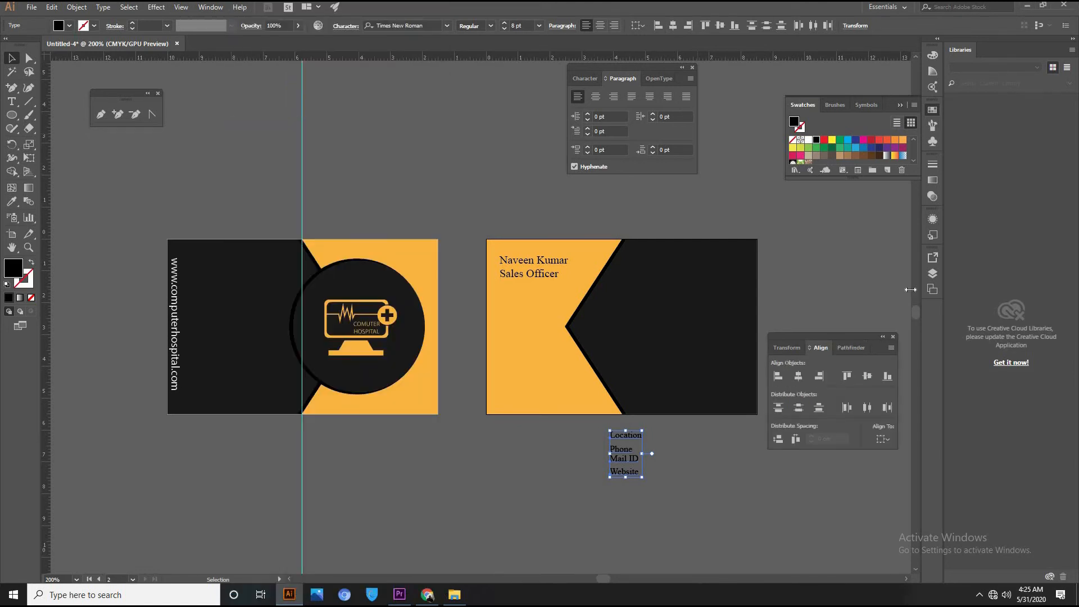
click(799, 408)
click(810, 140)
drag(626, 436, 654, 315)
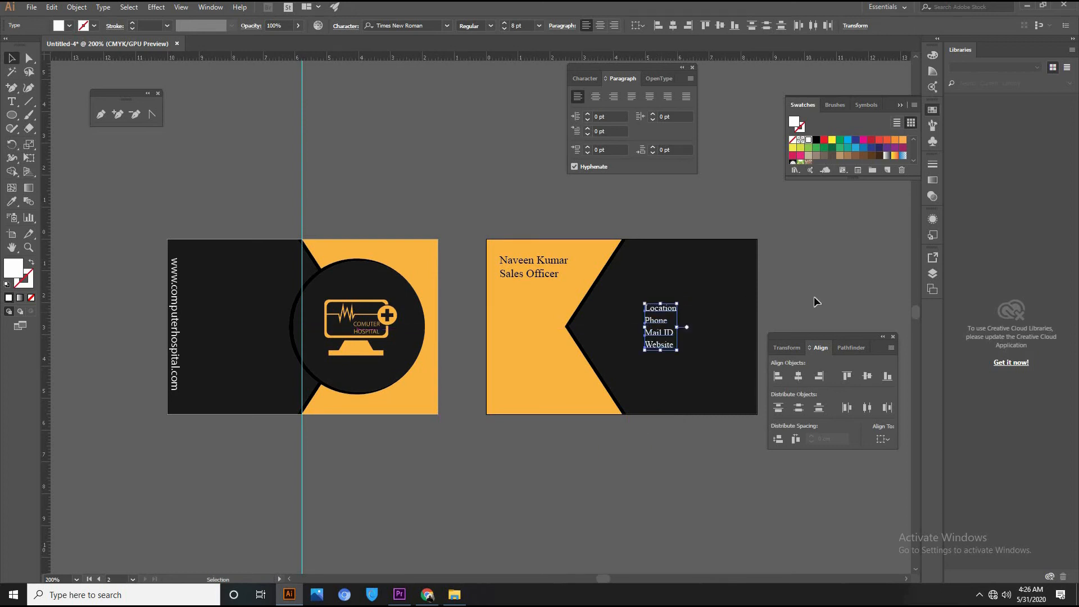
Lower the Website line and redistribute Phone and Mail ID between Location and Website.
click(814, 301)
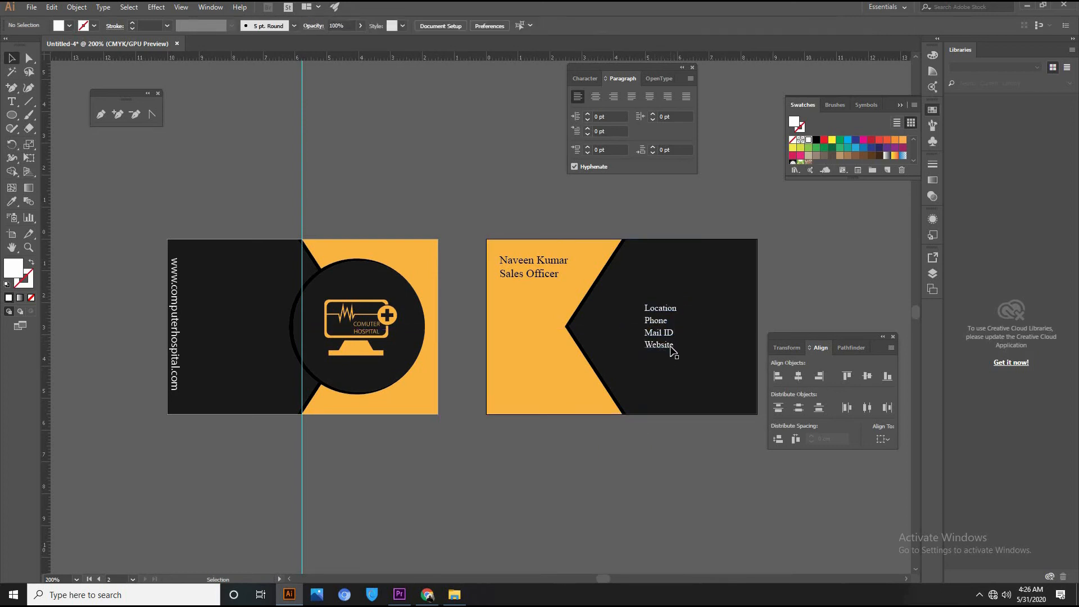
drag(667, 343, 666, 348)
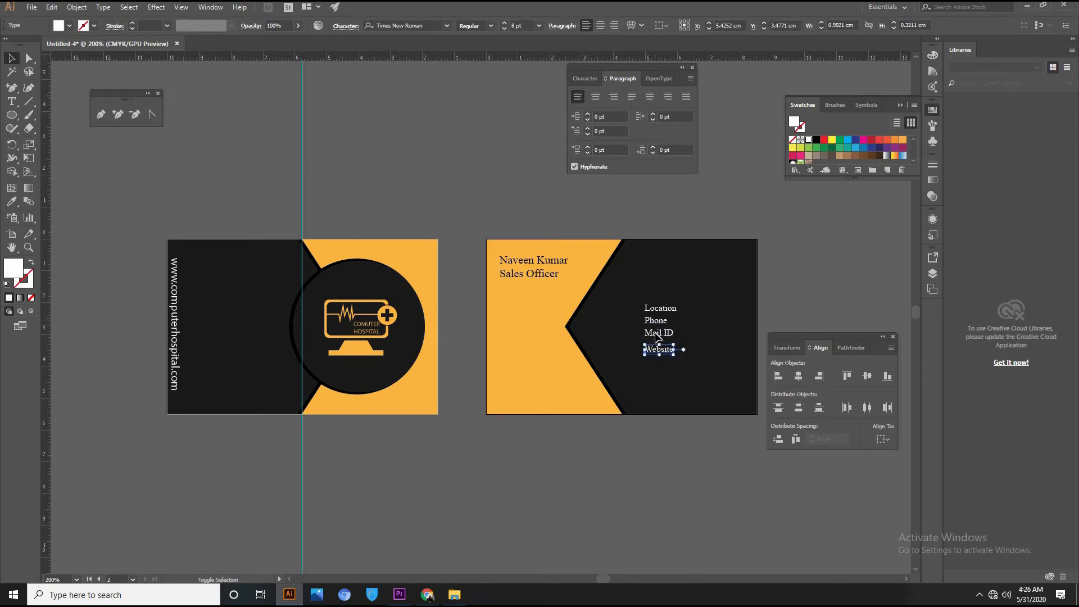
shift+click(661, 332)
shift+click(660, 318)
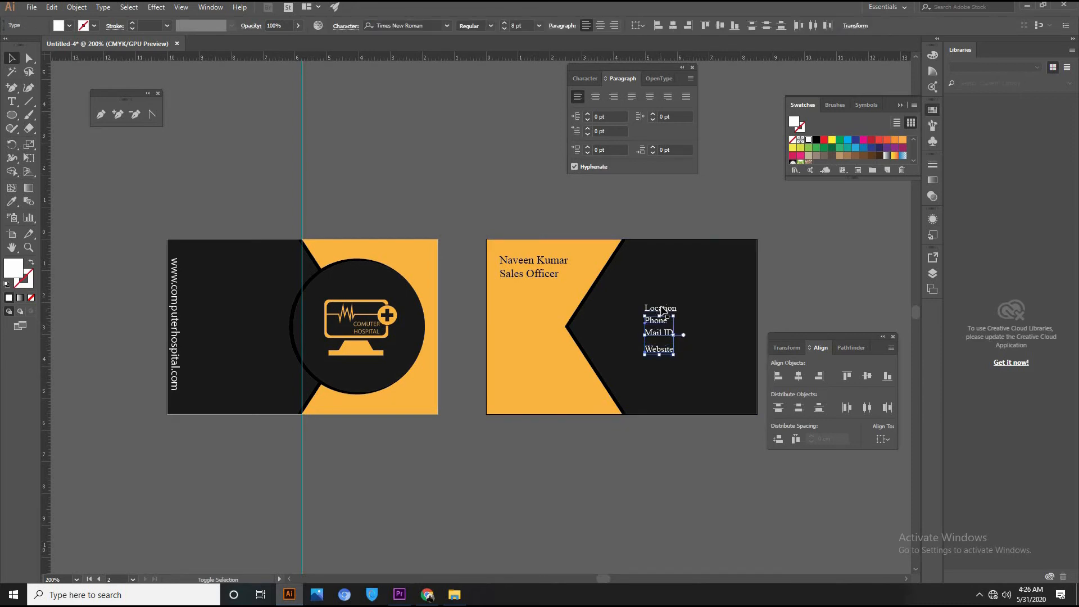
shift+click(662, 310)
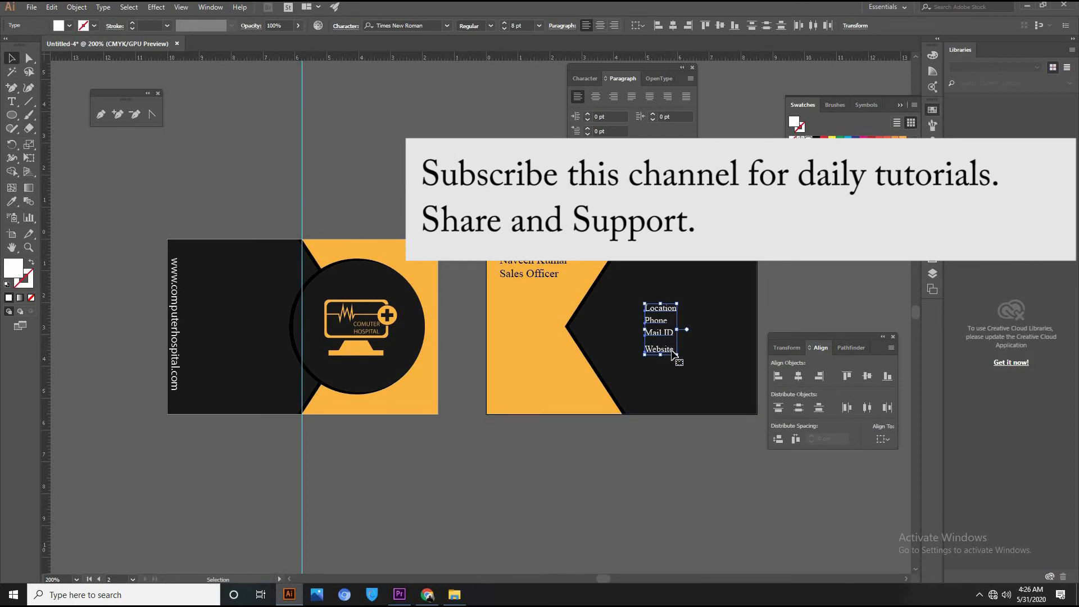
click(666, 426)
drag(655, 353, 656, 388)
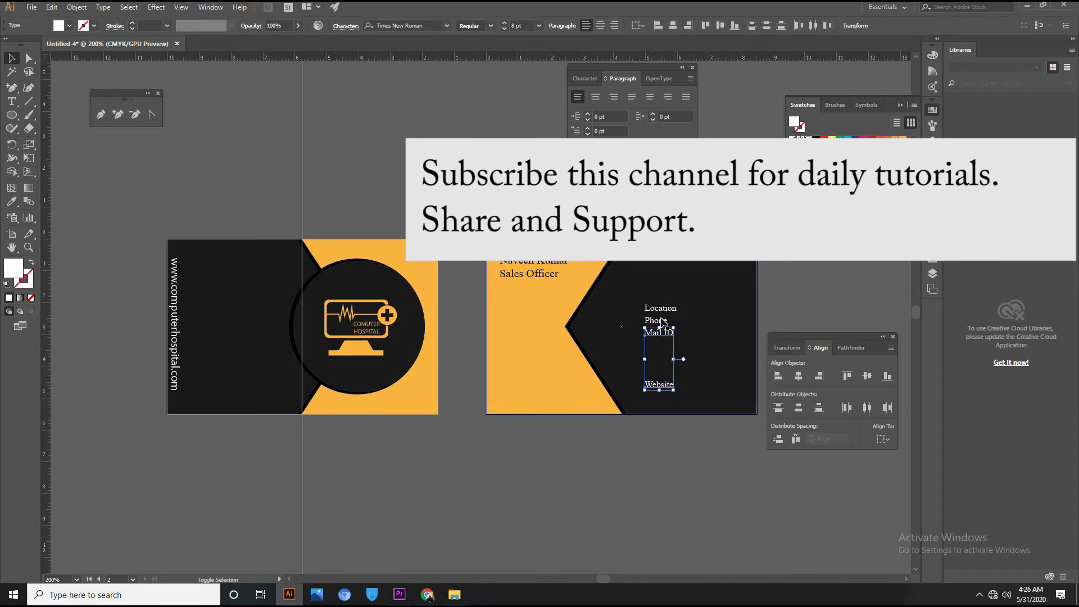
shift+click(660, 334)
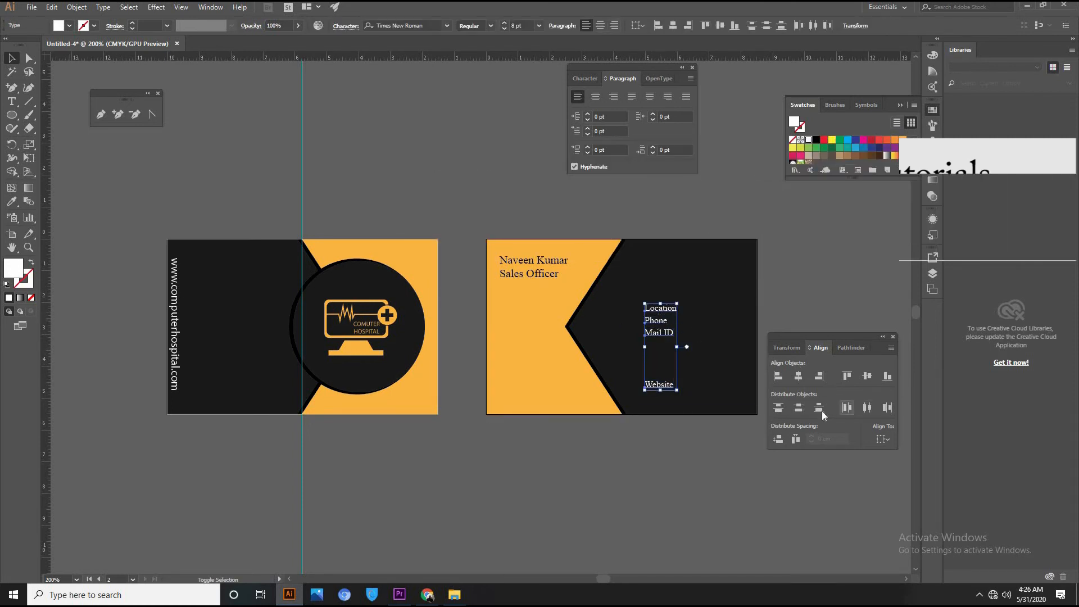
click(799, 407)
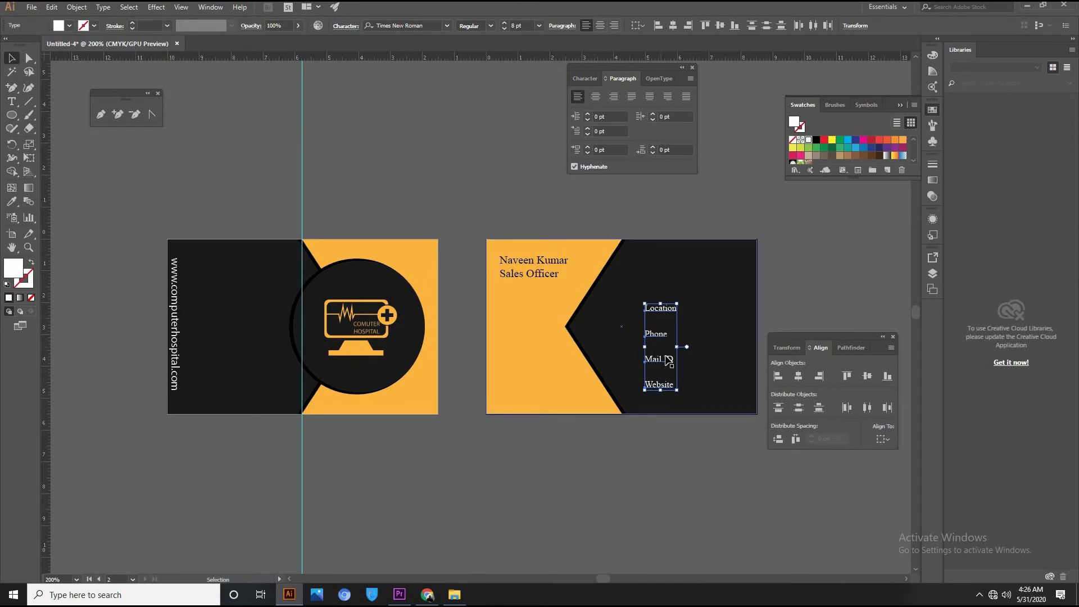
Restack Phone, Mail ID and Website tightly under Location and space all four evenly.
click(669, 455)
drag(658, 336, 656, 319)
drag(655, 358, 655, 337)
drag(655, 379, 655, 348)
click(661, 308)
shift+click(659, 320)
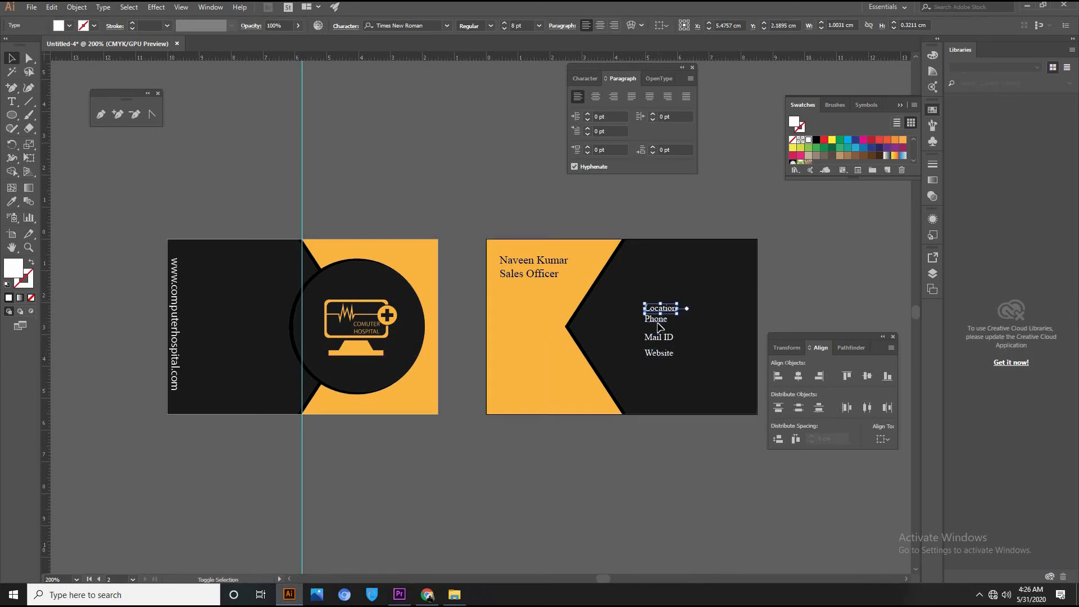
shift+click(659, 337)
shift+click(659, 353)
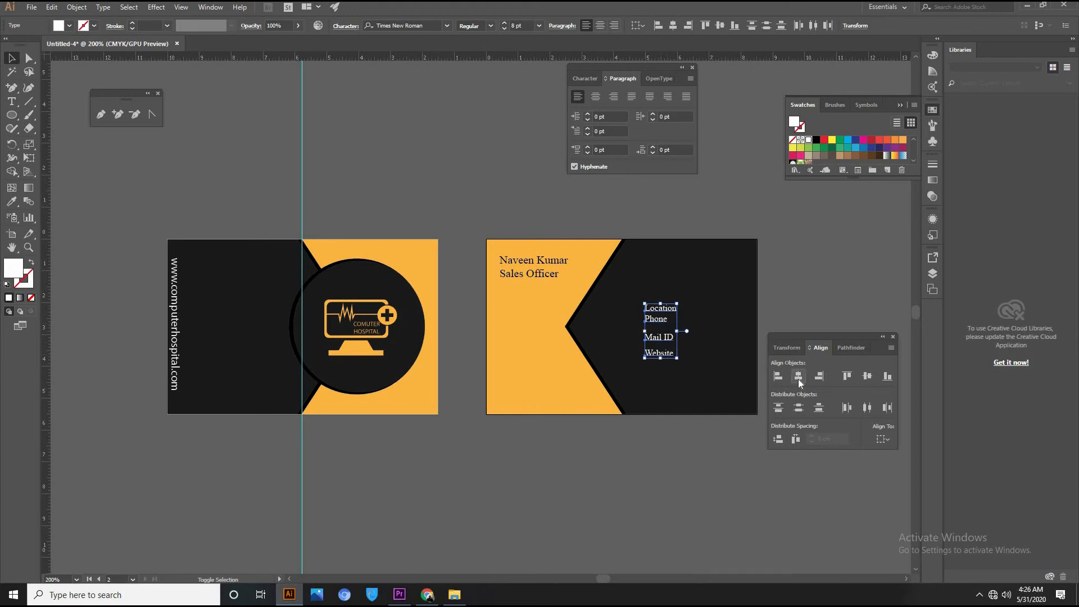
click(798, 406)
click(702, 490)
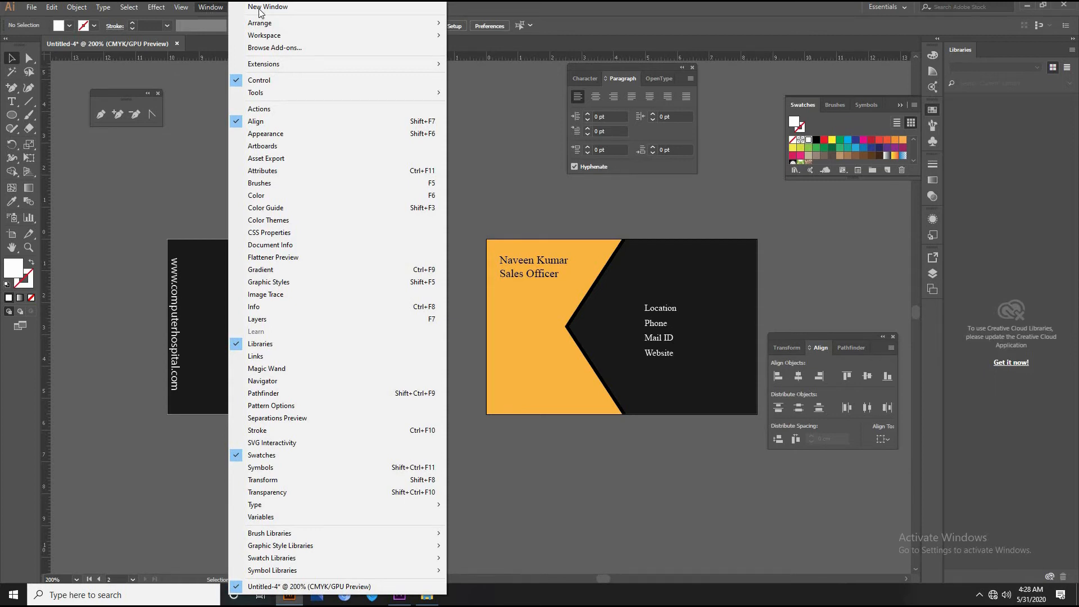
Open the Web Icons symbol library from the Symbols panel and move it off the card.
click(279, 468)
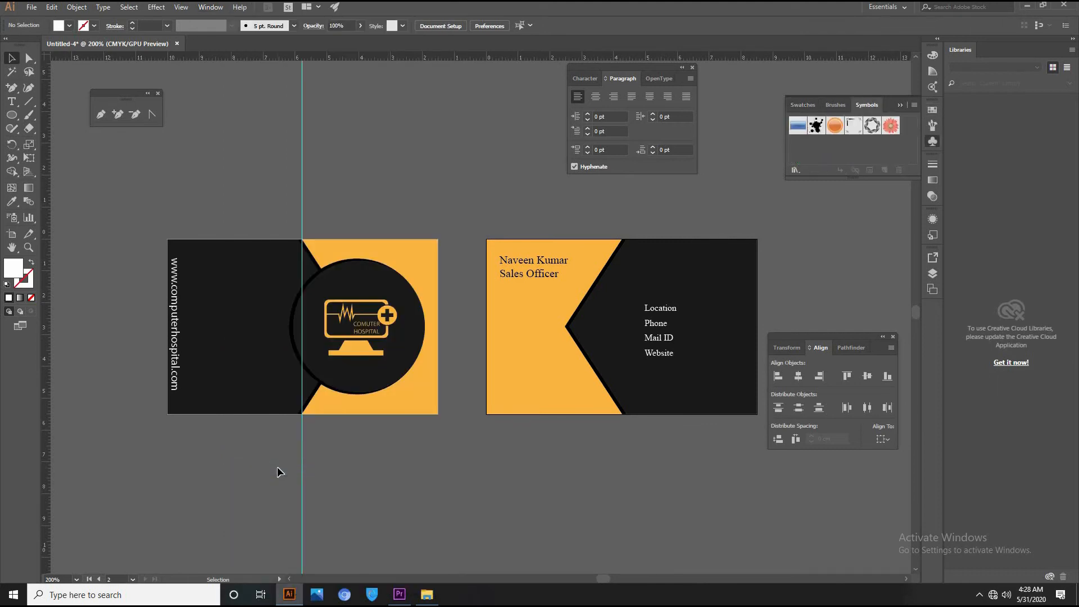
click(915, 105)
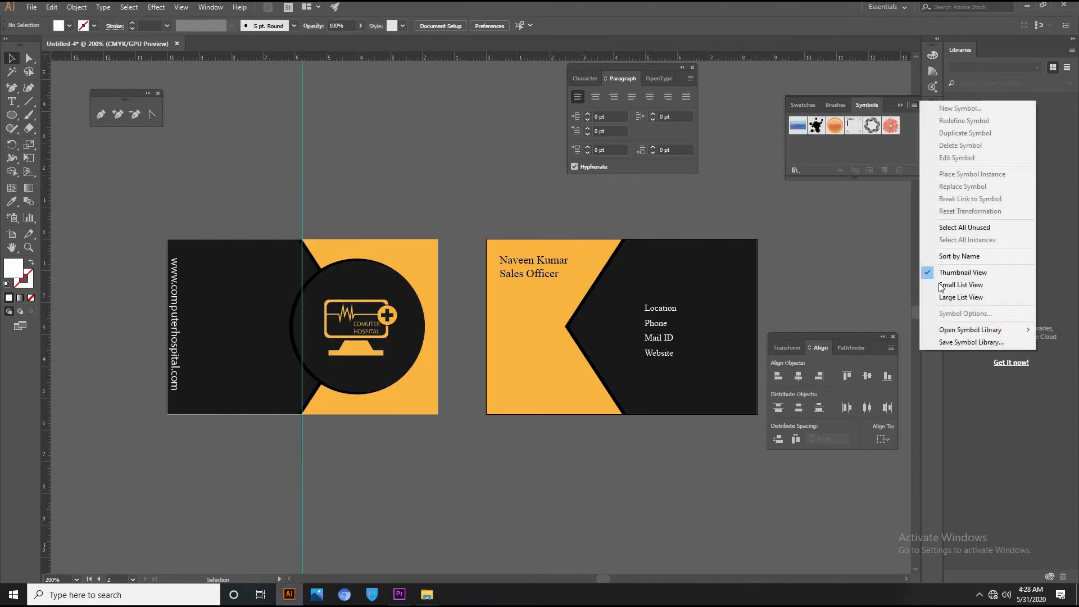
mouse_move(958, 332)
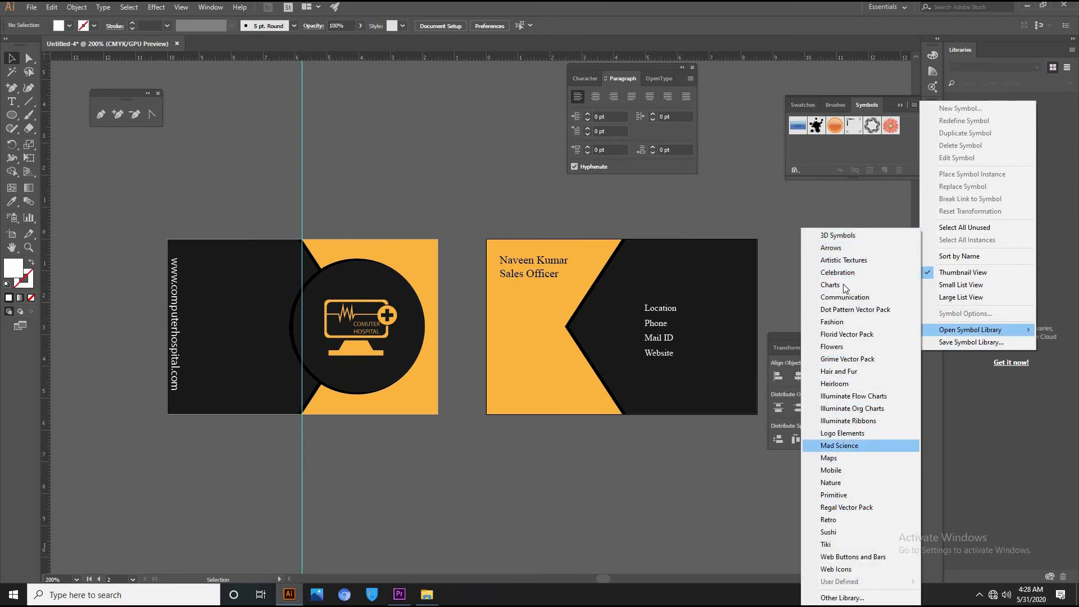
click(836, 569)
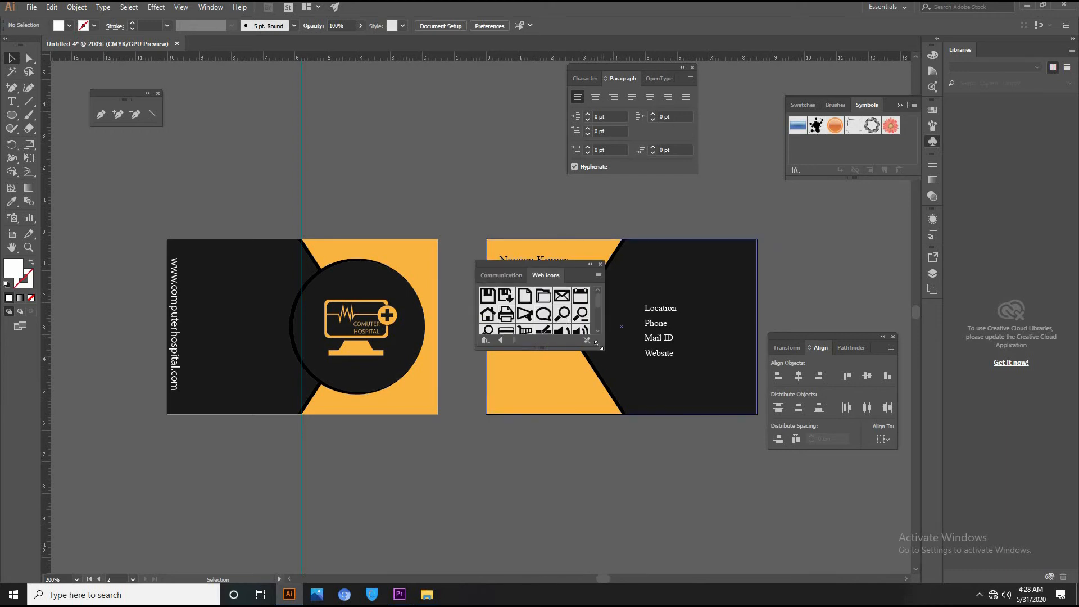
drag(647, 469, 653, 466)
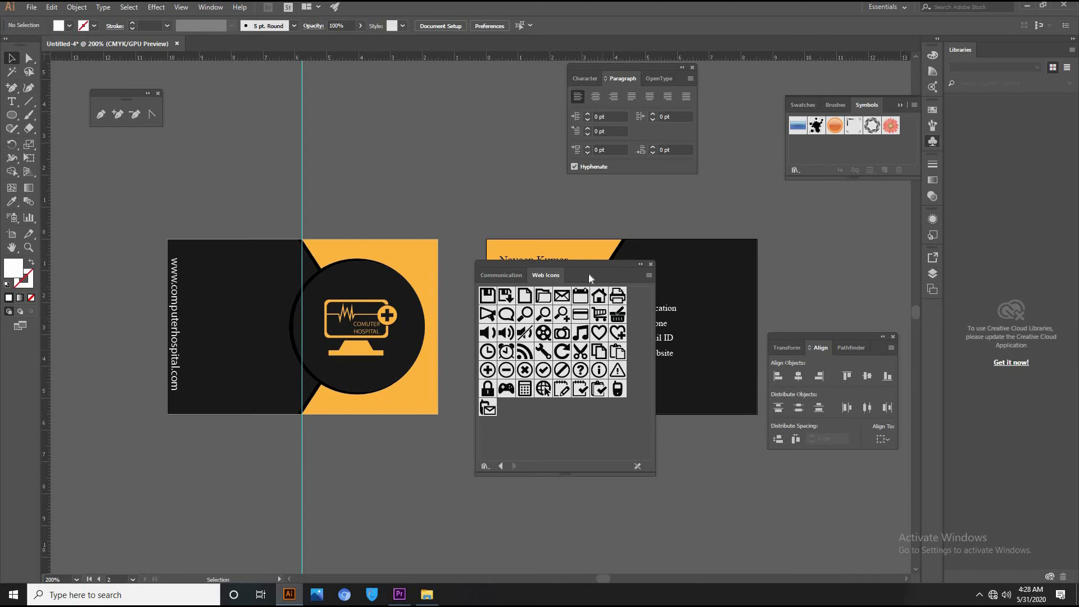
drag(594, 263, 888, 215)
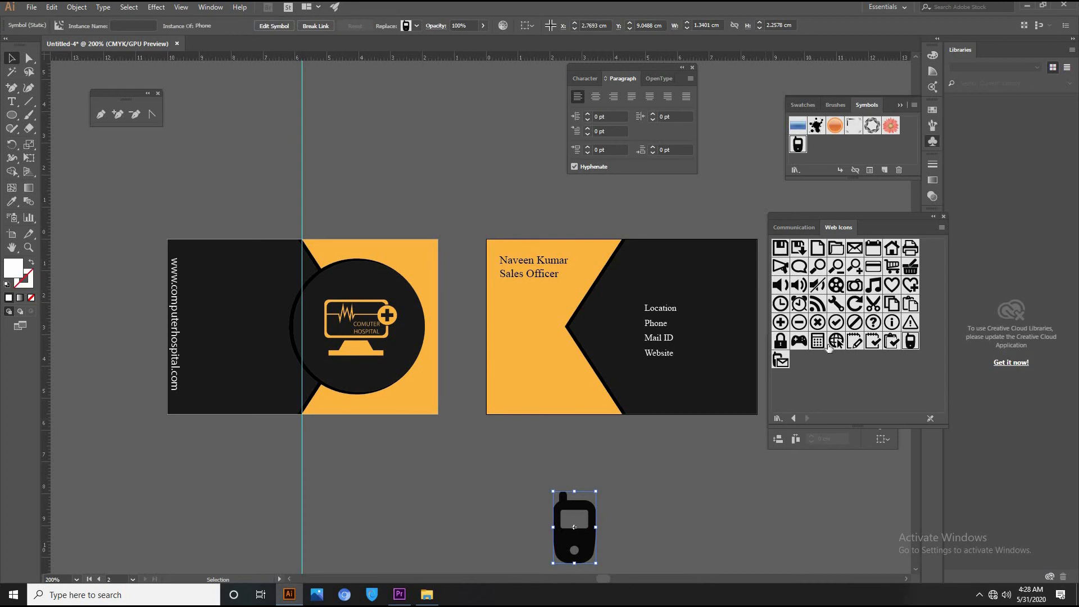
Place globe and envelope icons below the card and draw a white circle beside the back card.
drag(681, 484, 680, 484)
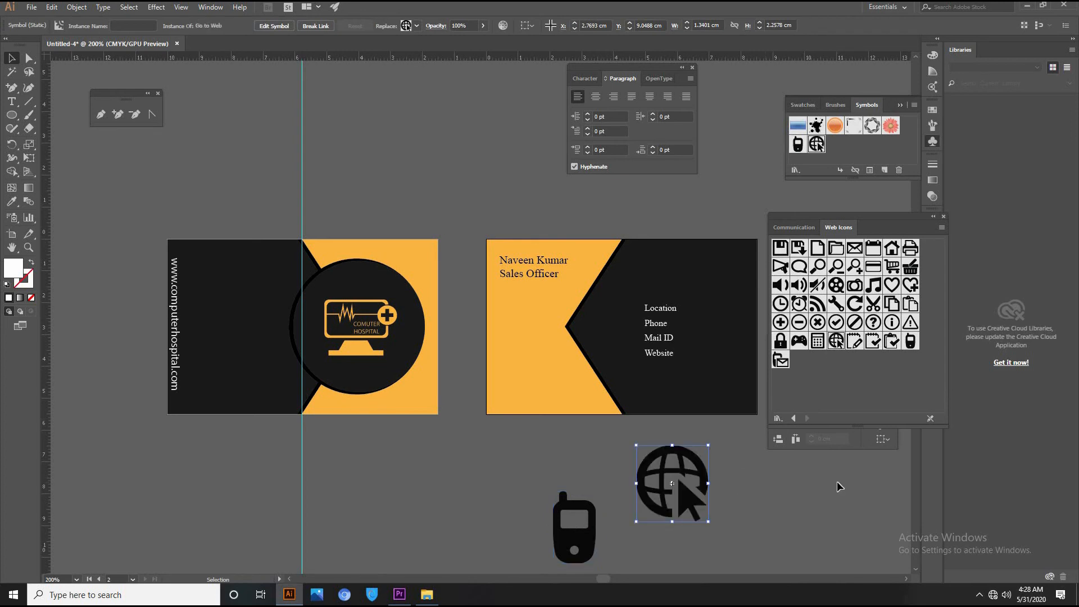
drag(855, 250, 769, 497)
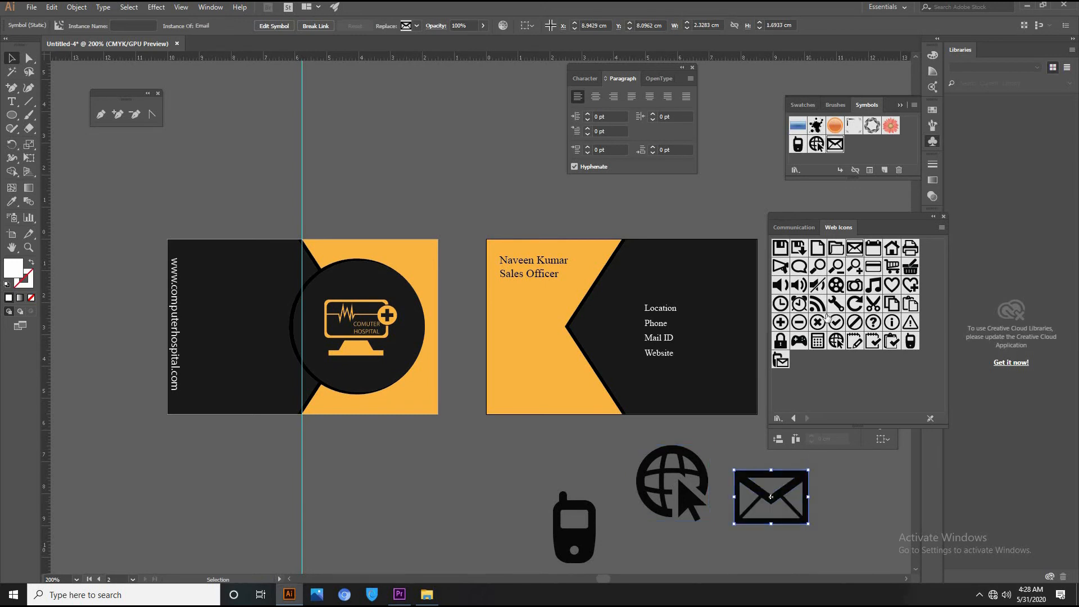
click(944, 218)
drag(702, 484, 441, 419)
click(13, 116)
drag(594, 269, 665, 356)
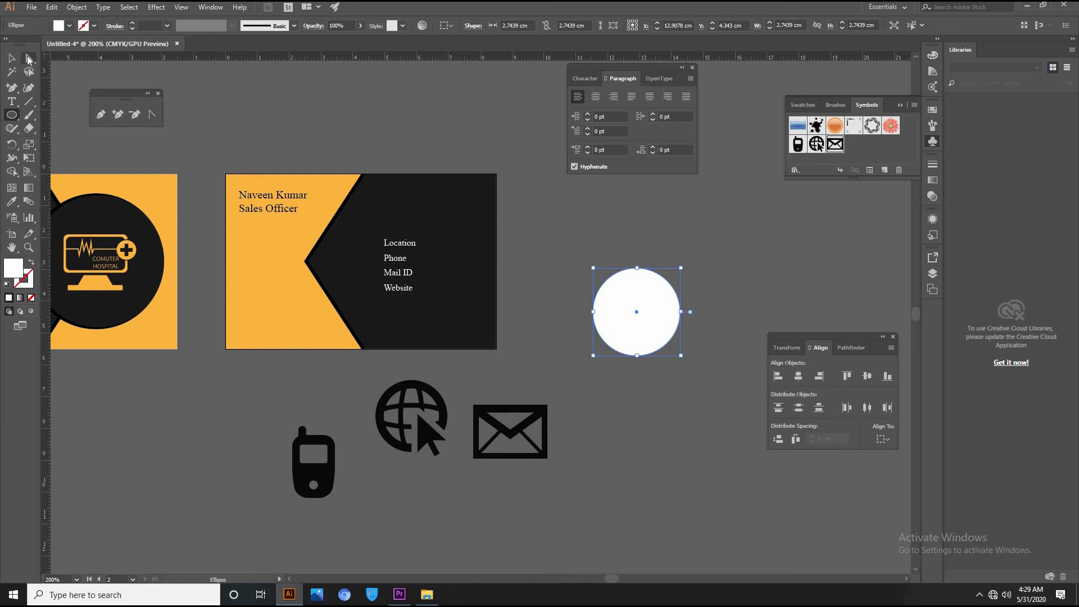
Pull the circle's bottom anchor into a teardrop and draw a small circle at its centre.
click(151, 114)
click(637, 355)
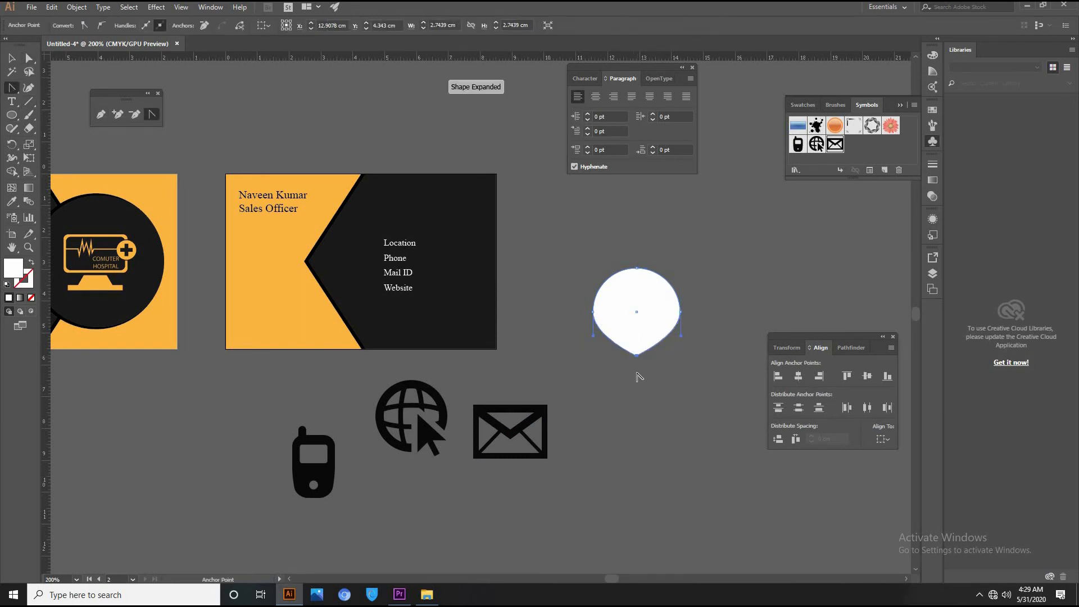
key(a)
drag(638, 355, 640, 397)
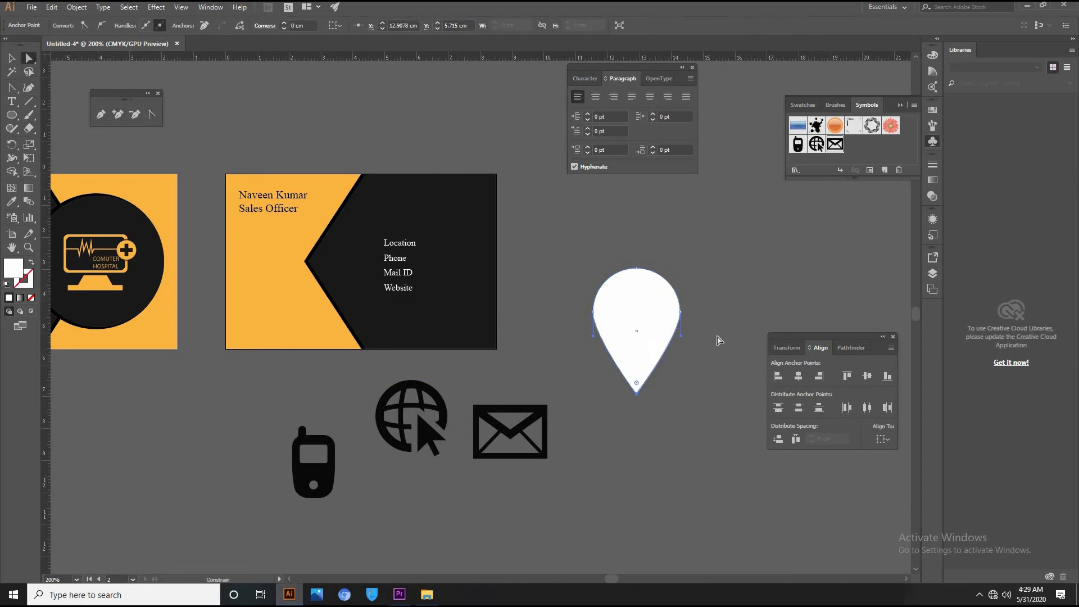
click(722, 295)
key(l)
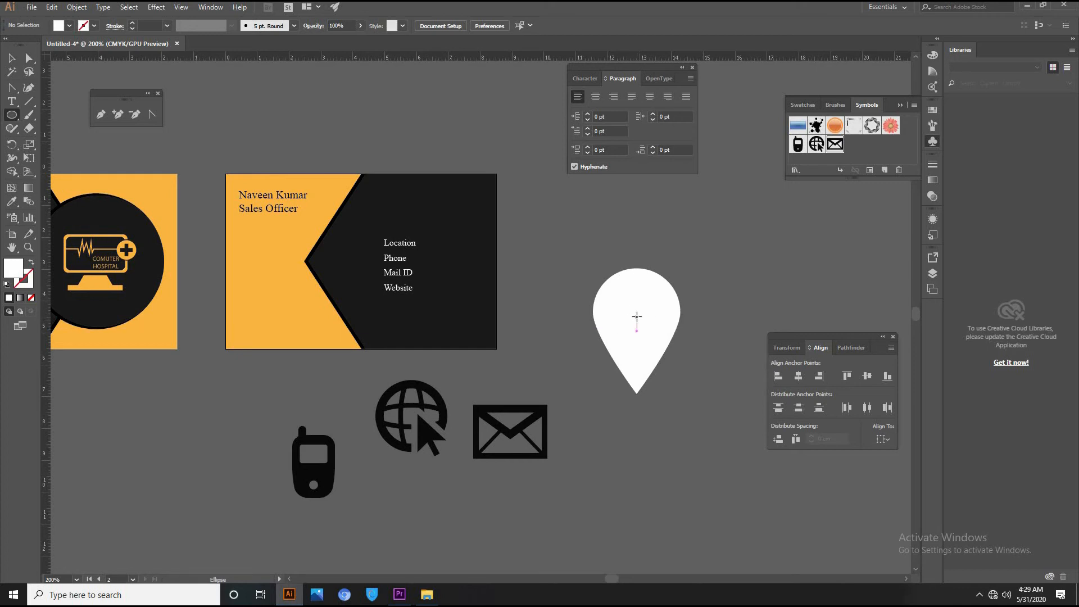
drag(637, 317, 651, 339)
key(Up)
key(Up)
key(Up)
key(Up)
key(Up)
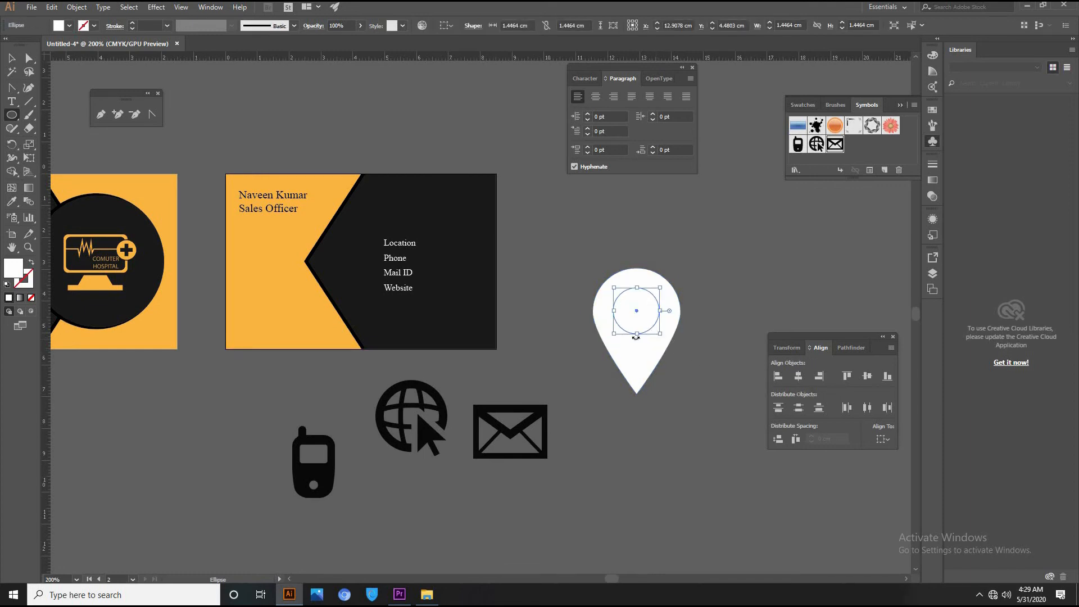
Cut the inner circle out of the teardrop with Pathfinder Minus Front and scale the pin down.
key(v)
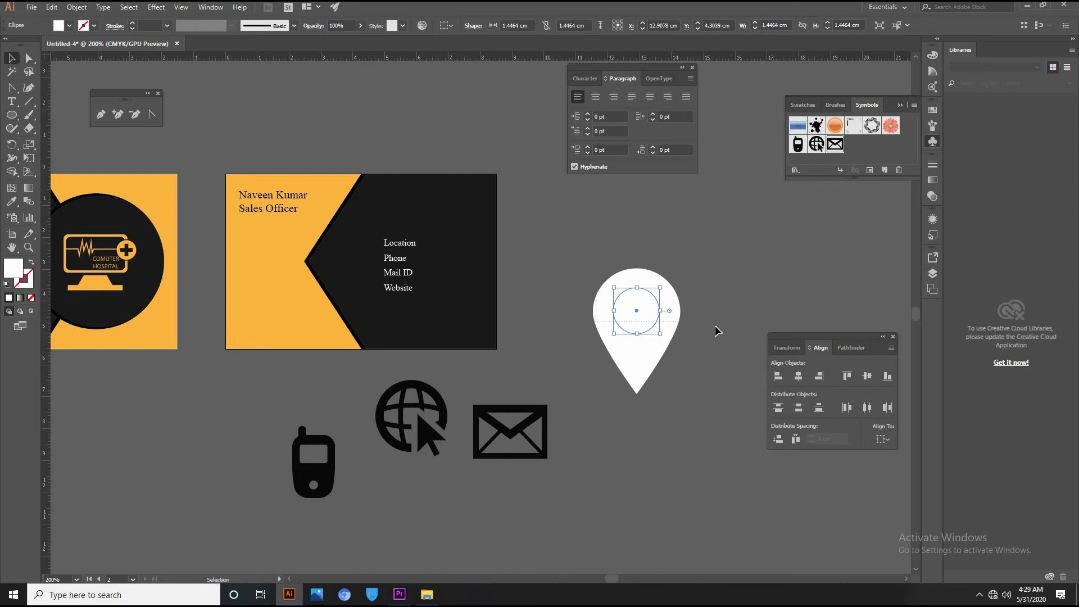
drag(715, 331, 719, 333)
click(849, 347)
click(799, 375)
click(583, 316)
click(661, 346)
drag(680, 269, 375, 243)
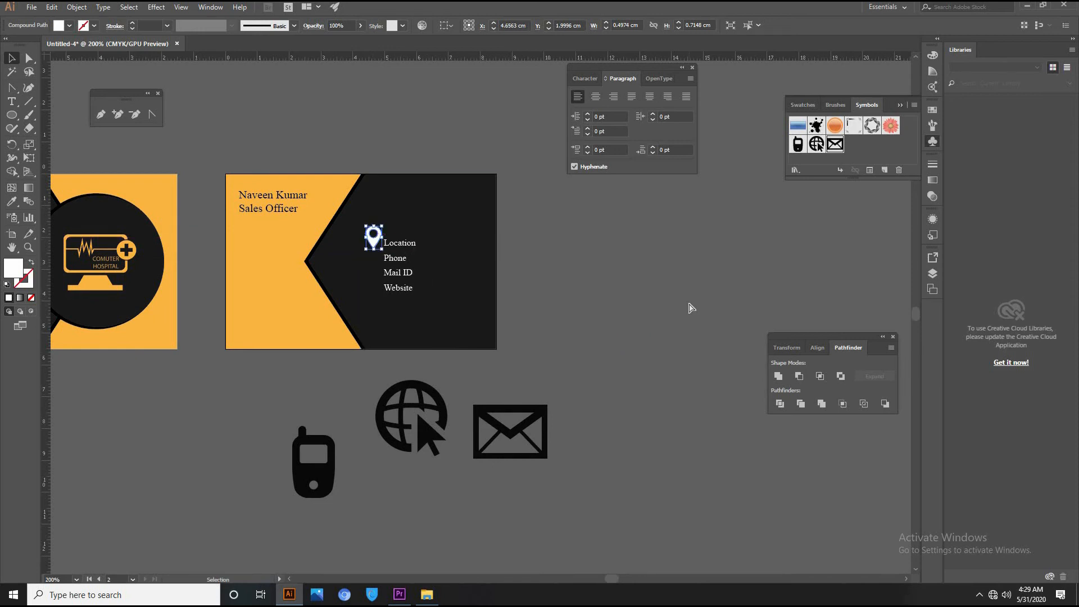
Shrink the pin to icon size and align it beside Location using a horizontal guide.
key(ctrl+equal)
key(ctrl+equal)
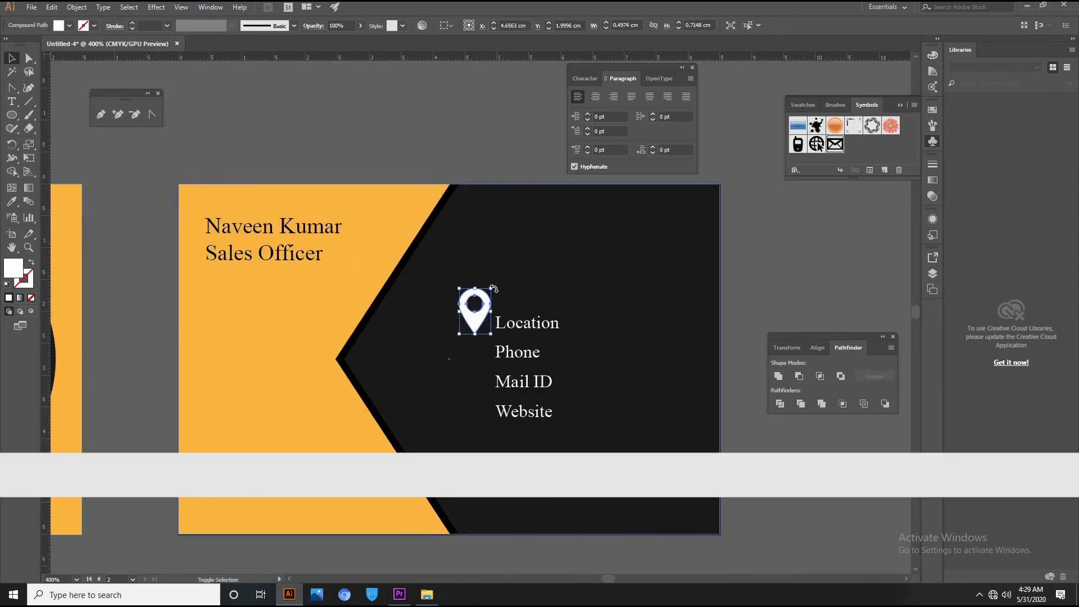
drag(490, 290, 477, 308)
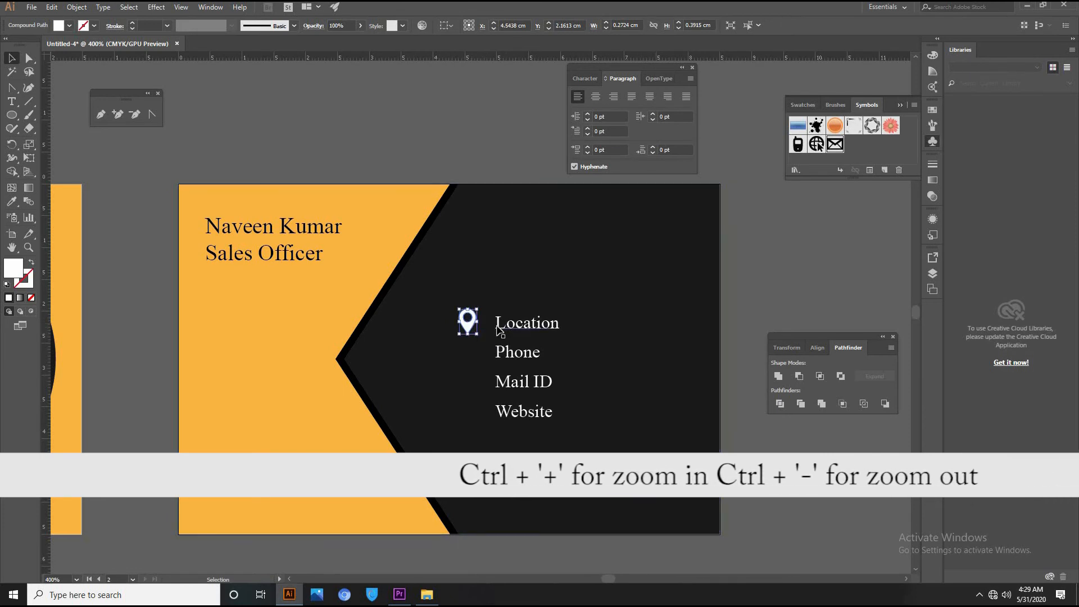
drag(466, 328, 475, 332)
click(614, 413)
drag(614, 413, 630, 351)
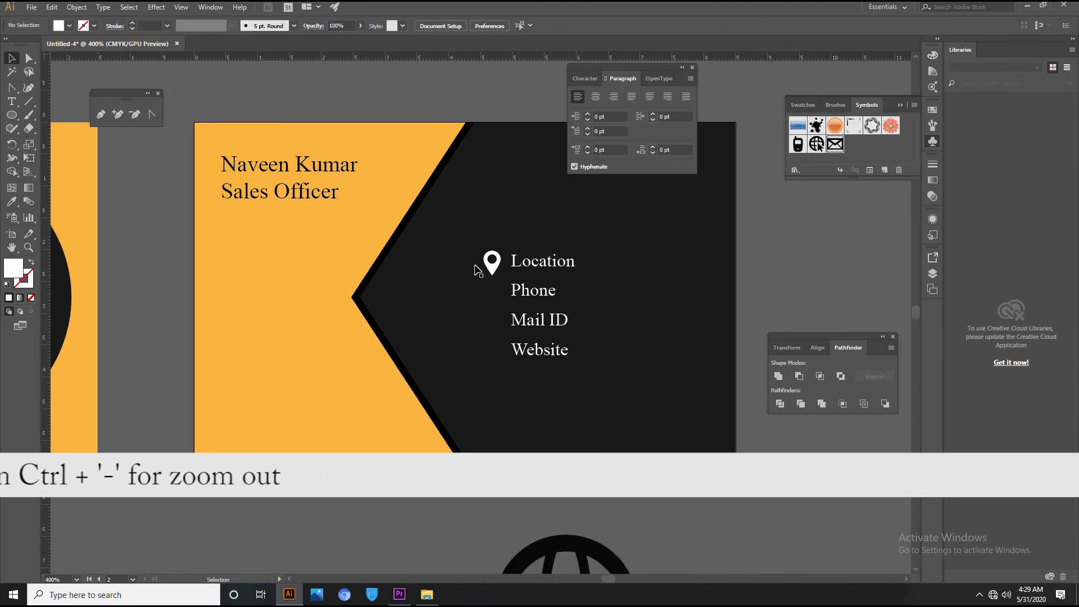
click(500, 271)
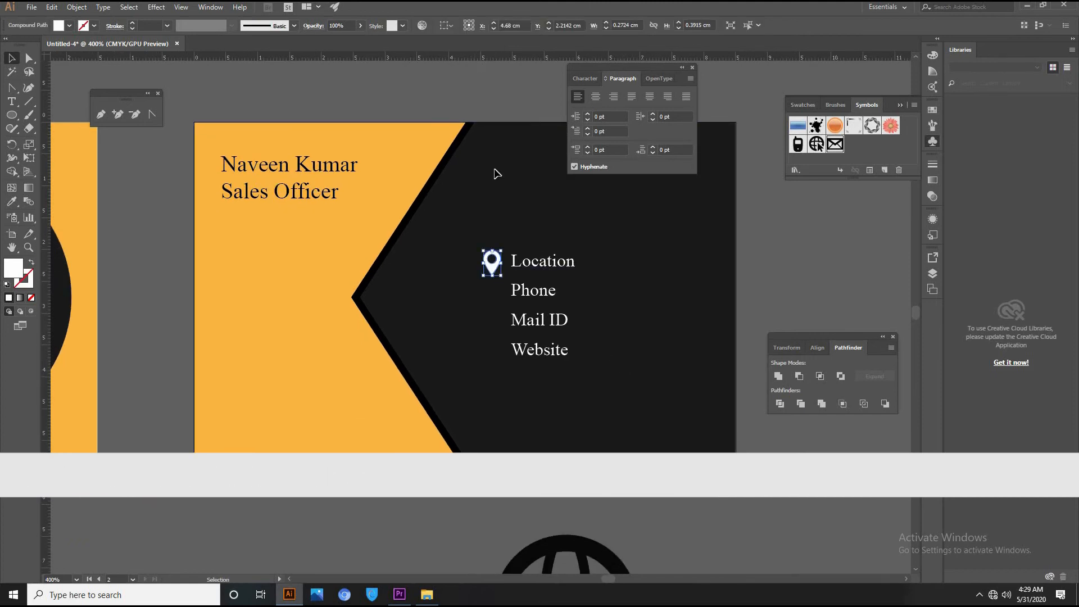
drag(506, 267, 493, 255)
drag(484, 55, 499, 257)
Bring the globe and phone symbols up close to the back card.
drag(597, 544, 843, 455)
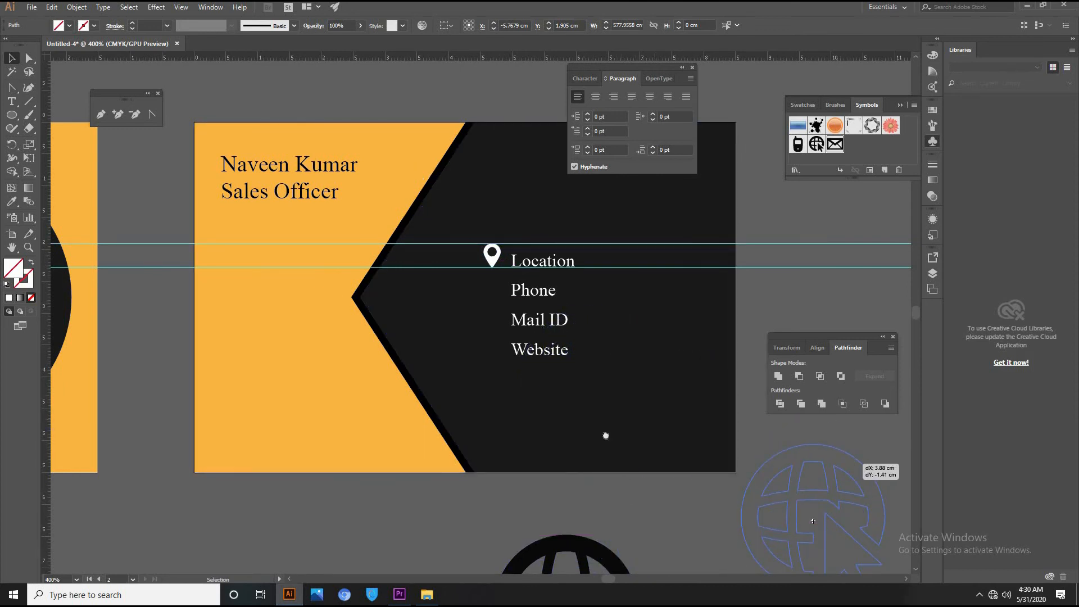
drag(606, 436, 535, 199)
drag(320, 472, 436, 301)
drag(450, 361, 515, 491)
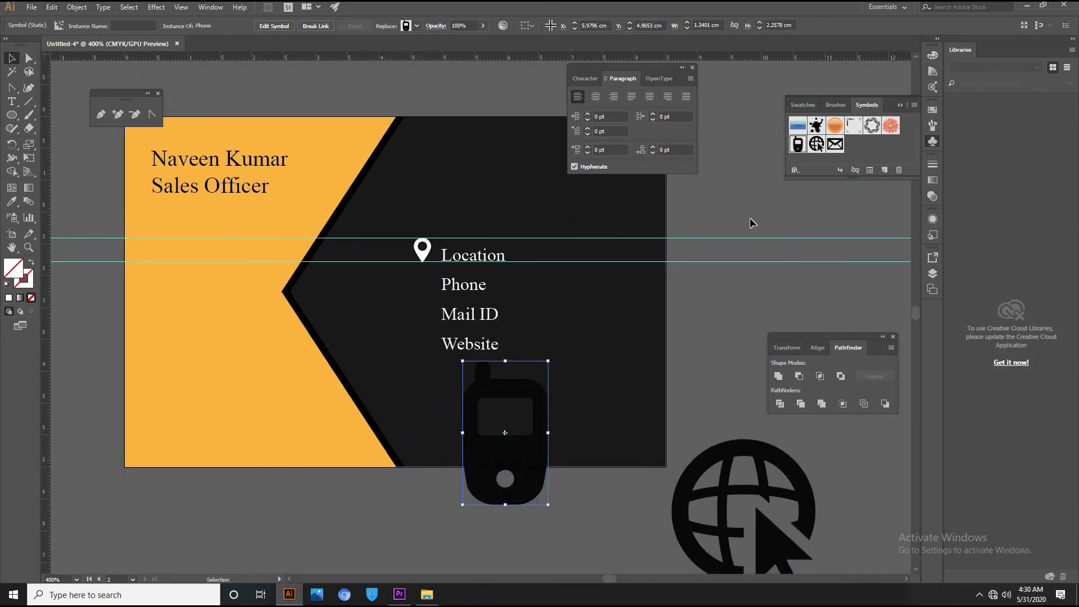
Expand the phone symbol into paths and give it a white fill.
click(75, 7)
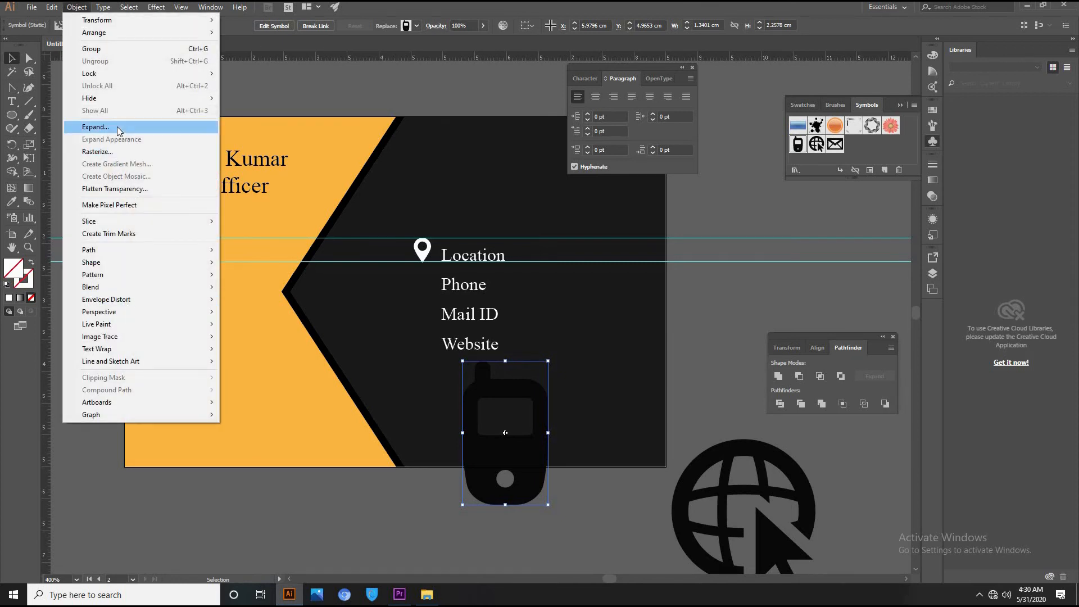
click(117, 127)
click(491, 361)
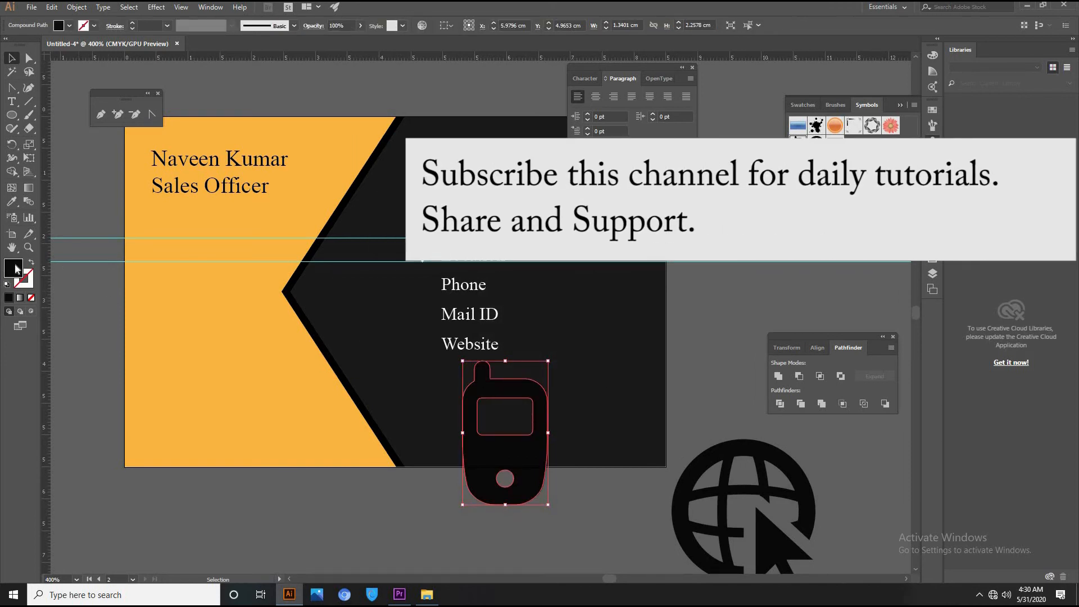
double_click(15, 268)
drag(404, 247, 381, 212)
click(658, 213)
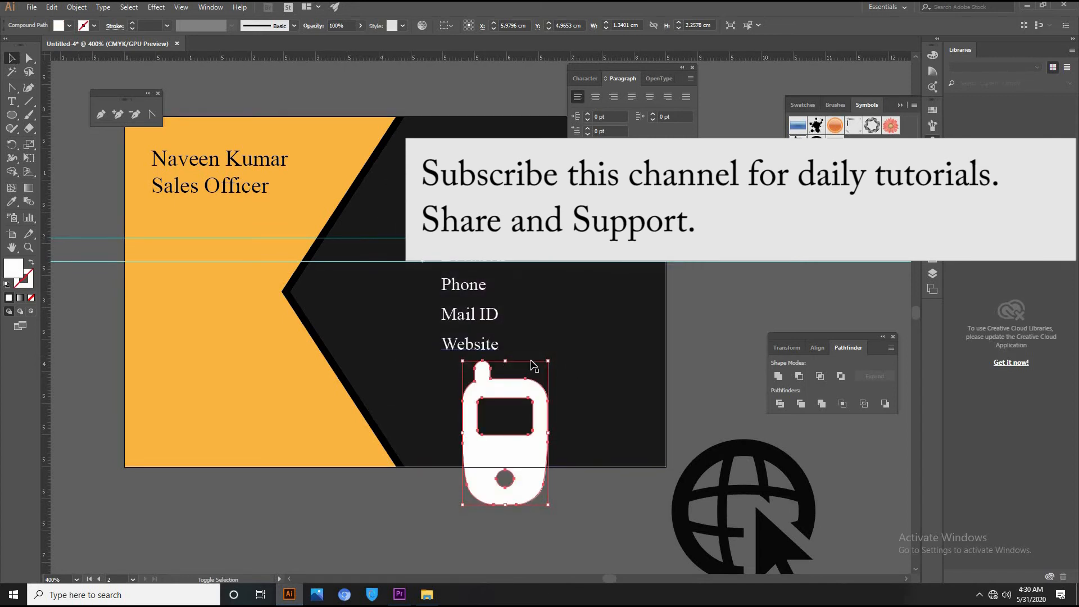
Shrink the phone to icon size and place it just left of the Phone line.
drag(550, 362, 400, 239)
click(742, 198)
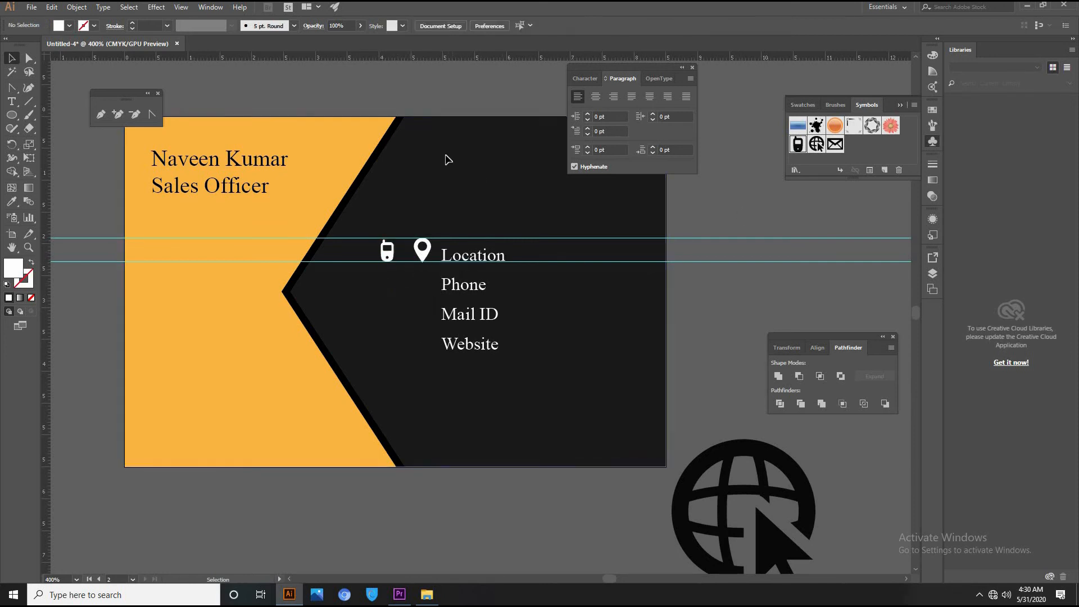
click(438, 291)
drag(393, 248, 425, 275)
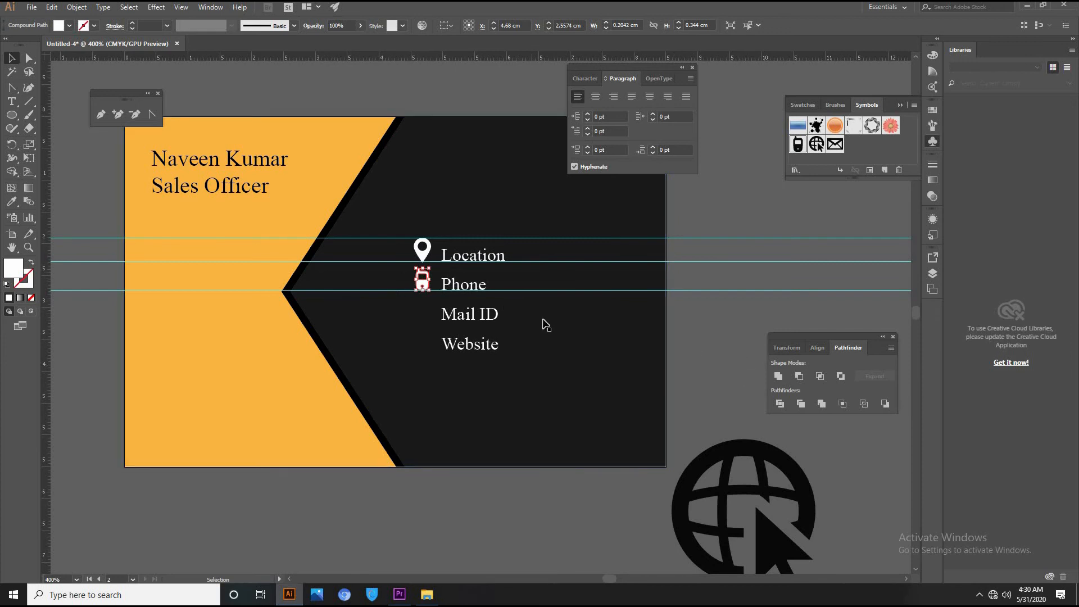
click(496, 300)
drag(424, 286, 424, 286)
click(685, 400)
drag(652, 445, 586, 275)
drag(571, 428, 80, 111)
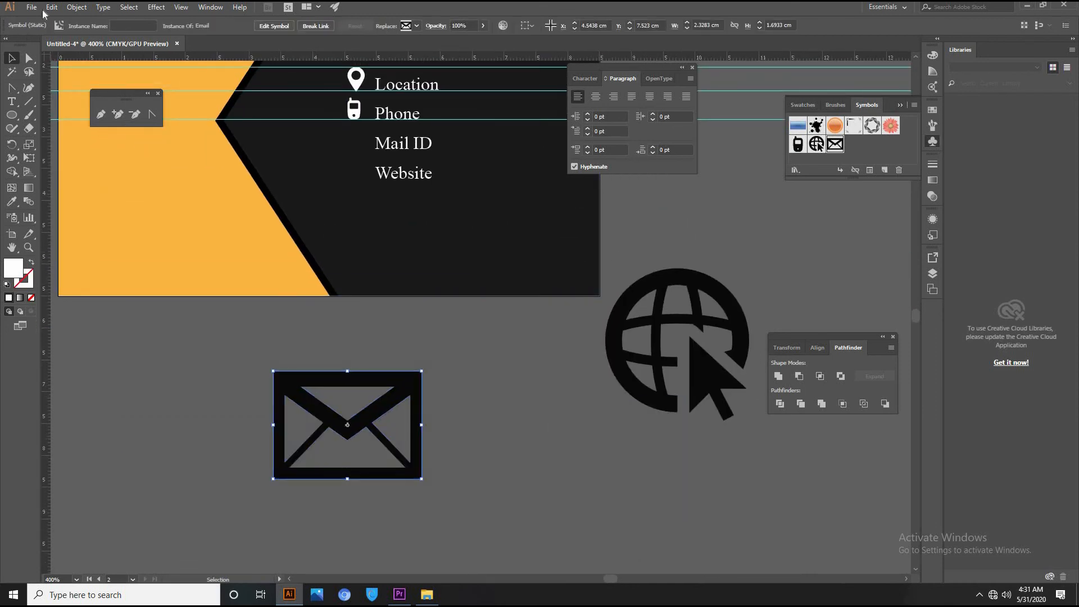
Expand the envelope symbol, eyedropper the phone's white fill onto it, and move it onto the card.
click(75, 7)
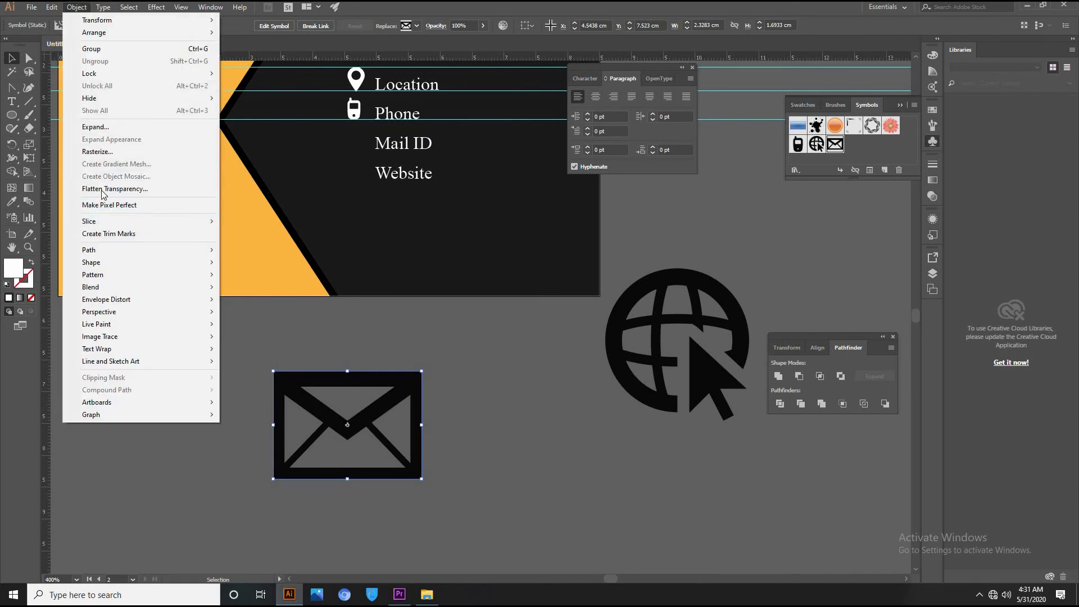
click(98, 127)
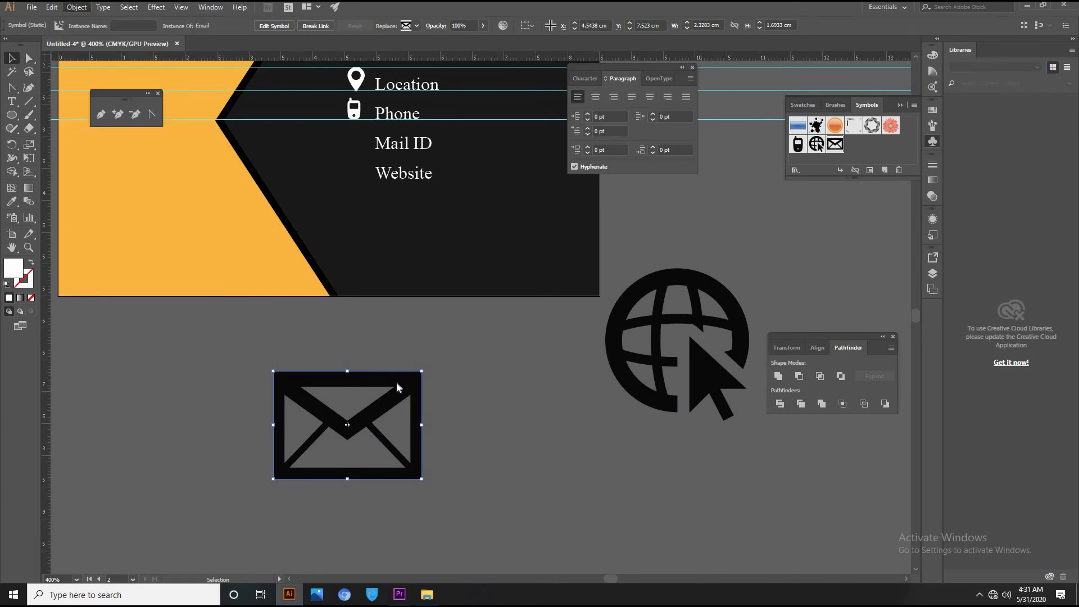
click(533, 362)
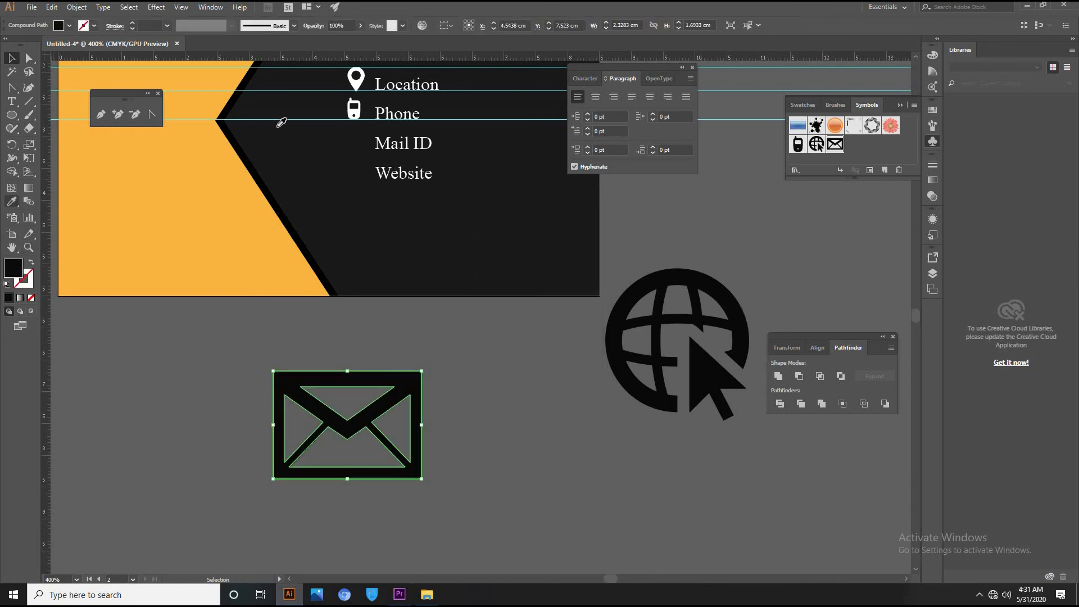
click(354, 107)
click(12, 59)
drag(436, 421, 445, 140)
Add a guide along Mail ID and set the envelope icon beside that line.
click(491, 455)
drag(487, 63, 487, 224)
key(ctrl+z)
key(v)
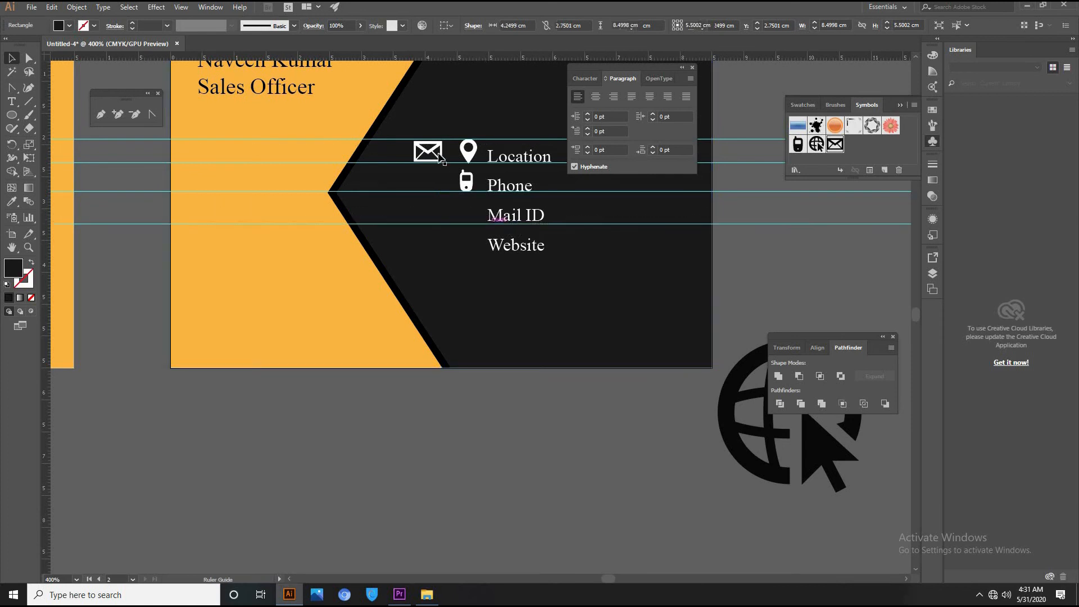
drag(439, 151, 466, 216)
click(509, 422)
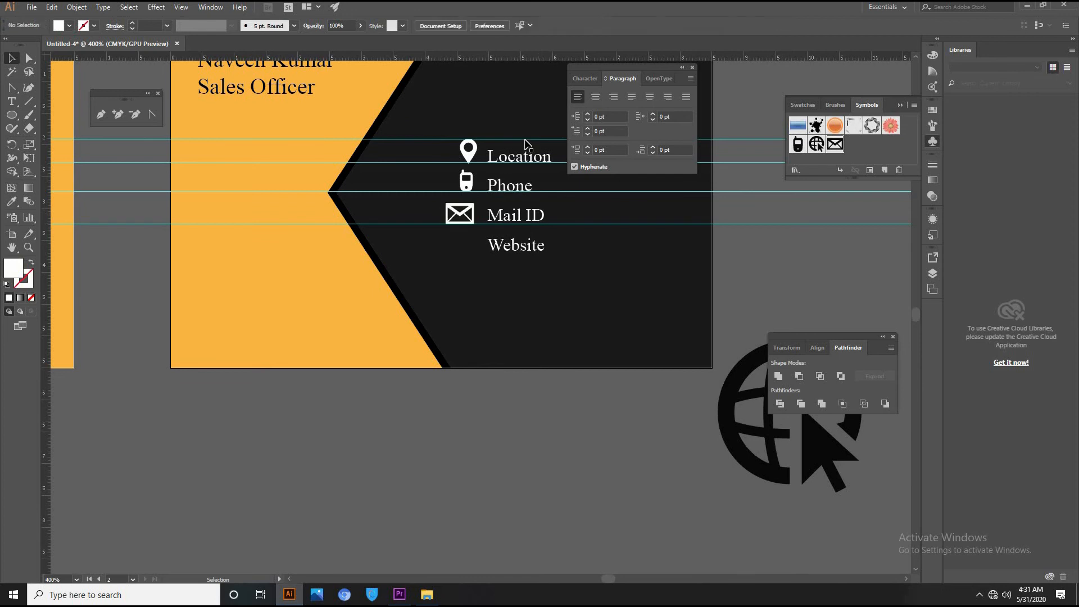
Expand the globe symbol and eyedropper the white icon fill onto it.
drag(465, 462, 466, 461)
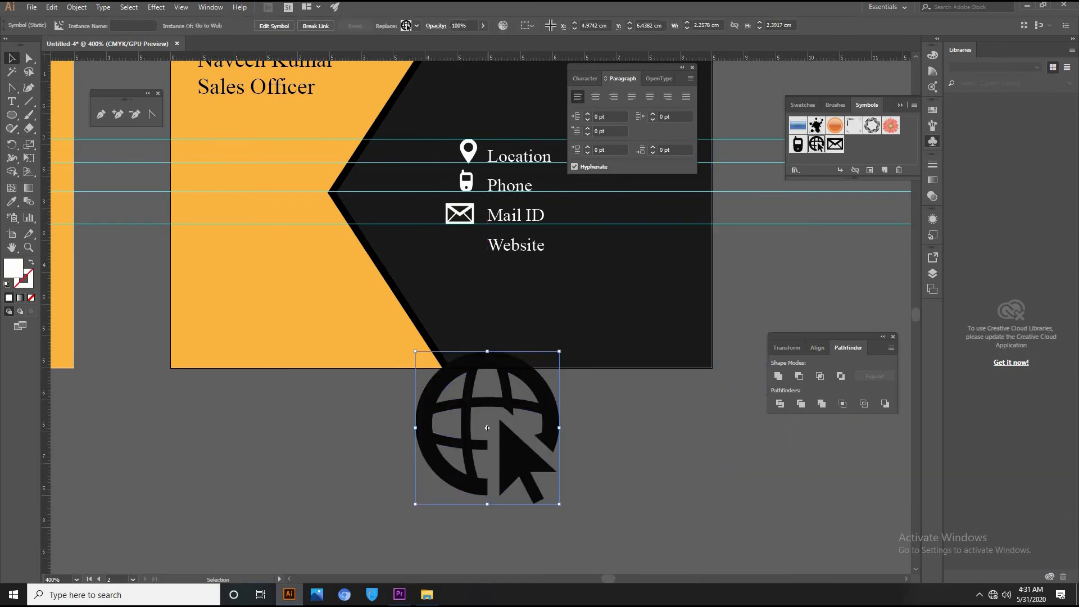
click(75, 10)
key(Escape)
click(503, 358)
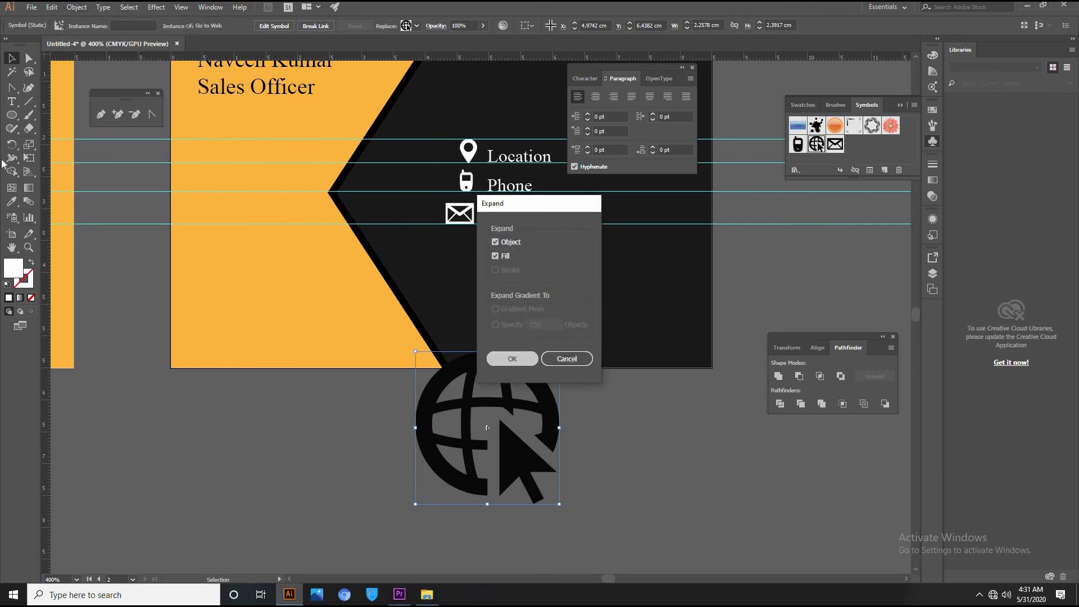
click(11, 201)
click(467, 151)
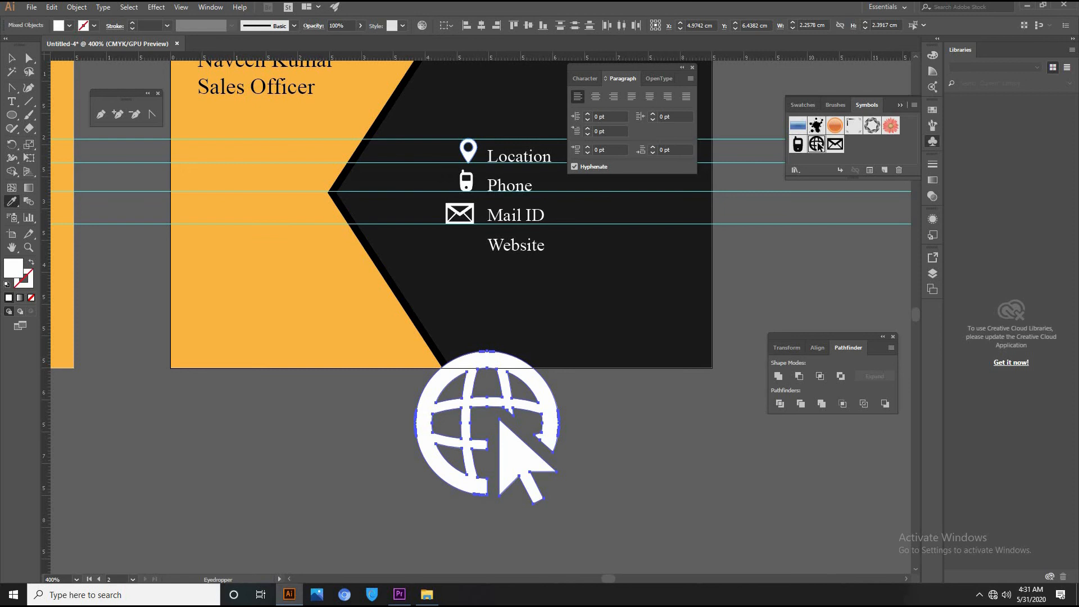
key(v)
Shrink the globe and line it up beside Website along a guide.
drag(560, 353, 470, 252)
drag(492, 62, 465, 238)
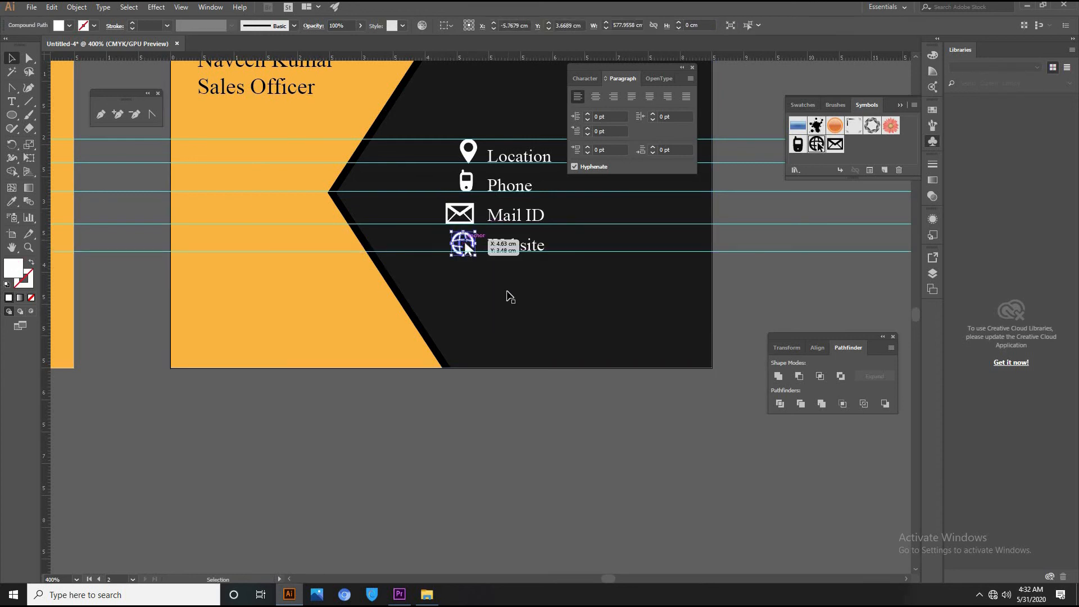
key(Up)
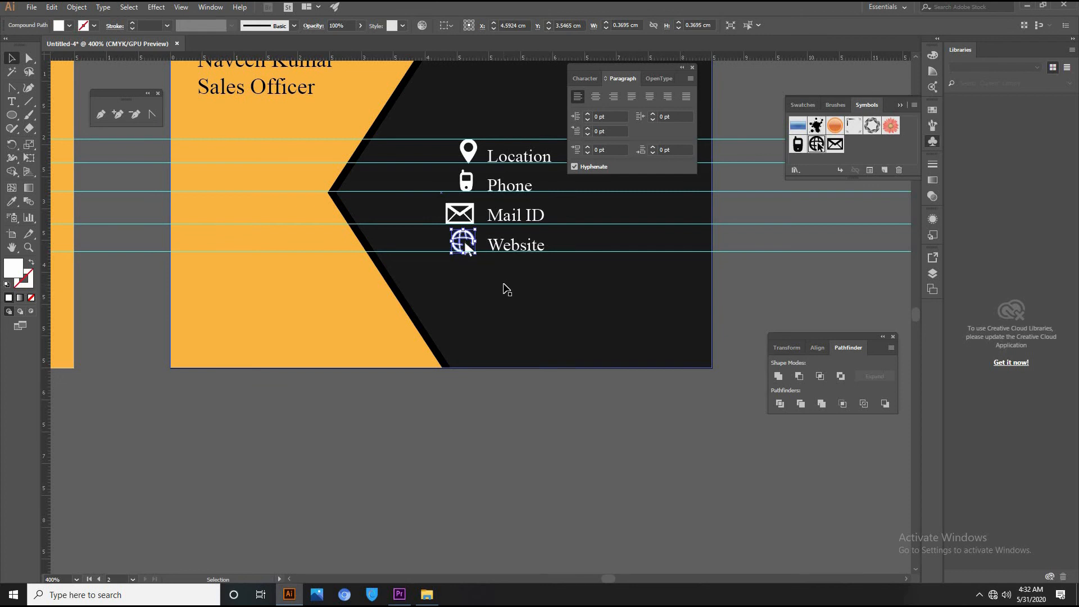
click(585, 315)
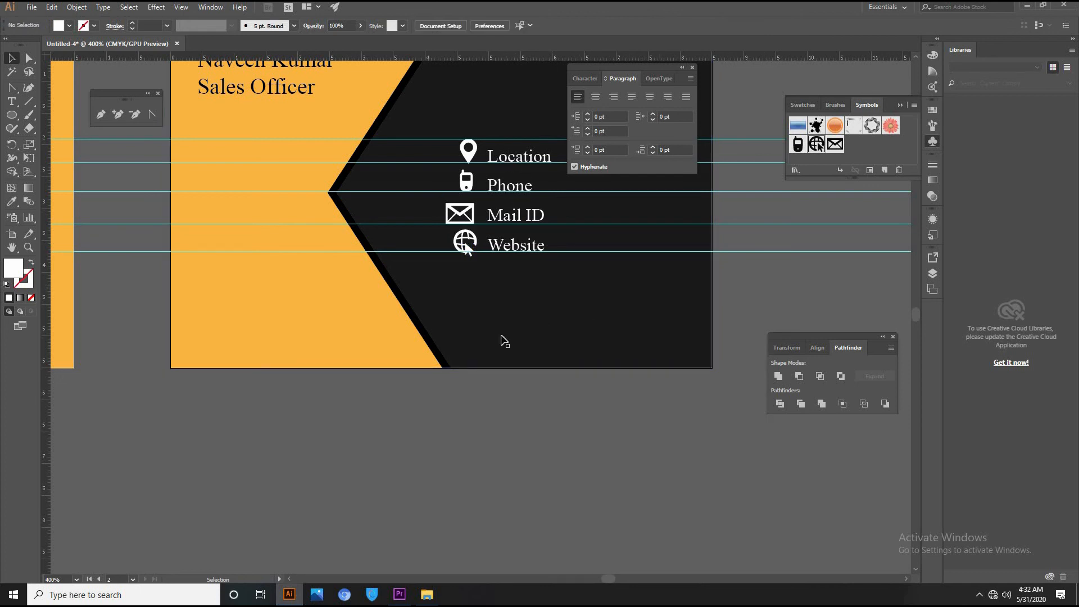
Delete all guides and zoom out to show both card sides.
key(ctrl+alt+5)
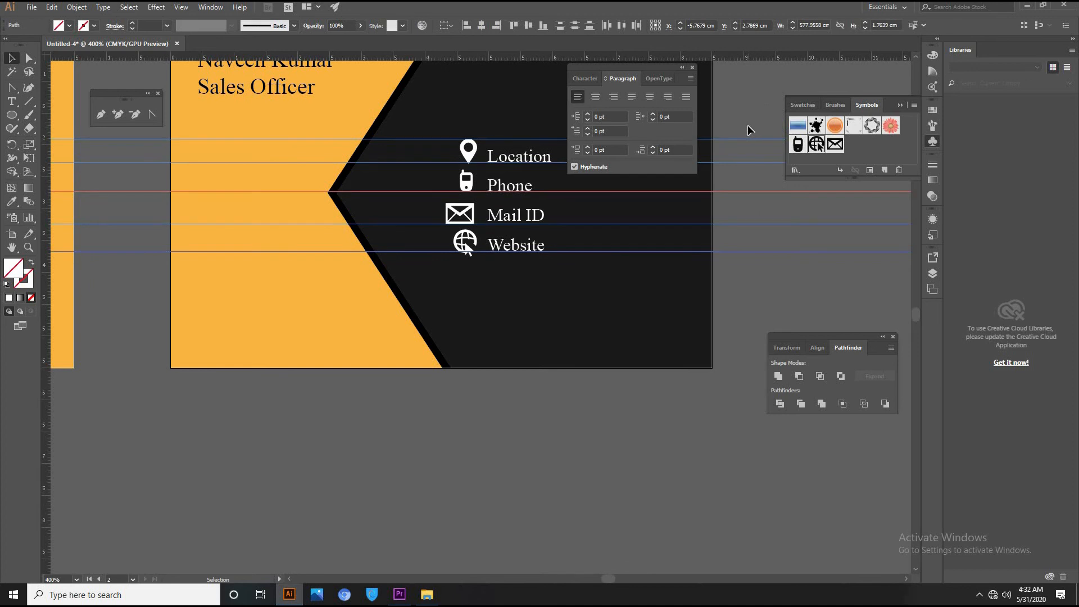
key(Delete)
key(ctrl+minus)
key(ctrl+minus)
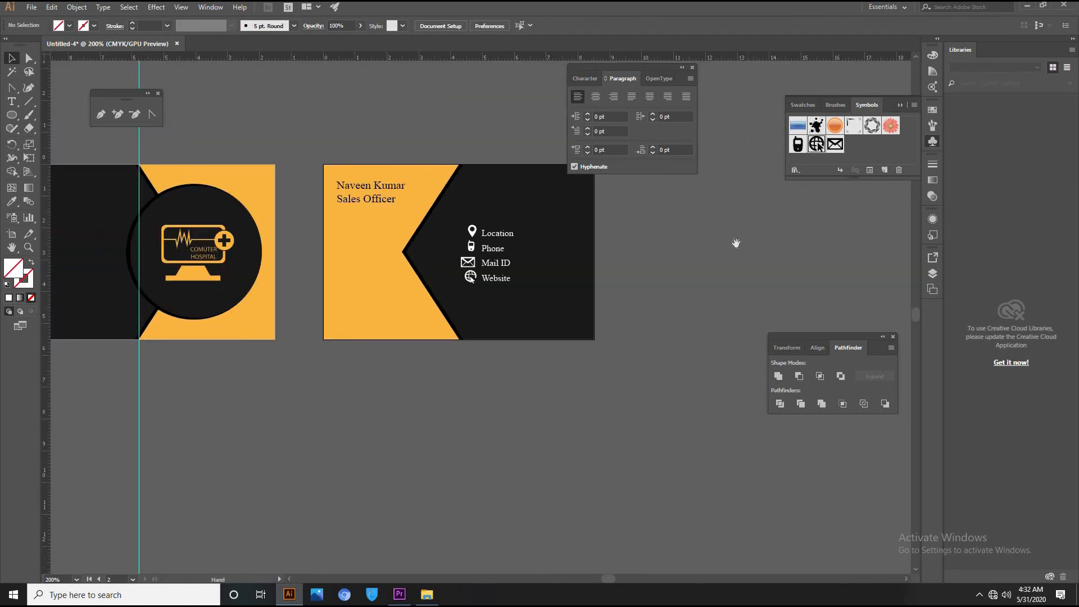
drag(517, 324, 624, 400)
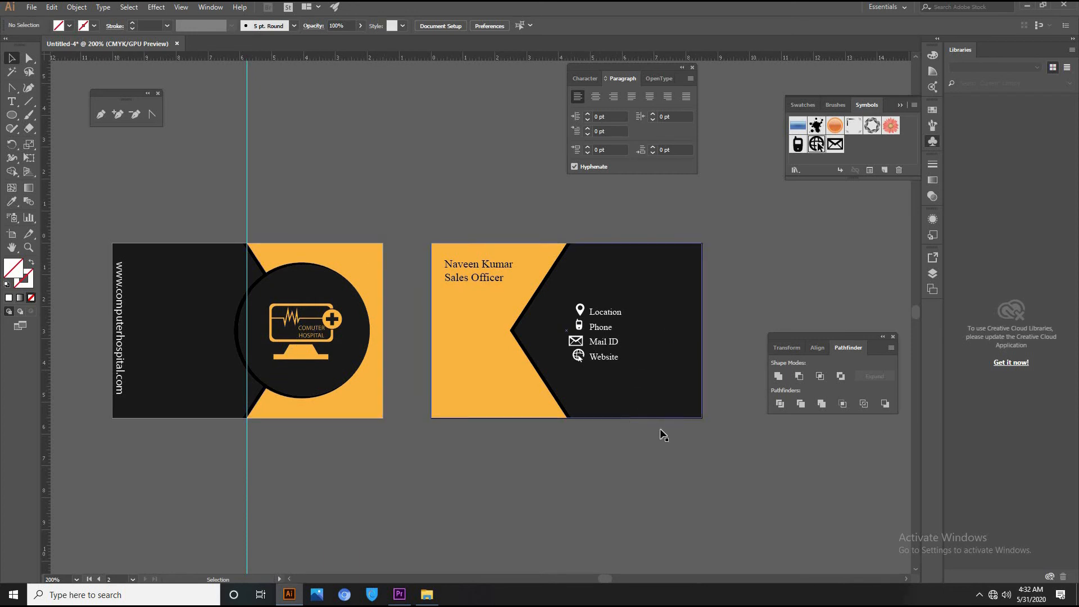
Convert all the text on both card sides to outlines with Type > Create Outlines.
drag(419, 211, 419, 211)
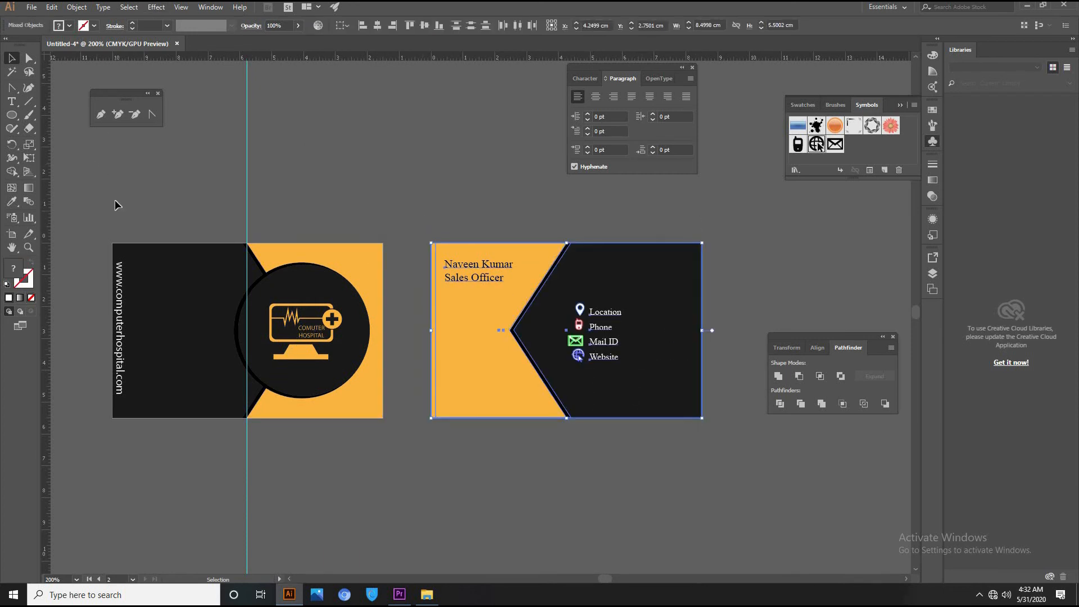
click(268, 198)
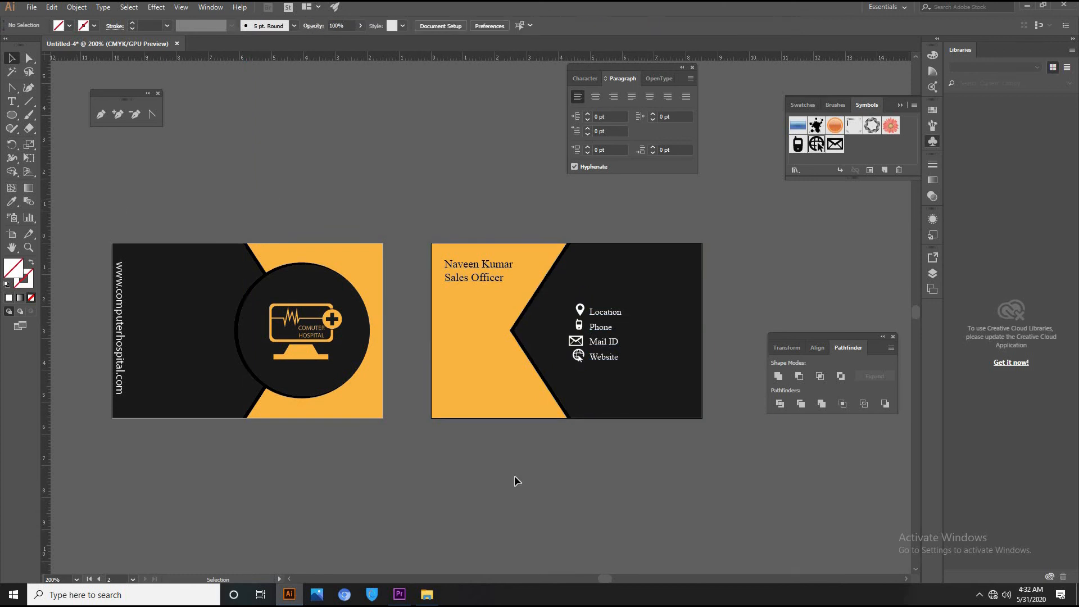
key(ctrl+a)
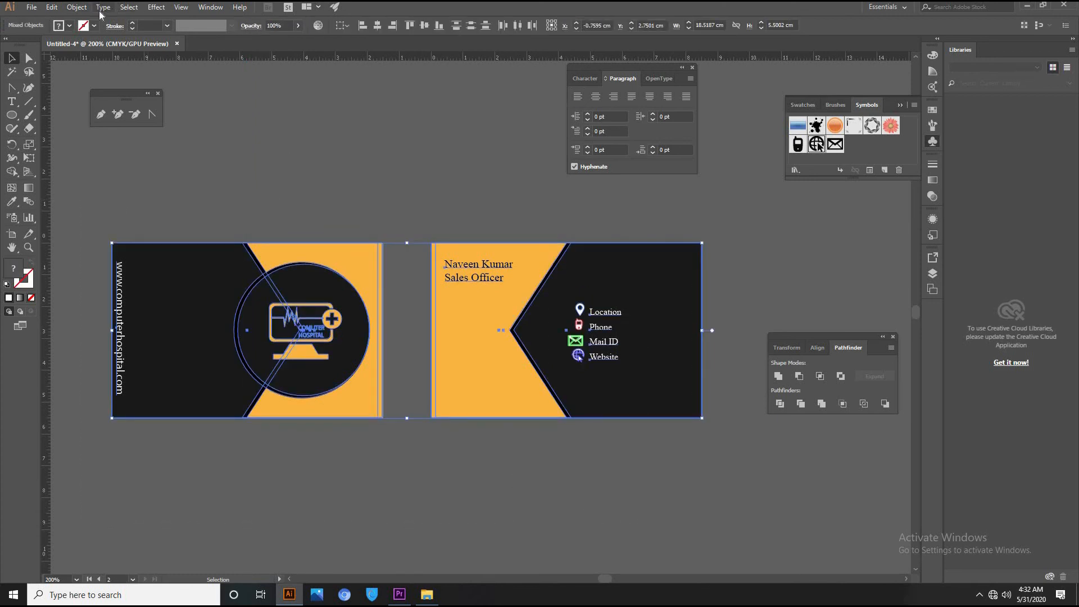
click(103, 8)
click(153, 206)
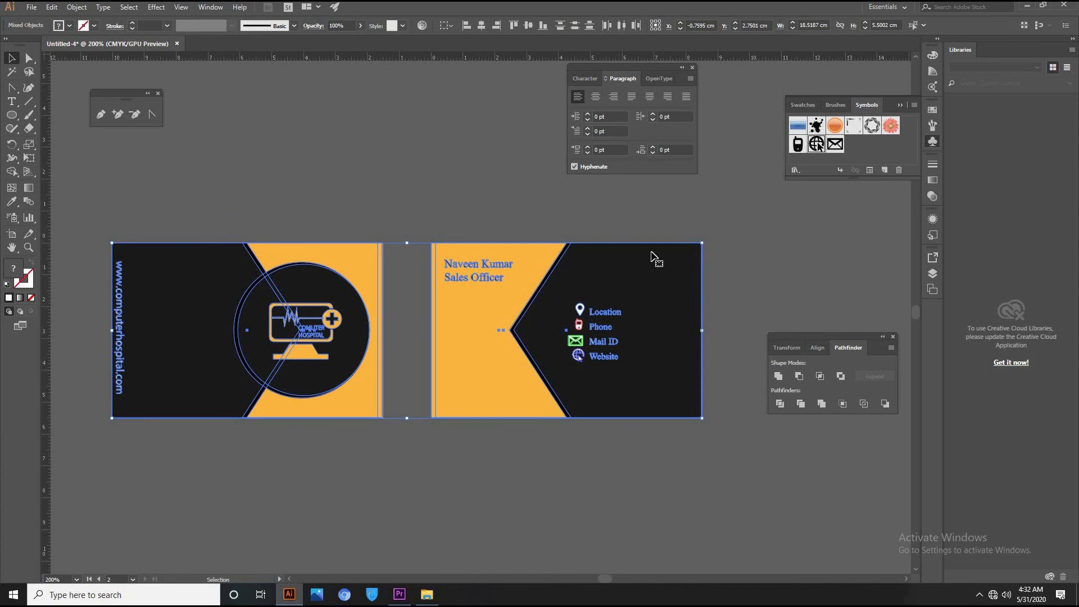
Group the back card's objects into one group, then the front card's objects into another.
click(831, 253)
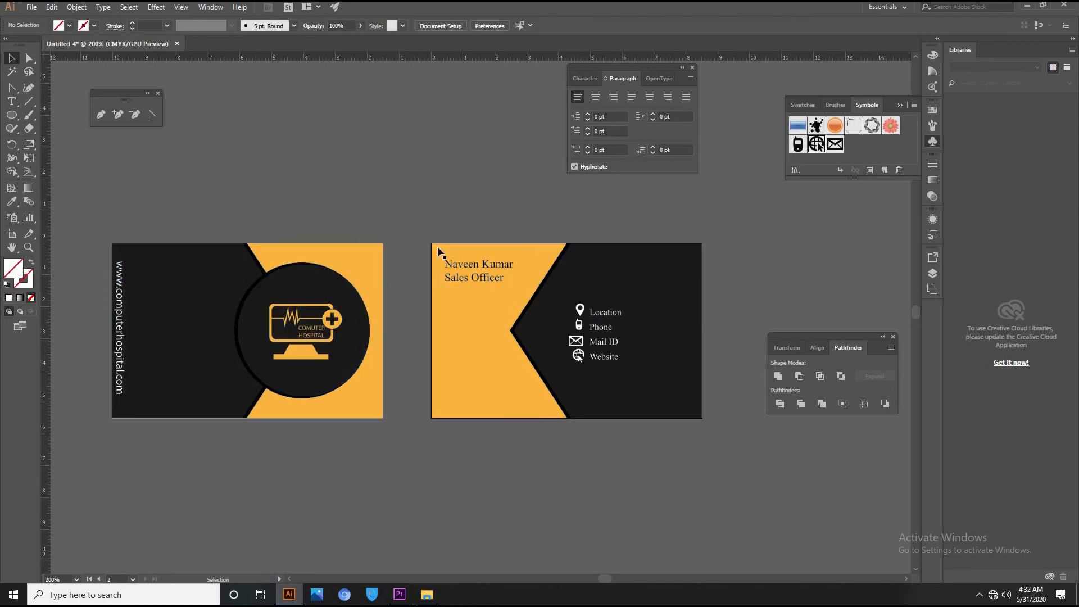
key(ctrl+alt+a)
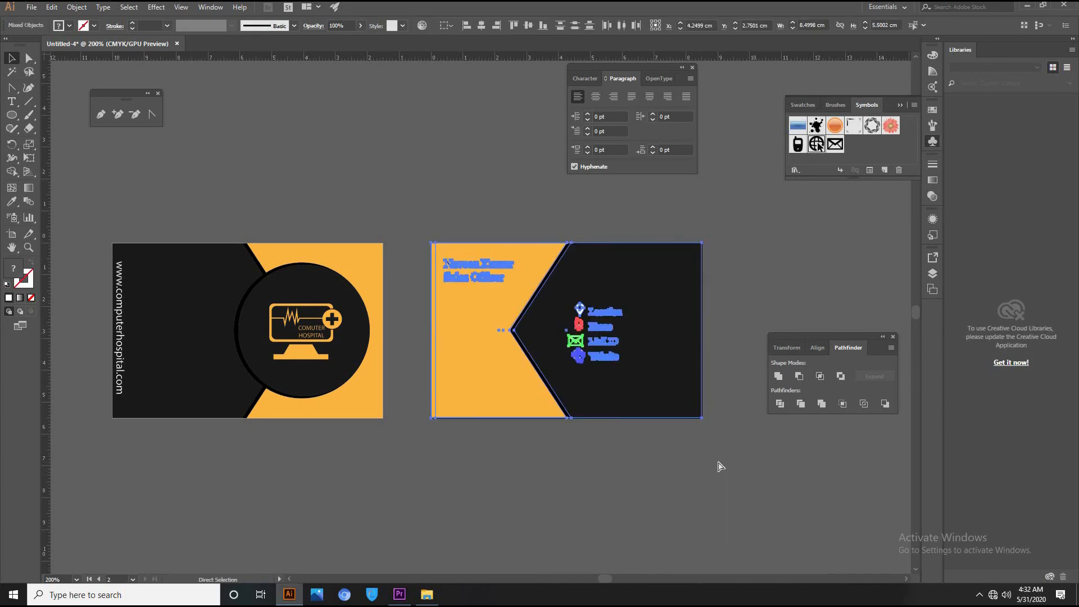
key(ctrl+g)
drag(236, 384, 401, 479)
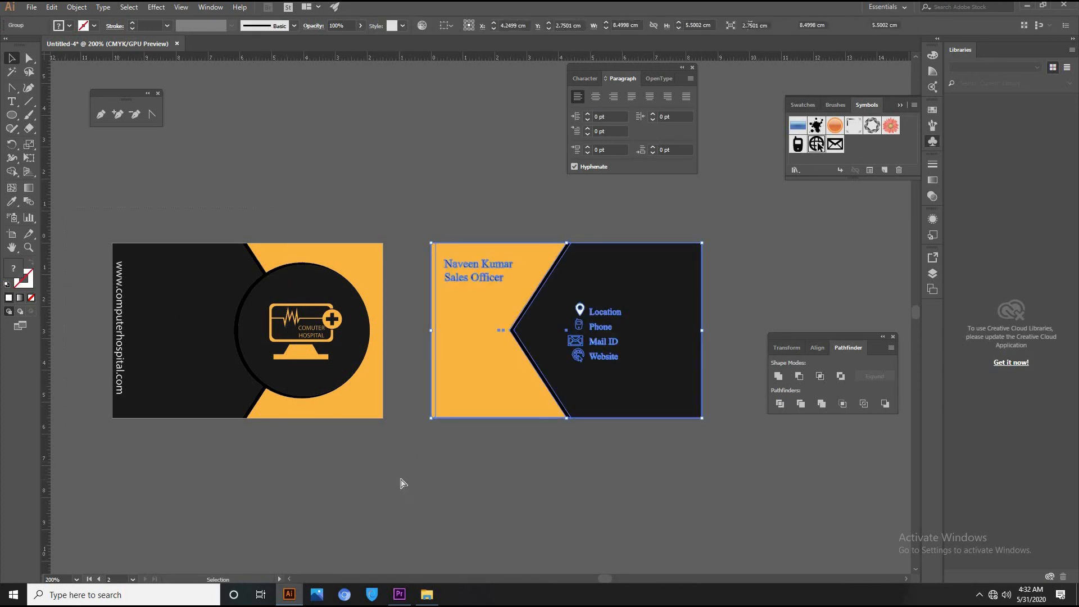
key(ctrl+g)
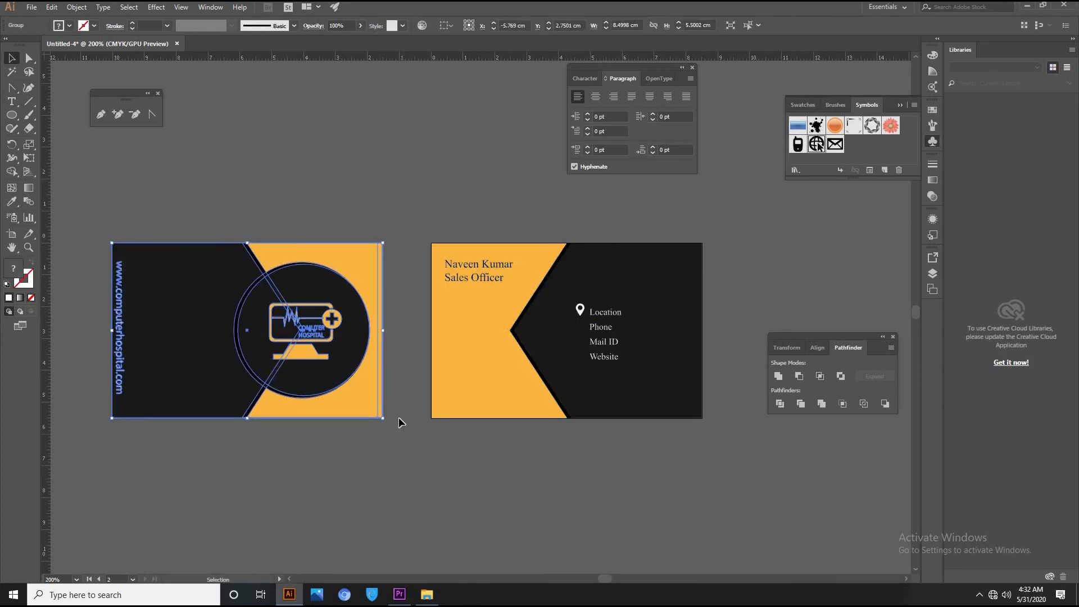
Start a new document from the A3 print preset.
click(34, 10)
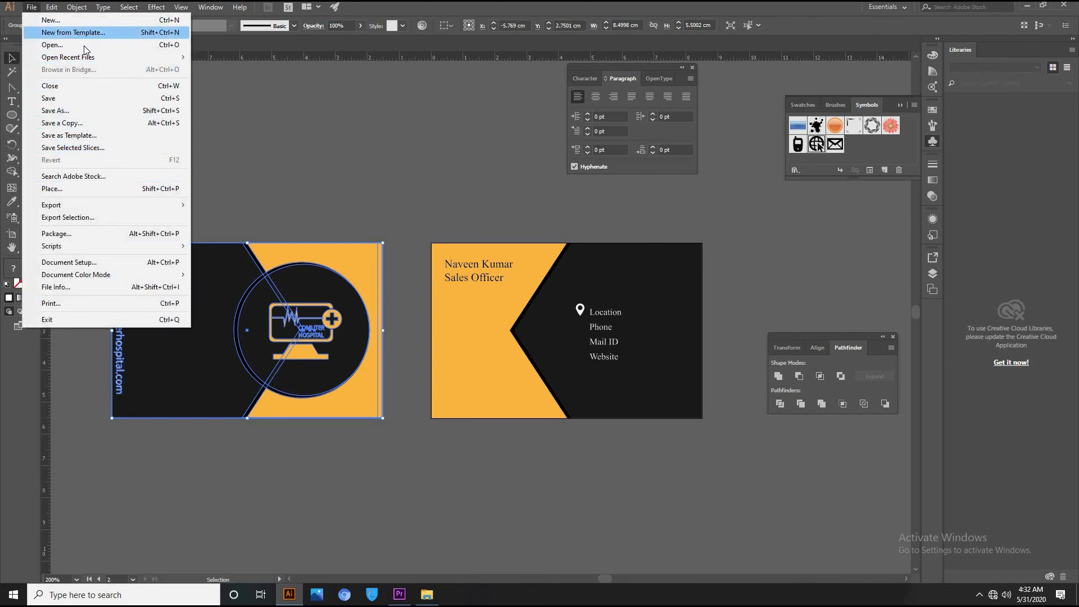
click(84, 24)
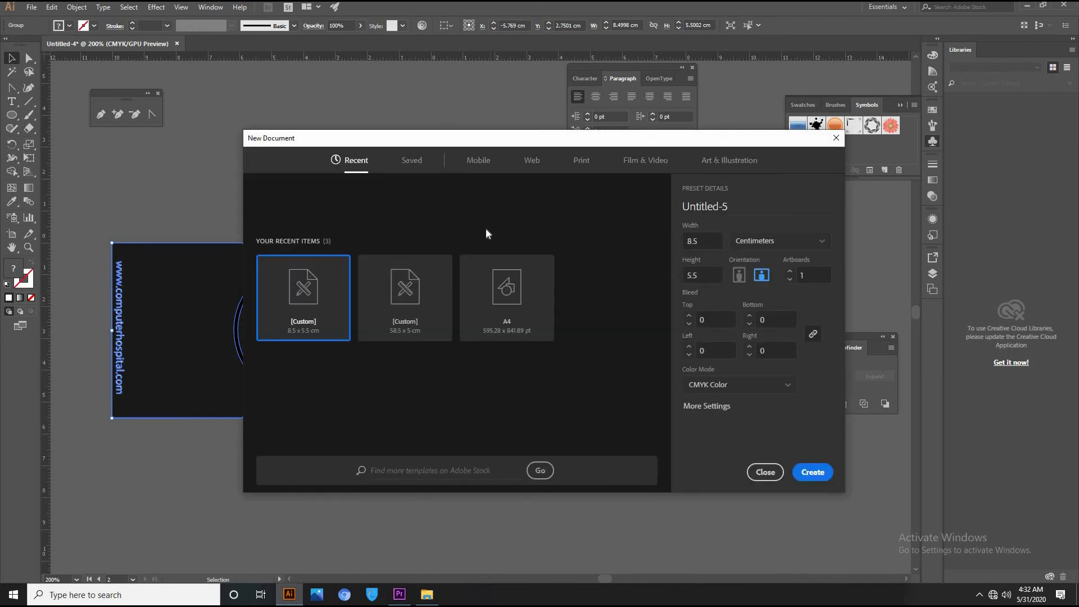
click(579, 162)
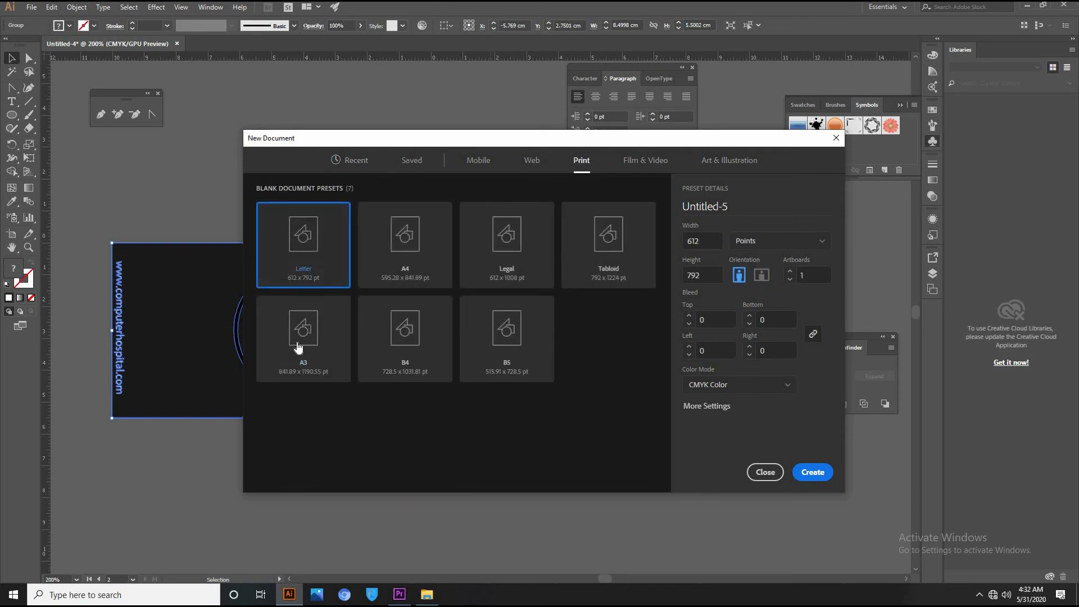
click(298, 344)
key(Escape)
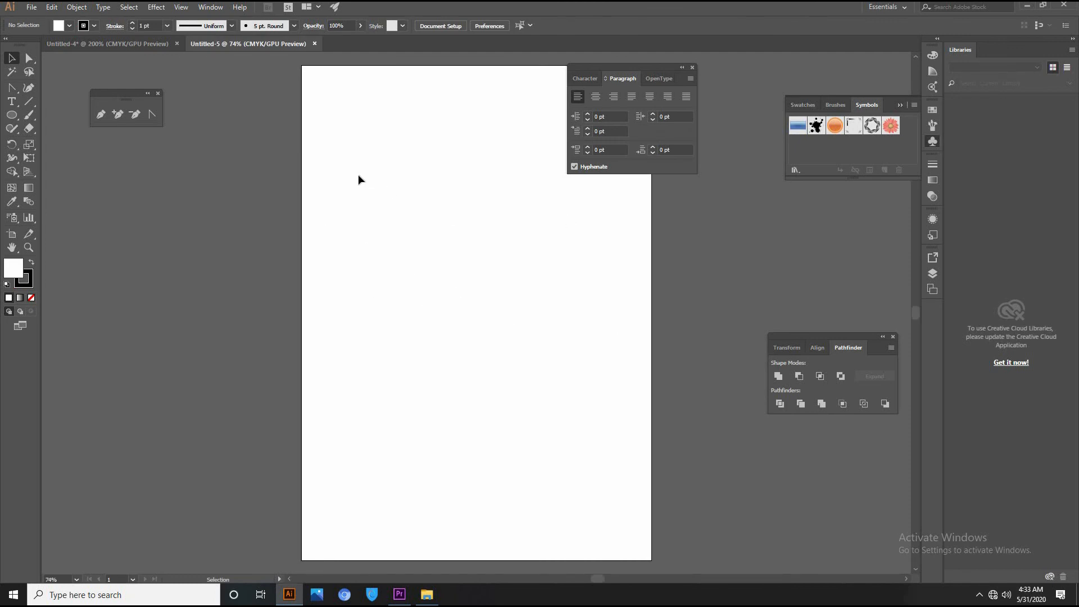
Set the artboard orientation to landscape with the Artboard tool.
click(12, 234)
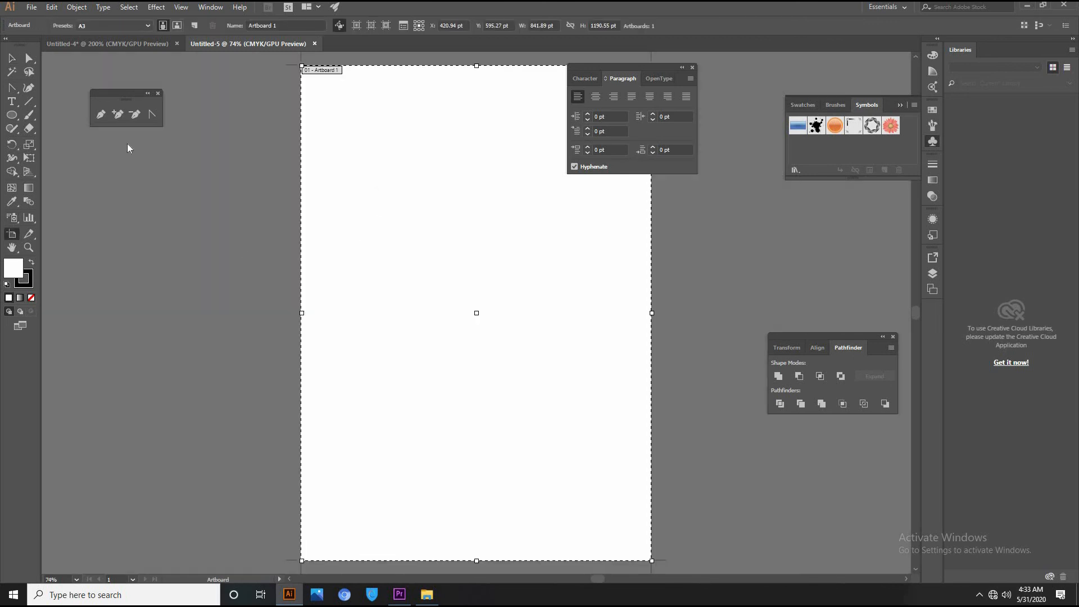
click(177, 25)
click(163, 25)
click(176, 26)
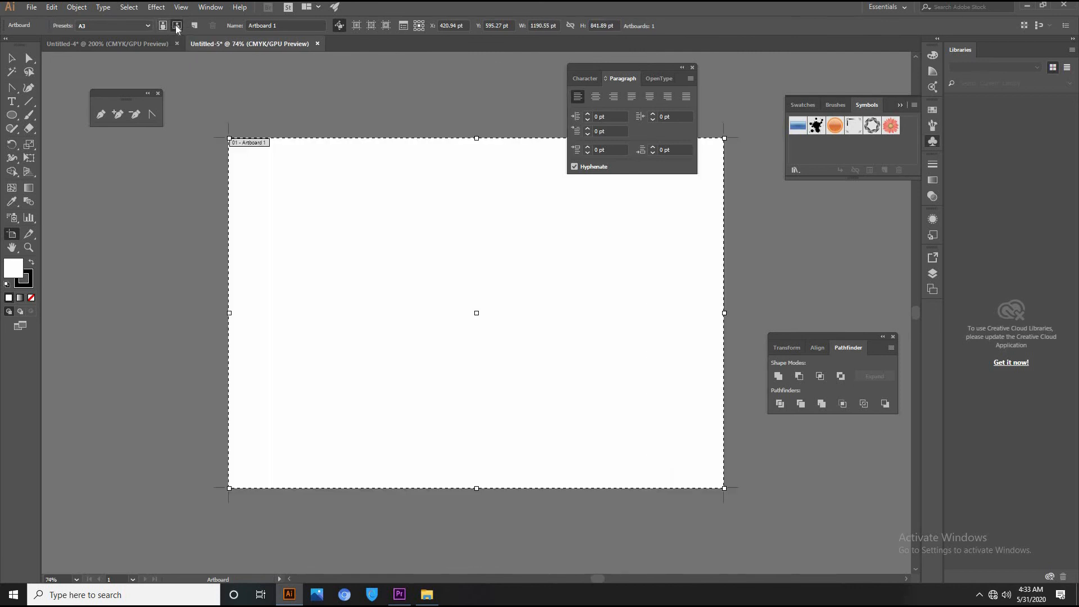
Drag the front card group from Untitled-4 into the new sheet's top-left corner.
click(66, 45)
click(11, 61)
drag(140, 301, 248, 177)
drag(290, 215, 275, 187)
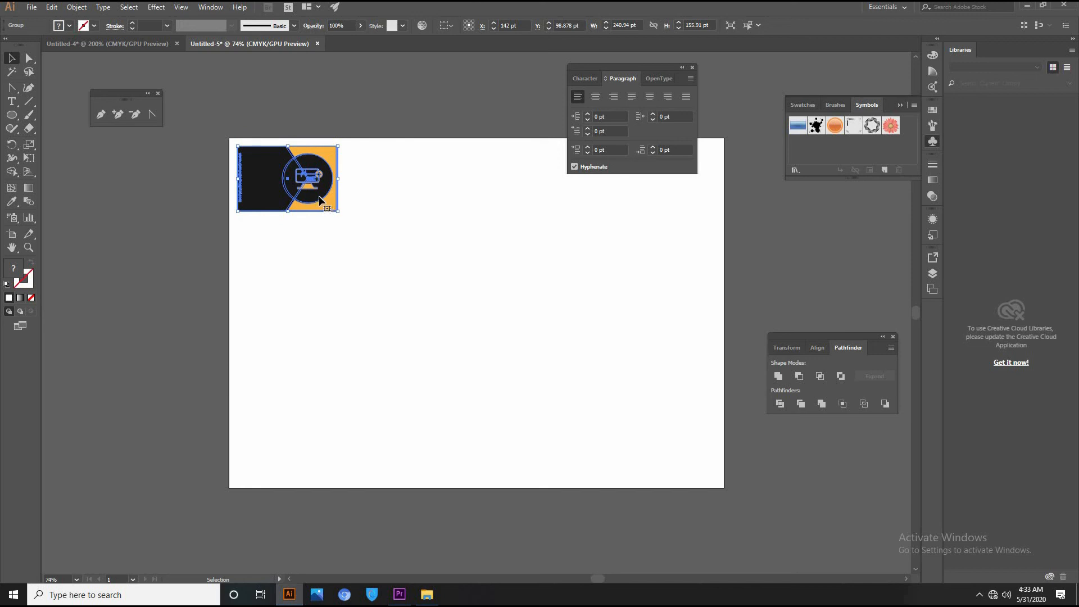
Show rulers, put a vertical guide at the card's left edge, and Alt-drag a copy rightward.
click(362, 150)
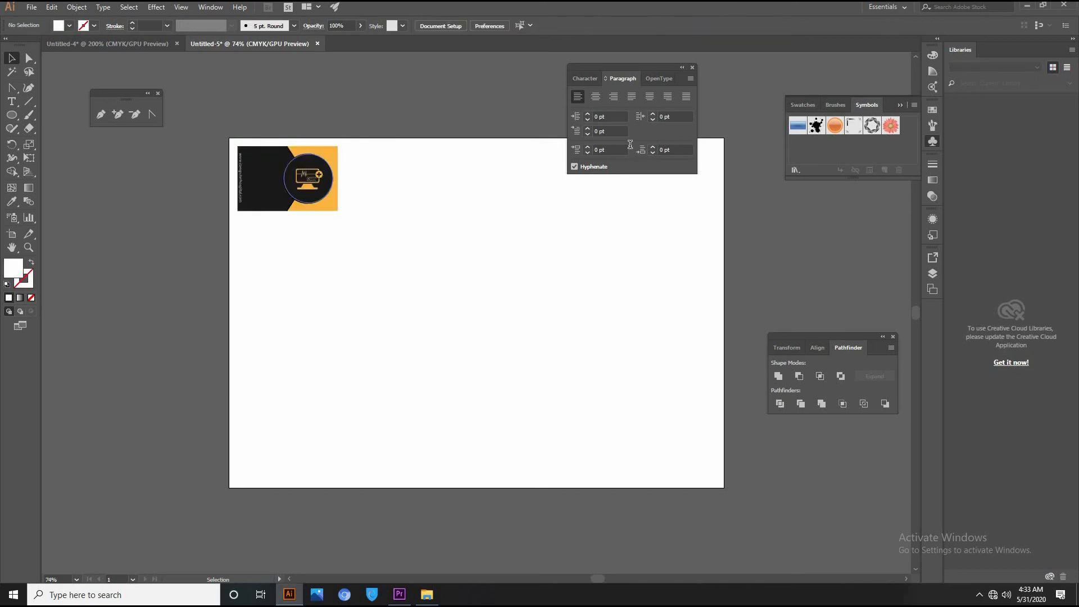
click(692, 67)
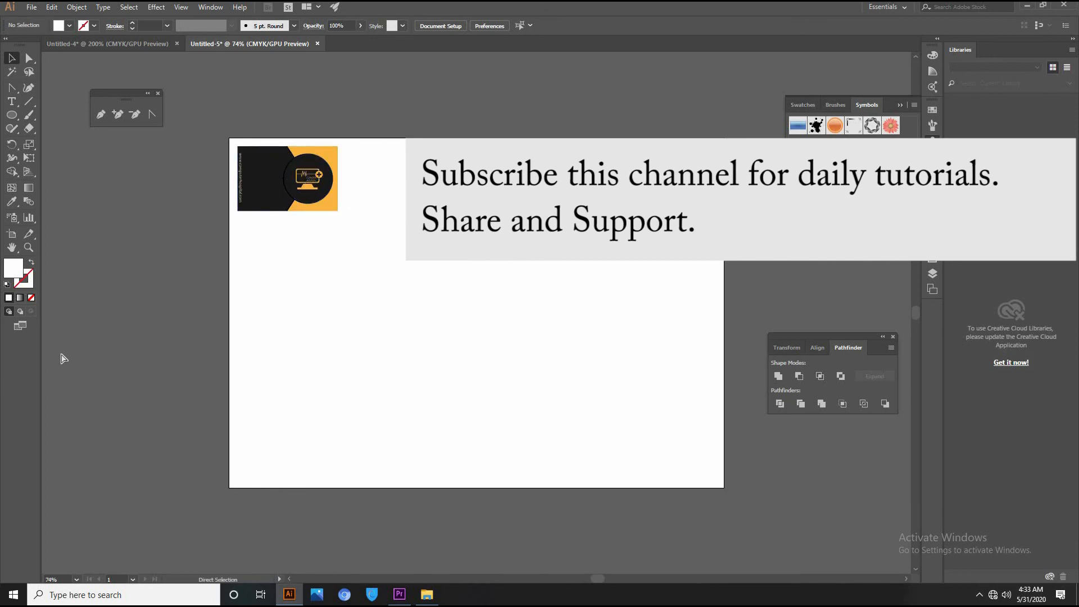
key(ctrl+r)
drag(225, 405, 238, 389)
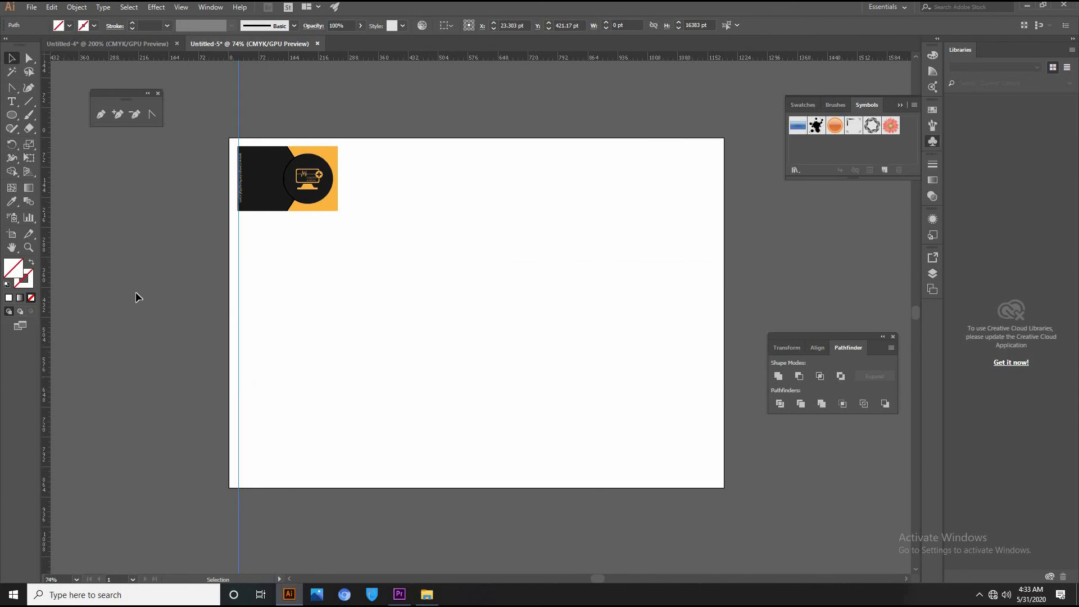
drag(250, 180, 373, 181)
Undo the copy, apply Effect > Crop Marks to the card front, and nudge it down-right.
click(448, 301)
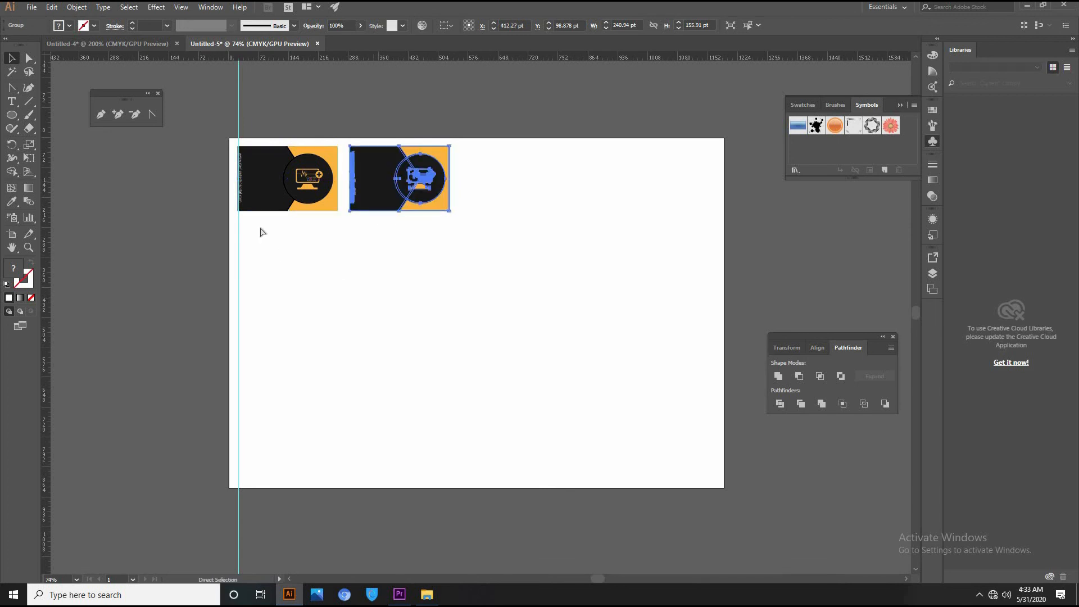
key(ctrl+z)
key(ctrl+z)
click(157, 6)
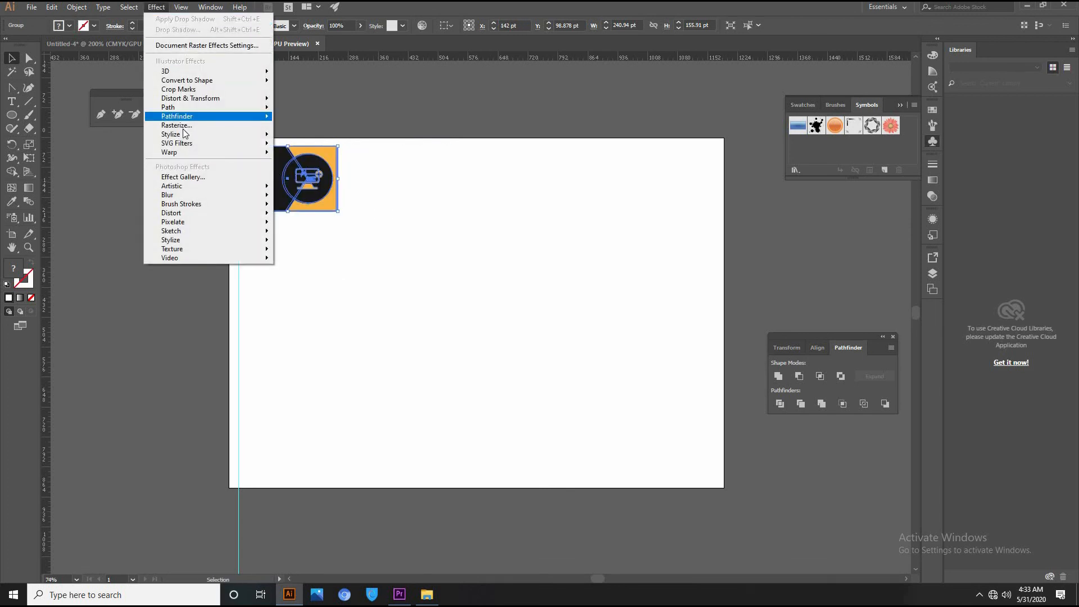
click(194, 88)
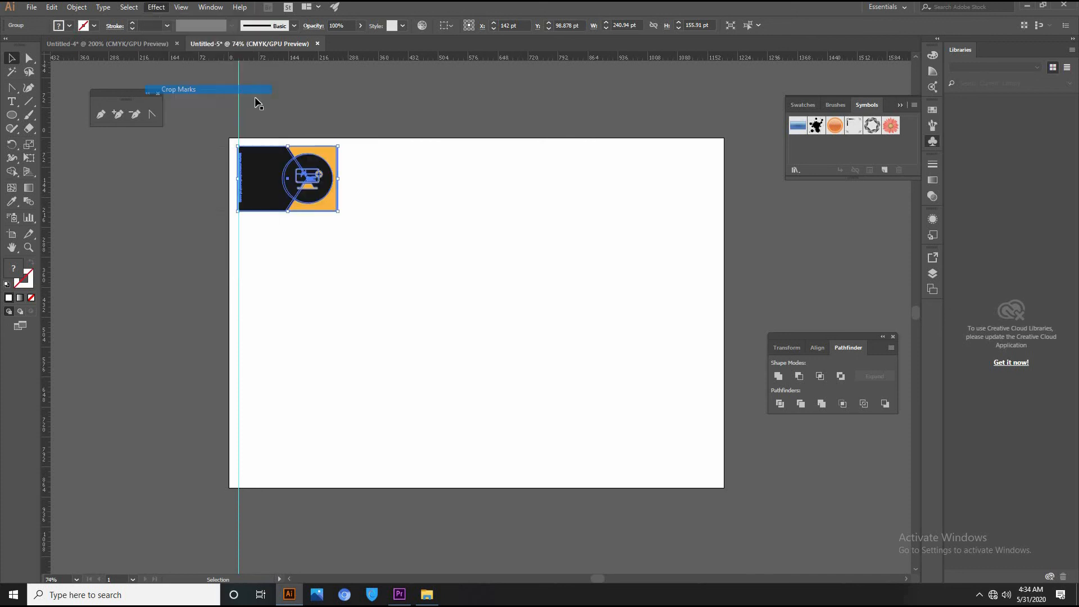
drag(339, 176, 375, 185)
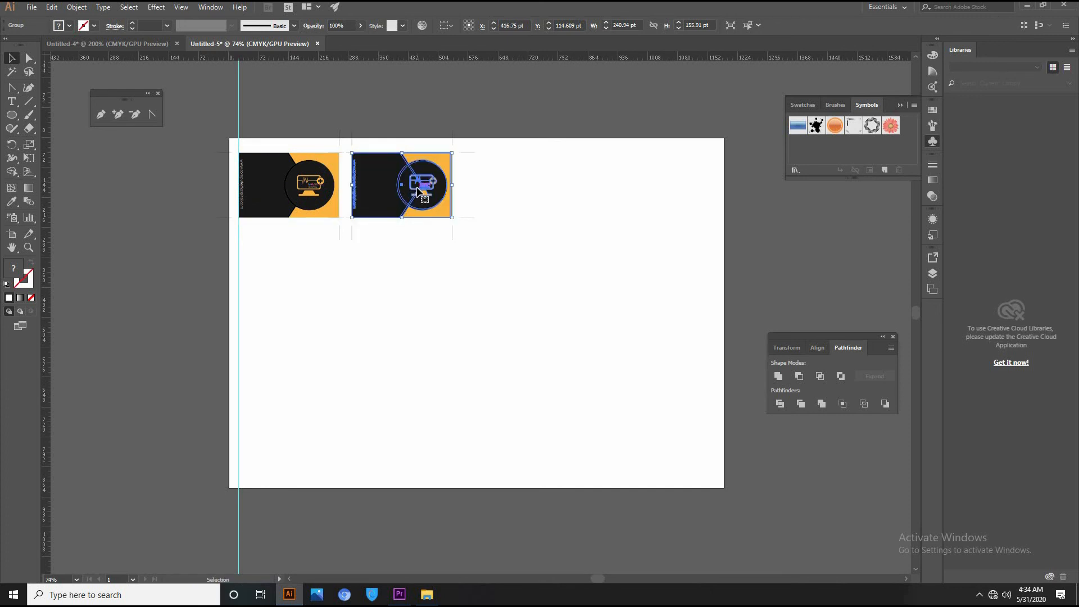
Finish the four-card row, copy the row straight down, and repeat for four rows.
key(ctrl+d)
key(ctrl+d)
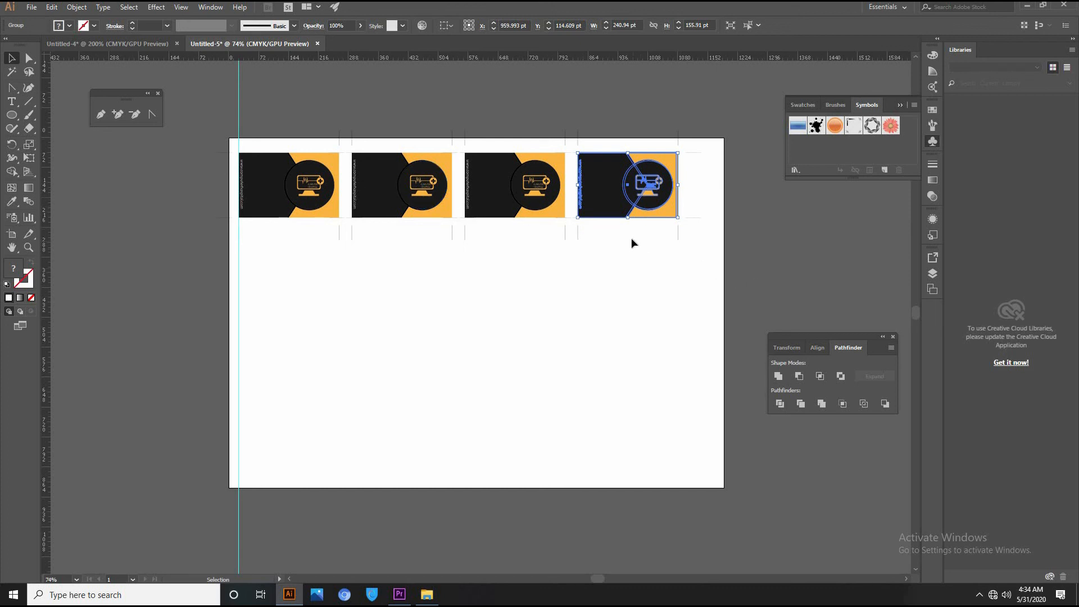
drag(261, 136, 622, 222)
drag(292, 191, 284, 269)
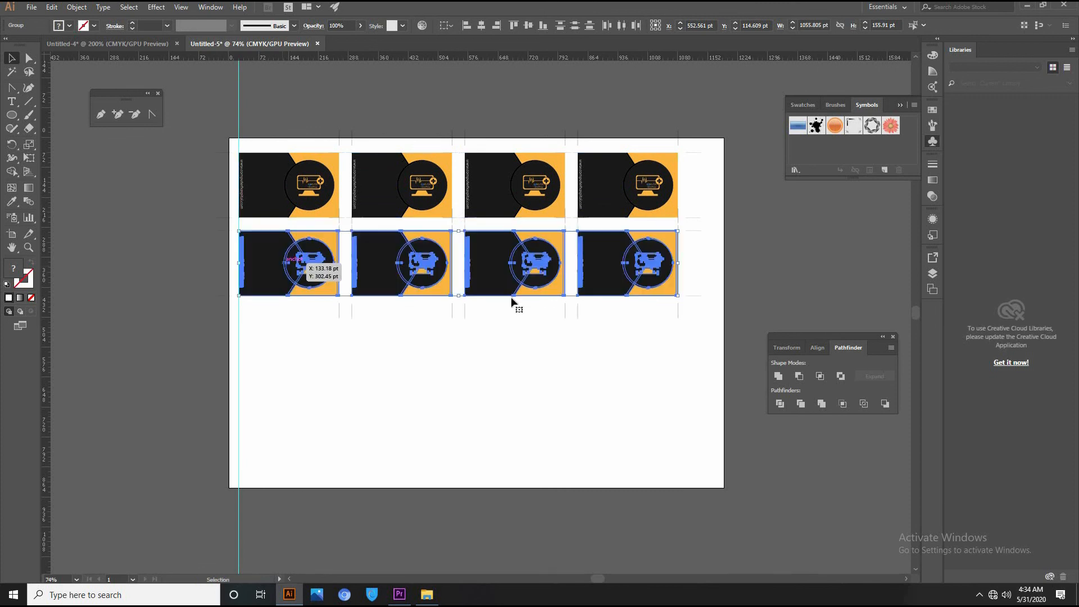
key(ctrl+d)
key(ctrl+d)
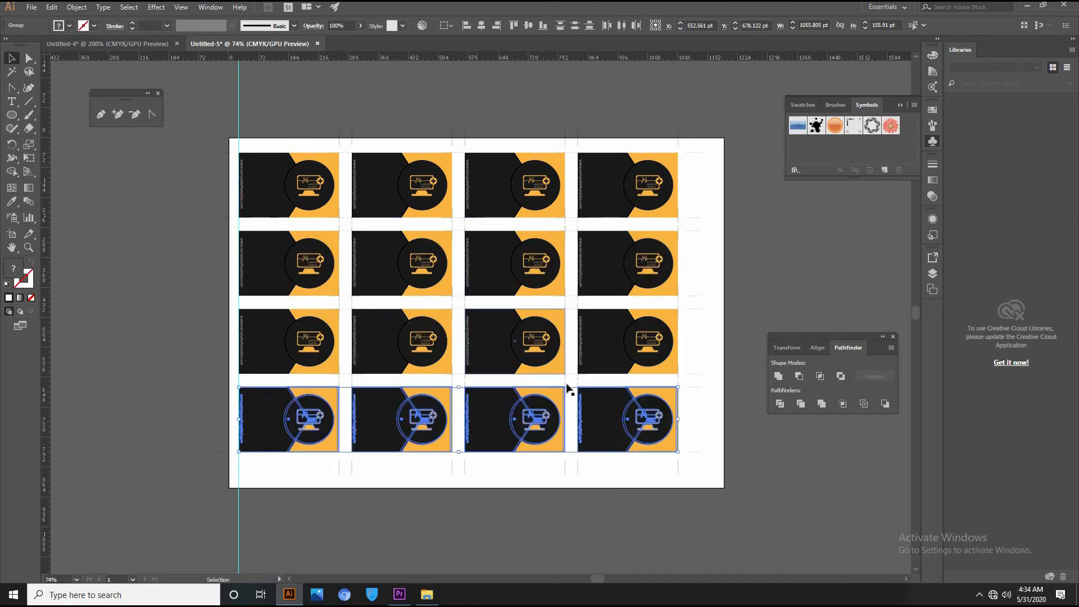
click(659, 534)
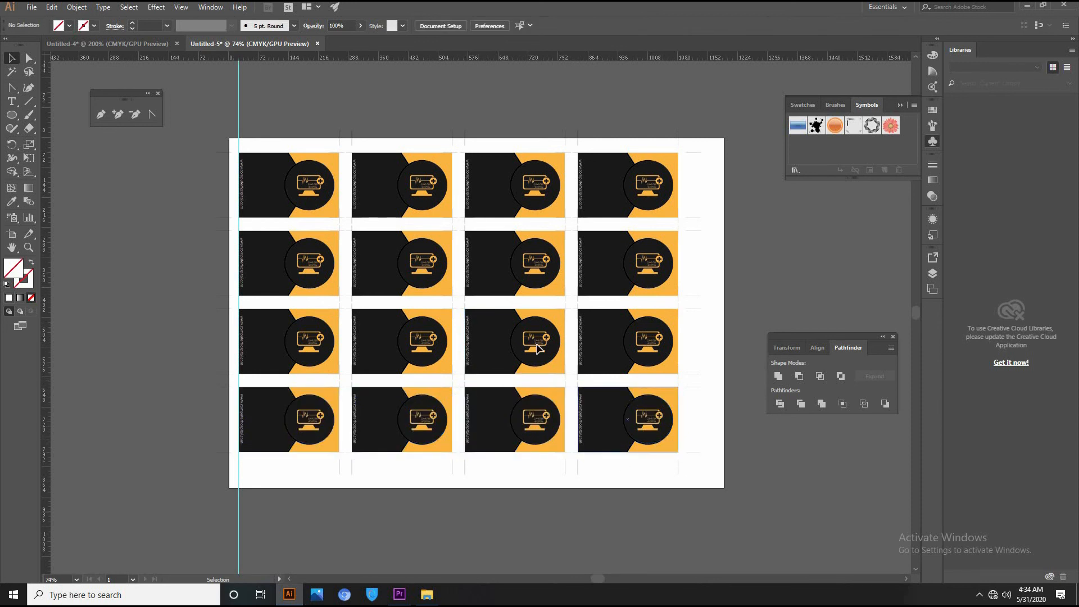
Select all the cards and set the Align panel to Align to Artboard.
key(ctrl+a)
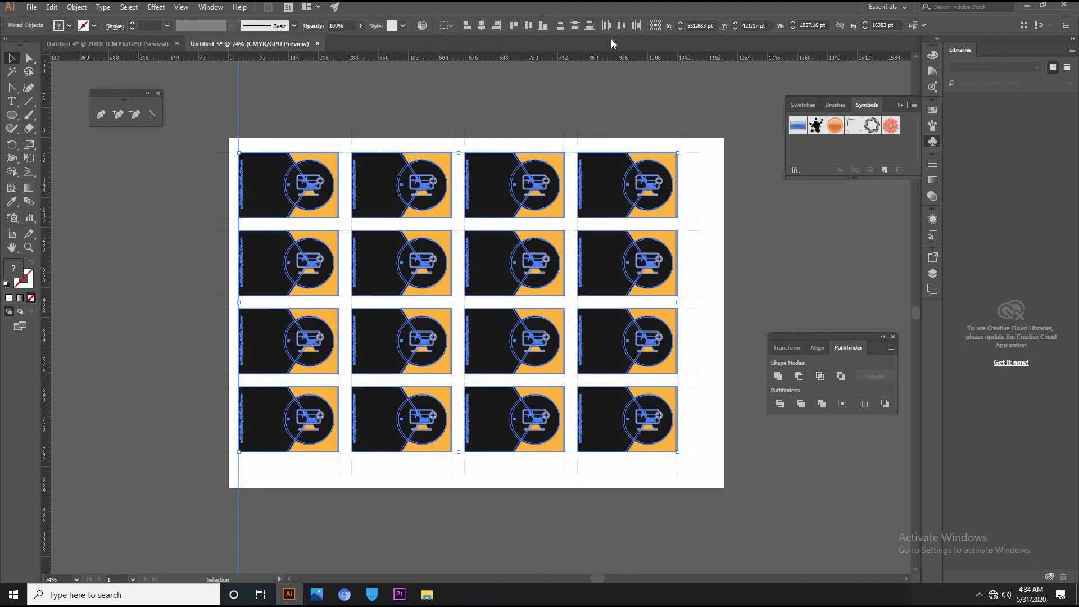
click(451, 27)
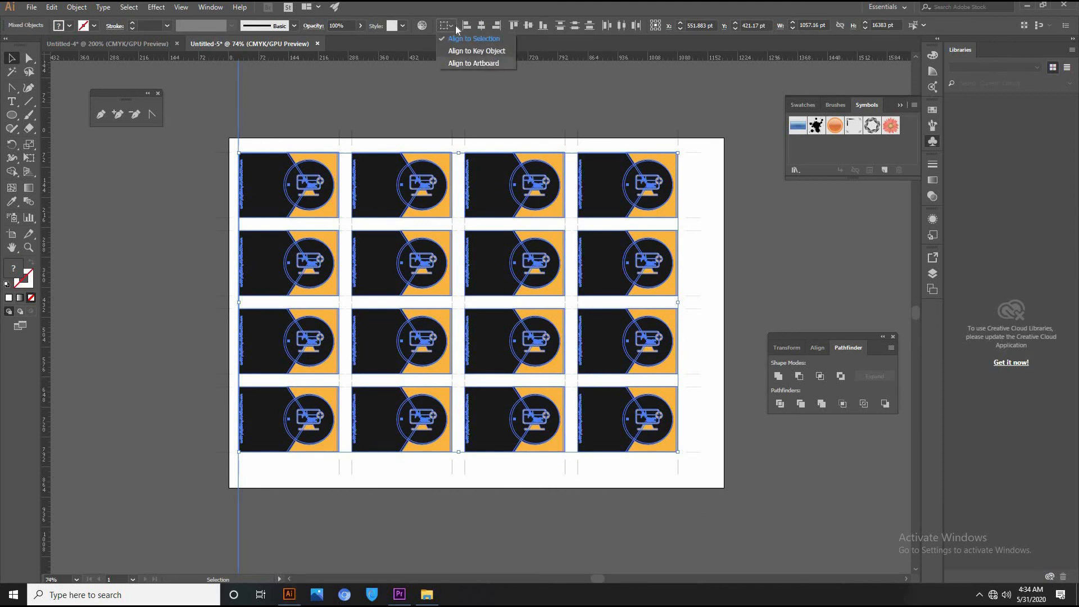
click(810, 349)
click(814, 348)
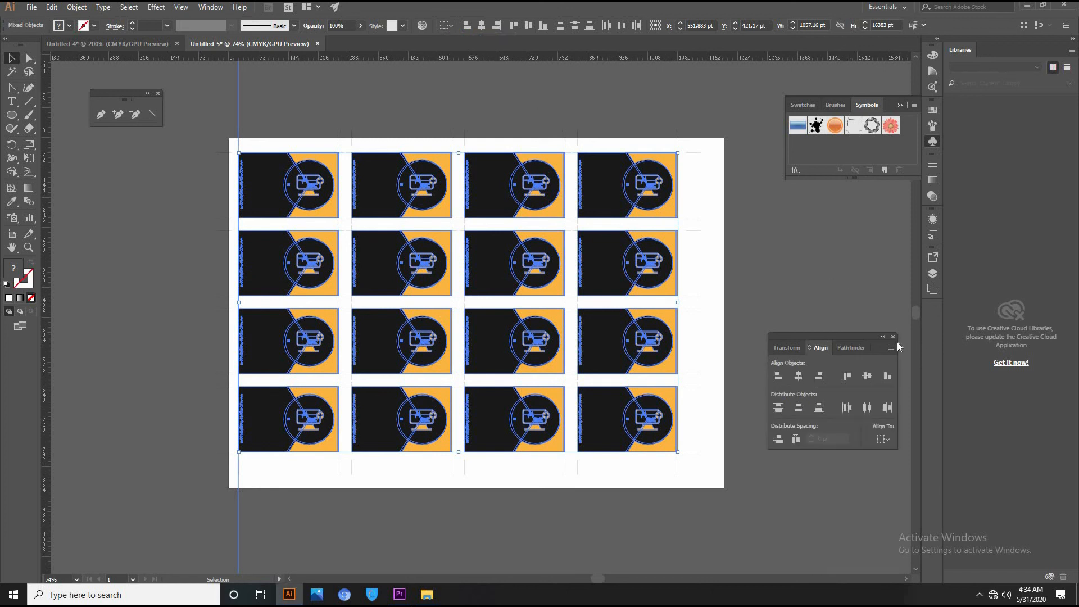
click(881, 440)
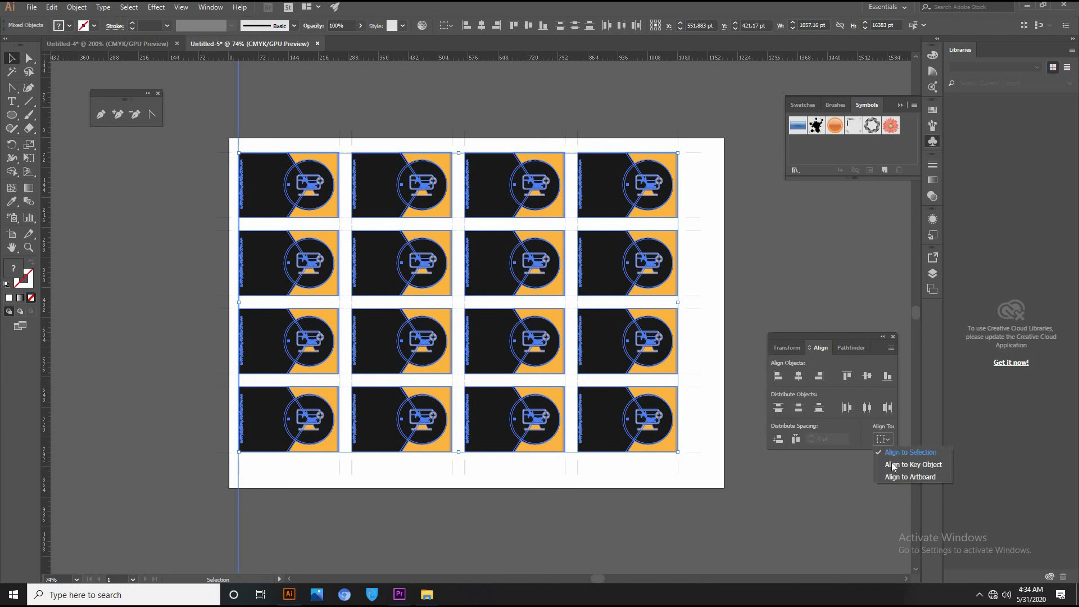
click(895, 478)
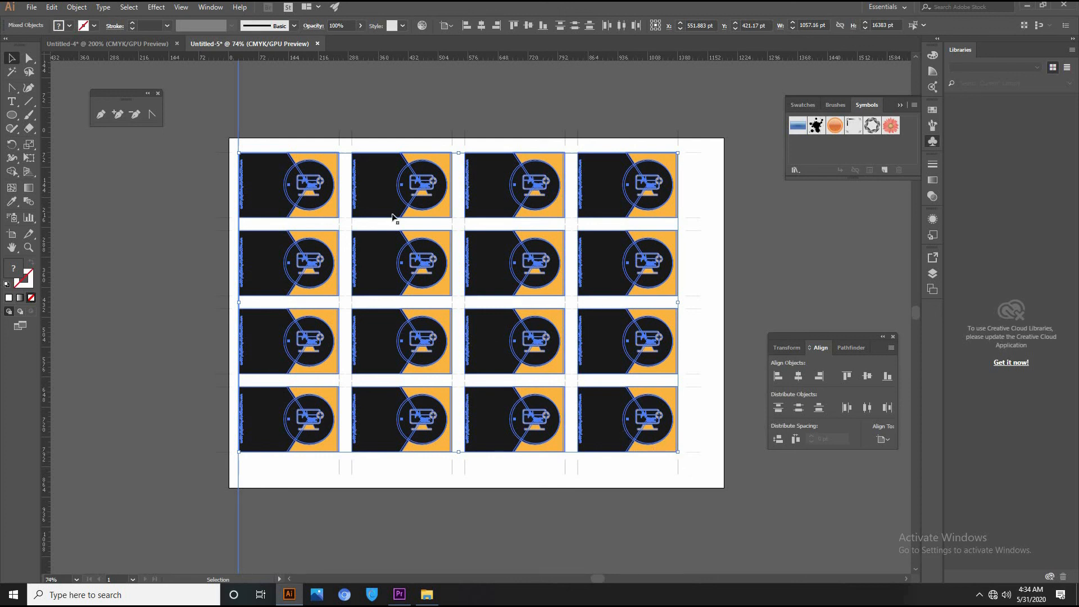
Group the cards and try centring them, then undo the alignment attempts.
key(ctrl+g)
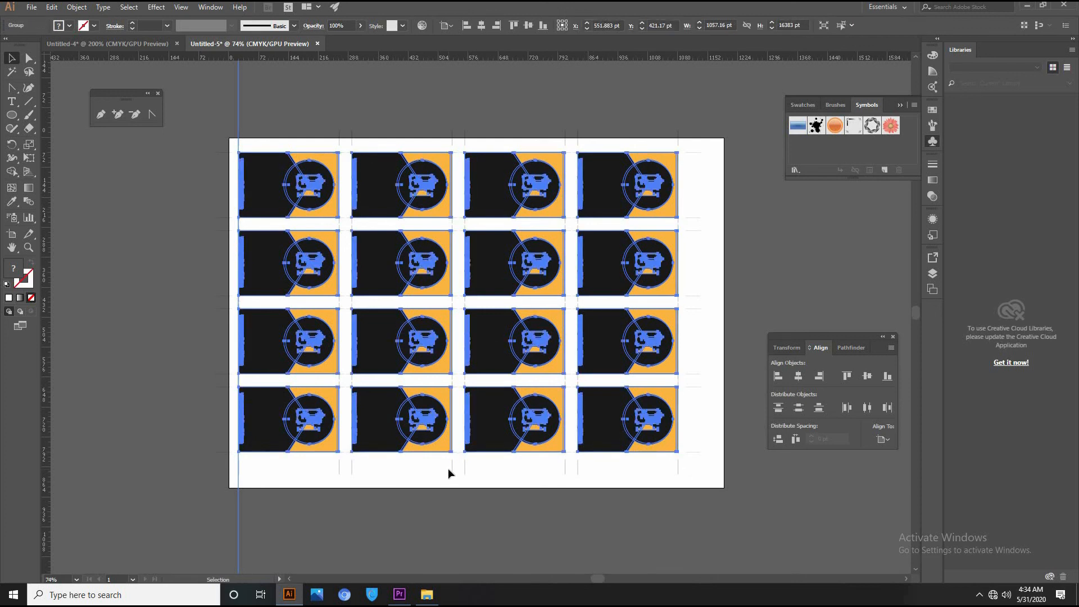
click(799, 377)
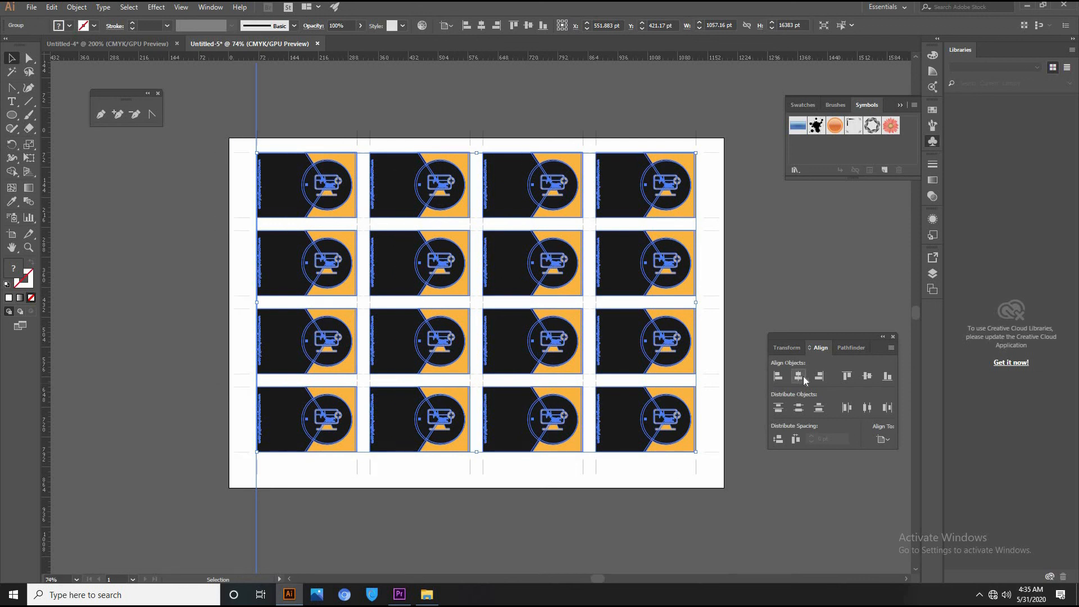
click(869, 377)
key(a)
key(ctrl+z)
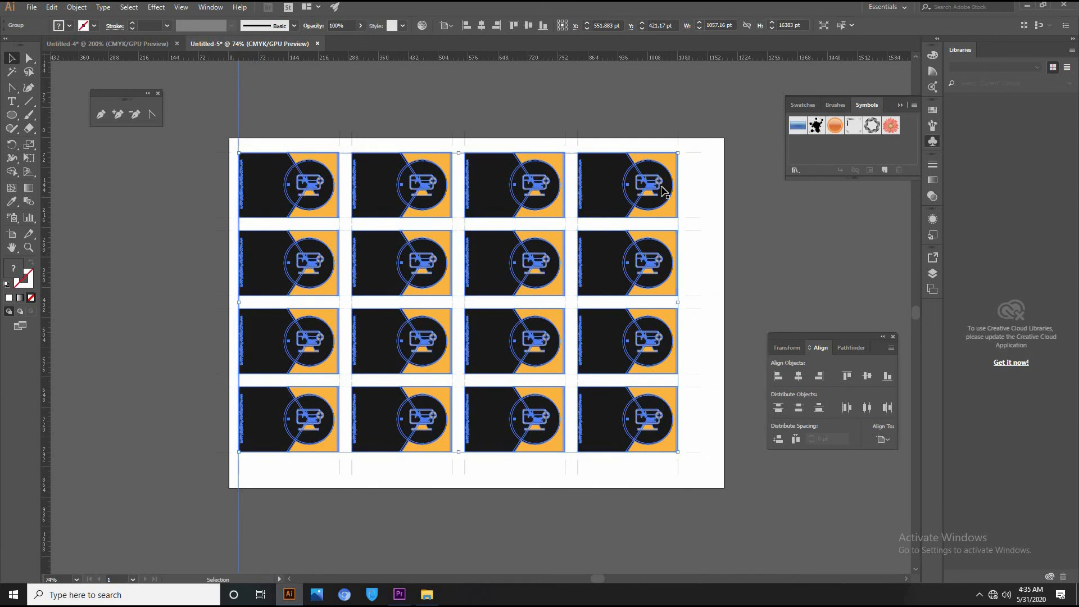
key(ctrl+z)
drag(718, 205, 726, 207)
key(ctrl+z)
key(ctrl+z)
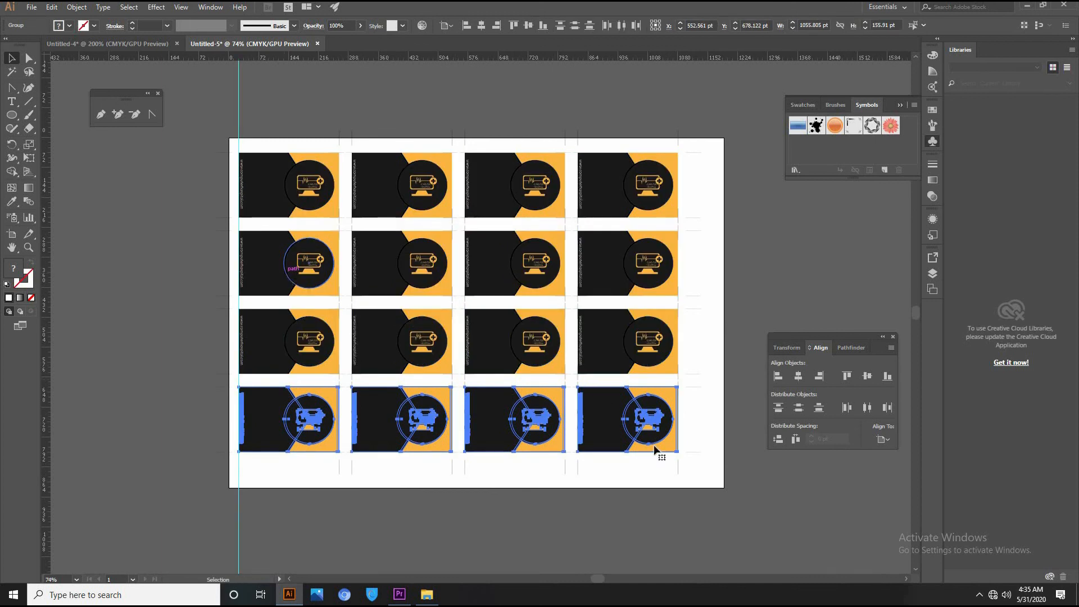
Reselect the card grid and centre it horizontally and vertically on the A3 artboard.
drag(714, 497, 282, 95)
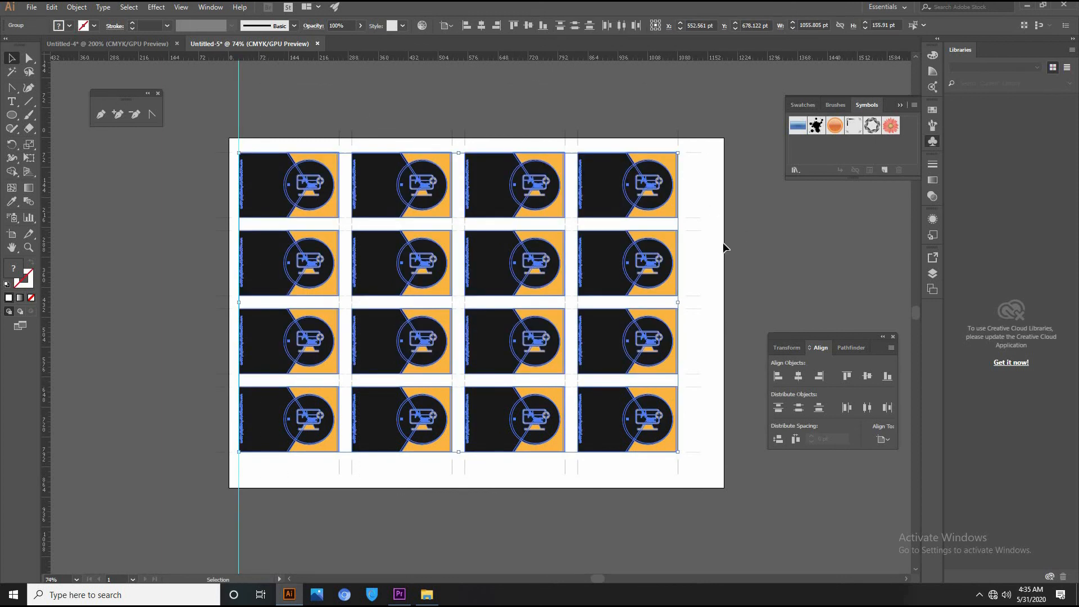
click(798, 380)
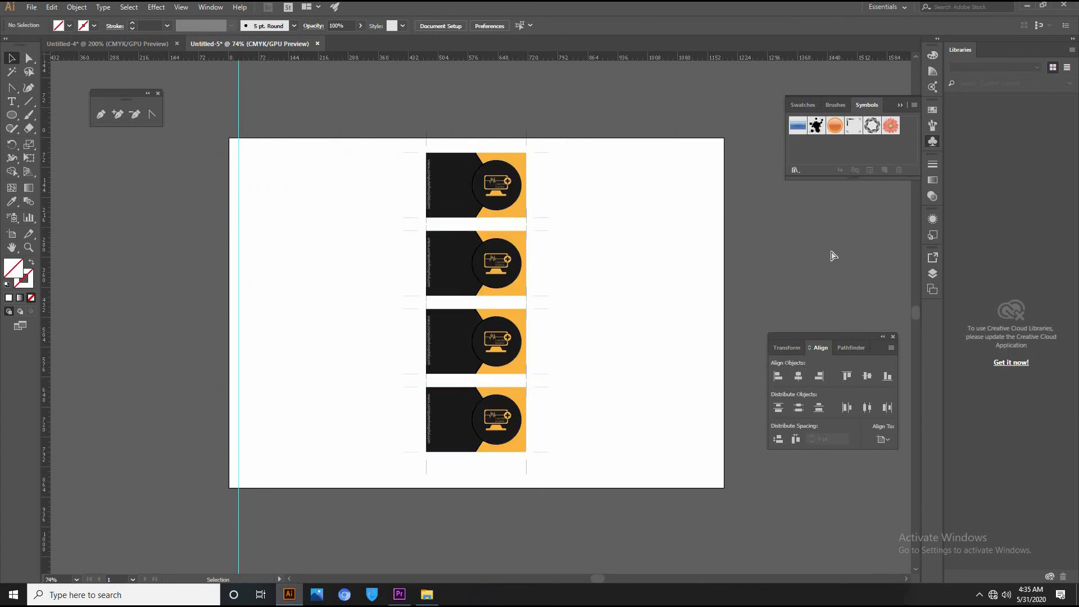
key(ctrl+z)
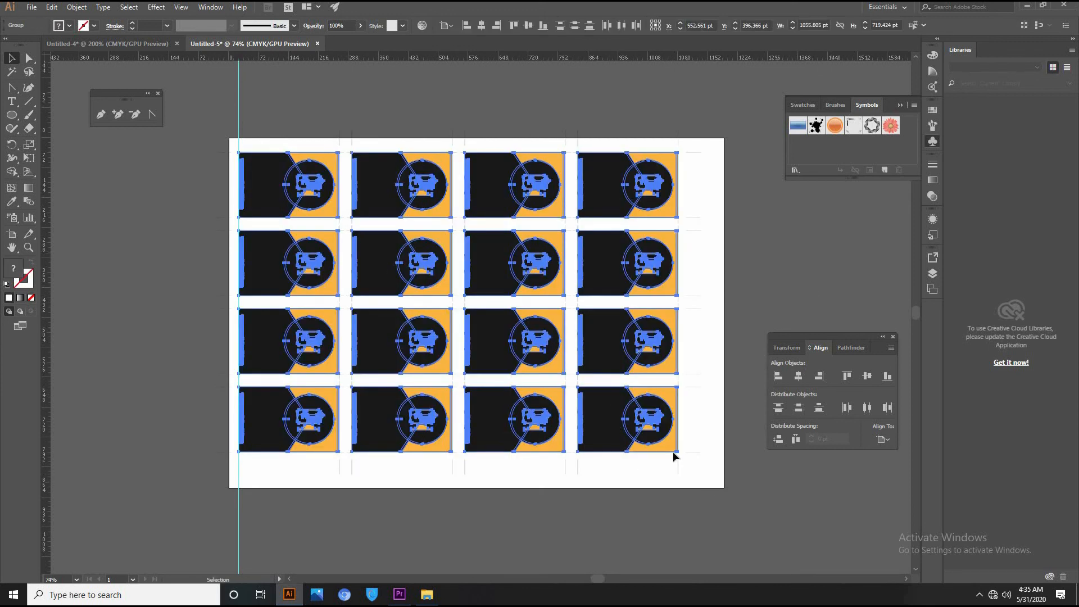
key(v)
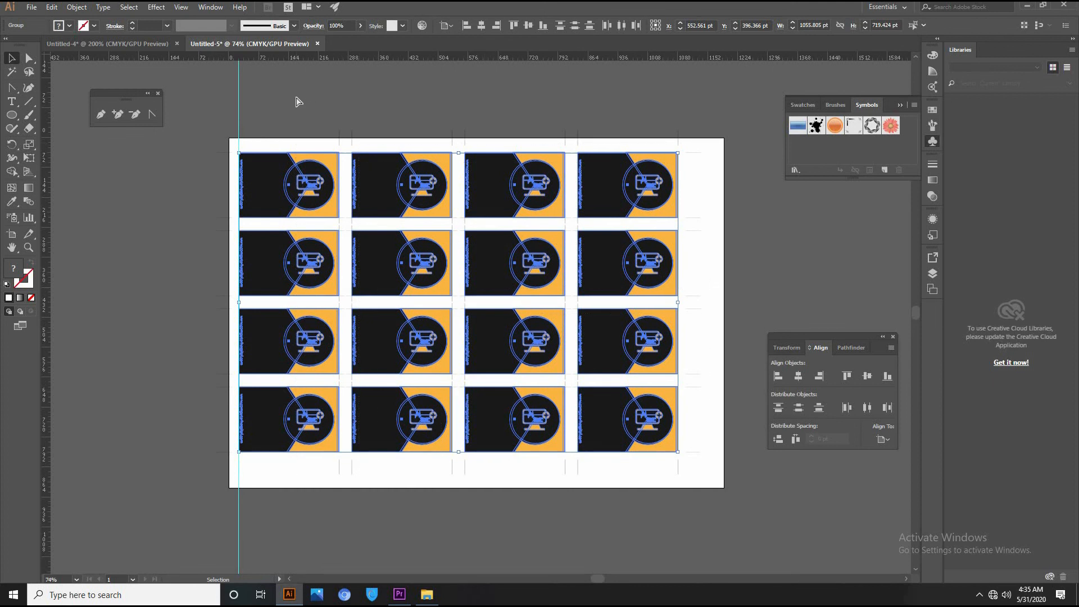
click(798, 377)
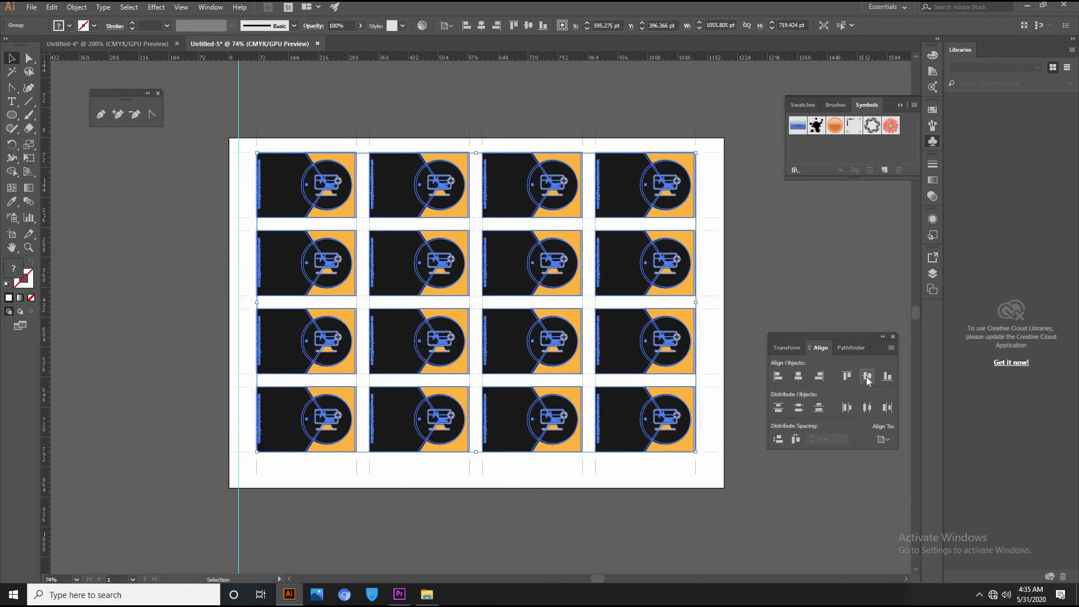
click(839, 278)
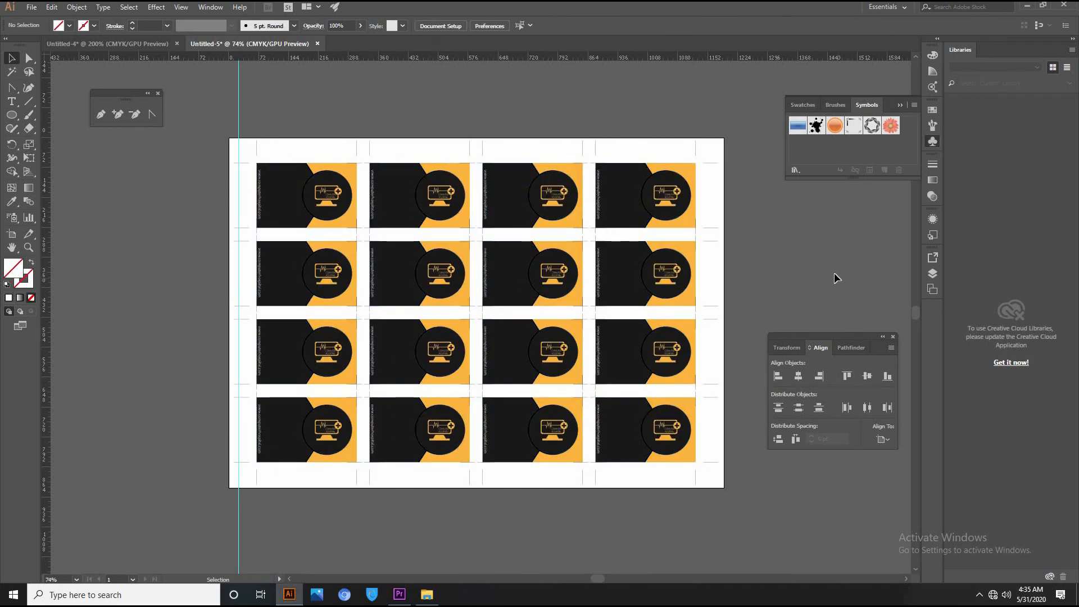
Zoom out to 50% and Alt-drag Artboard 1 to the right to duplicate it.
drag(671, 260, 534, 285)
key(ctrl+minus)
key(ctrl+minus)
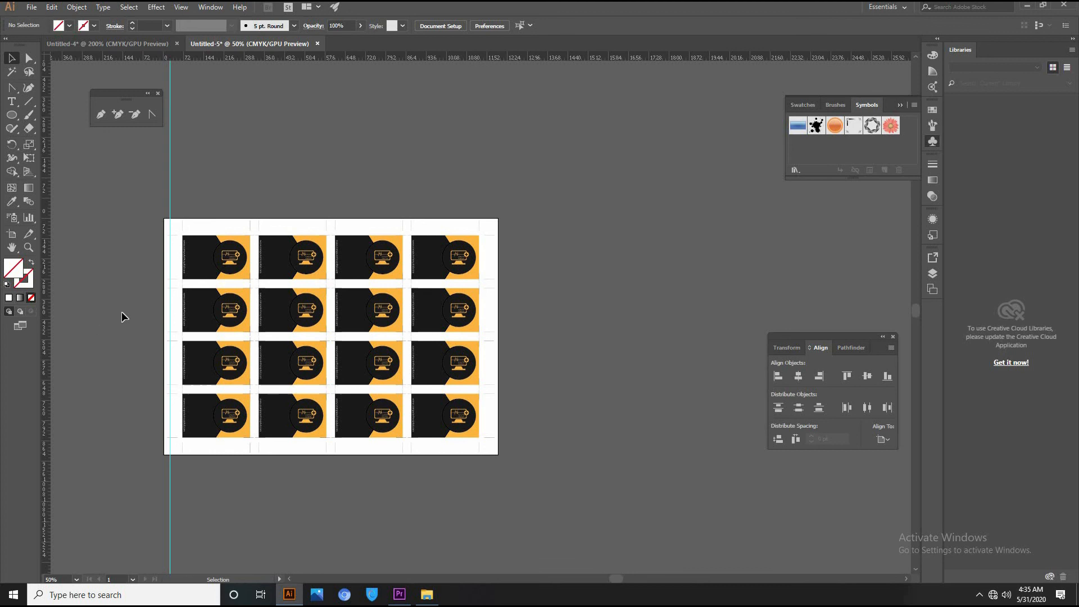
drag(182, 315, 149, 296)
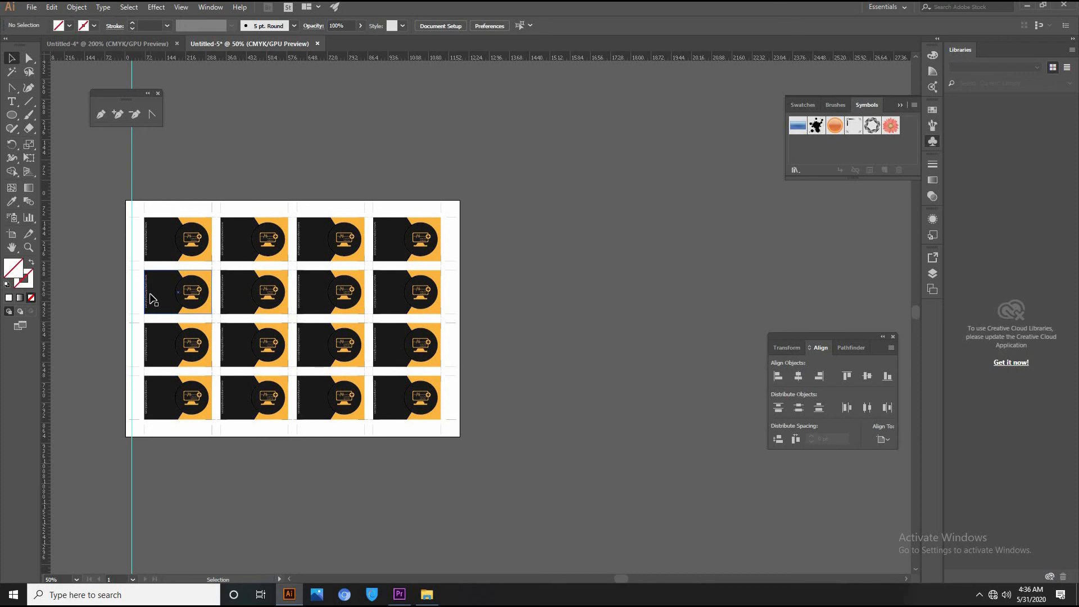
click(12, 234)
drag(178, 263, 490, 276)
Bring the back card from Untitled-4 onto the second sheet's top-left card position.
click(103, 43)
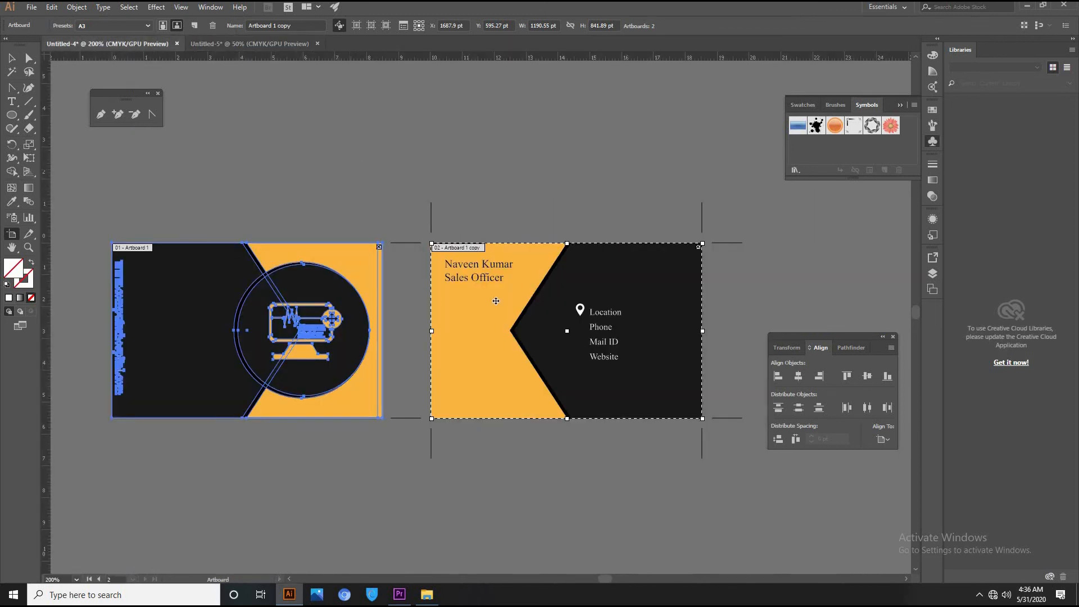
key(v)
drag(540, 281, 544, 257)
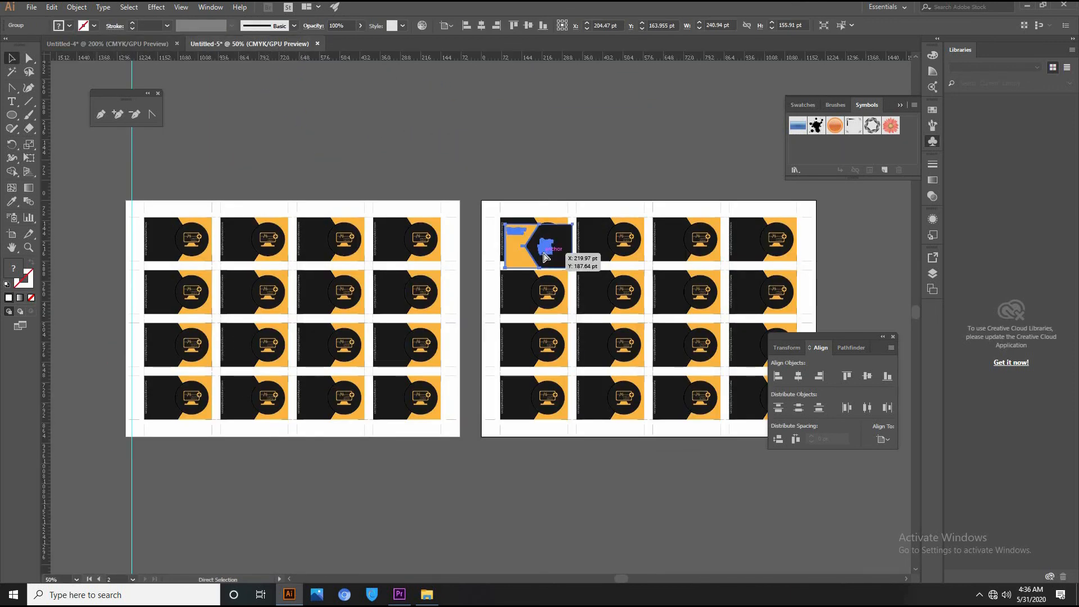
key(ctrl+=)
key(ctrl+=)
mouse_move(480, 315)
mouse_down()
mouse_move(463, 291)
mouse_move(471, 299)
mouse_up()
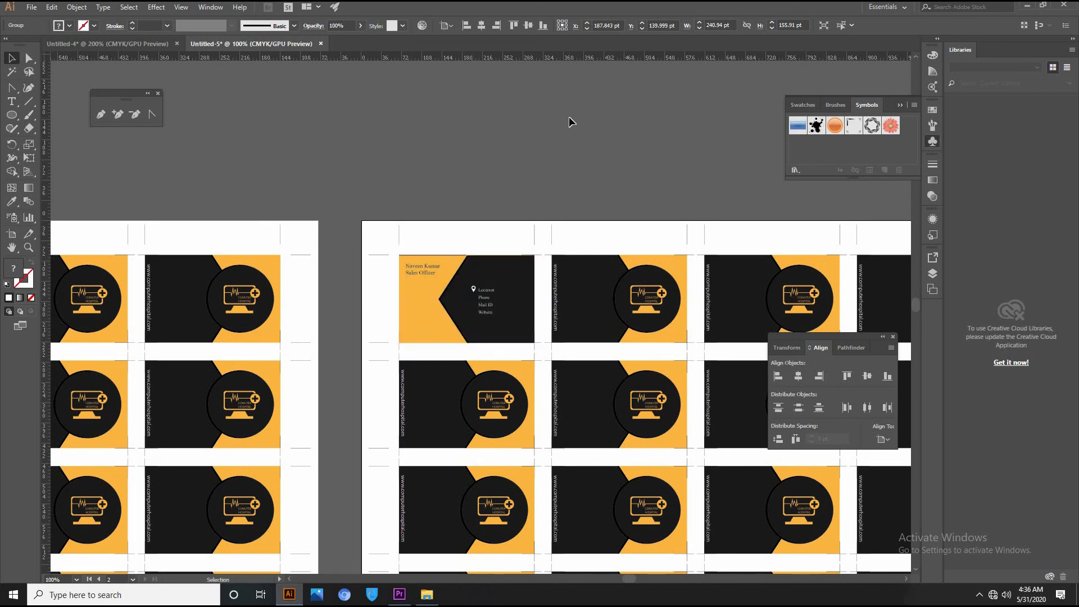
Select the top-left back card, then marquee-select all cards on the second sheet.
click(569, 117)
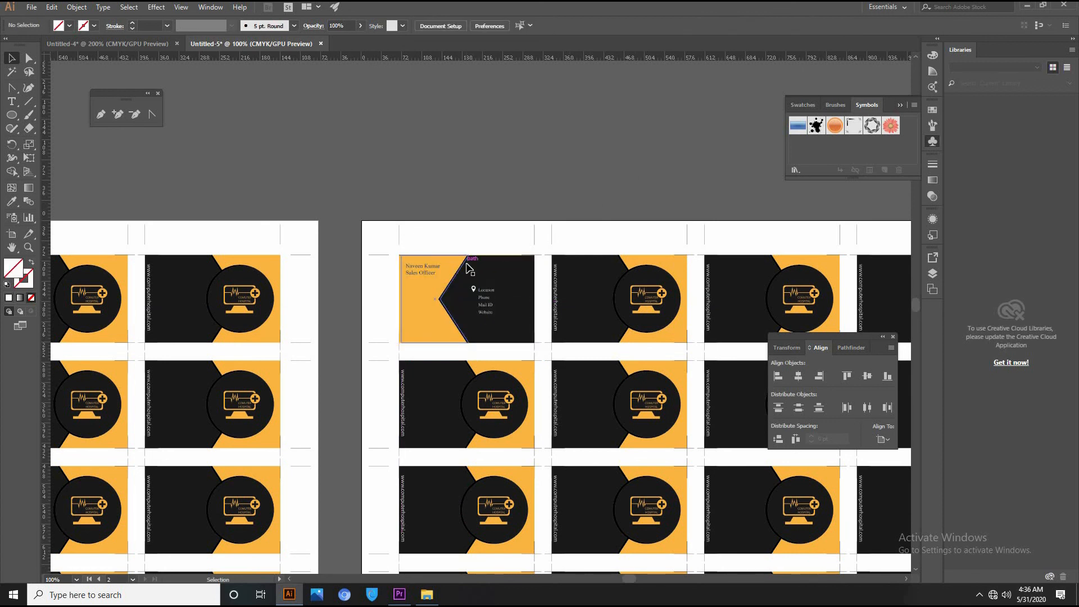
click(470, 302)
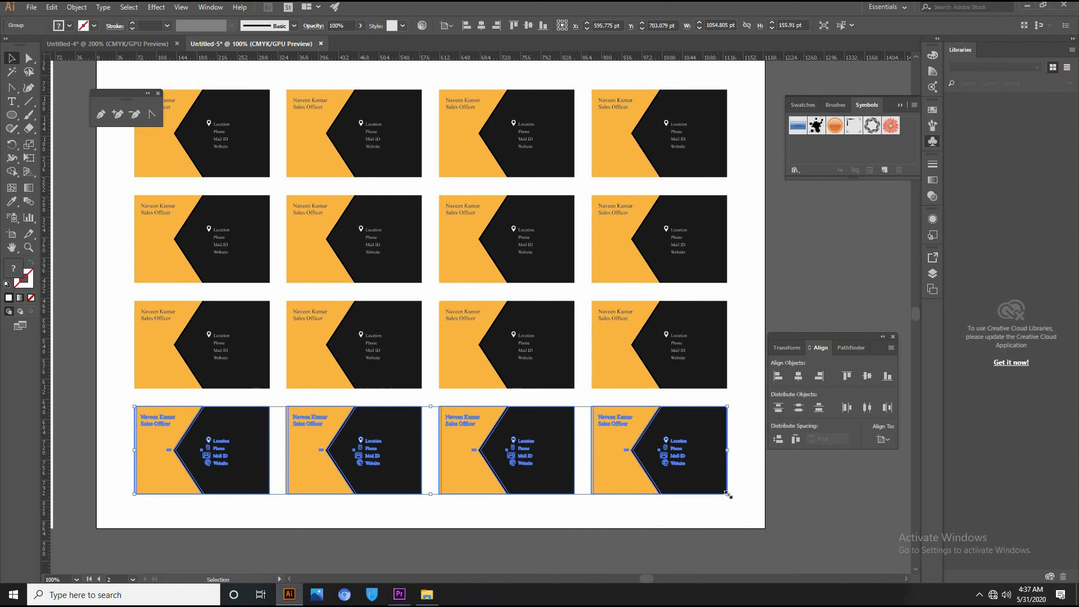
drag(730, 528, 199, 87)
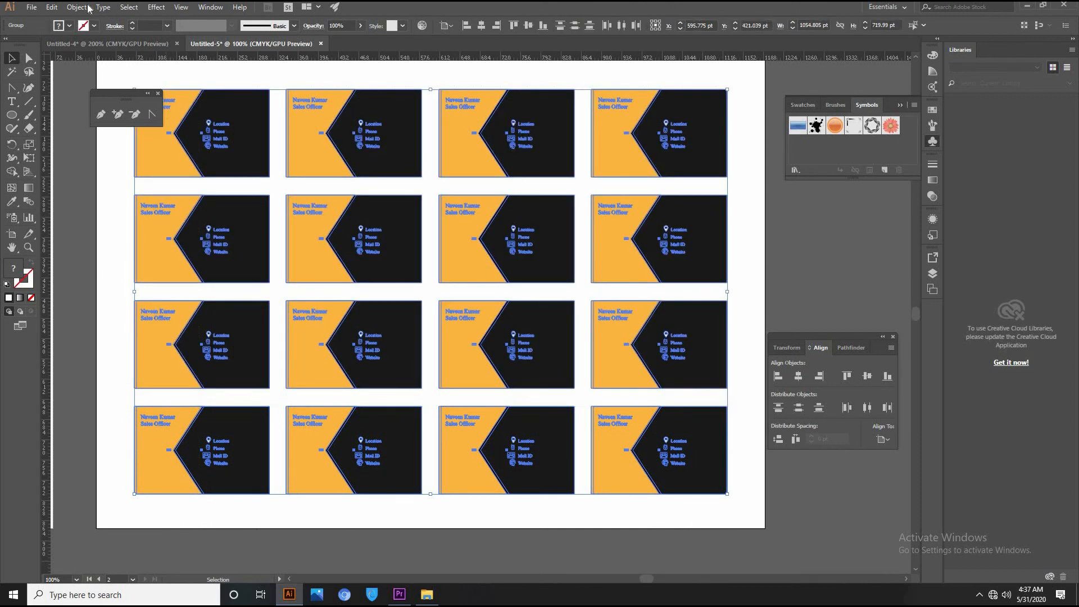
Ungroup the cards and select all 16 business cards.
click(77, 8)
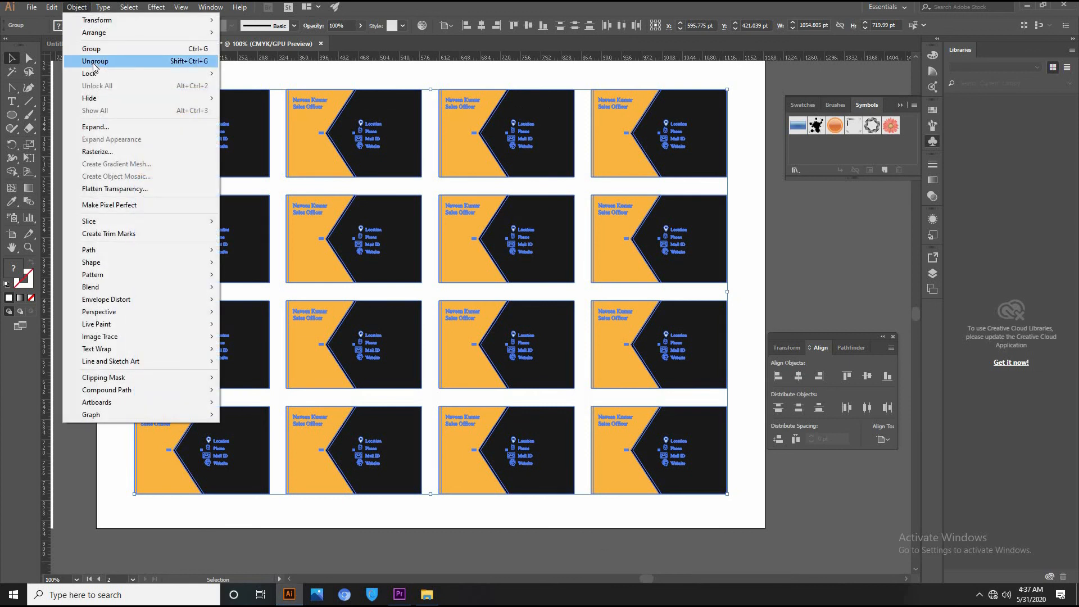
click(94, 62)
click(141, 512)
click(164, 449)
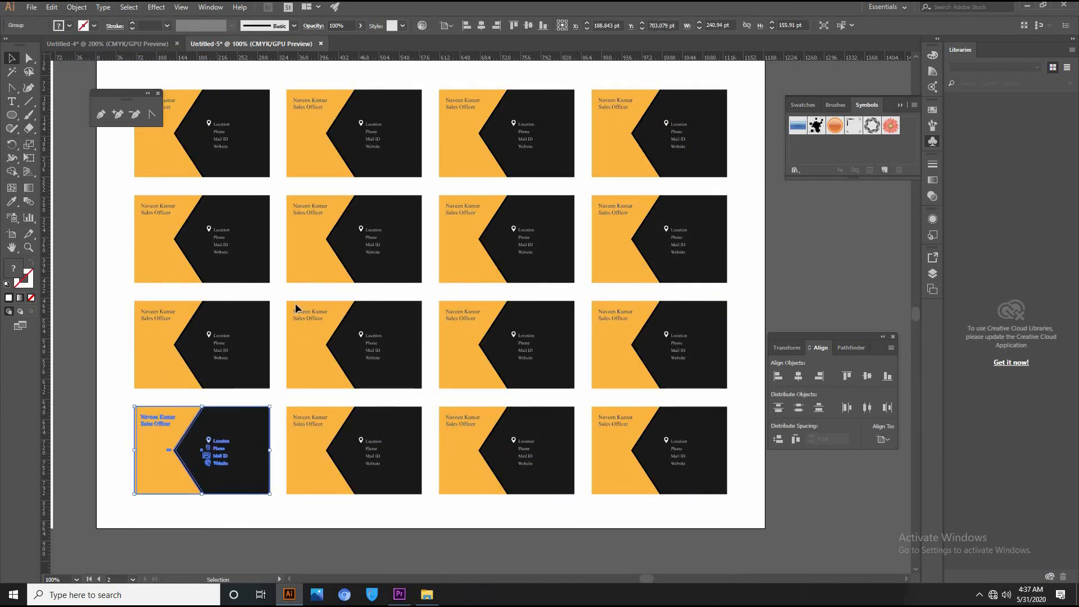
key(ctrl+a)
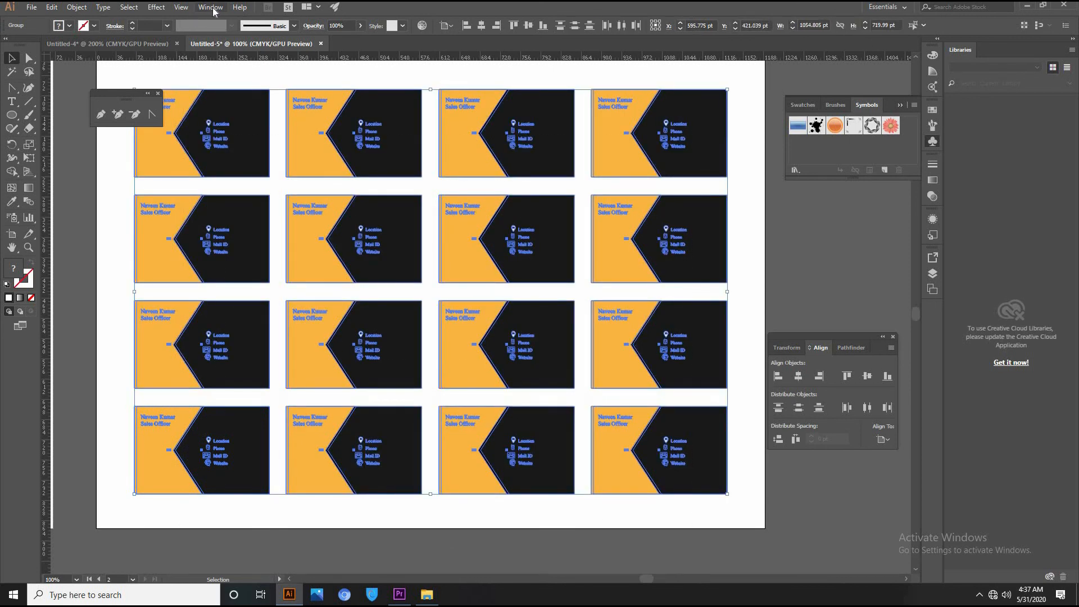
Apply Effect > Crop Marks to them and zoom out to see both sheets.
click(156, 6)
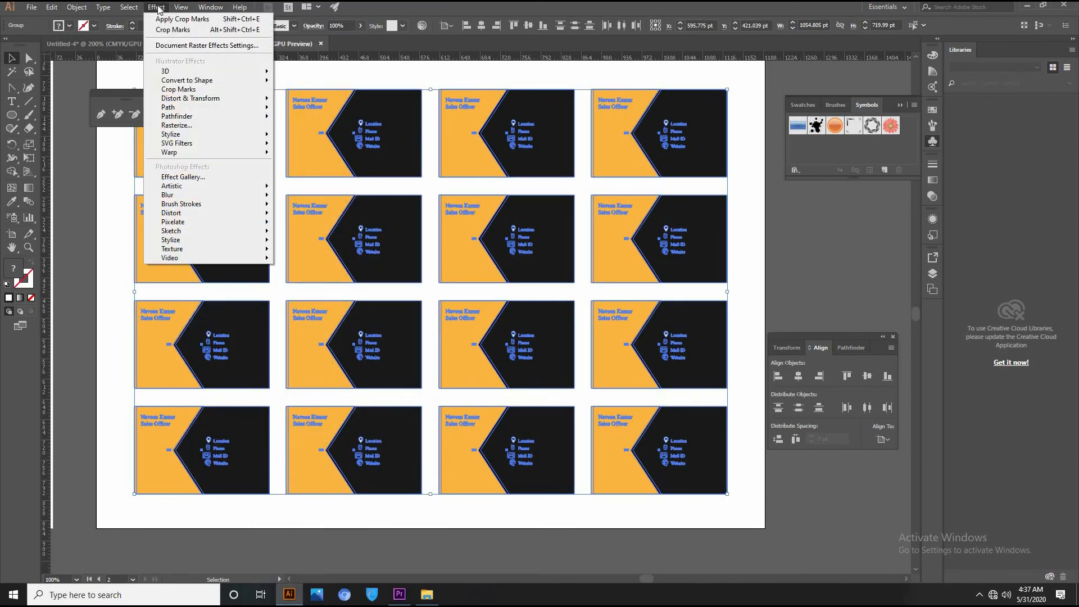
click(193, 90)
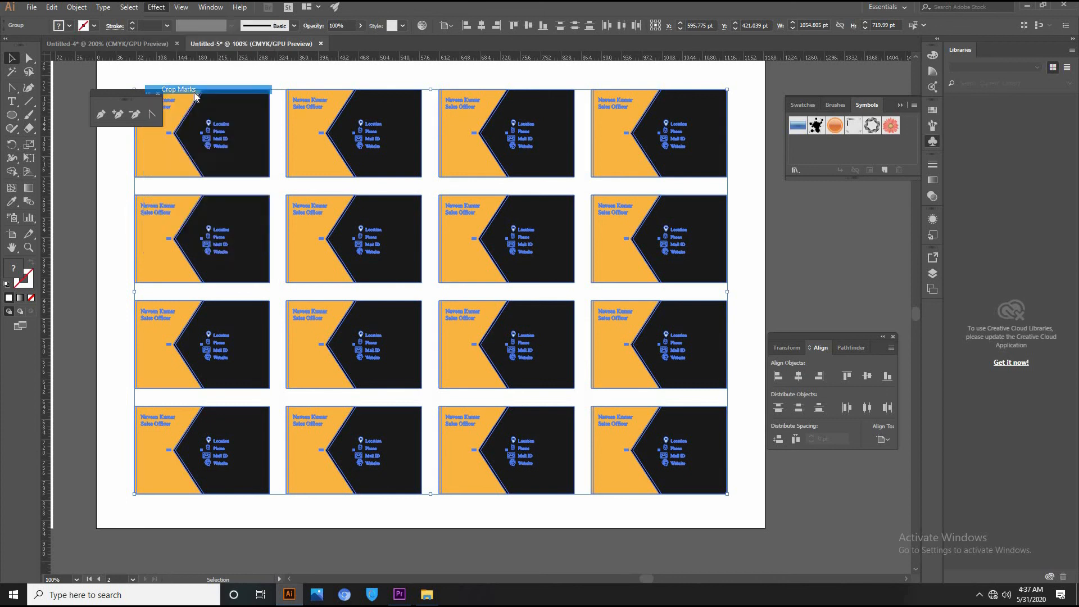
key(ctrl+shift+a)
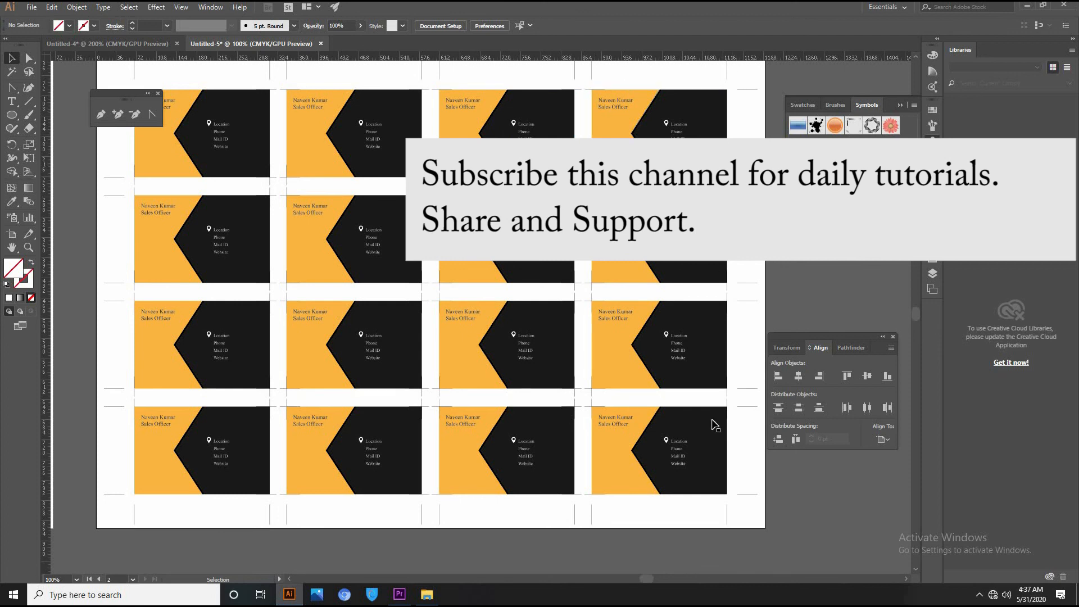
key(ctrl+minus)
key(ctrl+minus)
key(ctrl+minus)
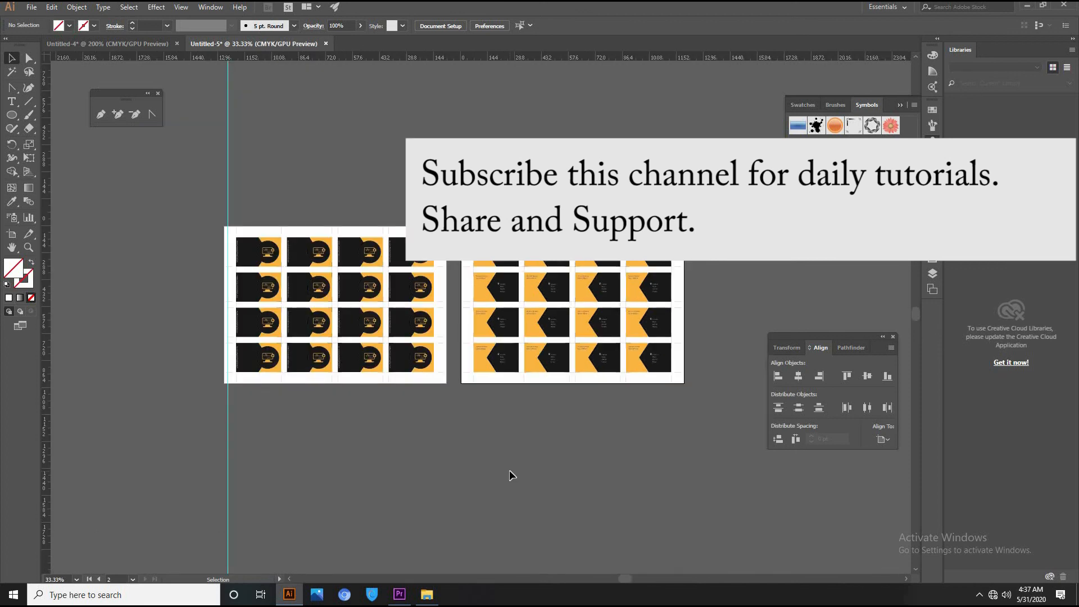